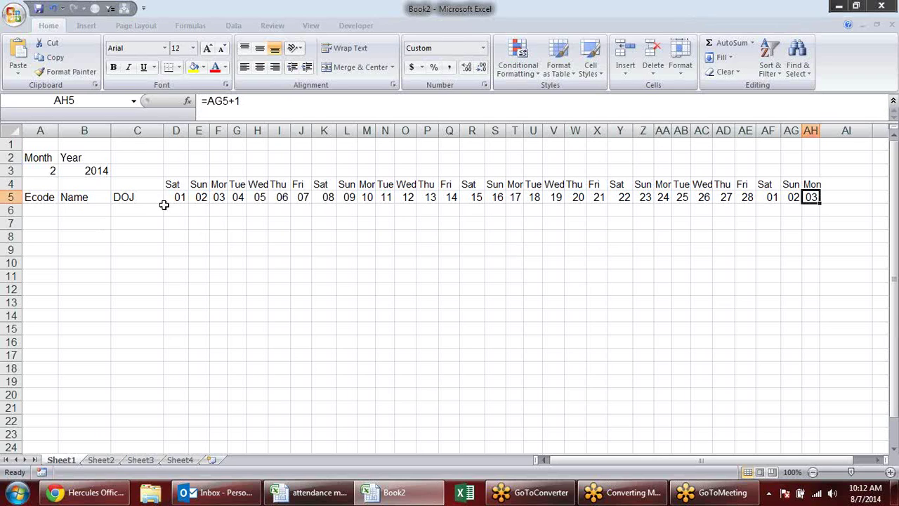
- Inspect the Month cell A3's dropdown list and its data validation source list
{"action": "left_click", "coordinate": [42, 171]}
{"action": "left_click", "coordinate": [64, 172]}
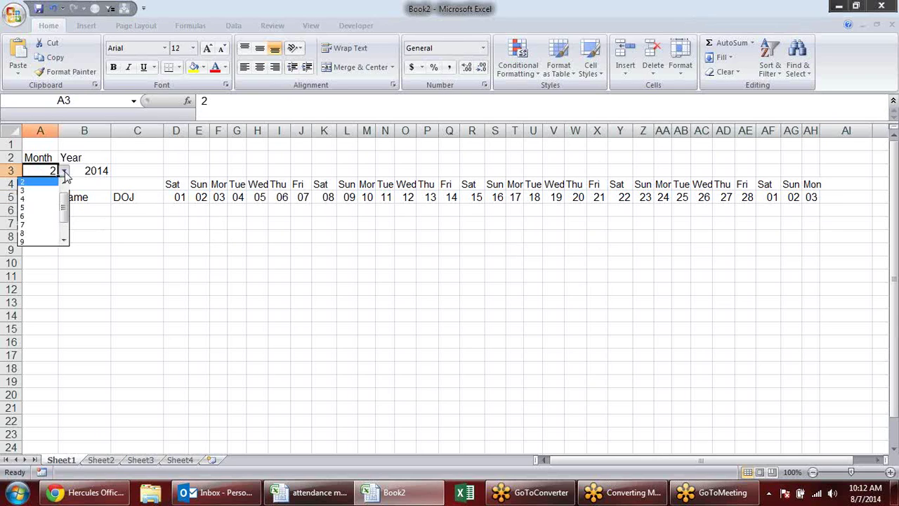
{"action": "left_click", "coordinate": [215, 291]}
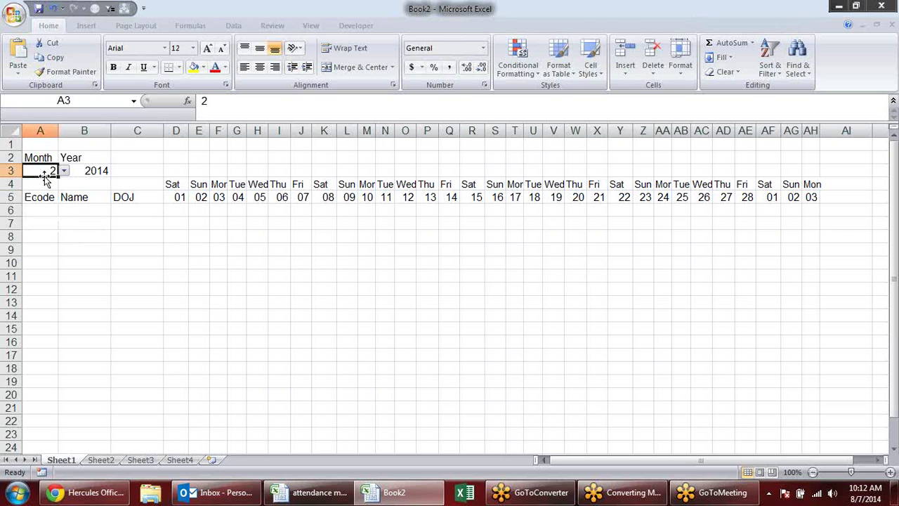
{"action": "left_click", "coordinate": [233, 26]}
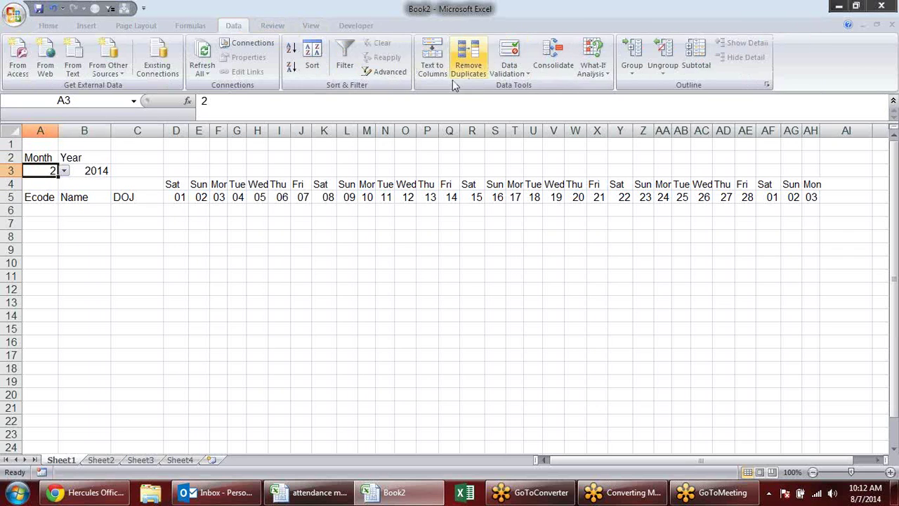
{"action": "left_click", "coordinate": [510, 51]}
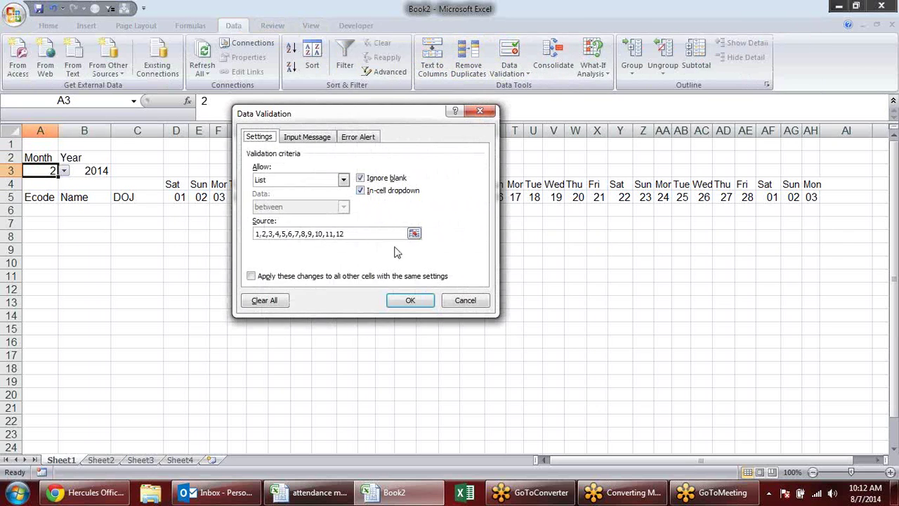
{"action": "left_click_drag", "start_coordinate": [414, 233], "coordinate": [378, 140]}
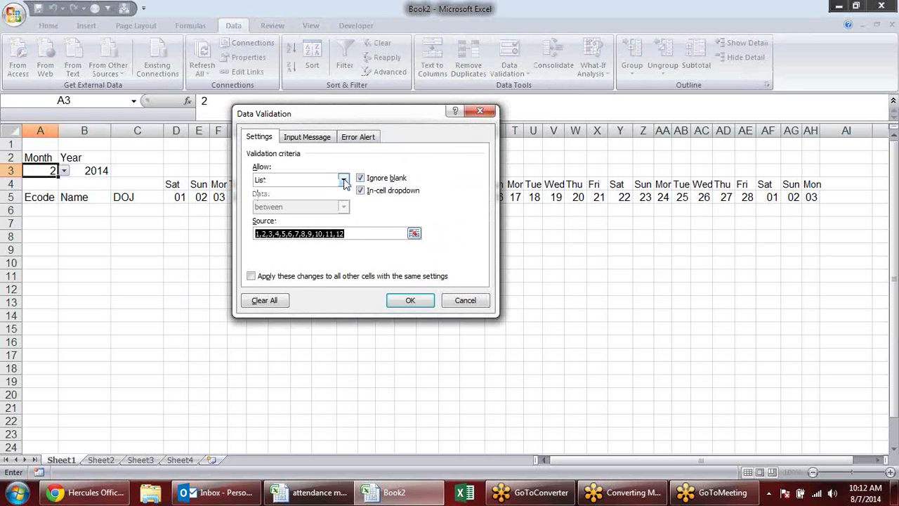
{"action": "left_click", "coordinate": [409, 301]}
- Review the Month and Year dropdowns in A3 and B3, leaving the year at 2014
{"action": "left_click", "coordinate": [64, 171]}
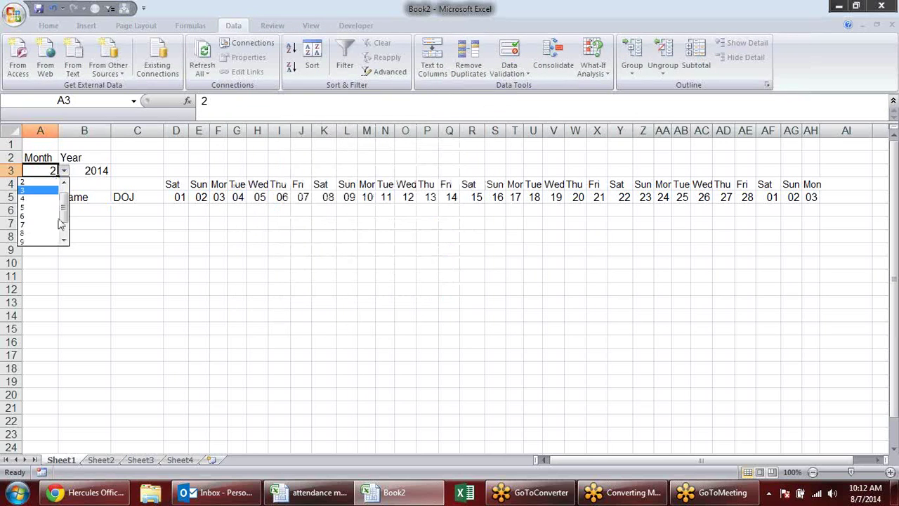
{"action": "left_click", "coordinate": [102, 172]}
{"action": "left_click", "coordinate": [95, 171]}
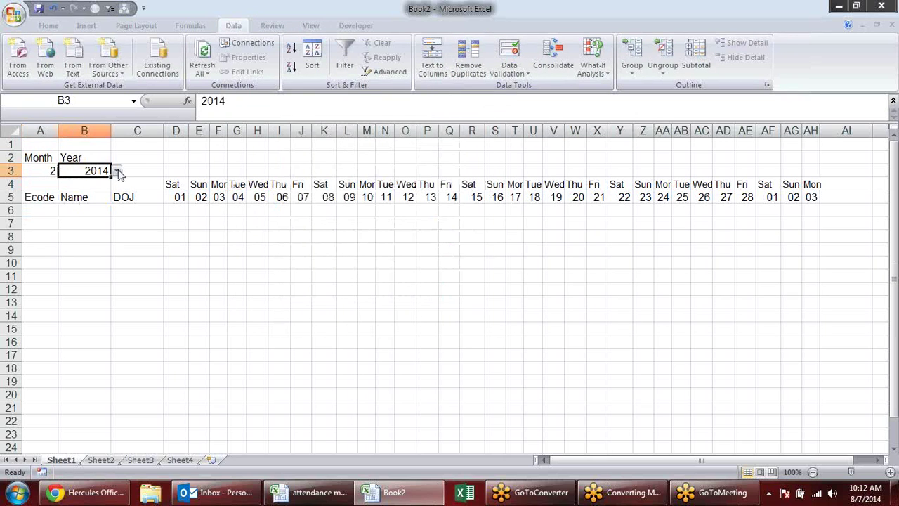
{"action": "left_click", "coordinate": [119, 173]}
{"action": "left_click", "coordinate": [316, 300]}
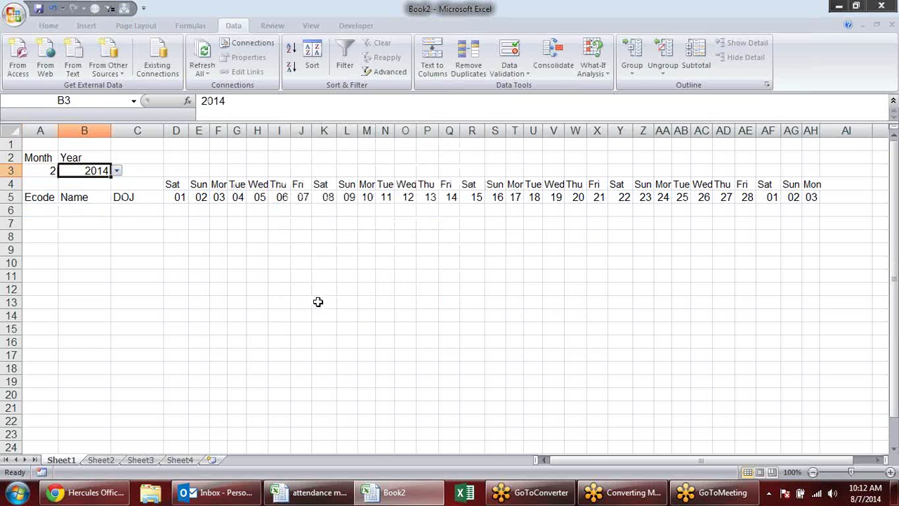
- Enter =DATE(B3,A3,1) in D5 and format it as a full date showing 1-Feb-14
{"action": "left_click", "coordinate": [179, 197]}
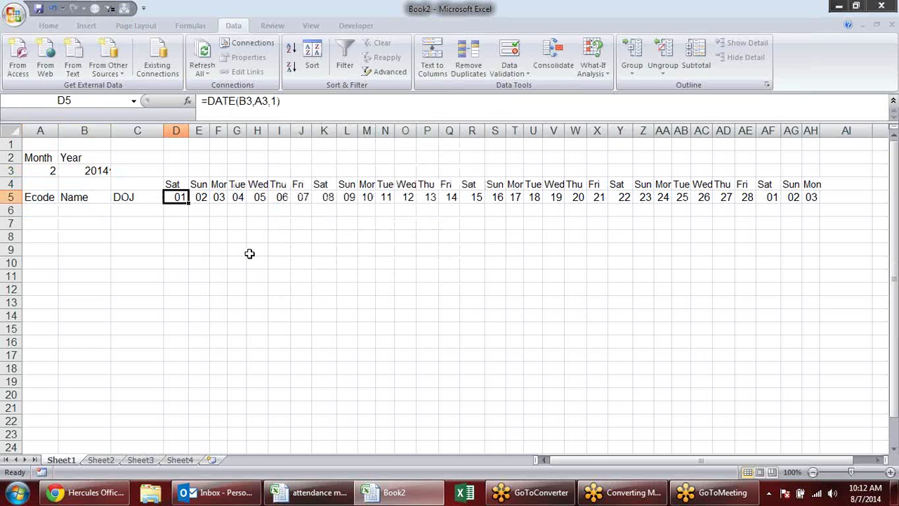
{"action": "type", "text": "="}
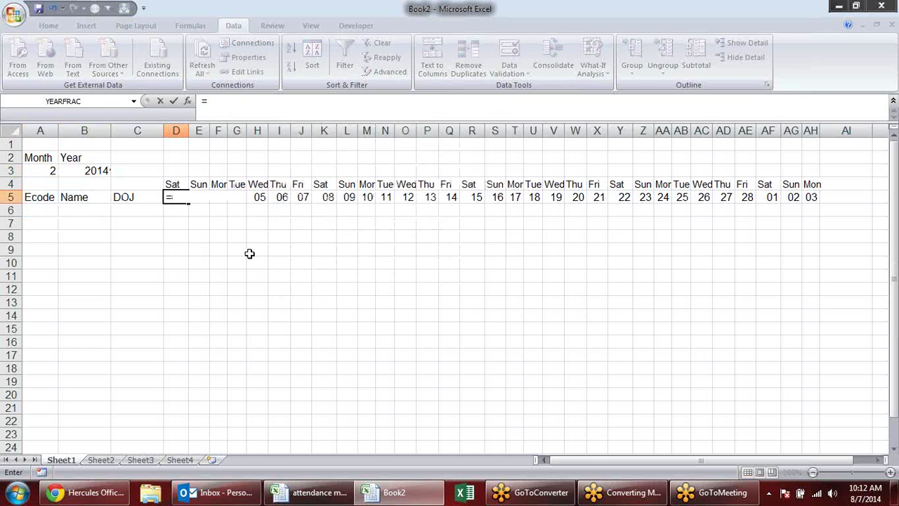
{"action": "type", "text": "date"}
{"action": "key", "text": "Tab"}
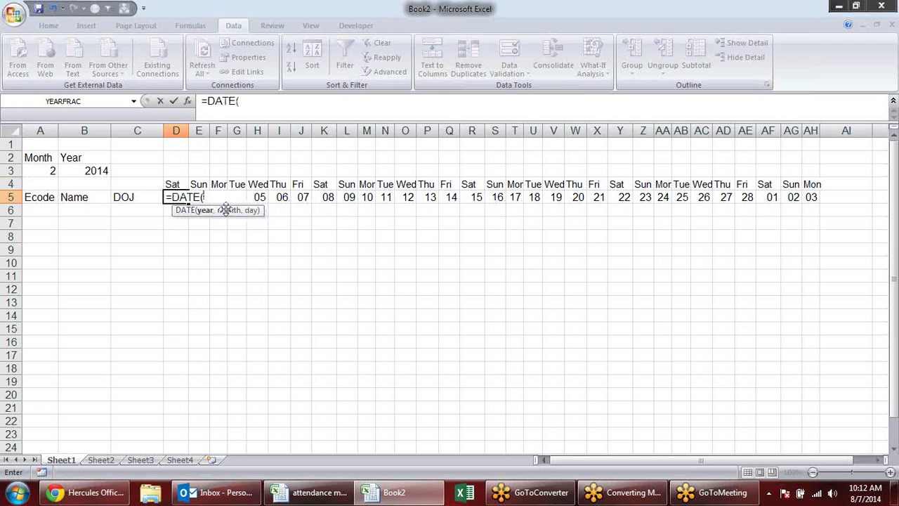
{"action": "left_click", "coordinate": [88, 171]}
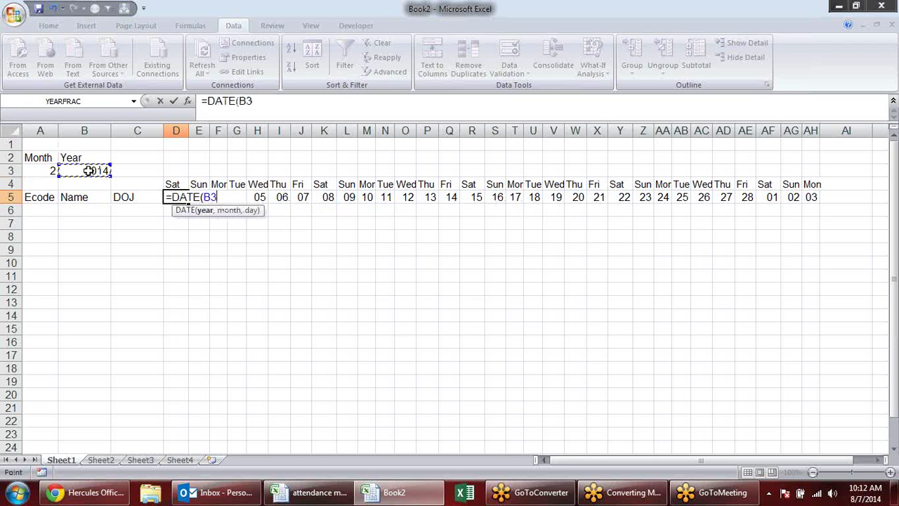
{"action": "type", "text": ","}
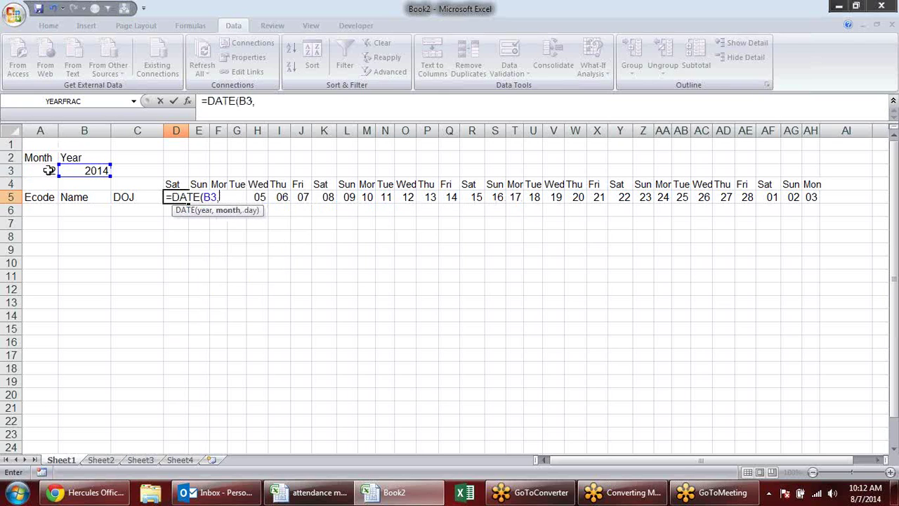
{"action": "left_click", "coordinate": [49, 171]}
{"action": "type", "text": ",1"}
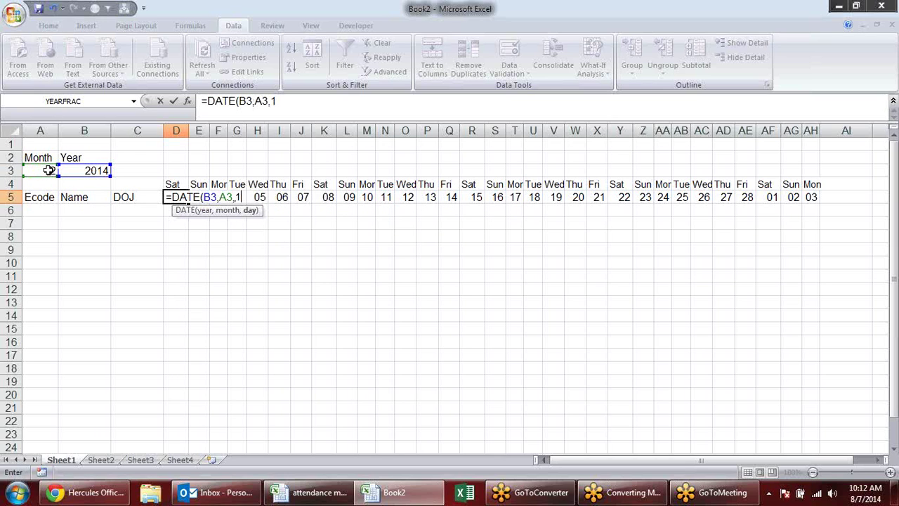
{"action": "type", "text": ")"}
{"action": "key", "text": "Return"}
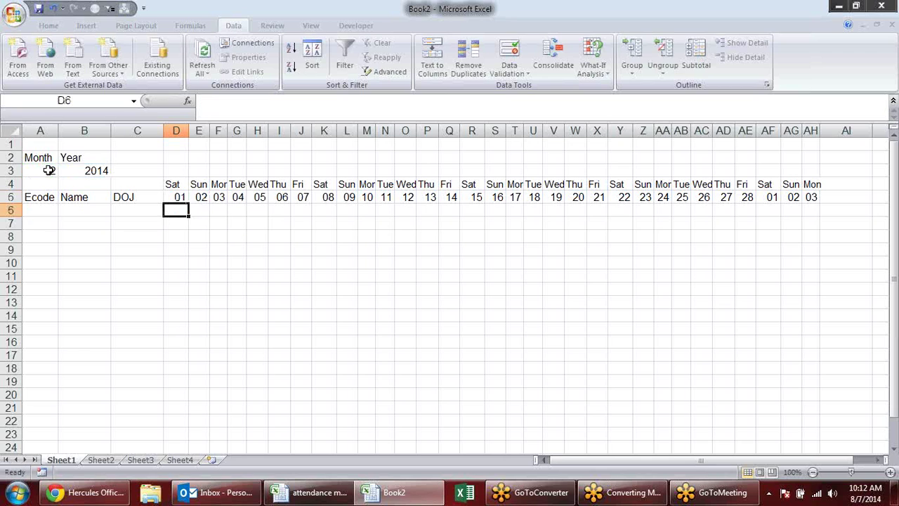
{"action": "left_click", "coordinate": [182, 197]}
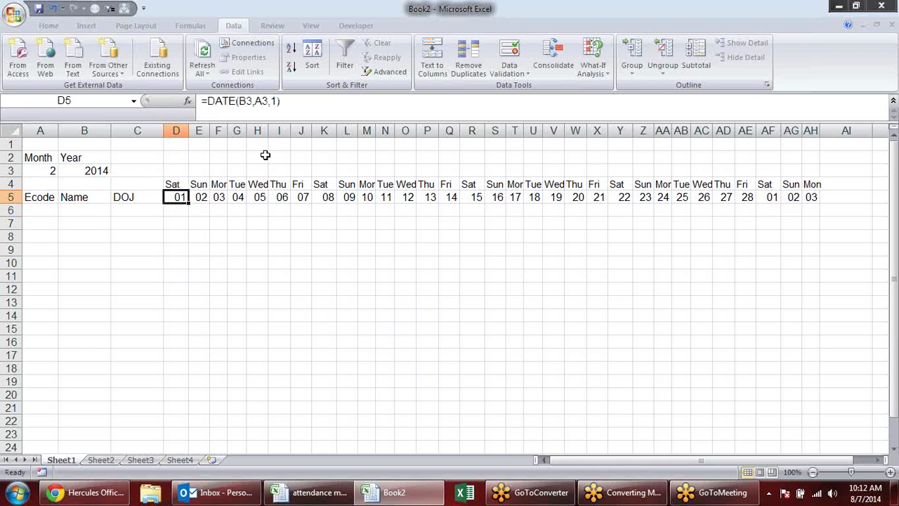
{"action": "key", "text": "ctrl+shift+3"}
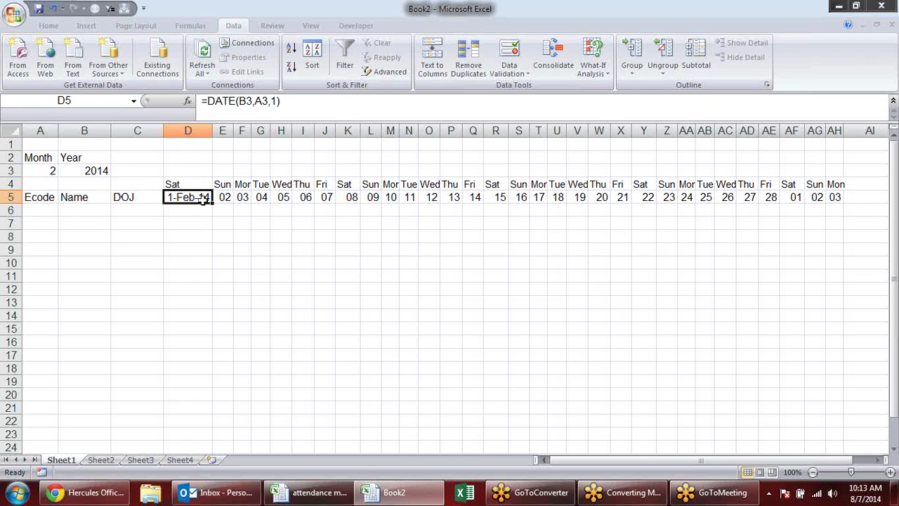
- Cycle the A3 month dropdown through 4, 7, 9 and 10, watching the dates update
{"action": "left_click", "coordinate": [52, 171]}
{"action": "left_click", "coordinate": [64, 171]}
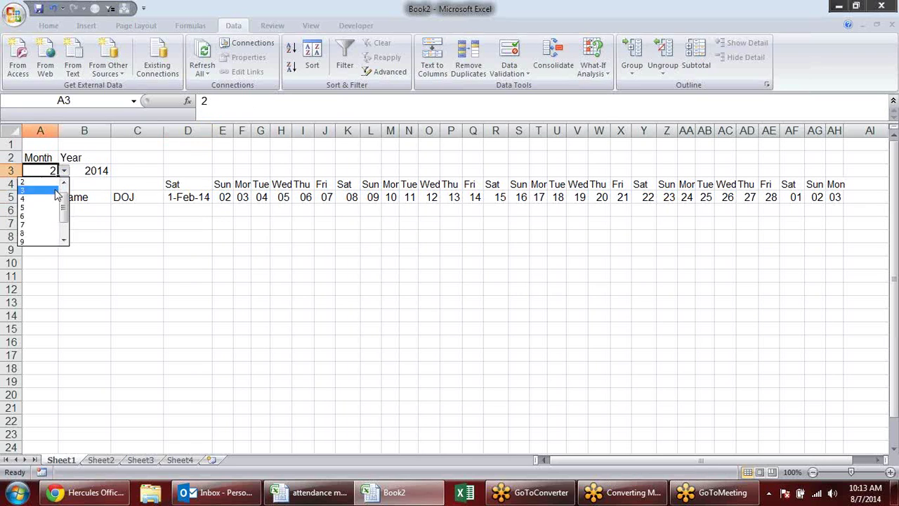
{"action": "left_click", "coordinate": [55, 199]}
{"action": "left_click", "coordinate": [64, 171]}
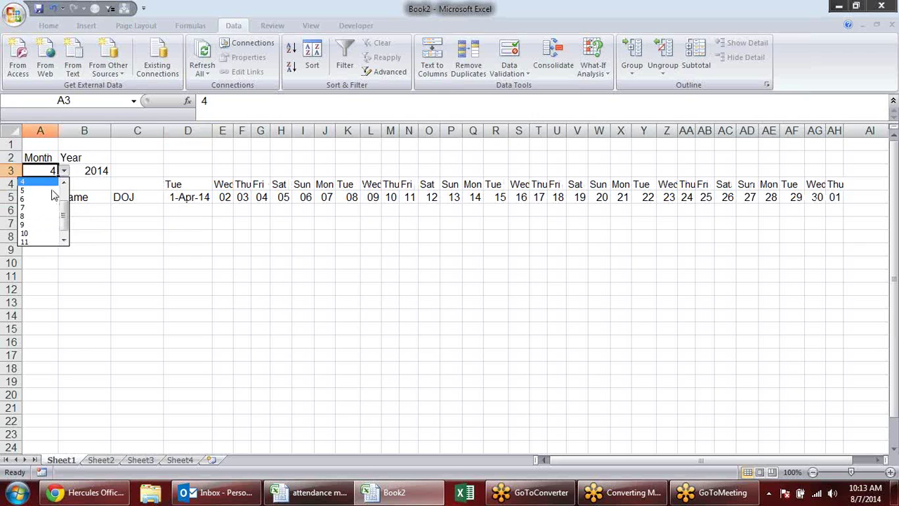
{"action": "left_click", "coordinate": [53, 207]}
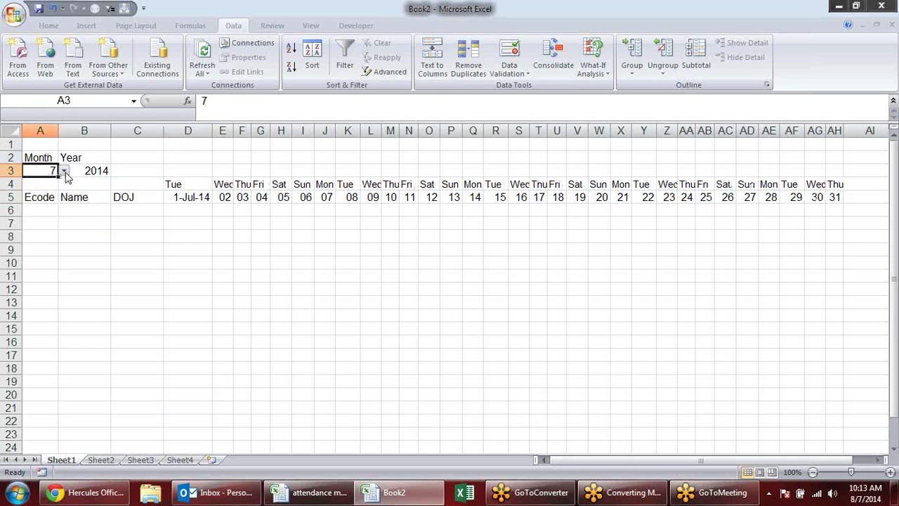
{"action": "left_click", "coordinate": [63, 170]}
{"action": "left_click", "coordinate": [44, 215]}
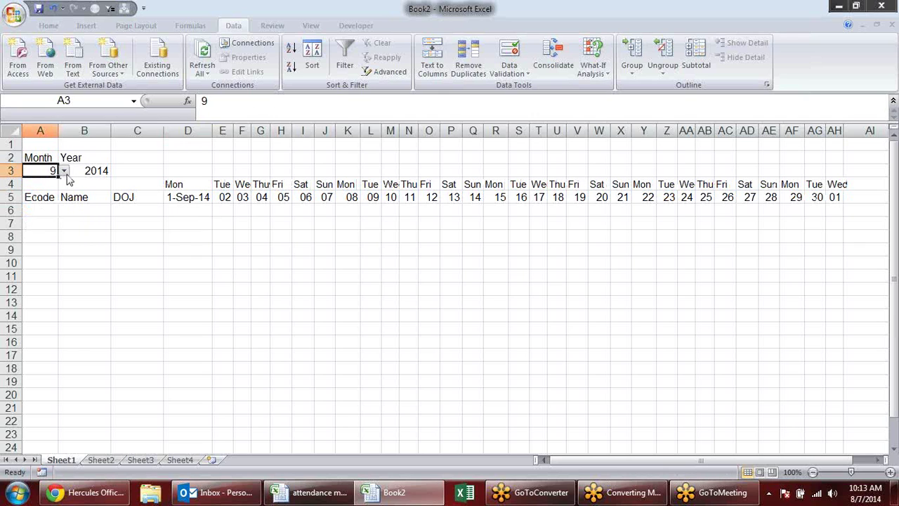
{"action": "left_click", "coordinate": [63, 170]}
{"action": "left_click", "coordinate": [47, 234]}
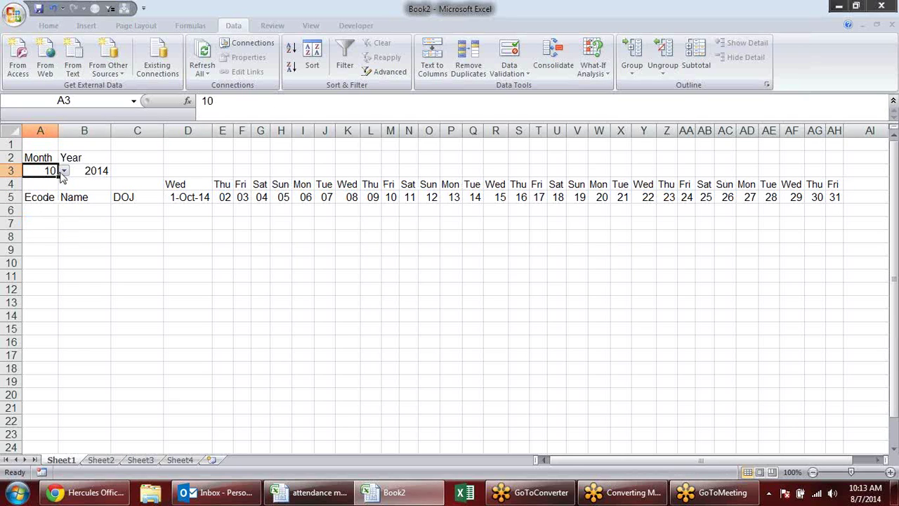
- Set the month to 1 so the grid shows January 2014, then reselect D5
{"action": "left_click", "coordinate": [64, 171]}
{"action": "left_click", "coordinate": [64, 195]}
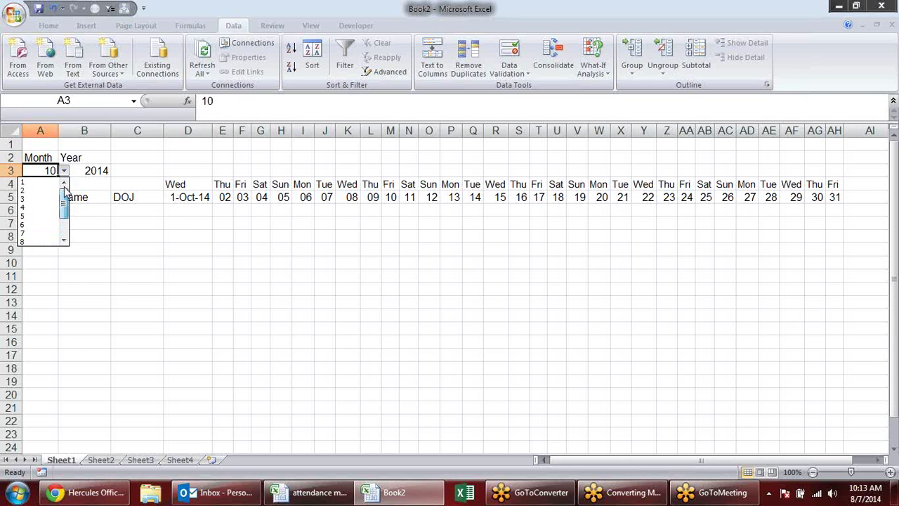
{"action": "left_click", "coordinate": [29, 182]}
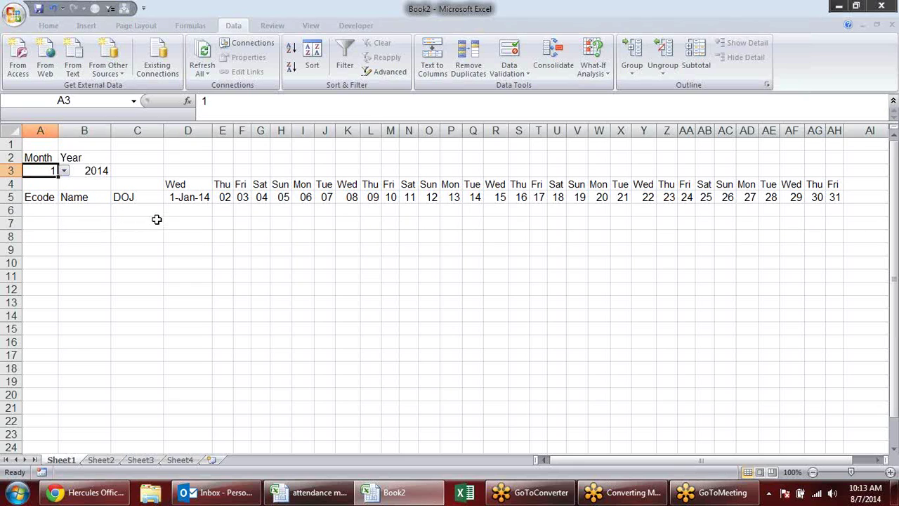
{"action": "left_click", "coordinate": [184, 199]}
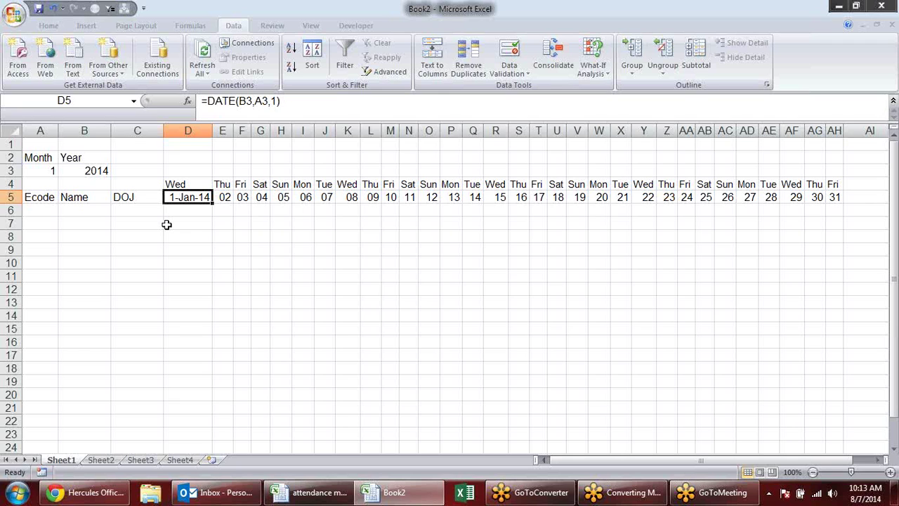
{"action": "key", "text": "Down"}
{"action": "key", "text": "Down"}
{"action": "type", "text": "=cont"}
{"action": "key", "text": "BackSpace"}
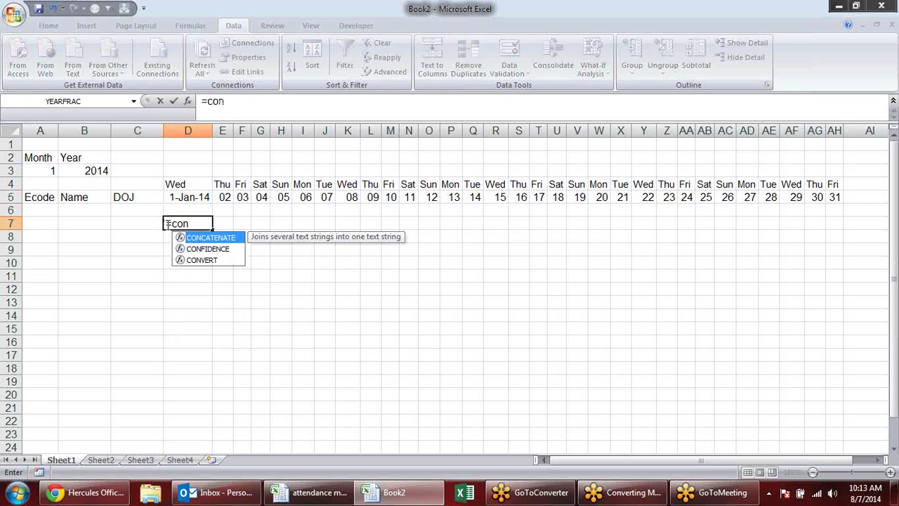
{"action": "key", "text": "Tab"}
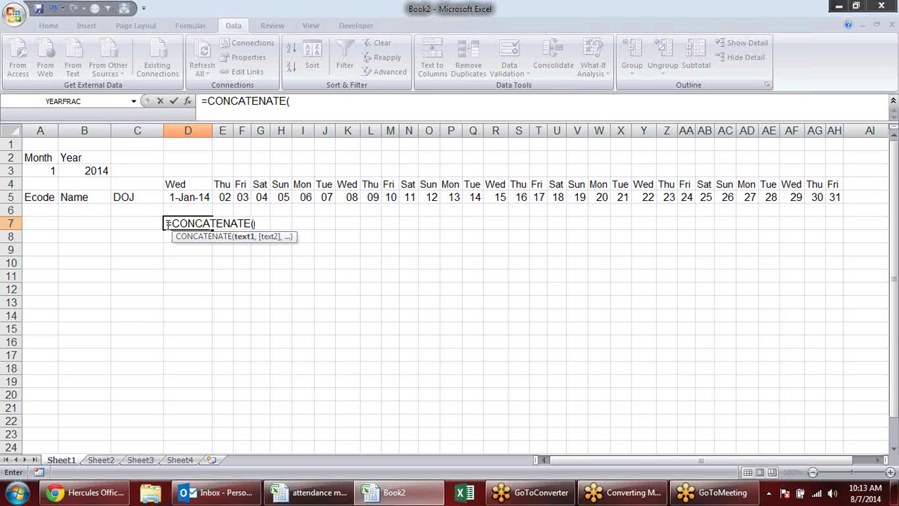
{"action": "key", "text": "Escape"}
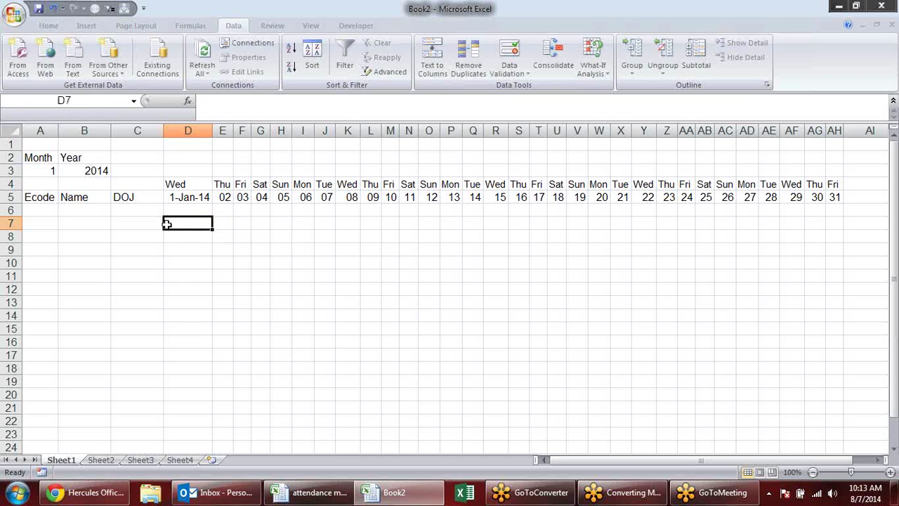
{"action": "type", "text": "&"}
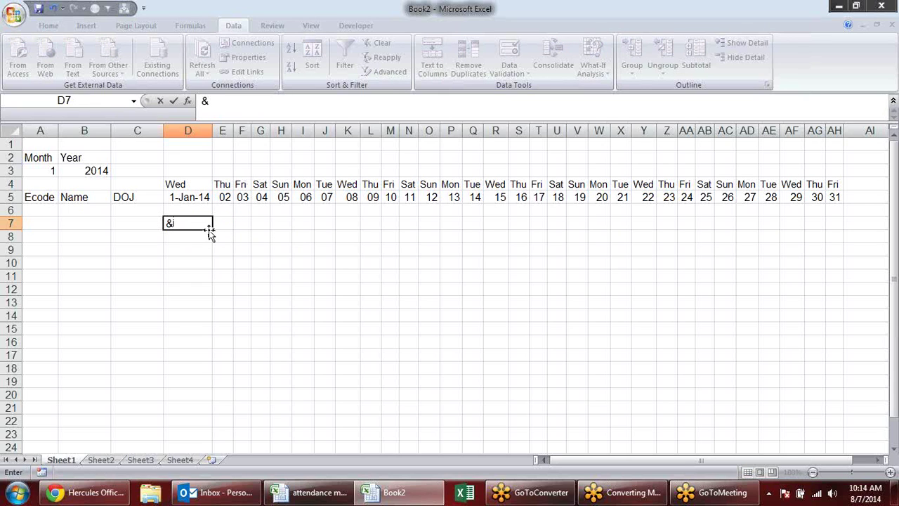
{"action": "key", "text": "Escape"}
{"action": "double_click", "coordinate": [193, 197]}
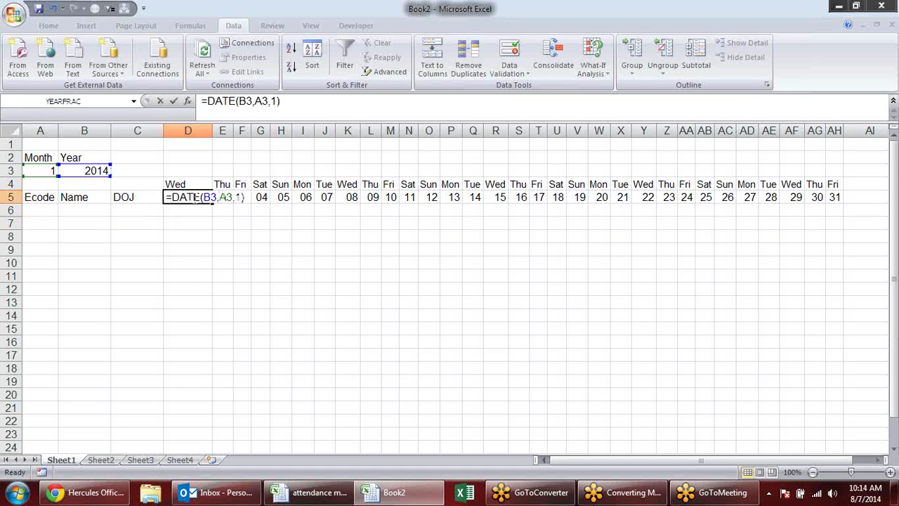
{"action": "key", "text": "Return"}
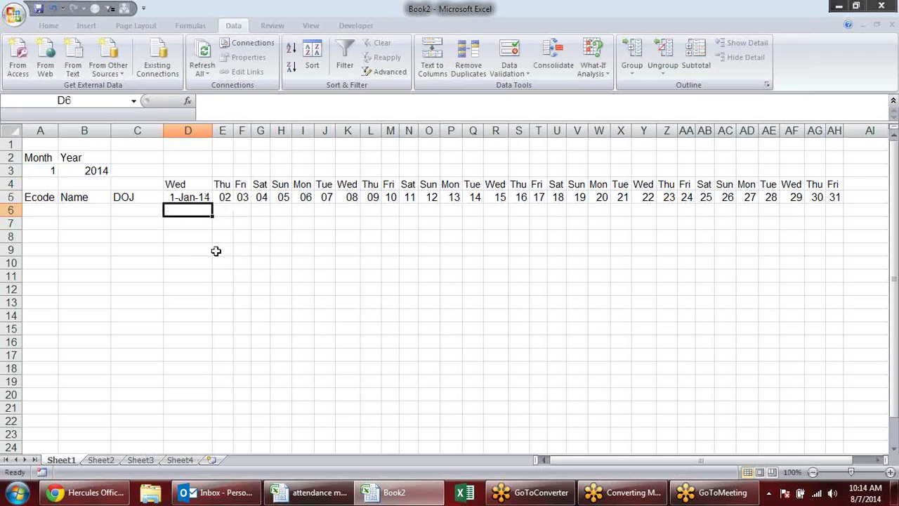
{"action": "left_click", "coordinate": [198, 187]}
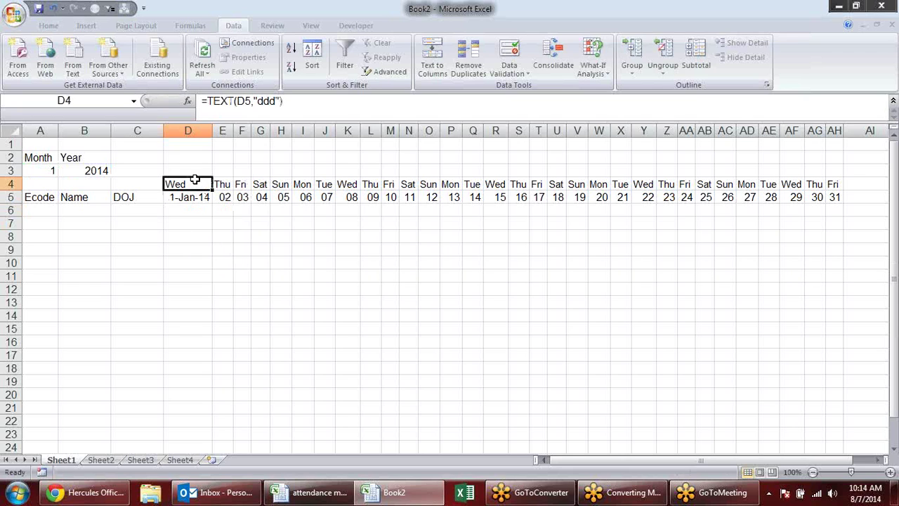
{"action": "left_click", "coordinate": [201, 196]}
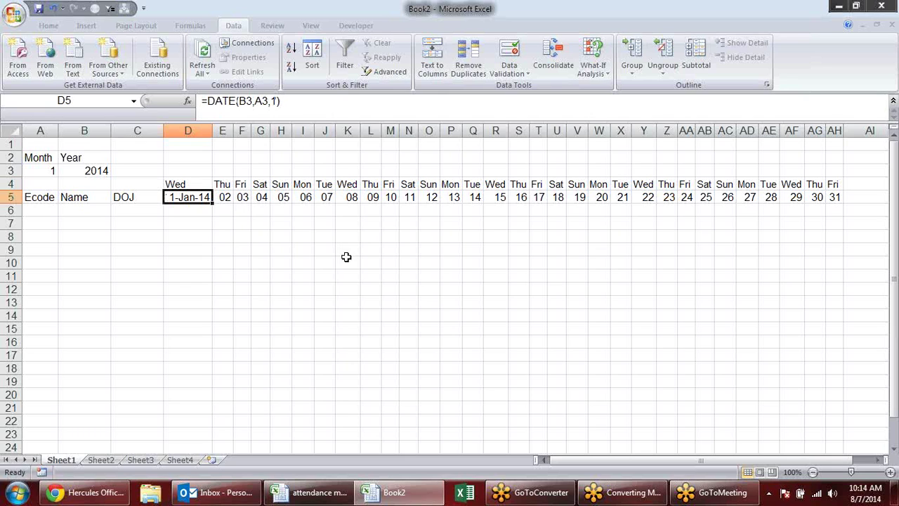
- Paste D5's date as a plain value into B8, showing serial 41640
{"action": "key", "text": "ctrl+c"}
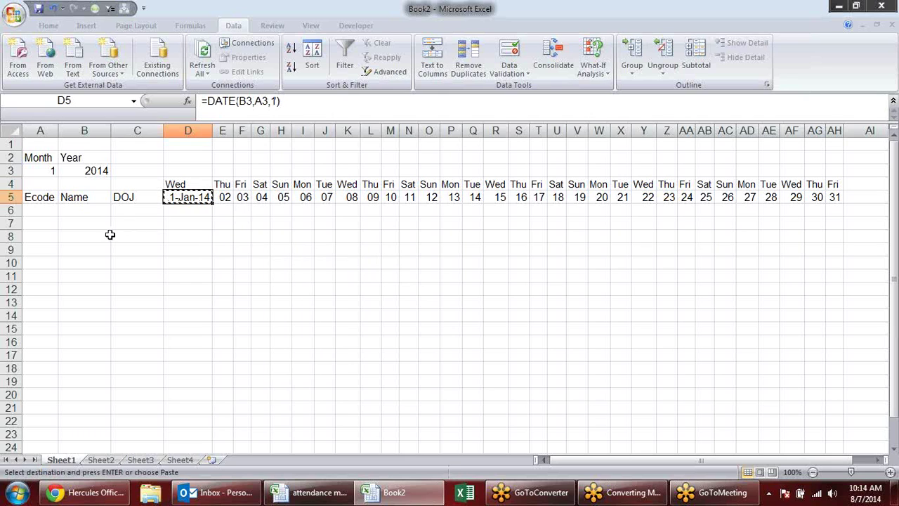
{"action": "left_click", "coordinate": [84, 236]}
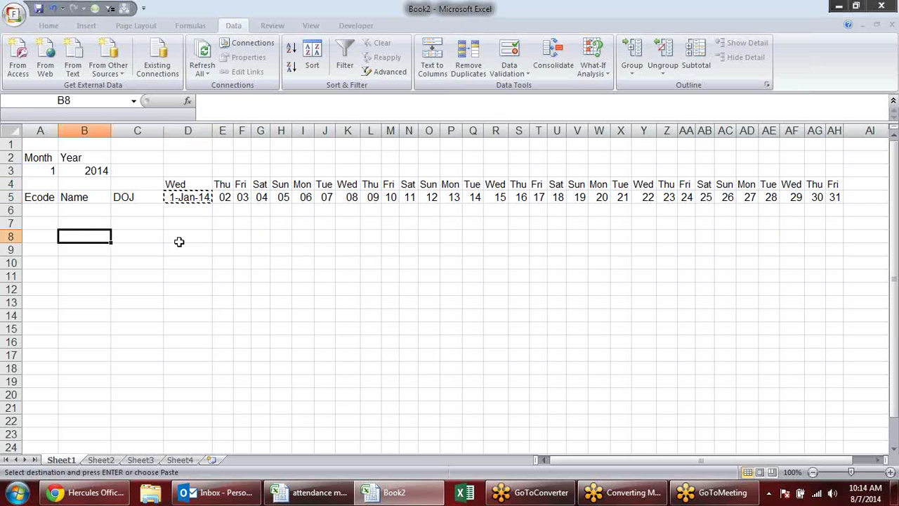
{"action": "key", "text": "alt+e"}
{"action": "key", "text": "s"}
{"action": "key", "text": "v"}
{"action": "key", "text": "Return"}
{"action": "key", "text": "Escape"}
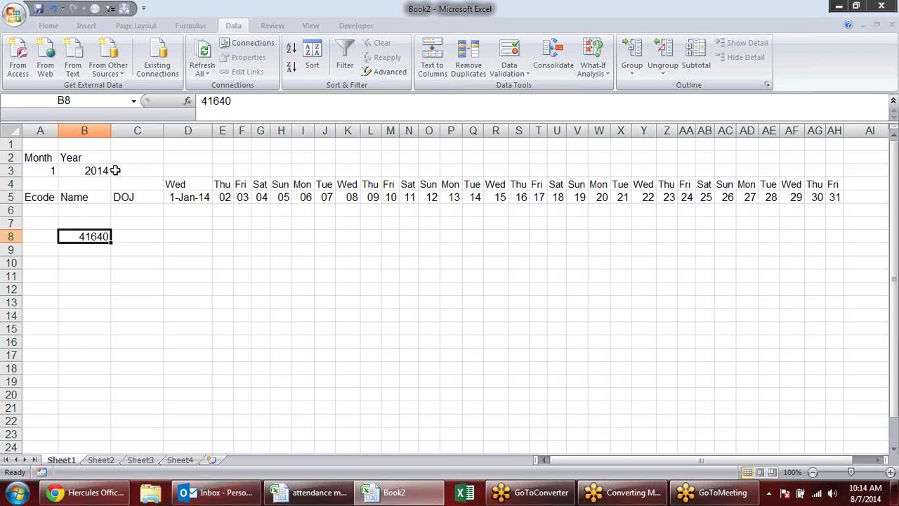
- Enter today's date in B7 and format it as General to show 41858
{"action": "key", "text": "Up"}
{"action": "key", "text": "ctrl+semicolon"}
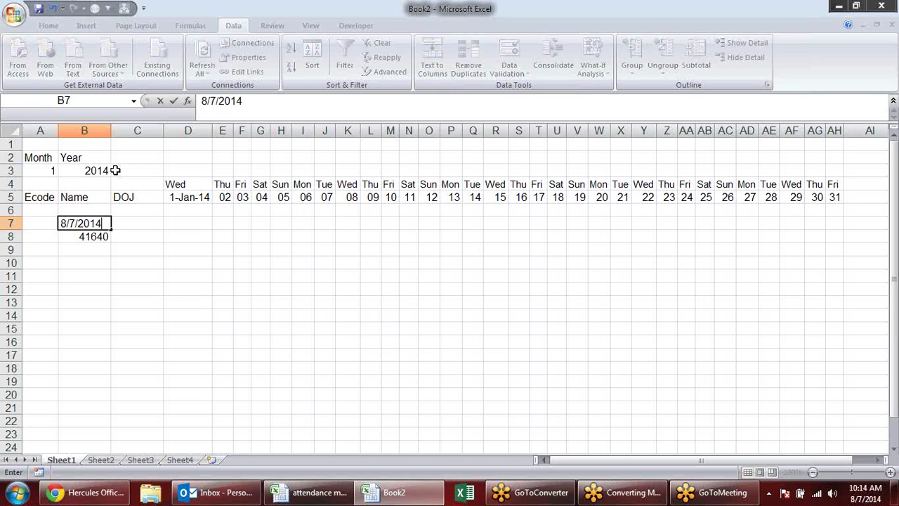
{"action": "key", "text": "Return"}
{"action": "key", "text": "Up"}
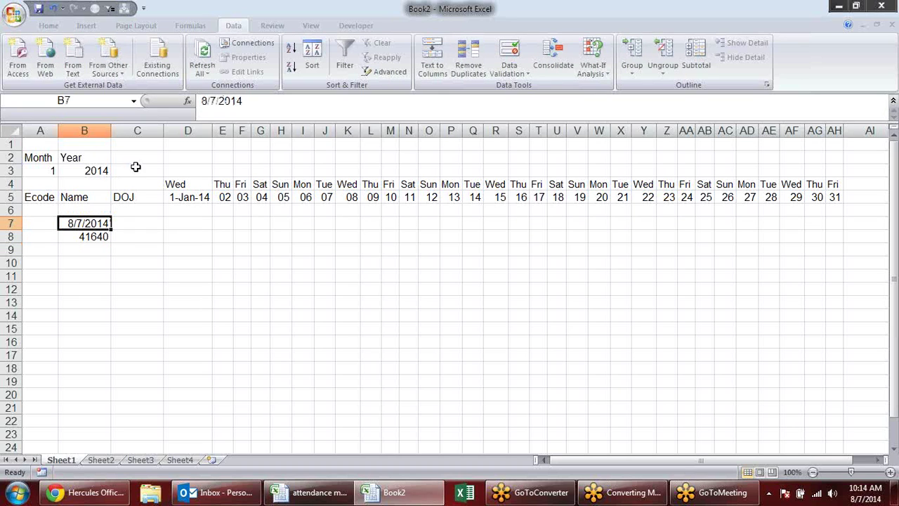
{"action": "left_click", "coordinate": [50, 25]}
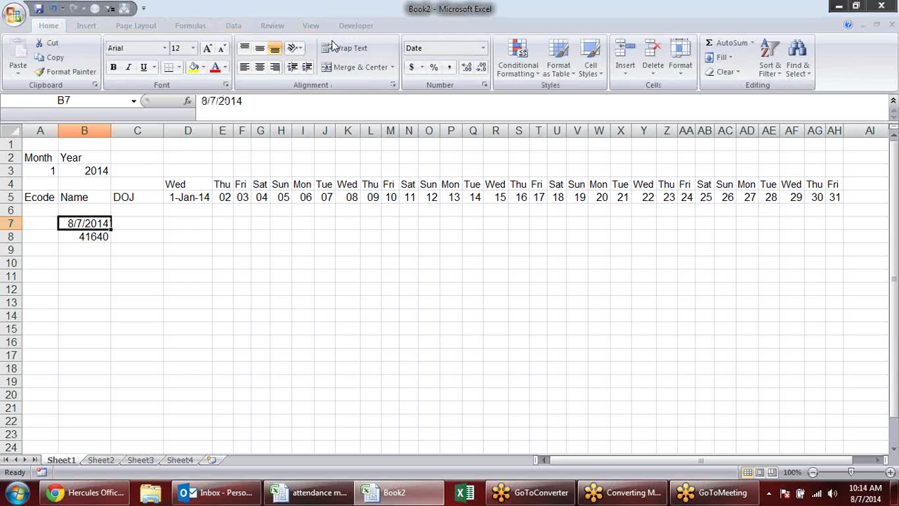
{"action": "left_click", "coordinate": [483, 48]}
{"action": "left_click", "coordinate": [457, 68]}
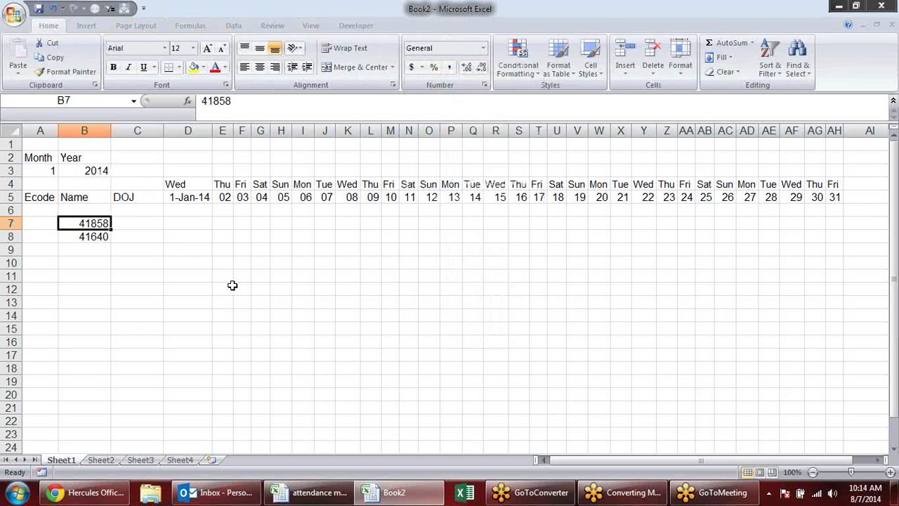
- Enter =B3&A3 in B9, joining year and month into 20141
{"action": "left_click", "coordinate": [71, 253]}
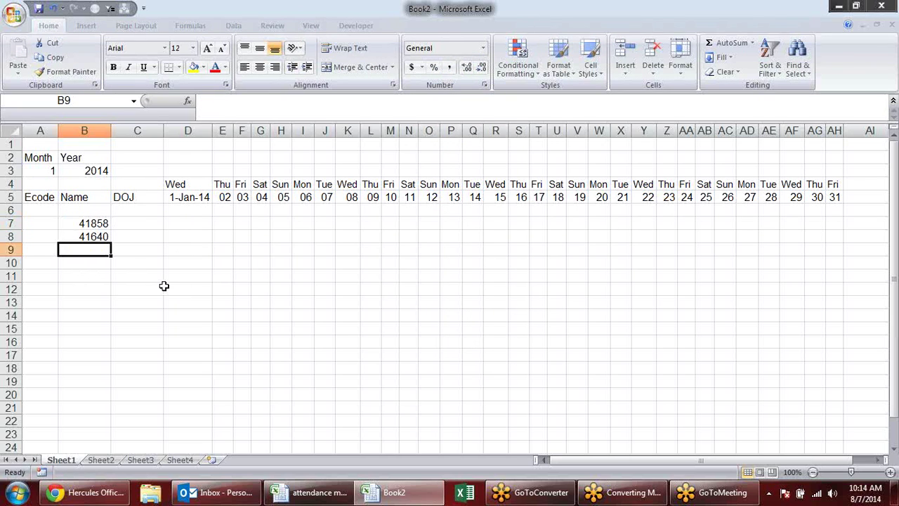
{"action": "type", "text": "="}
{"action": "left_click", "coordinate": [103, 172]}
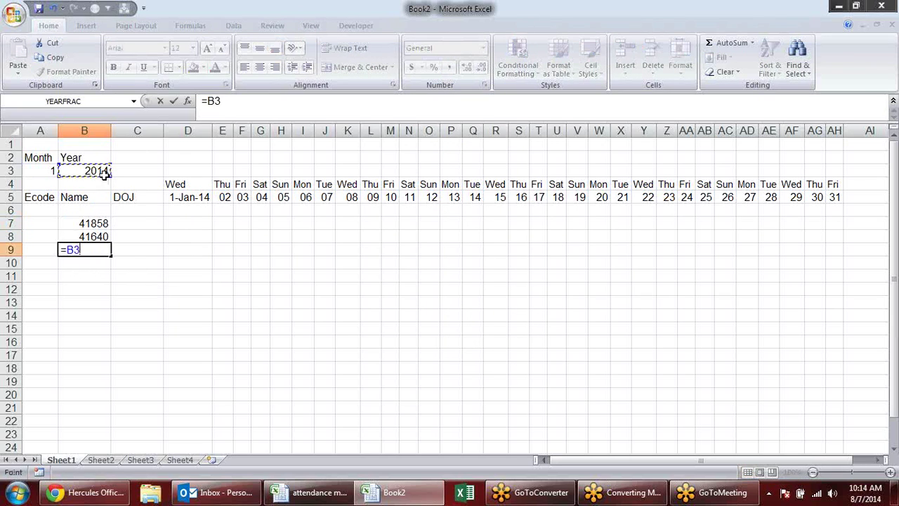
{"action": "type", "text": "&"}
{"action": "left_click", "coordinate": [48, 172]}
{"action": "key", "text": "Return"}
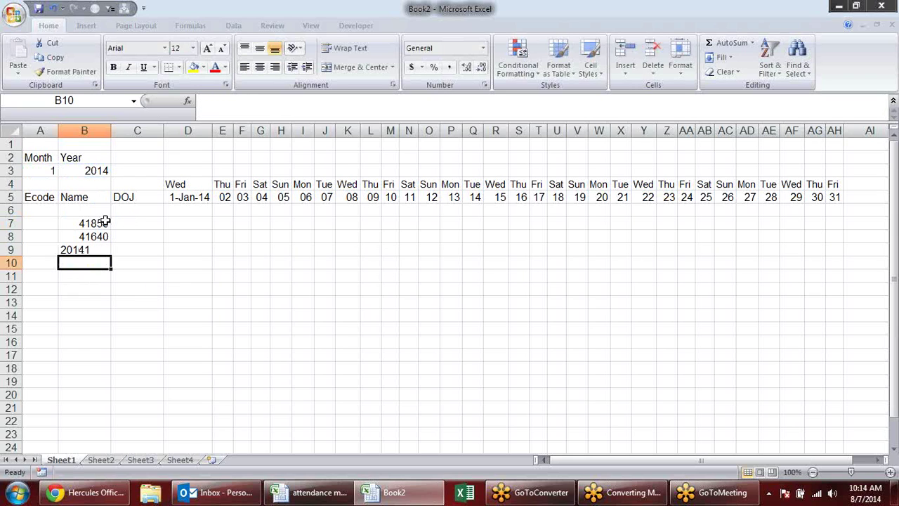
- Delete the scratch values in B7:B9 and move to C7
{"action": "left_click", "coordinate": [98, 223]}
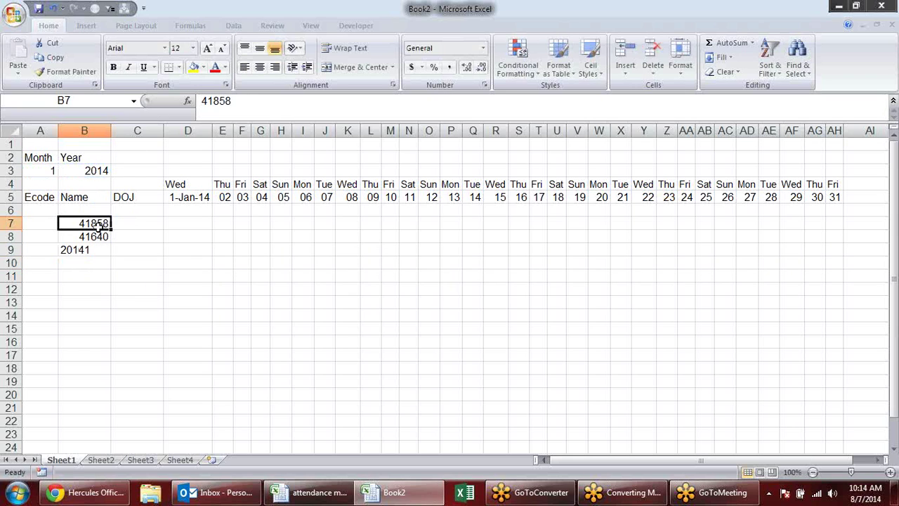
{"action": "left_click", "coordinate": [147, 246]}
{"action": "left_click_drag", "start_coordinate": [100, 225], "coordinate": [96, 249]}
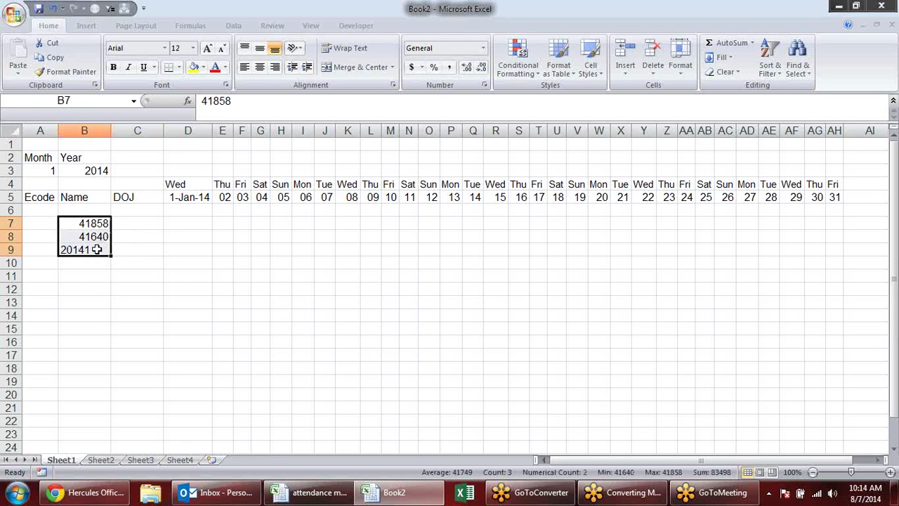
{"action": "key", "text": "Delete"}
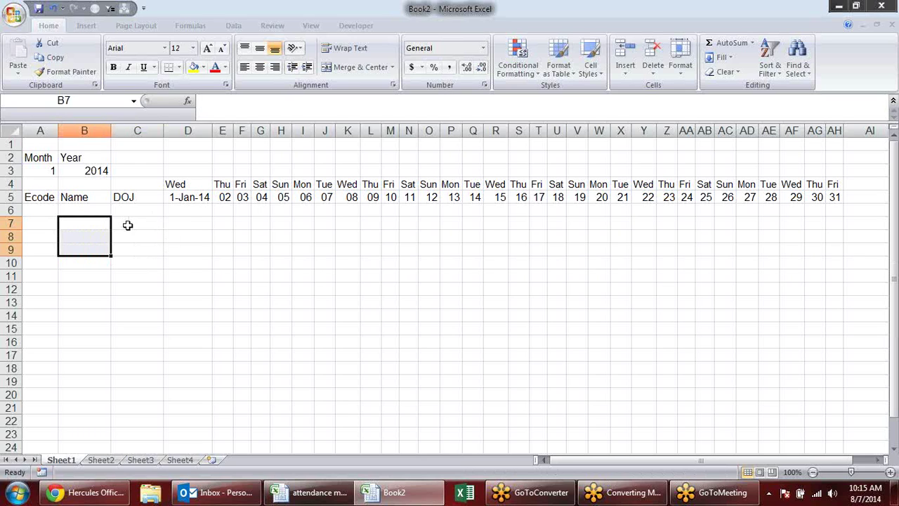
{"action": "left_click", "coordinate": [123, 224]}
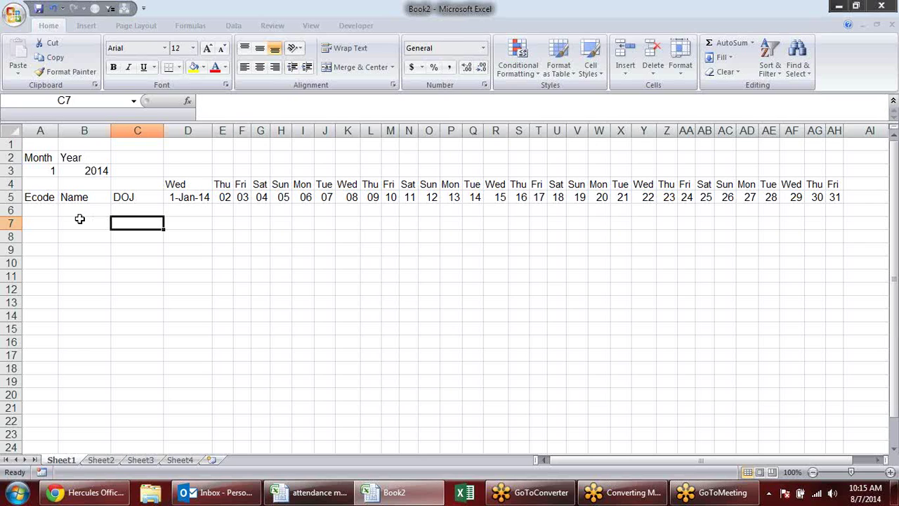
- Enter ="1-"&A3&"-"&B3 in C7 so it displays the text date 1-1-2014
{"action": "type", "text": "="}
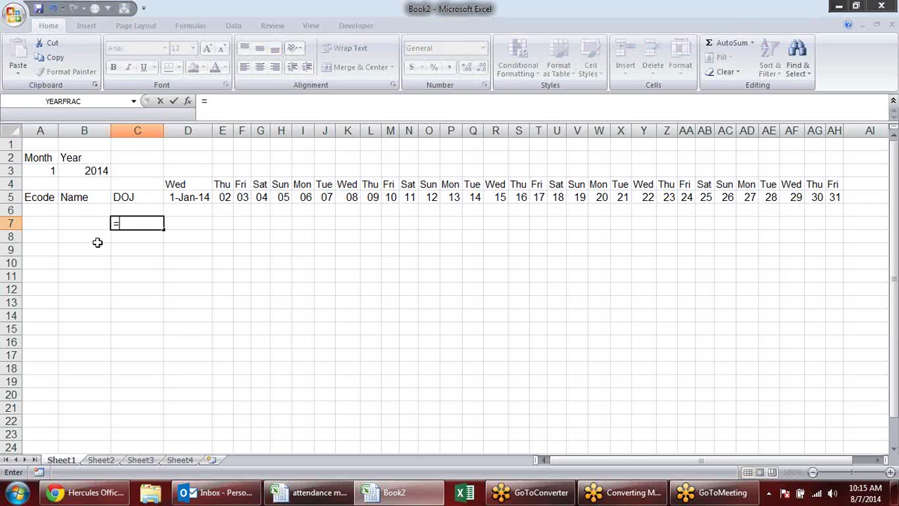
{"action": "type", "text": "\"1\""}
{"action": "key", "text": "BackSpace"}
{"action": "type", "text": "-"}
{"action": "type", "text": "\""}
{"action": "type", "text": "&"}
{"action": "left_click", "coordinate": [52, 173]}
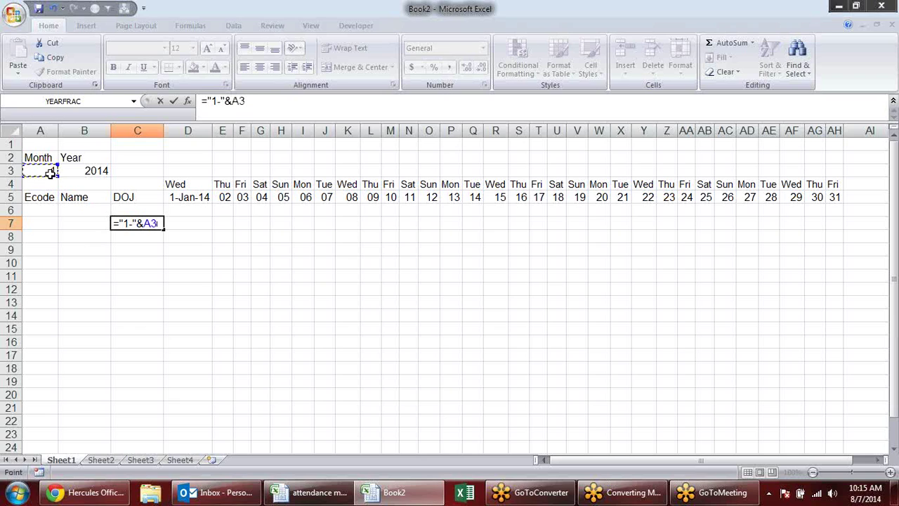
{"action": "type", "text": "&"}
{"action": "type", "text": "&\"-\"&"}
{"action": "left_click", "coordinate": [95, 170]}
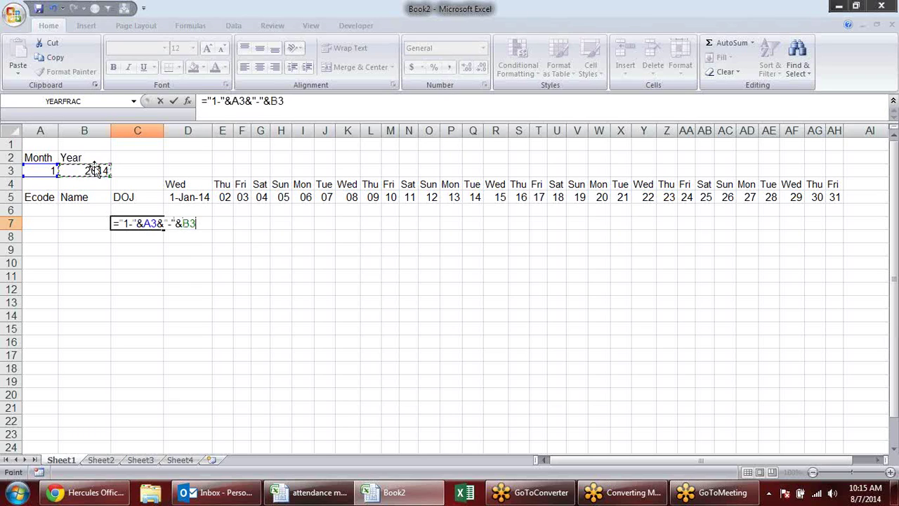
{"action": "key", "text": "Return"}
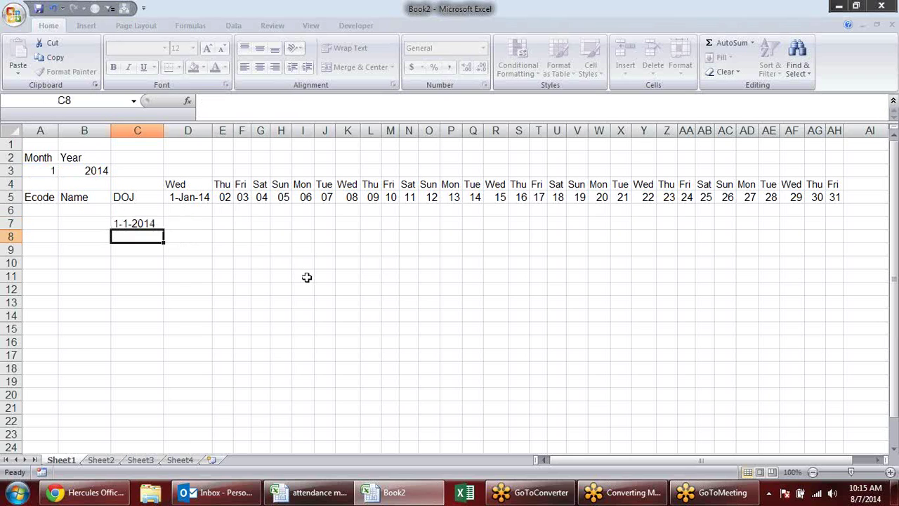
- Put 10 in D6 and =D5+D6 in D7, giving 11-Jan-14
{"action": "left_click", "coordinate": [149, 224]}
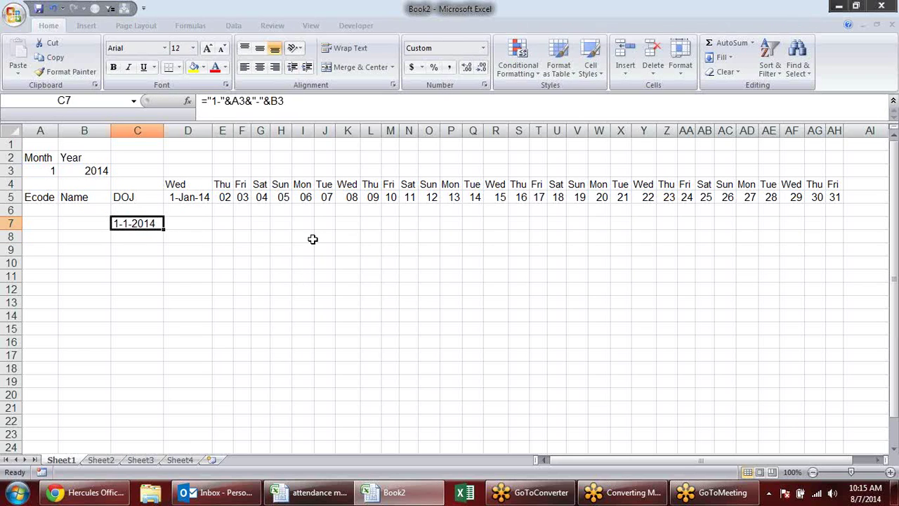
{"action": "left_click", "coordinate": [133, 239]}
{"action": "left_click", "coordinate": [197, 213]}
{"action": "type", "text": "10"}
{"action": "key", "text": "Return"}
{"action": "type", "text": "="}
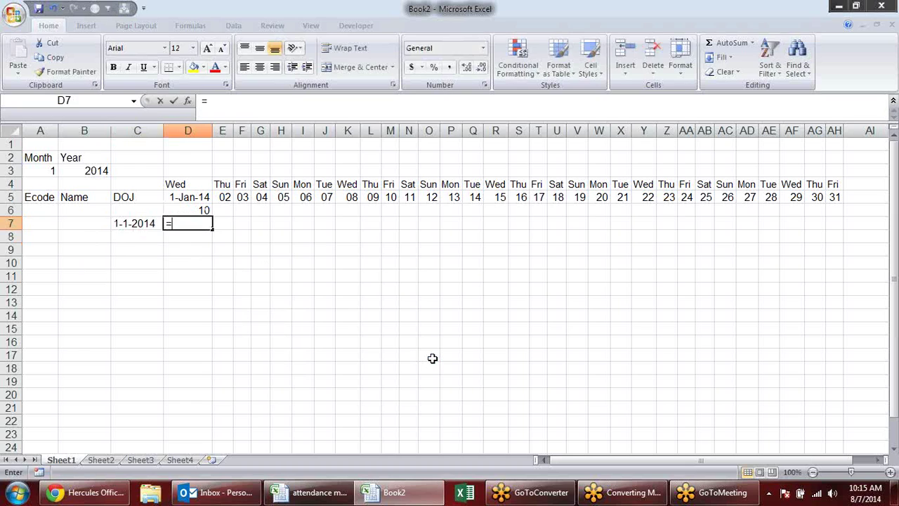
{"action": "key", "text": "Up"}
{"action": "key", "text": "Up"}
{"action": "type", "text": "+"}
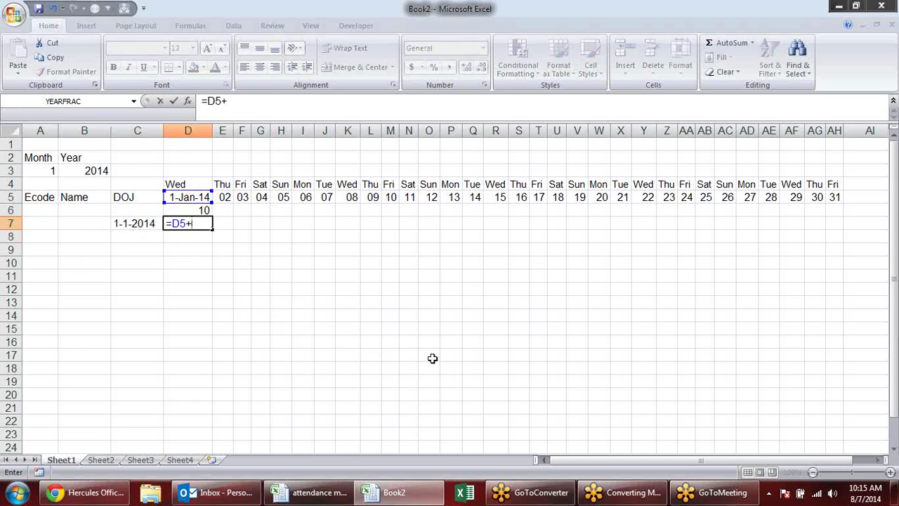
{"action": "key", "text": "Up"}
{"action": "key", "text": "Return"}
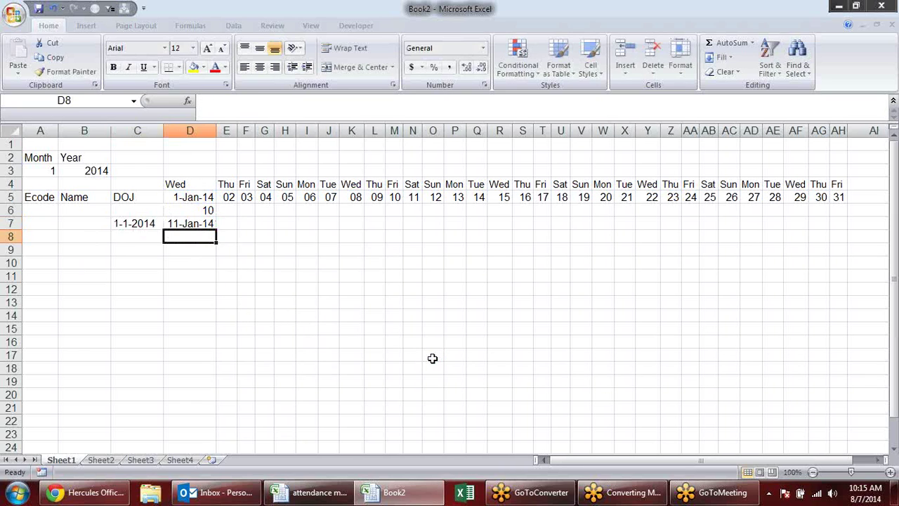
- Put 10 in C8 and =C7+C8 in C9 to add 10 days to the text date
{"action": "left_click", "coordinate": [136, 239]}
{"action": "type", "text": "10"}
{"action": "key", "text": "Return"}
{"action": "type", "text": "="}
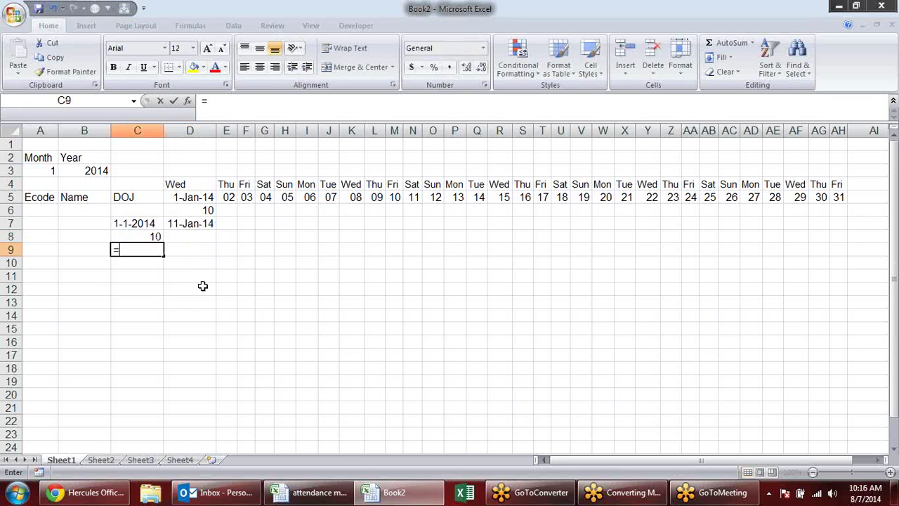
{"action": "key", "text": "Up"}
{"action": "key", "text": "Up"}
{"action": "type", "text": "+"}
{"action": "key", "text": "Up"}
{"action": "key", "text": "Return"}
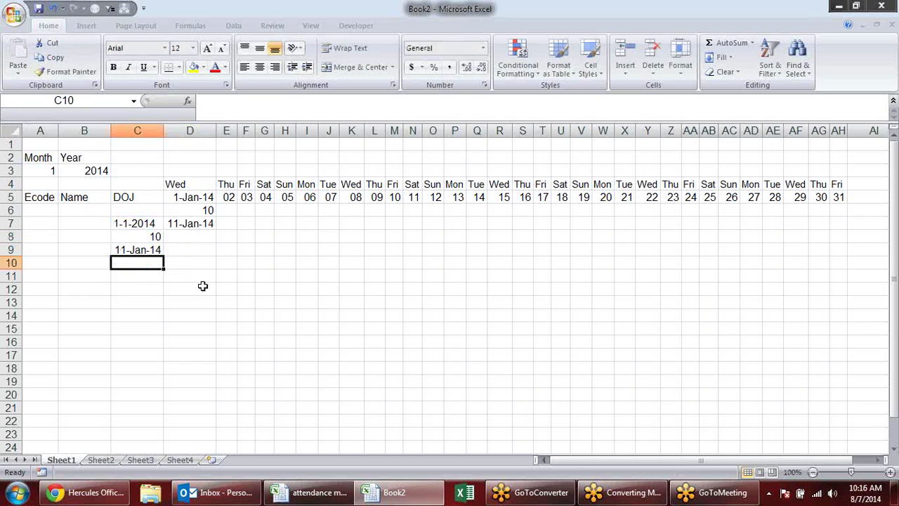
- Test pasting C7's value into B7, then clear B7 again
{"action": "left_click_drag", "start_coordinate": [149, 224], "coordinate": [145, 251]}
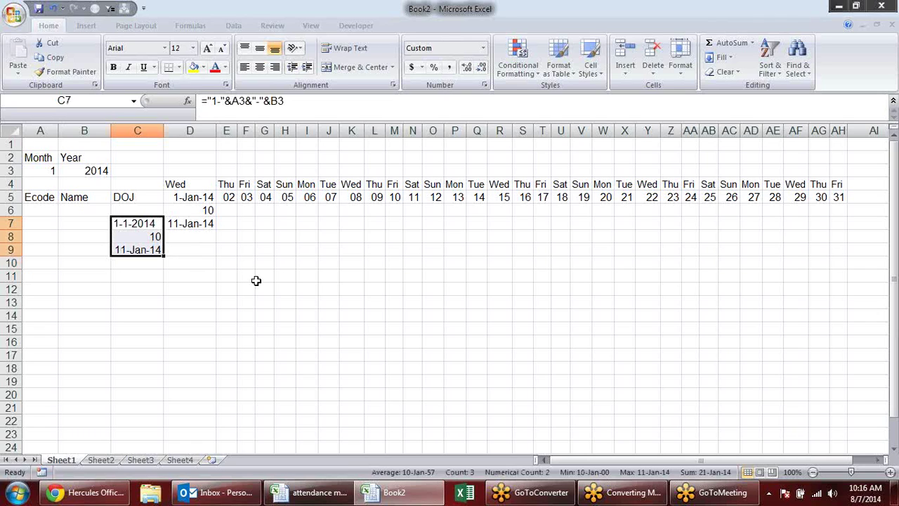
{"action": "key", "text": "Down"}
{"action": "key", "text": "Up"}
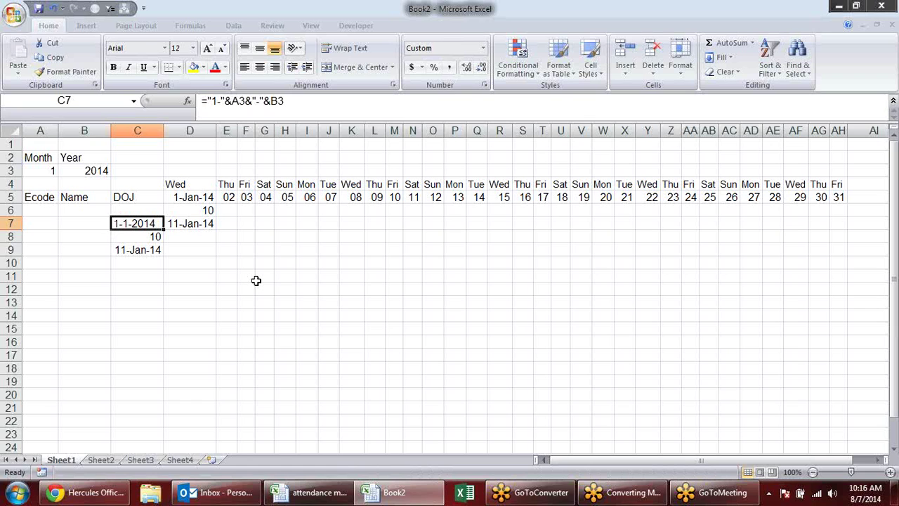
{"action": "key", "text": "ctrl+c"}
{"action": "key", "text": "Left"}
{"action": "key", "text": "Left"}
{"action": "key", "text": "Right"}
{"action": "key", "text": "alt+e"}
{"action": "key", "text": "s"}
{"action": "key", "text": "v"}
{"action": "key", "text": "Return"}
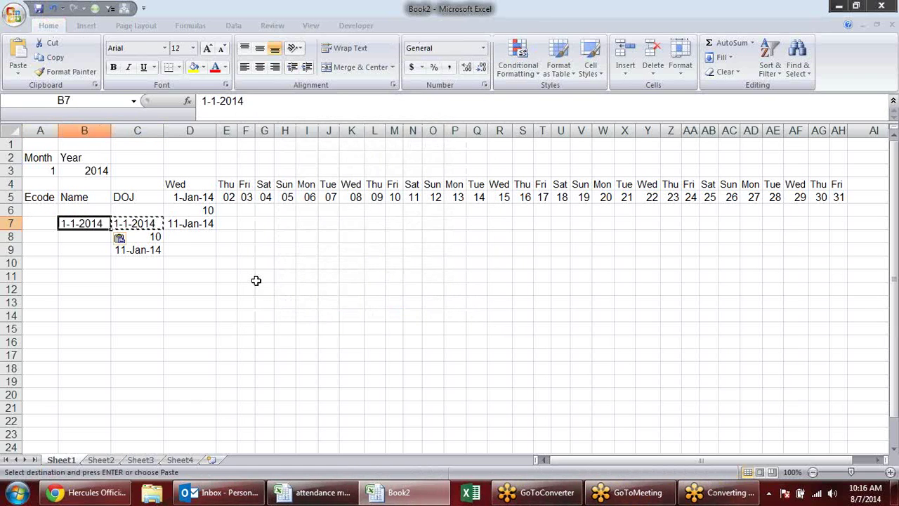
{"action": "key", "text": "Escape"}
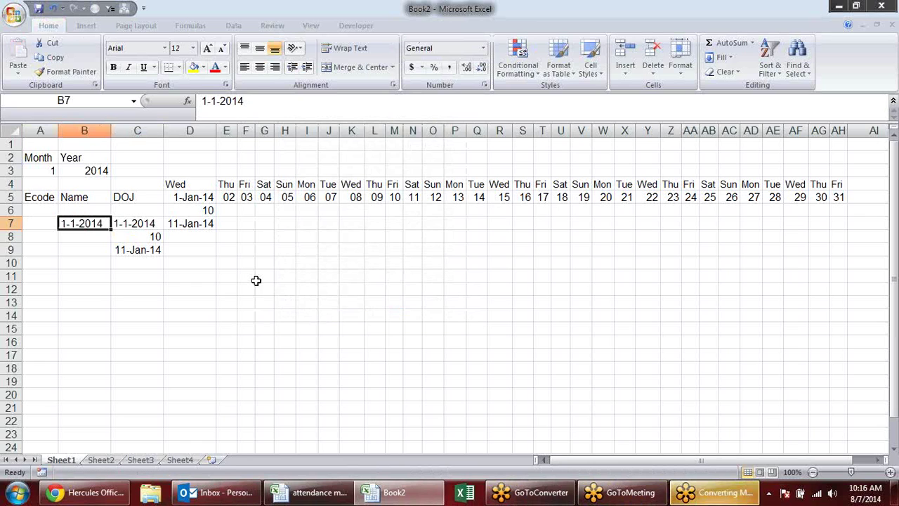
{"action": "key", "text": "Delete"}
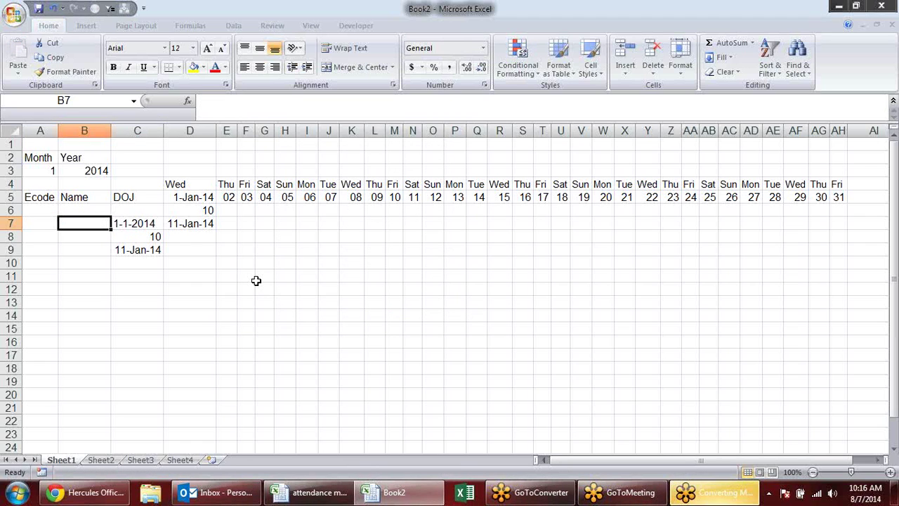
- Re-enter =C7+C8 in C9 to sum the text date and 10 days
{"action": "key", "text": "Right"}
{"action": "key", "text": "Down"}
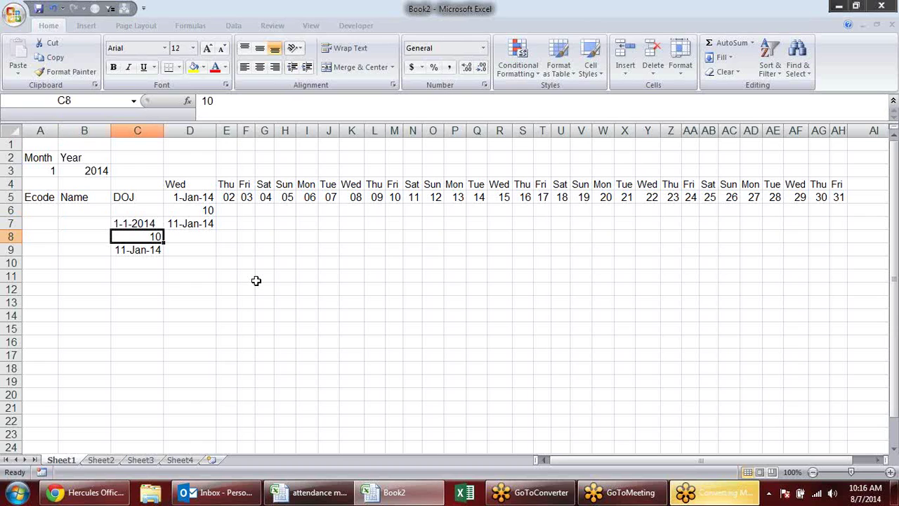
{"action": "key", "text": "Down"}
{"action": "type", "text": "=C7+C8"}
{"action": "key", "text": "Return"}
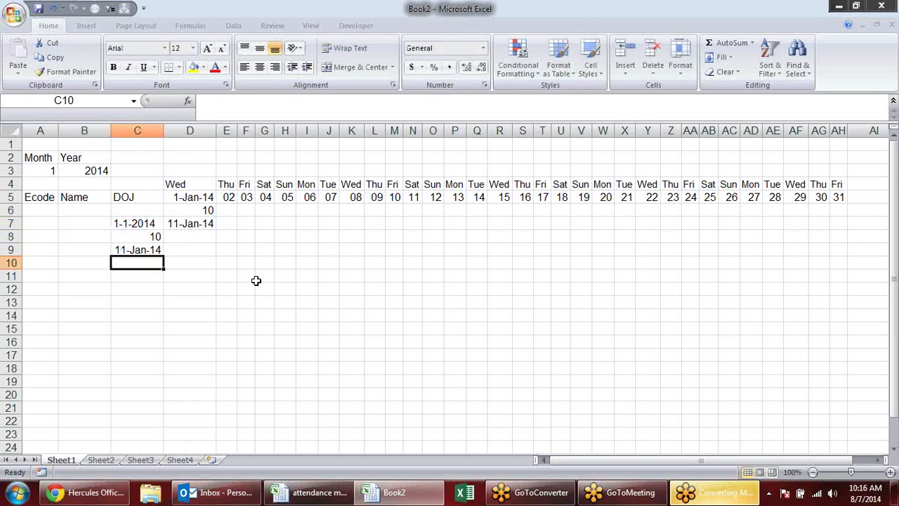
- Enter =TEXT(C7,"ddd") in B7 to show the weekday Wed
{"action": "key", "text": "Up"}
{"action": "key", "text": "Up"}
{"action": "key", "text": "Up"}
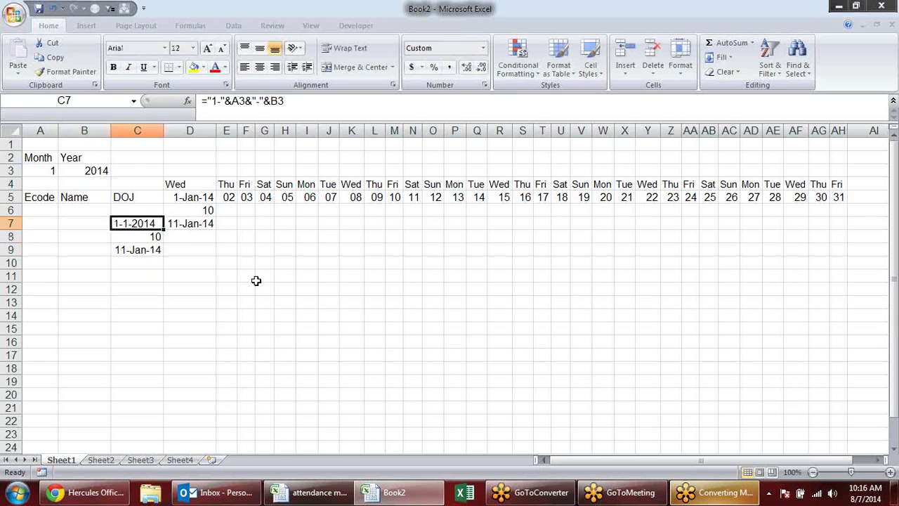
{"action": "key", "text": "Left"}
{"action": "type", "text": "="}
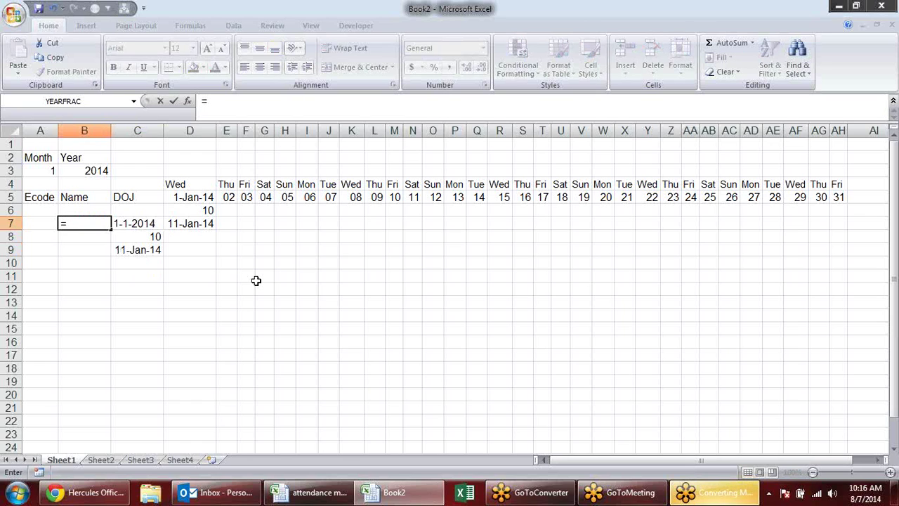
{"action": "type", "text": "tex"}
{"action": "key", "text": "Tab"}
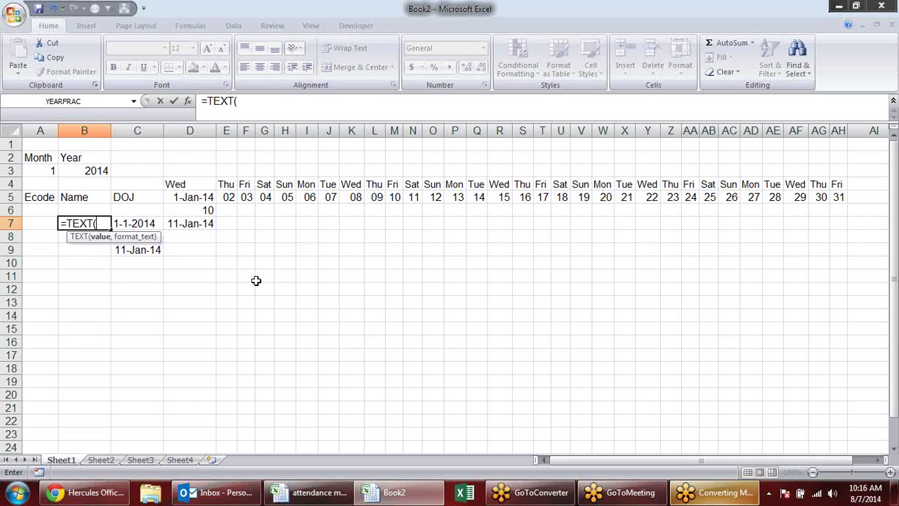
{"action": "key", "text": "Right"}
{"action": "type", "text": ","}
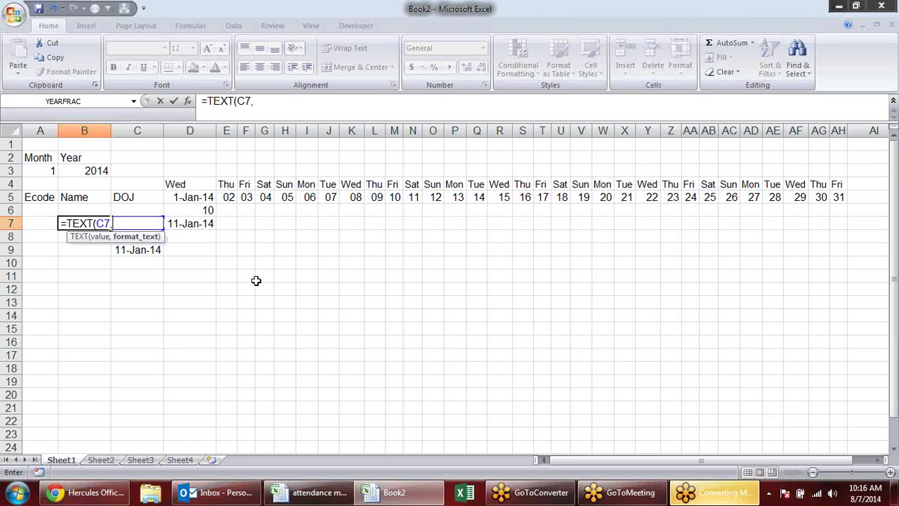
{"action": "type", "text": "\"\""}
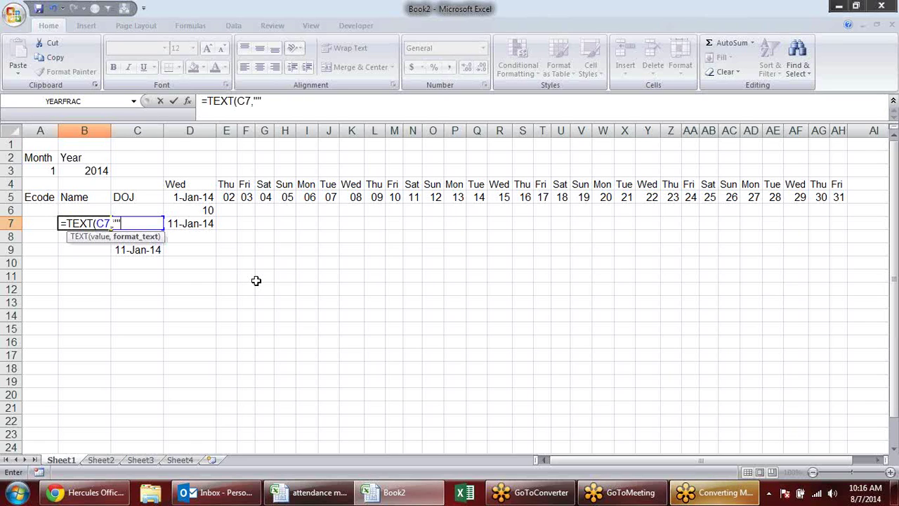
{"action": "type", "text": "ddd\""}
{"action": "key", "text": "Return"}
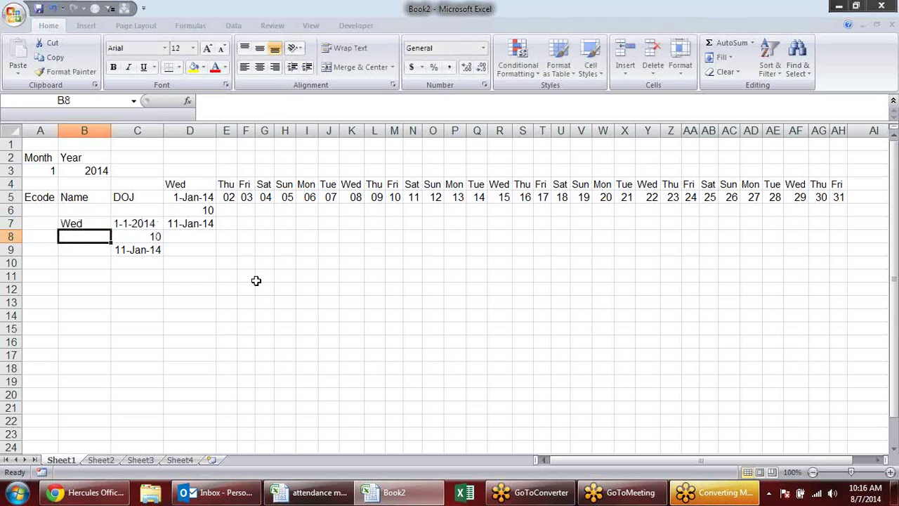
{"action": "key", "text": "Up"}
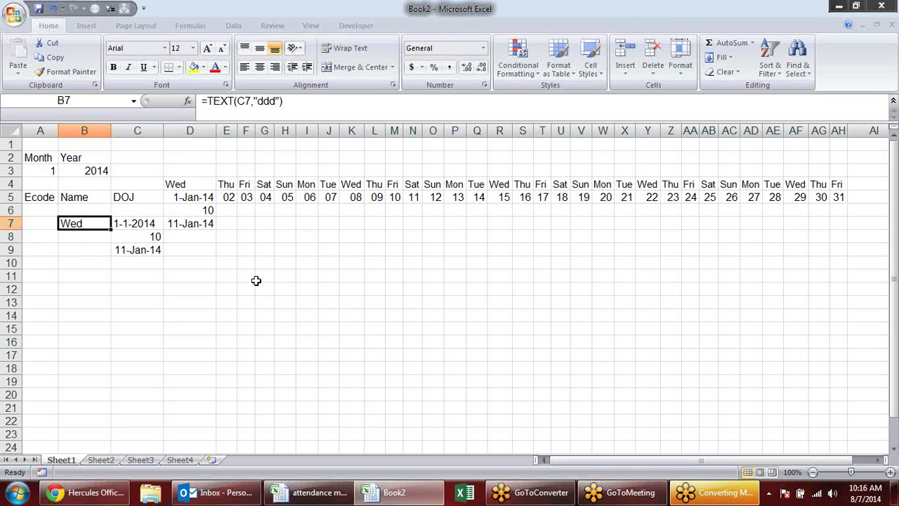
- Paste C7's value into B7 as a plain value, showing 1-1-2014
{"action": "key", "text": "Right"}
{"action": "key", "text": "ctrl+c"}
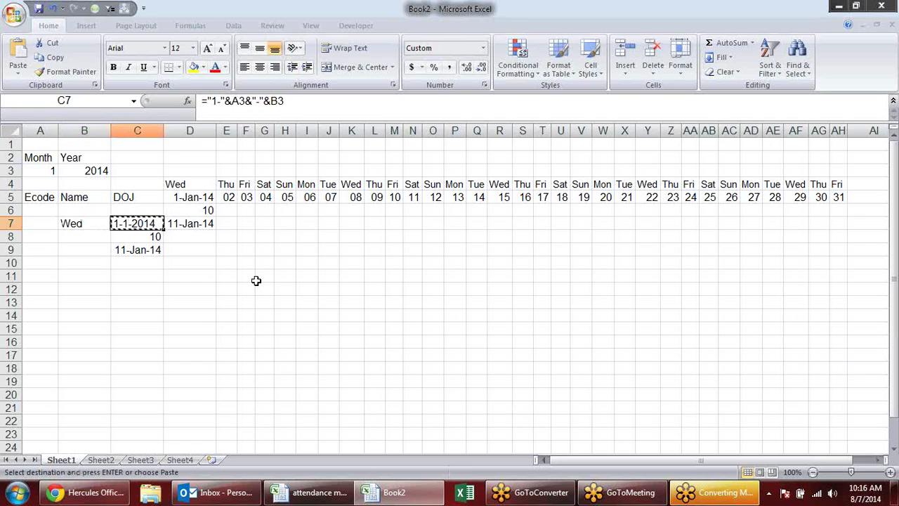
{"action": "key", "text": "Left"}
{"action": "key", "text": "Left"}
{"action": "key", "text": "Right"}
{"action": "key", "text": "alt+e"}
{"action": "key", "text": "s"}
{"action": "key", "text": "v"}
{"action": "key", "text": "Return"}
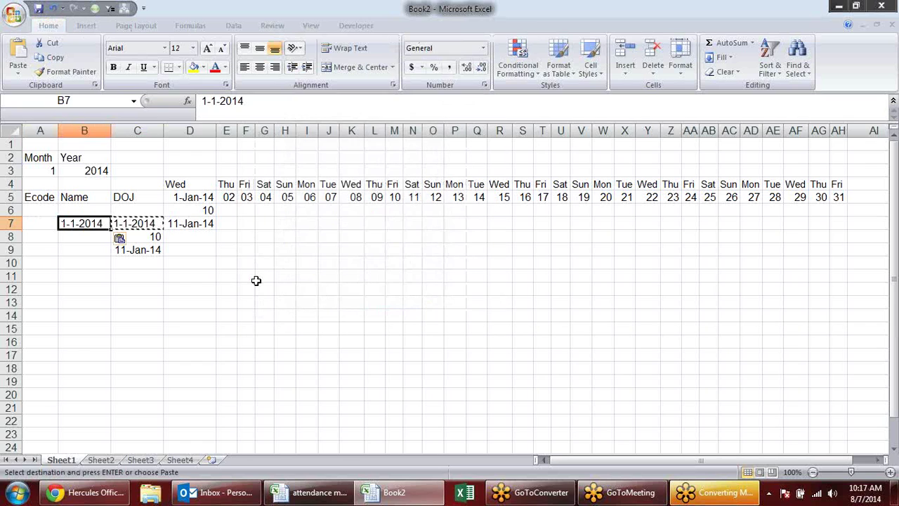
{"action": "key", "text": "Escape"}
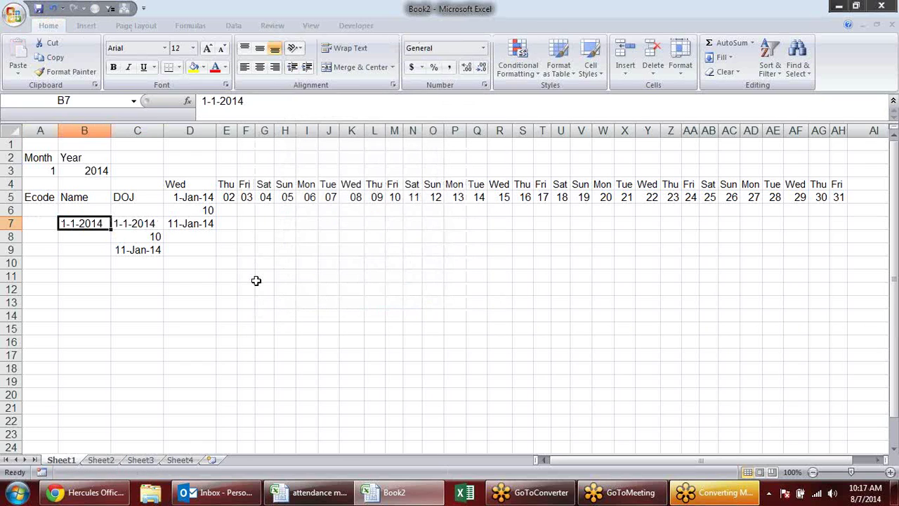
- Review the number format list, the C9 sum, B7's value and C7's formula without changes
{"action": "left_click", "coordinate": [482, 48]}
{"action": "left_click", "coordinate": [469, 62]}
{"action": "left_click", "coordinate": [153, 250]}
{"action": "double_click", "coordinate": [102, 223]}
{"action": "key", "text": "Escape"}
{"action": "key", "text": "Right"}
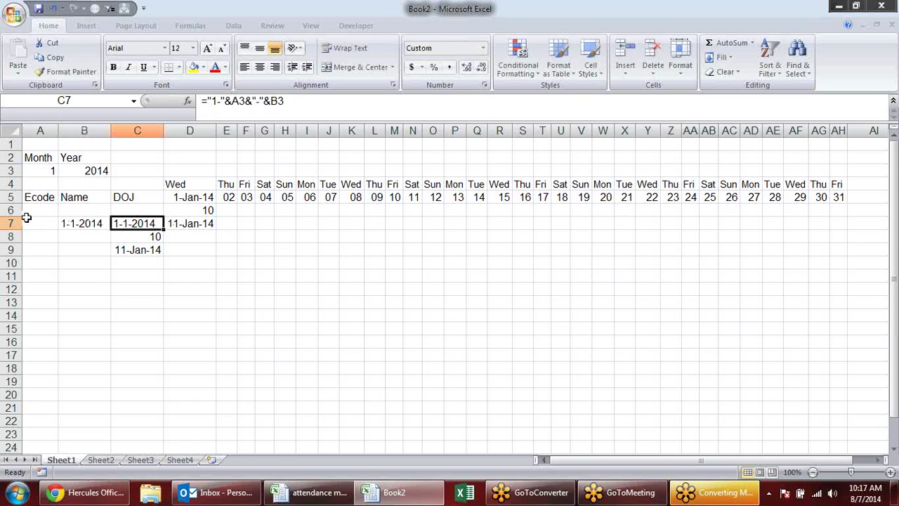
- Clear all contents of rows 6 to 10 and move to D7
{"action": "left_click_drag", "start_coordinate": [11, 210], "coordinate": [16, 259]}
{"action": "key", "text": "alt+e"}
{"action": "key", "text": "a"}
{"action": "key", "text": "a"}
{"action": "left_click", "coordinate": [252, 317]}
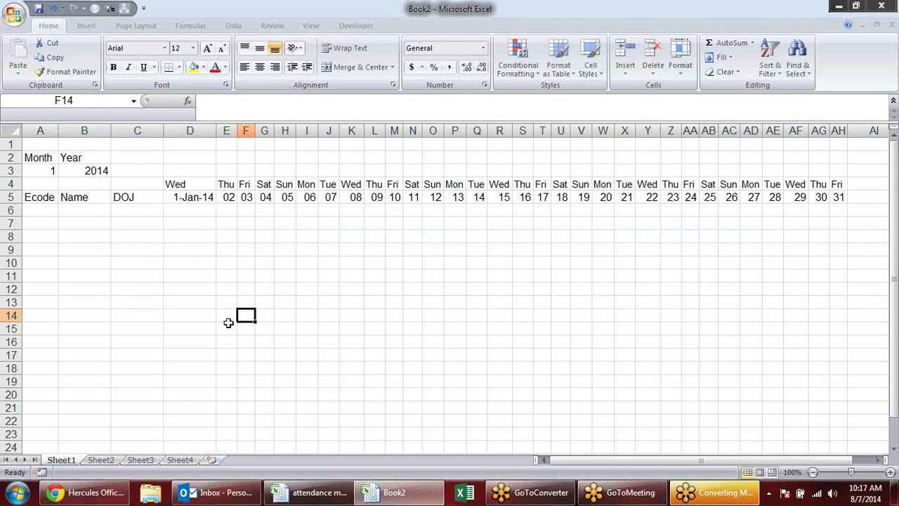
{"action": "left_click", "coordinate": [177, 222]}
- Inspect D5's =DATE(B3,A3,1) formula and its arguments without changing it
{"action": "left_click", "coordinate": [194, 209]}
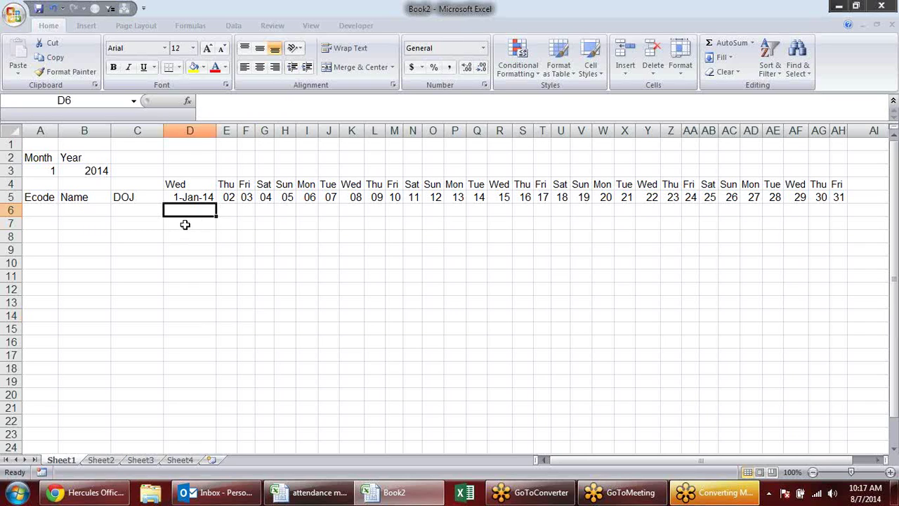
{"action": "left_click", "coordinate": [189, 200]}
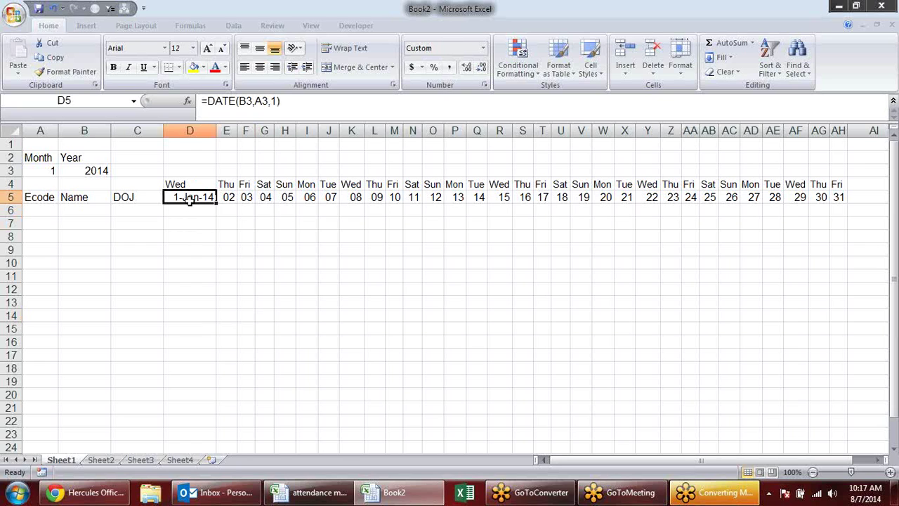
{"action": "double_click", "coordinate": [189, 200]}
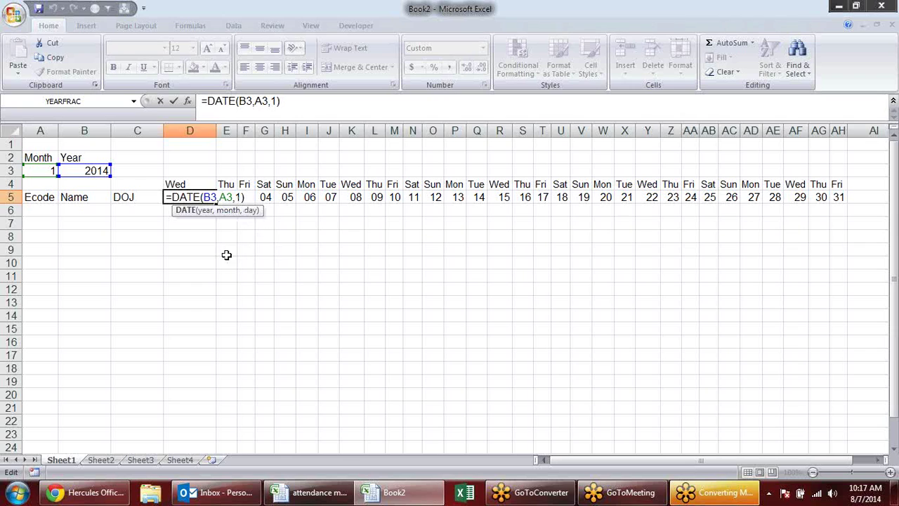
{"action": "key", "text": "Escape"}
{"action": "left_click", "coordinate": [149, 226]}
{"action": "left_click", "coordinate": [206, 198]}
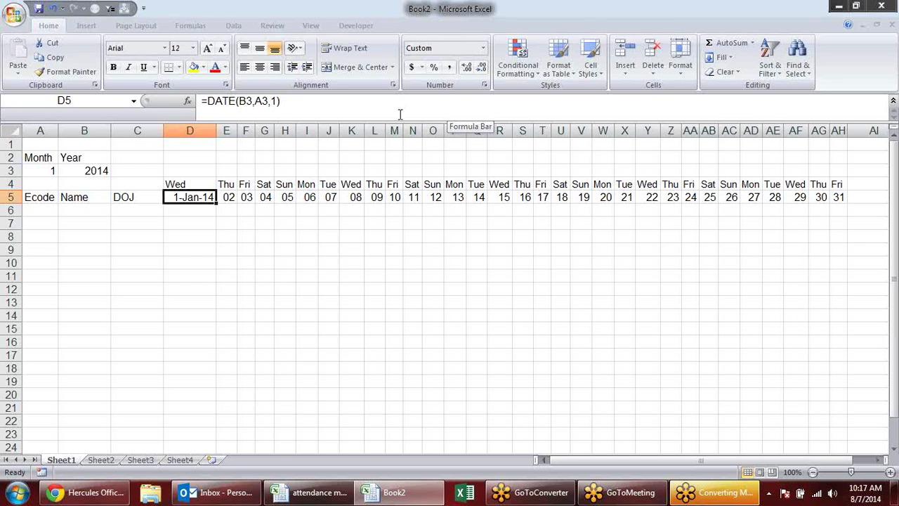
{"action": "double_click", "coordinate": [209, 197]}
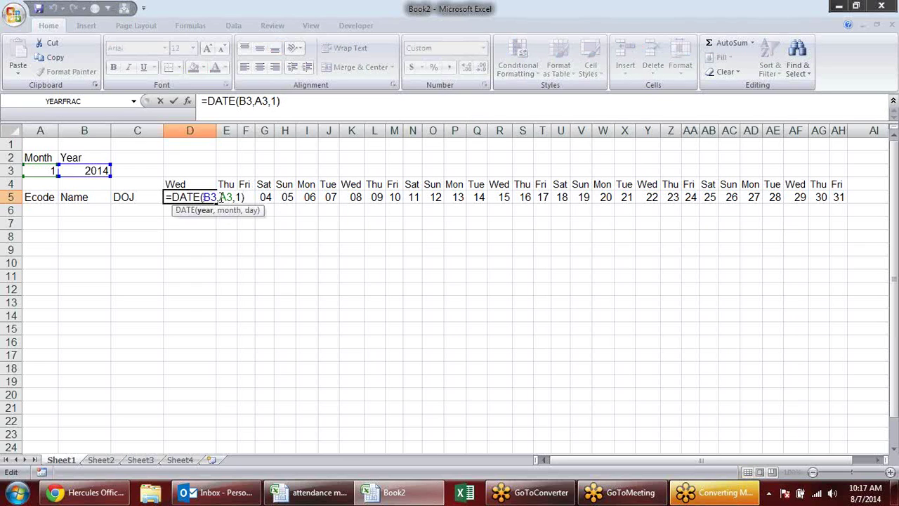
{"action": "left_click", "coordinate": [205, 210]}
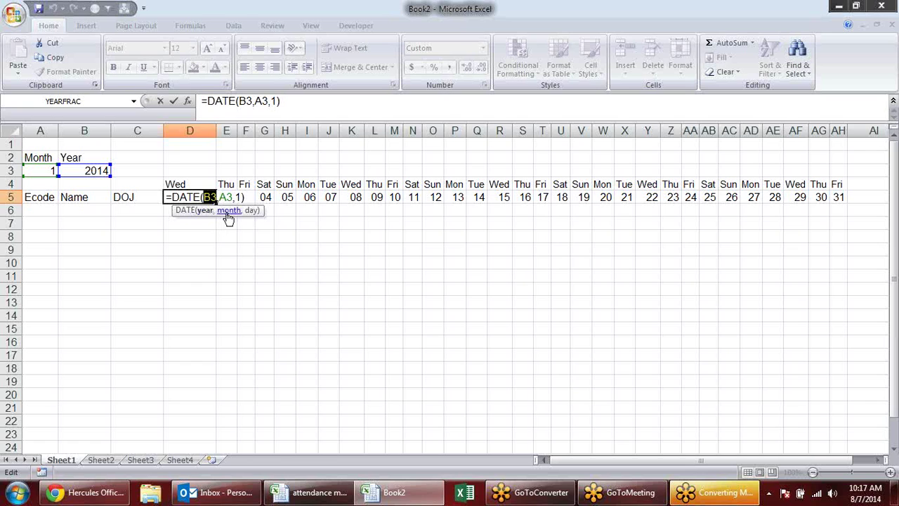
{"action": "left_click", "coordinate": [229, 211]}
{"action": "left_click", "coordinate": [249, 211]}
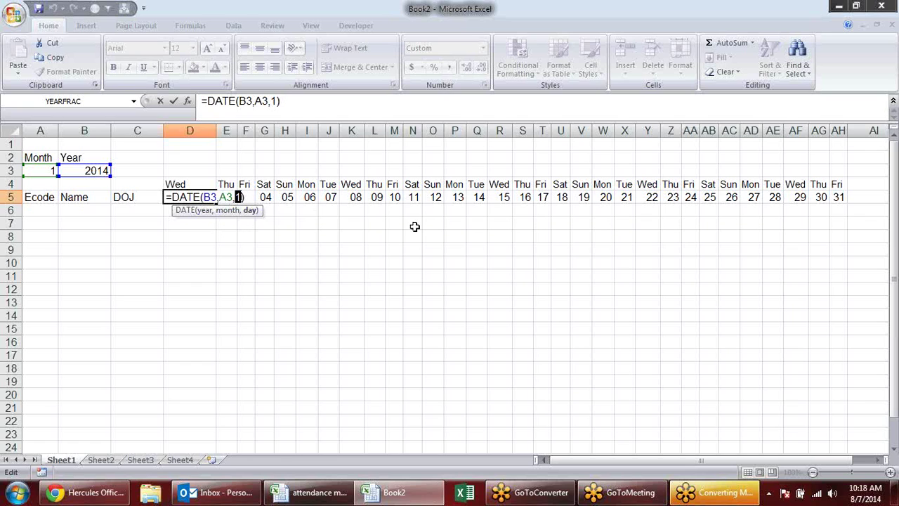
{"action": "key", "text": "Escape"}
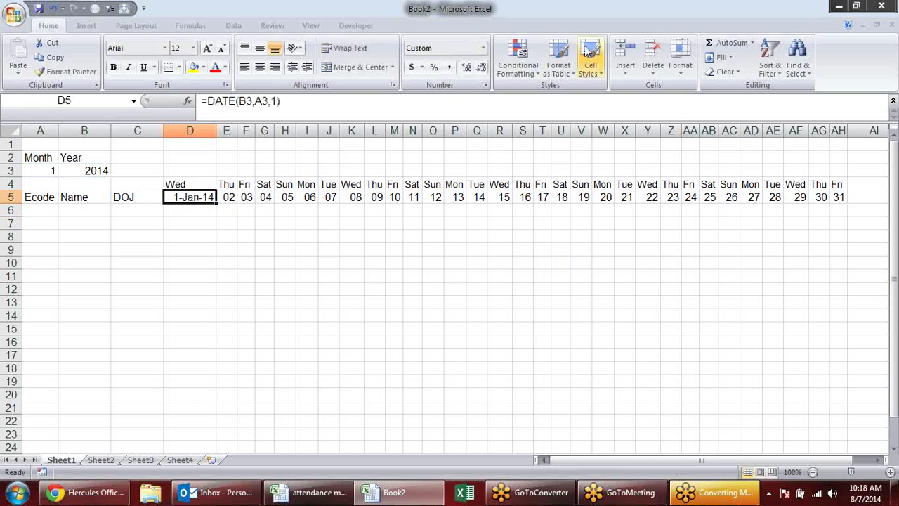
- Give D5 the custom number format dd and autofit column D
{"action": "left_click", "coordinate": [484, 85]}
{"action": "left_click_drag", "start_coordinate": [343, 159], "coordinate": [199, 155]}
{"action": "type", "text": "dd"}
{"action": "key", "text": "Return"}
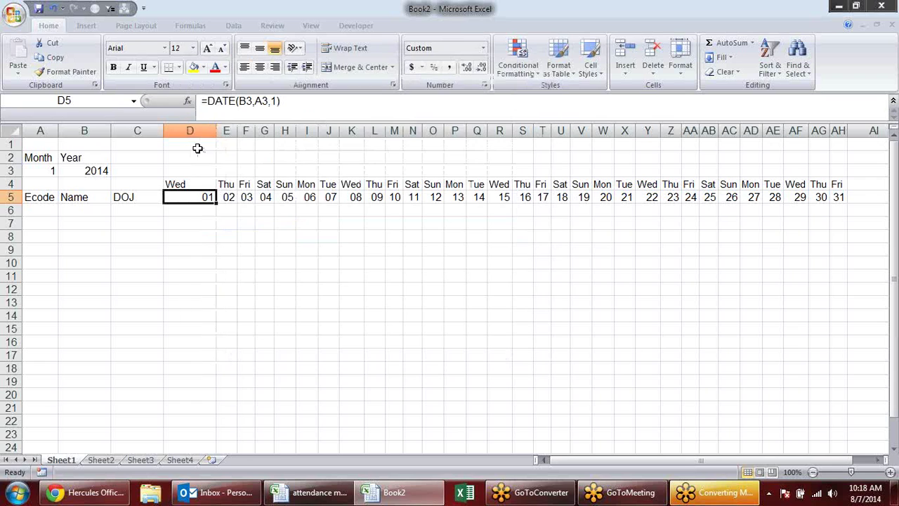
{"action": "double_click", "coordinate": [216, 125]}
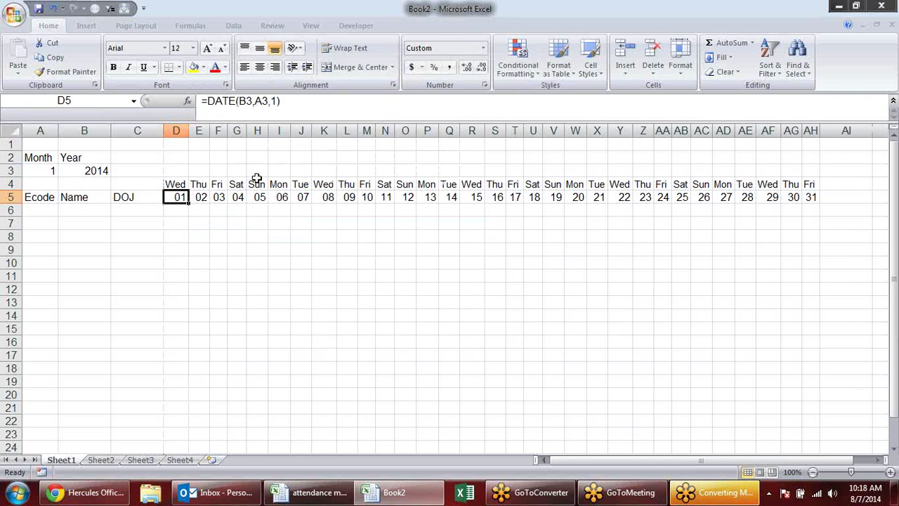
- Check the date formulas in D5, F5 and E5
{"action": "left_click", "coordinate": [289, 236]}
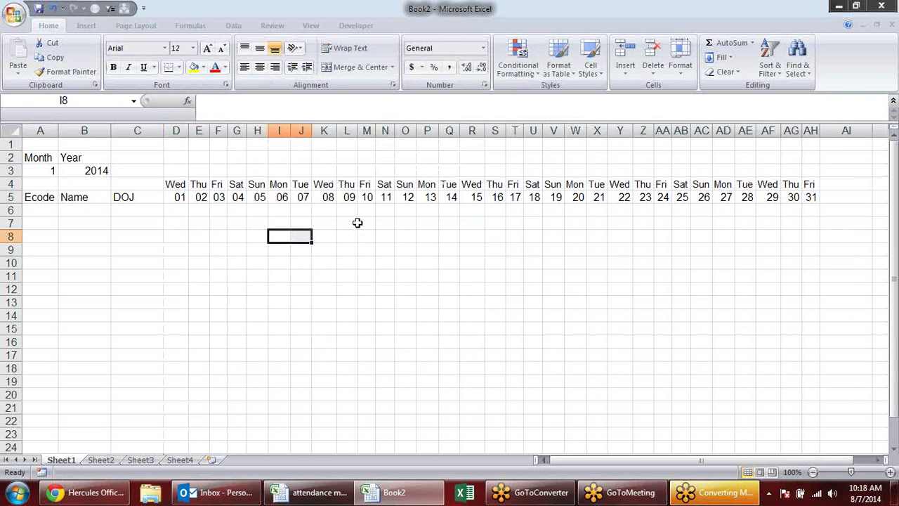
{"action": "left_click", "coordinate": [176, 197]}
{"action": "left_click", "coordinate": [210, 197]}
{"action": "left_click", "coordinate": [204, 197]}
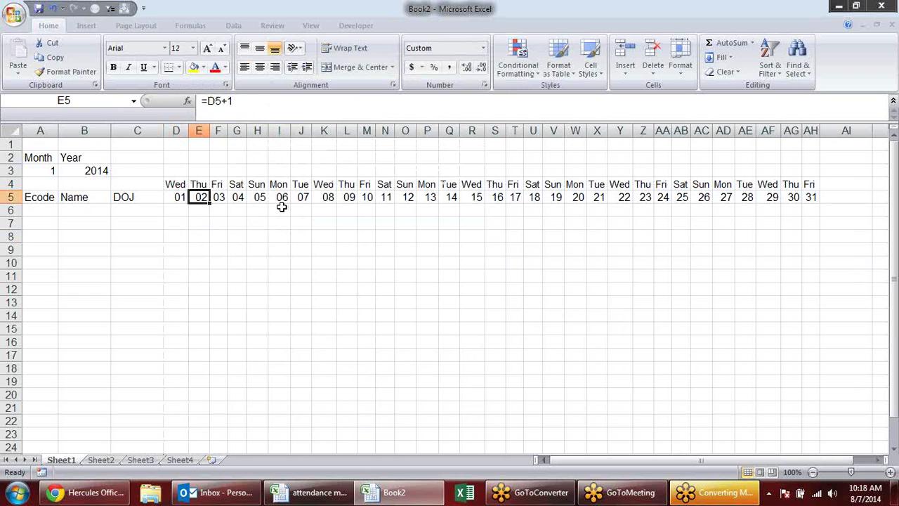
{"action": "key", "text": "F2"}
- Try the A3 month dropdown with 2 and then 3 to test the date row
{"action": "key", "text": "Escape"}
{"action": "left_click", "coordinate": [27, 173]}
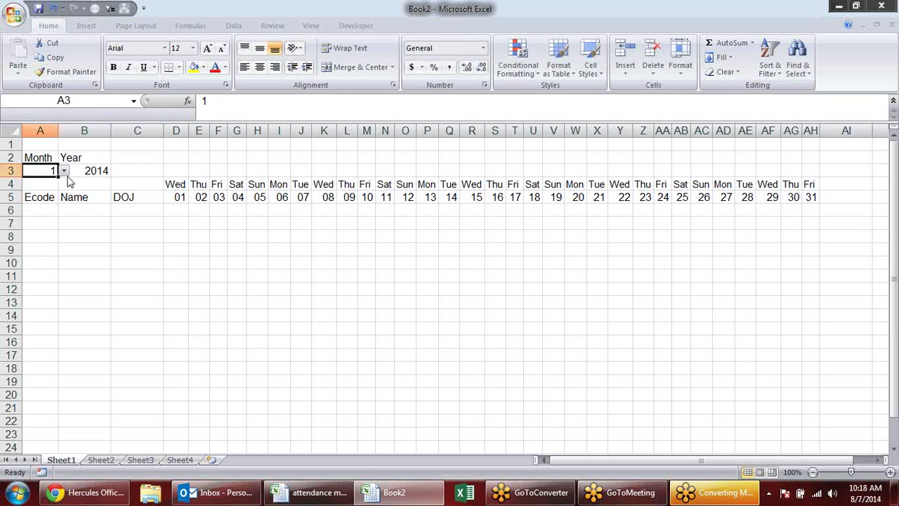
{"action": "left_click", "coordinate": [64, 171]}
{"action": "left_click", "coordinate": [35, 196]}
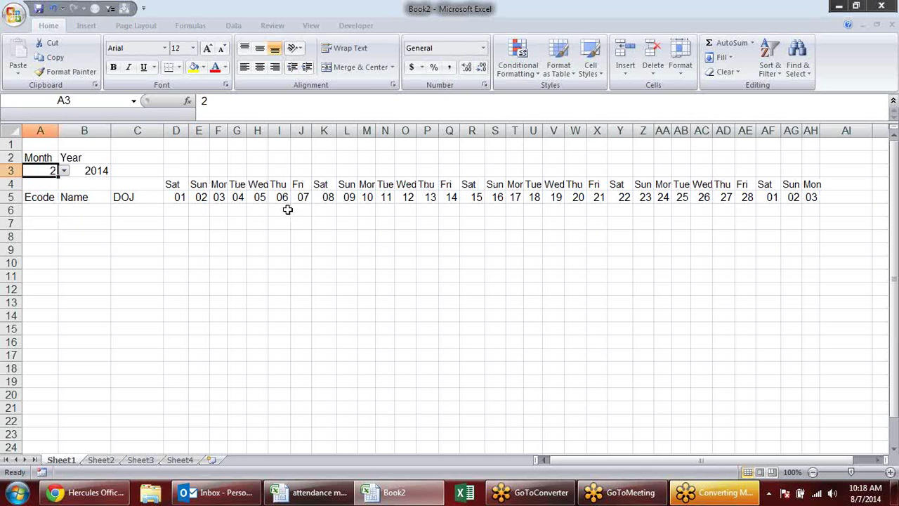
{"action": "left_click", "coordinate": [64, 171]}
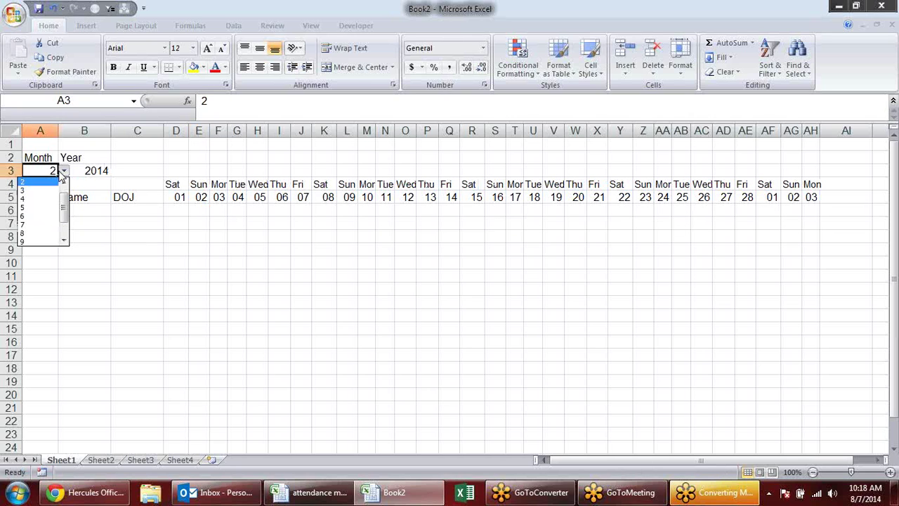
{"action": "left_click", "coordinate": [48, 192]}
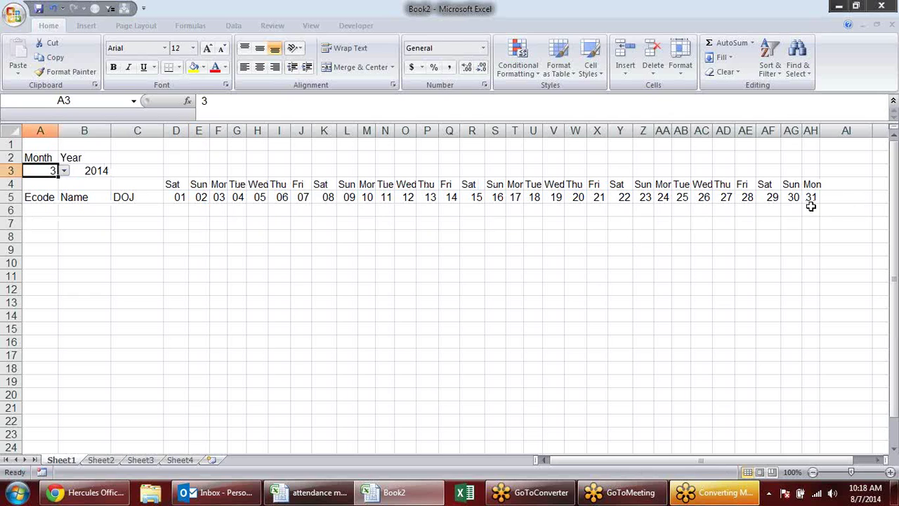
- Return the month in A3 to 2 so the row shows February
{"action": "left_click", "coordinate": [810, 199]}
{"action": "left_click", "coordinate": [47, 171]}
{"action": "left_click", "coordinate": [64, 171]}
{"action": "left_click", "coordinate": [65, 184]}
{"action": "left_click", "coordinate": [32, 190]}
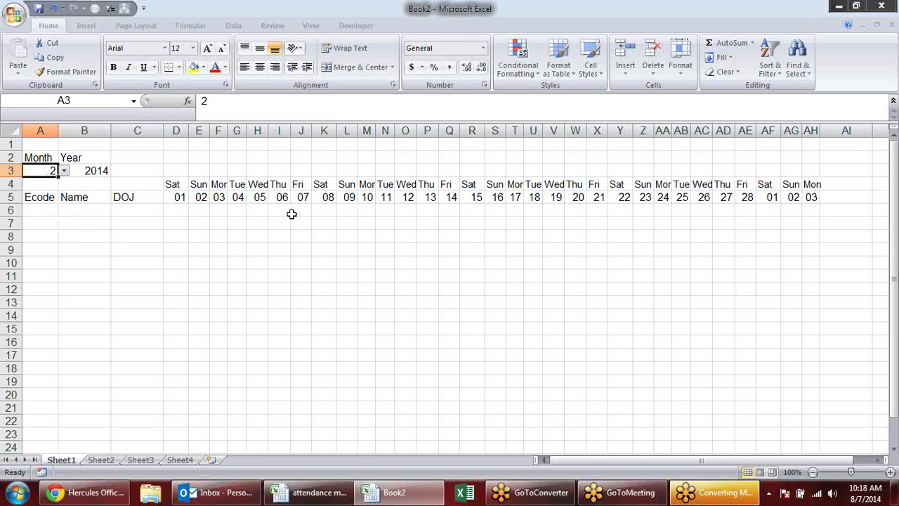
- Inspect the =prev+1 date formulas in cells AF5 through AH5
{"action": "left_click", "coordinate": [750, 200]}
{"action": "left_click", "coordinate": [769, 196]}
{"action": "left_click", "coordinate": [798, 197]}
{"action": "left_click", "coordinate": [814, 199]}
{"action": "left_click", "coordinate": [773, 200]}
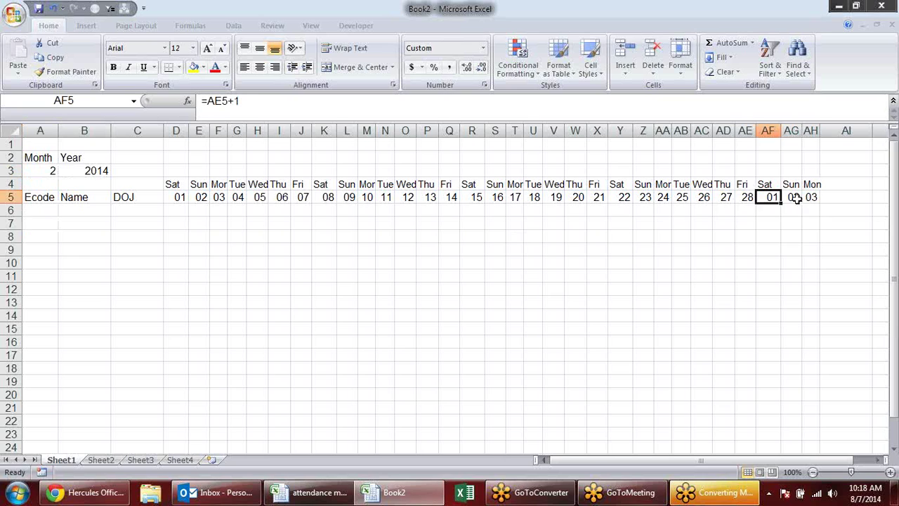
{"action": "left_click", "coordinate": [810, 197]}
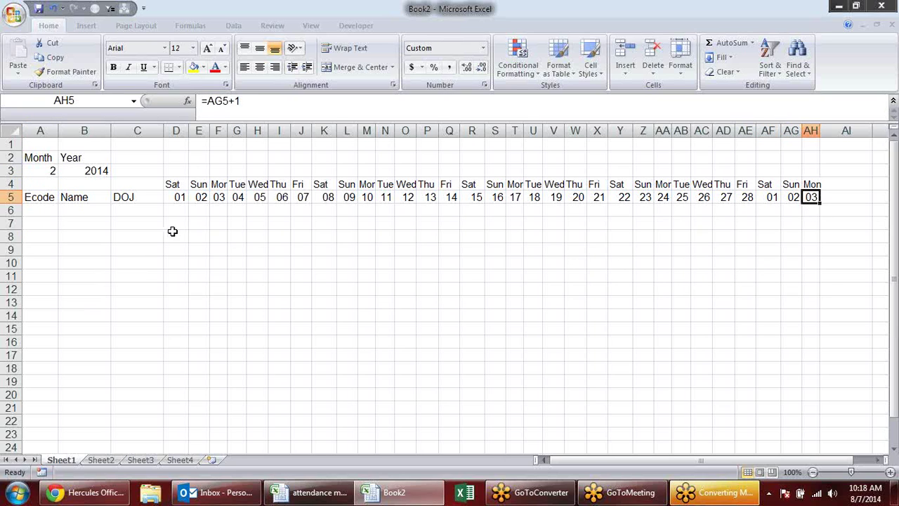
{"action": "left_click", "coordinate": [230, 235]}
{"action": "left_click", "coordinate": [179, 211]}
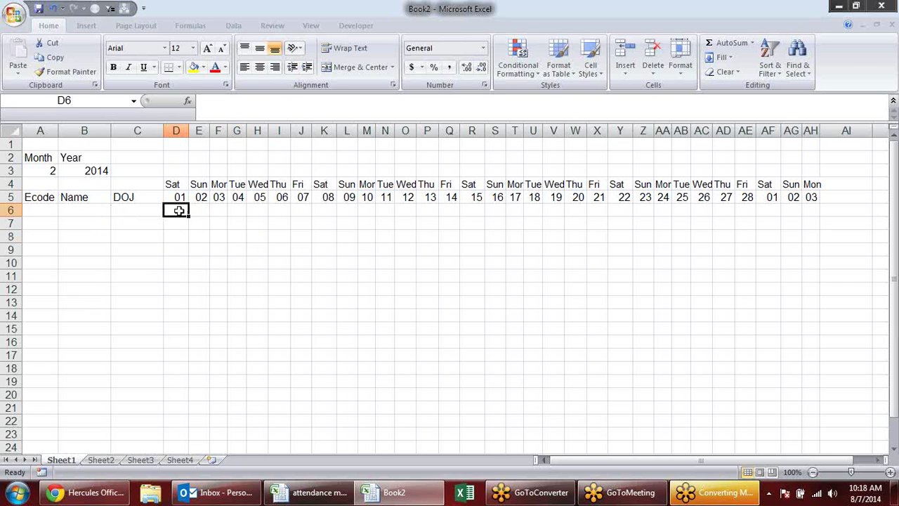
{"action": "left_click", "coordinate": [772, 197]}
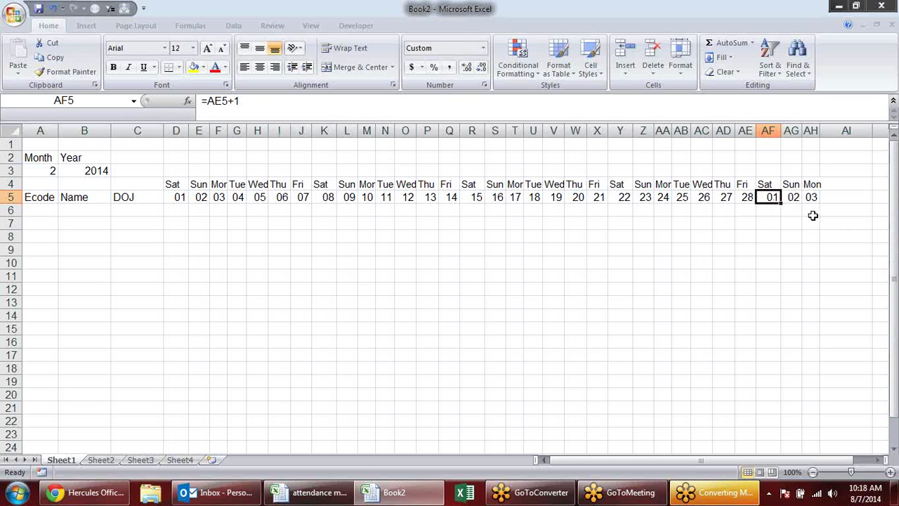
- Begin an IF( edit in AF5, then abandon it
{"action": "double_click", "coordinate": [776, 200]}
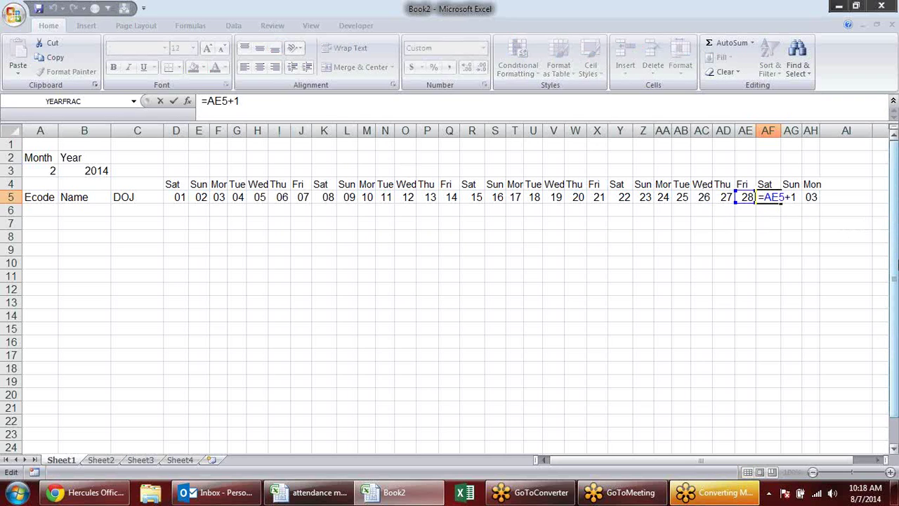
{"action": "type", "text": "IF("}
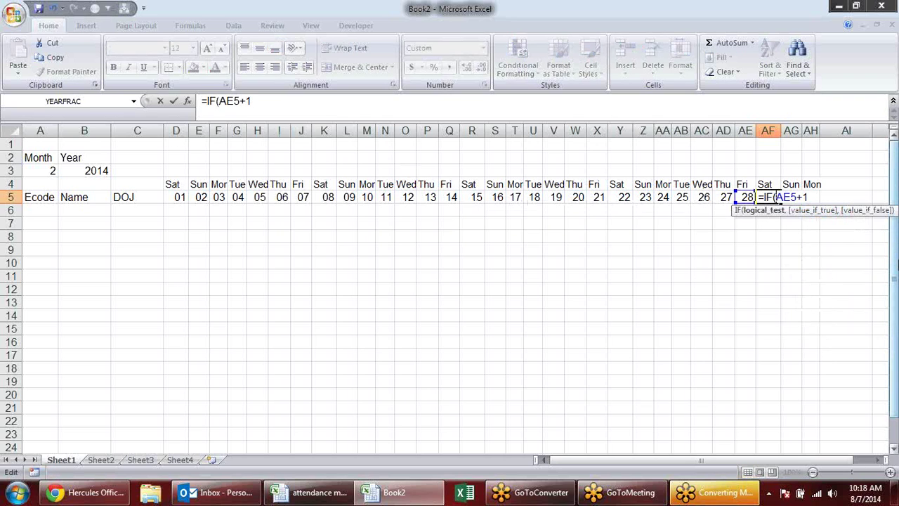
{"action": "key", "text": "Escape"}
- Enter =EOMONTH(D5,0) in C7 and format it as a date
{"action": "left_click", "coordinate": [113, 224]}
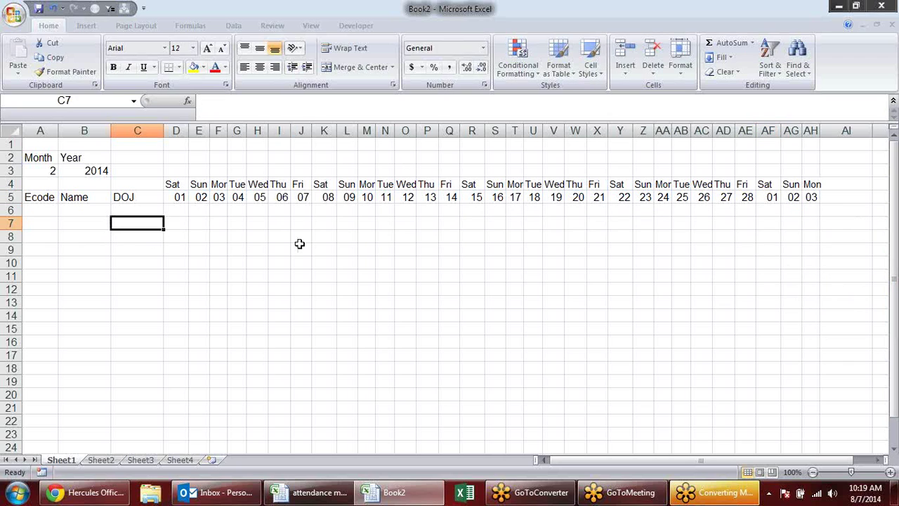
{"action": "type", "text": "=eom"}
{"action": "key", "text": "Tab"}
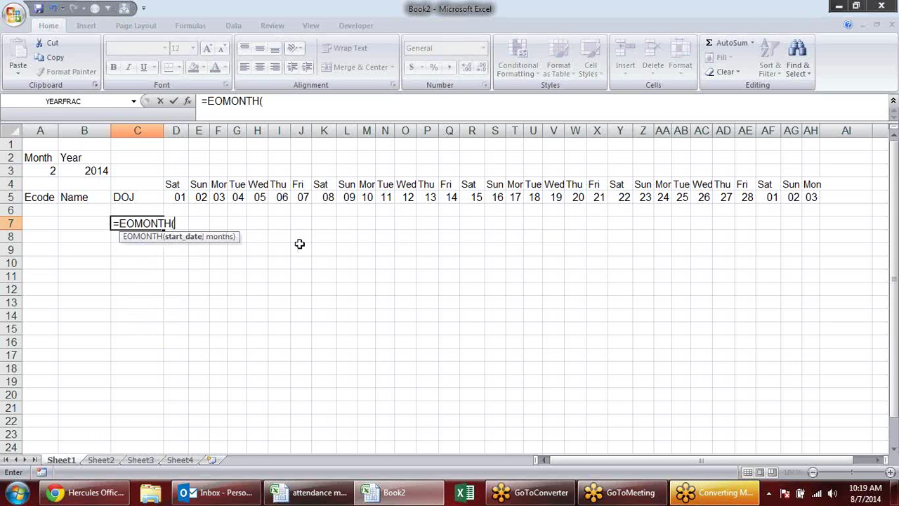
{"action": "left_click", "coordinate": [168, 198]}
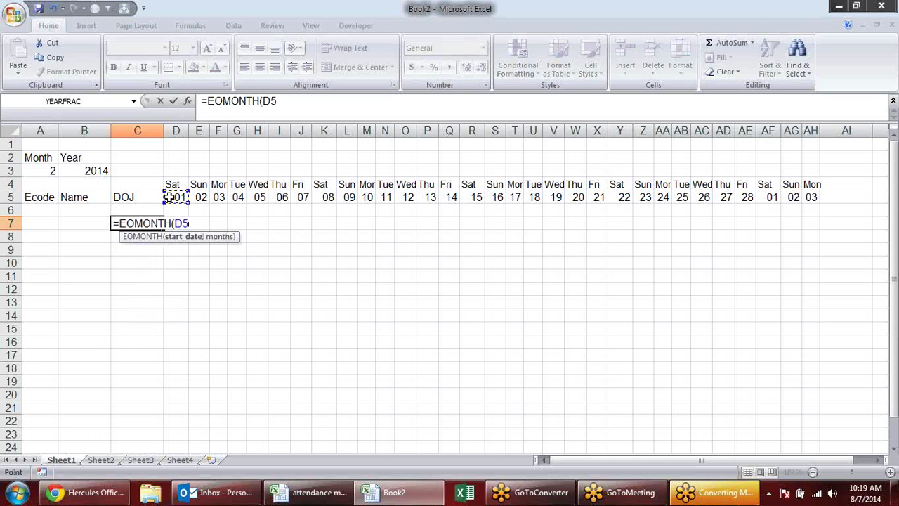
{"action": "type", "text": ",0"}
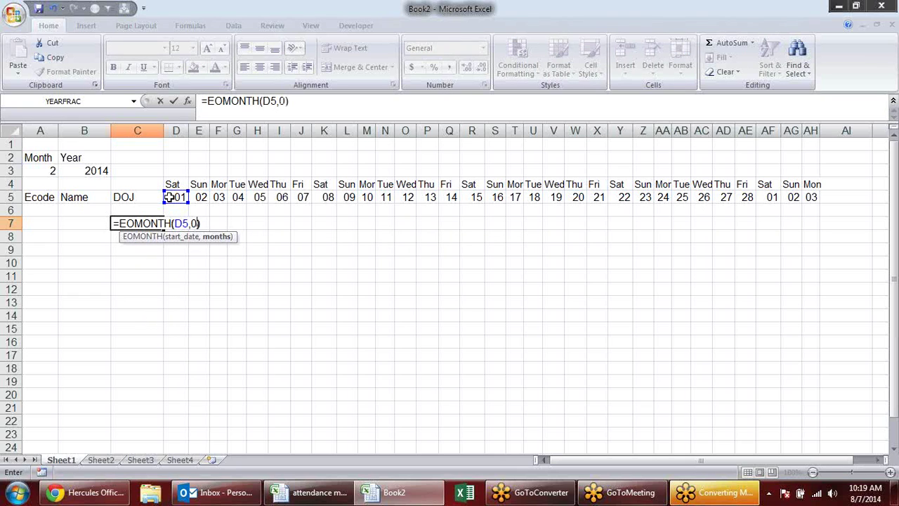
{"action": "key", "text": "Return"}
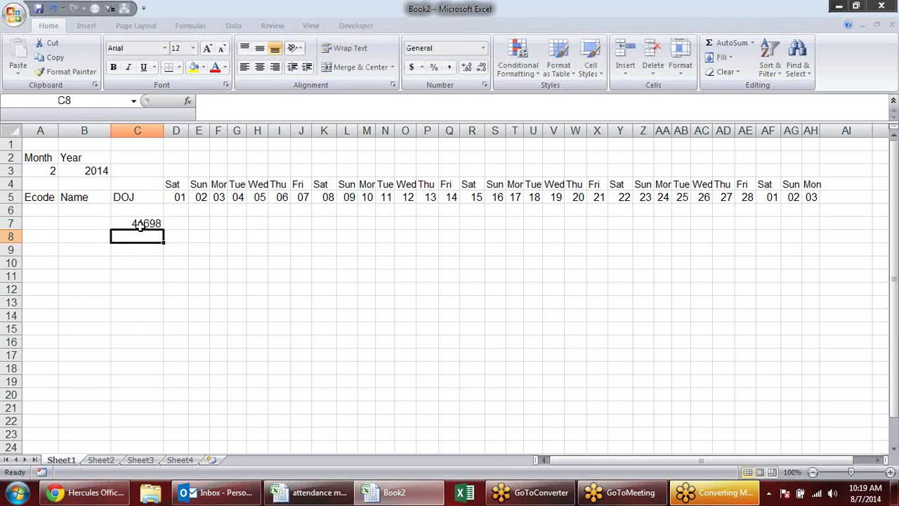
{"action": "left_click", "coordinate": [141, 223]}
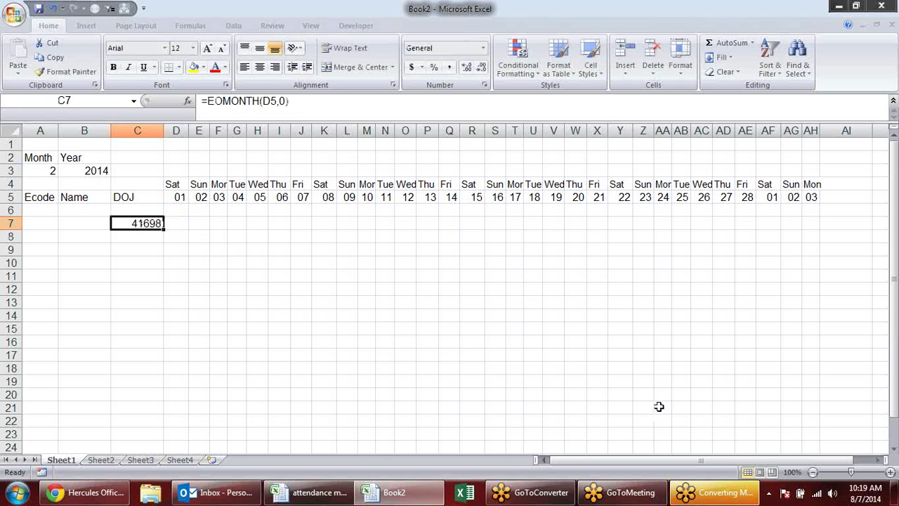
{"action": "key", "text": "ctrl+shift+3"}
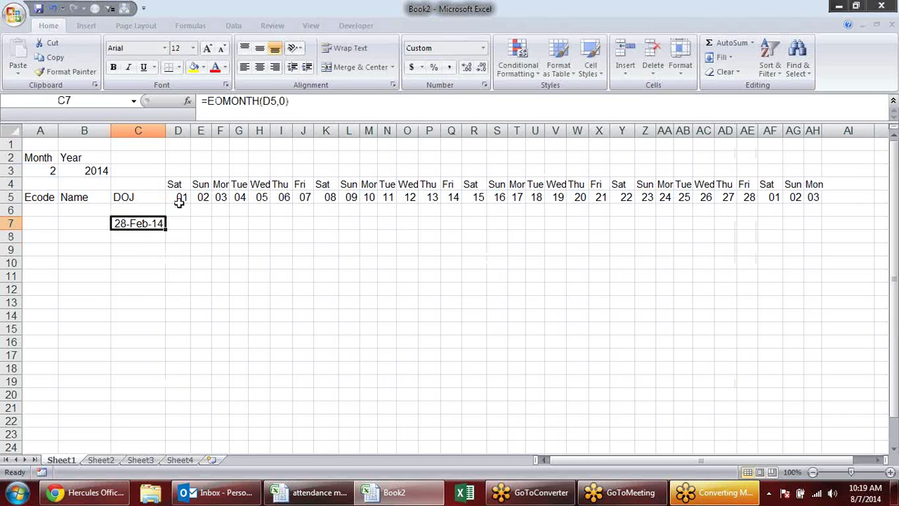
- Switch the month in A3 through 3 and 5 to 9 for September 2014
{"action": "left_click", "coordinate": [44, 171]}
{"action": "left_click", "coordinate": [61, 171]}
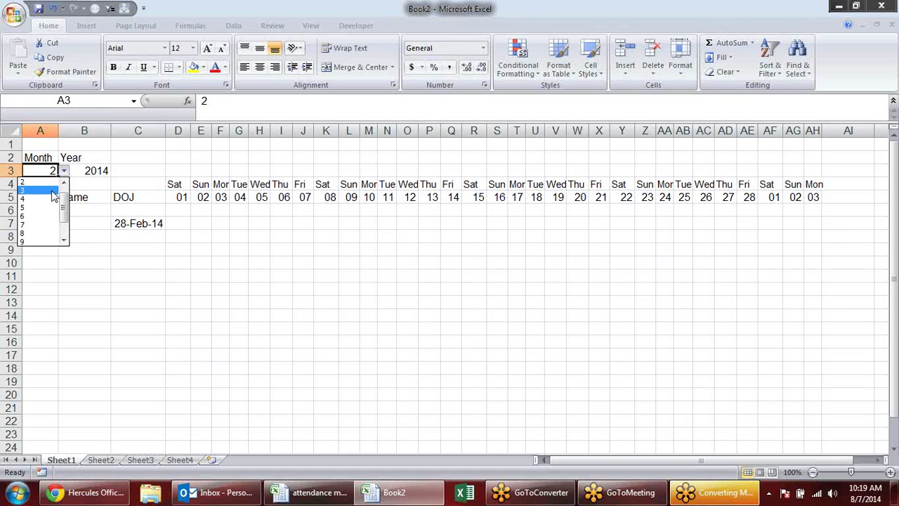
{"action": "left_click", "coordinate": [53, 194]}
{"action": "left_click", "coordinate": [64, 171]}
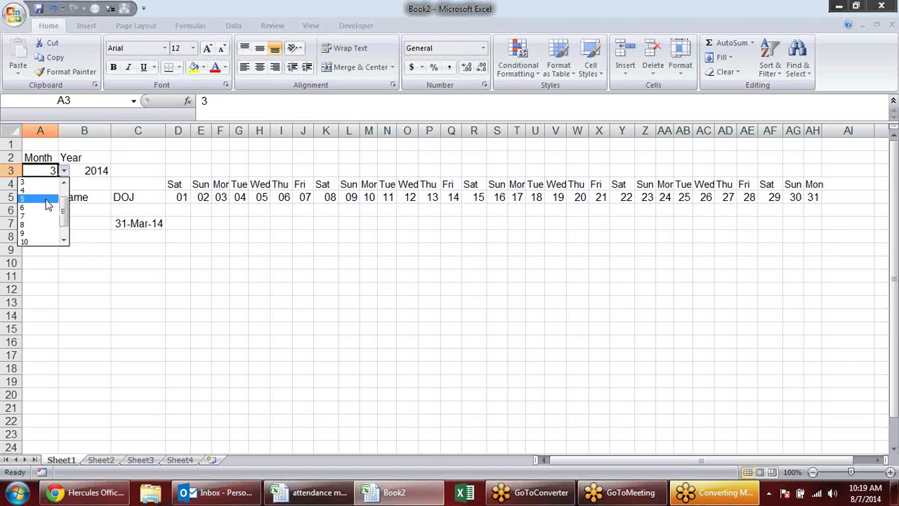
{"action": "left_click", "coordinate": [51, 196]}
{"action": "left_click", "coordinate": [65, 172]}
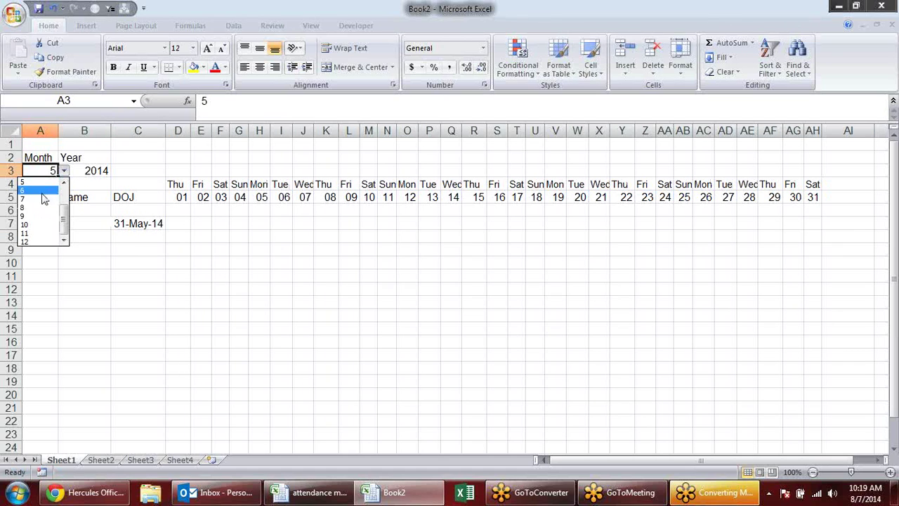
{"action": "scroll", "coordinate": [49, 211], "scroll_direction": "down", "scroll_amount": 2}
{"action": "left_click", "coordinate": [42, 220]}
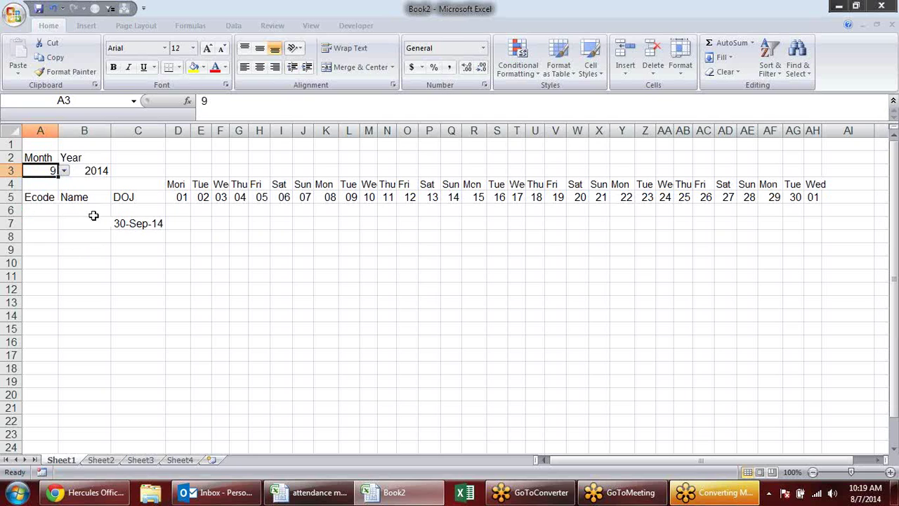
- Change C7's formula to =EOMONTH(D5,1) to test the following month's end
{"action": "left_click", "coordinate": [135, 222]}
{"action": "double_click", "coordinate": [132, 223]}
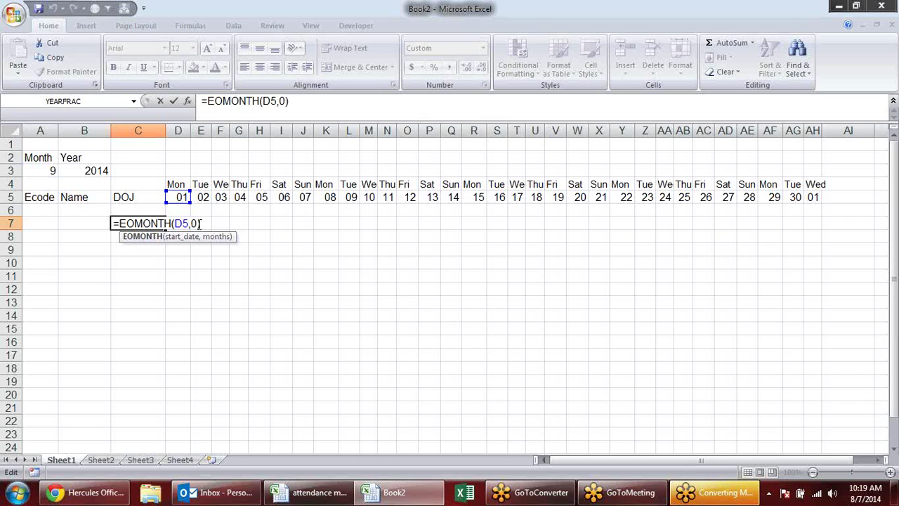
{"action": "left_click", "coordinate": [199, 223]}
{"action": "left_click", "coordinate": [179, 223]}
{"action": "double_click", "coordinate": [197, 223]}
{"action": "type", "text": "1"}
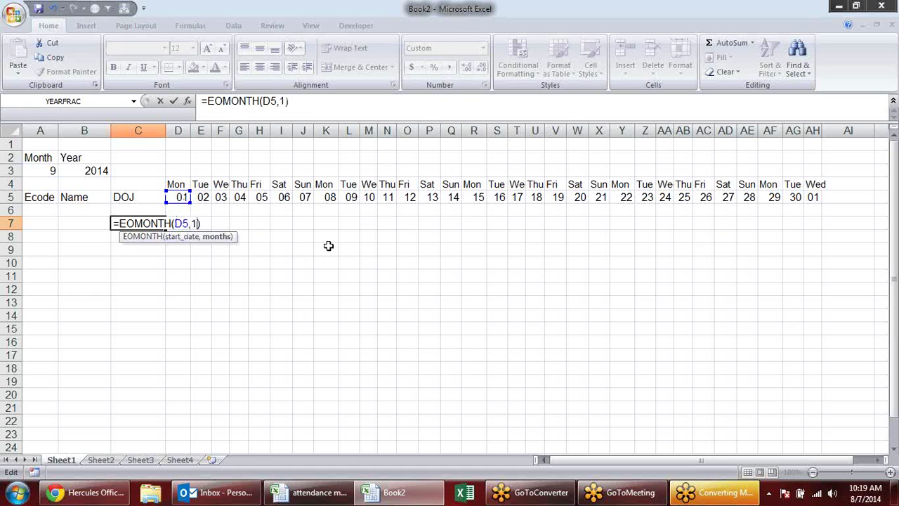
{"action": "key", "text": "Return"}
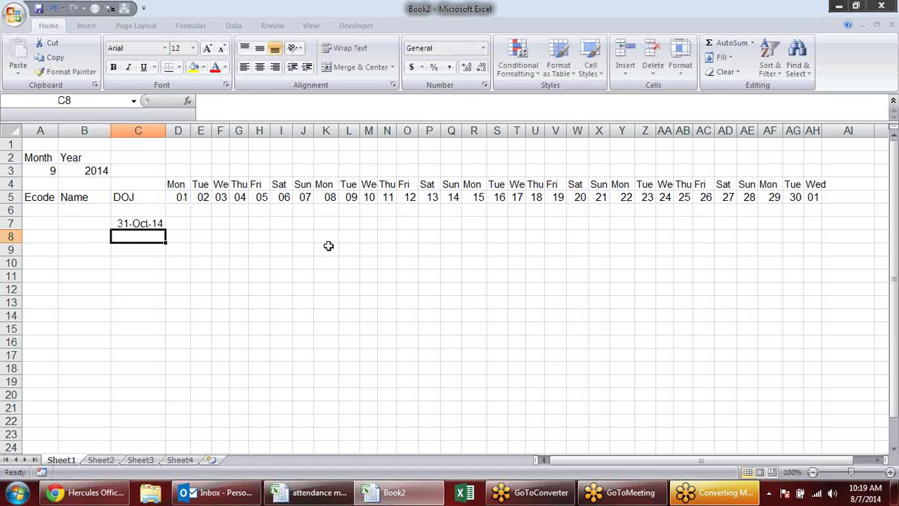
- Restore C7 to =EOMONTH(D5,0), then clear the test date from C7
{"action": "left_click", "coordinate": [155, 223]}
{"action": "double_click", "coordinate": [156, 223]}
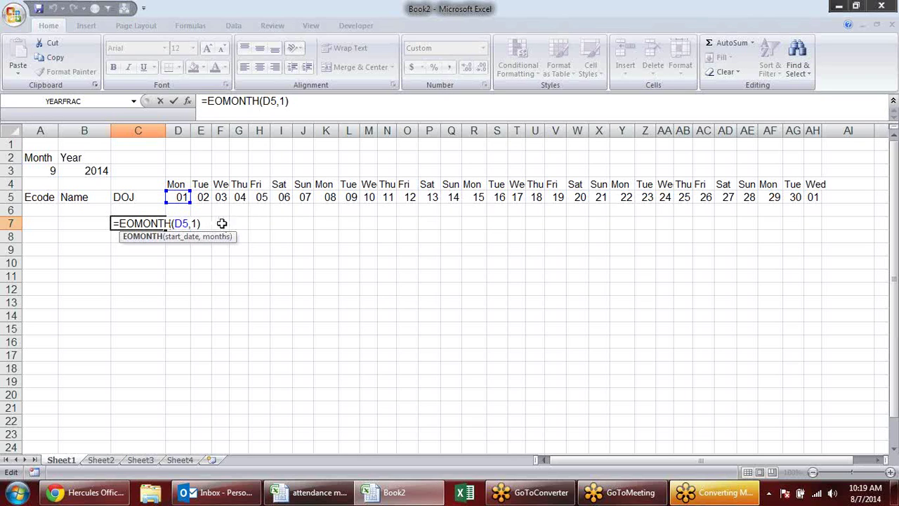
{"action": "left_click", "coordinate": [198, 223]}
{"action": "key", "text": "BackSpace"}
{"action": "type", "text": "0"}
{"action": "key", "text": "Return"}
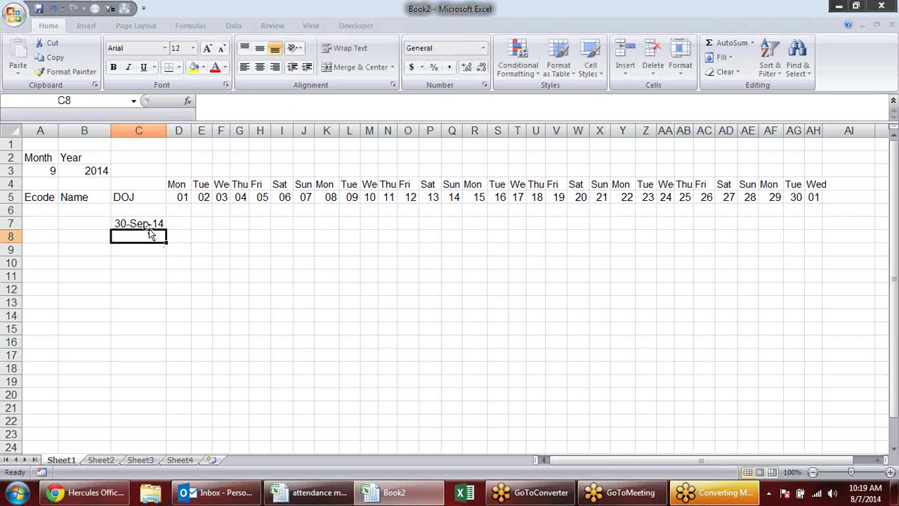
{"action": "left_click", "coordinate": [149, 223]}
{"action": "key", "text": "Delete"}
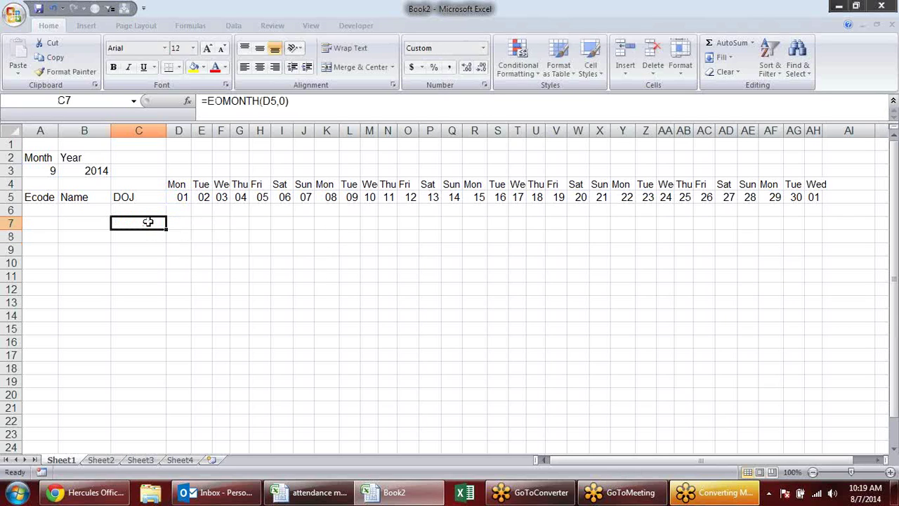
- Start AF5's IF formula comparing against EOMONTH, with D5 locked as $D$5
{"action": "double_click", "coordinate": [772, 198]}
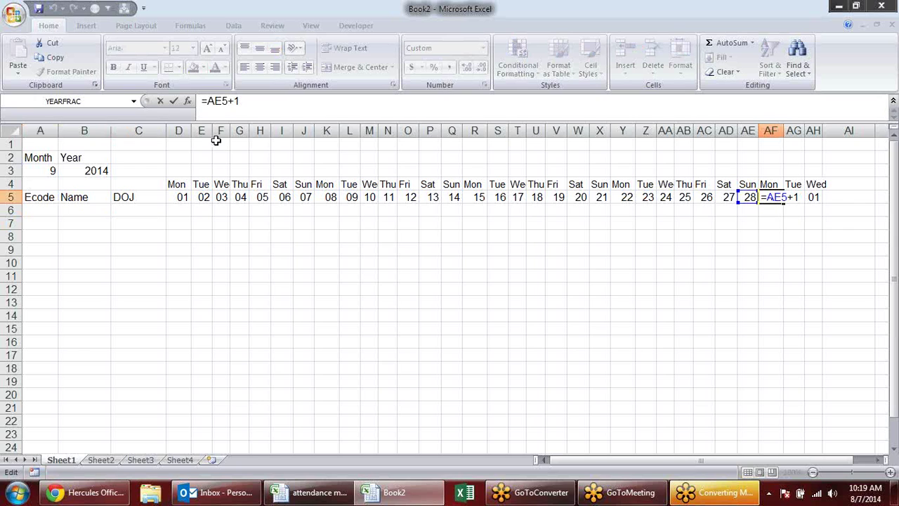
{"action": "left_click", "coordinate": [209, 103]}
{"action": "type", "text": "IF("}
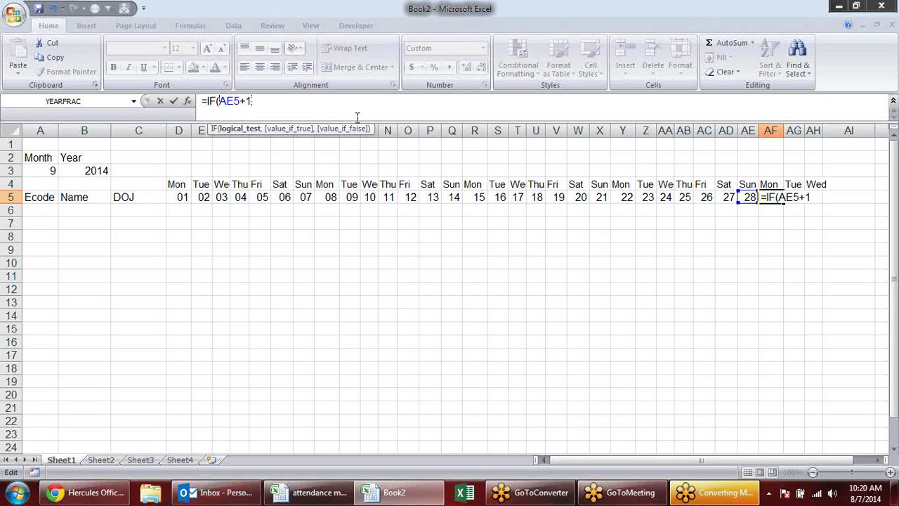
{"action": "type", "text": "eo"}
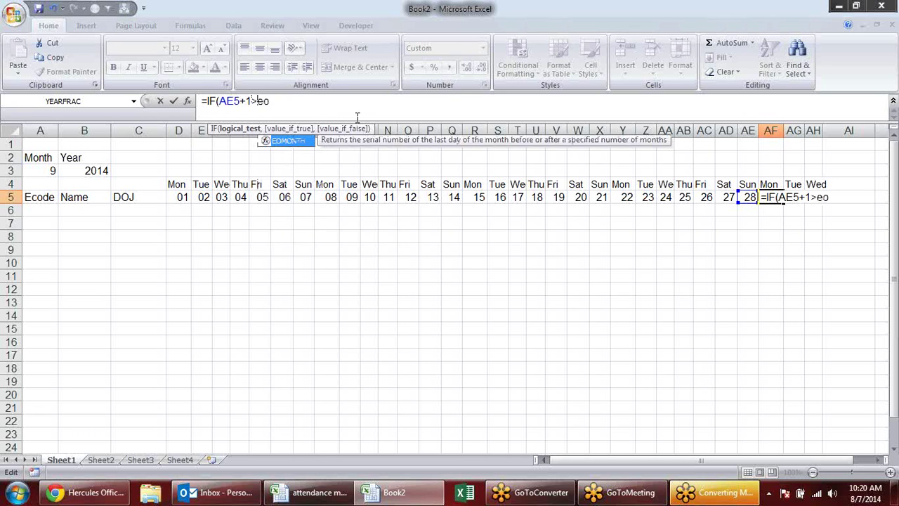
{"action": "key", "text": "Tab"}
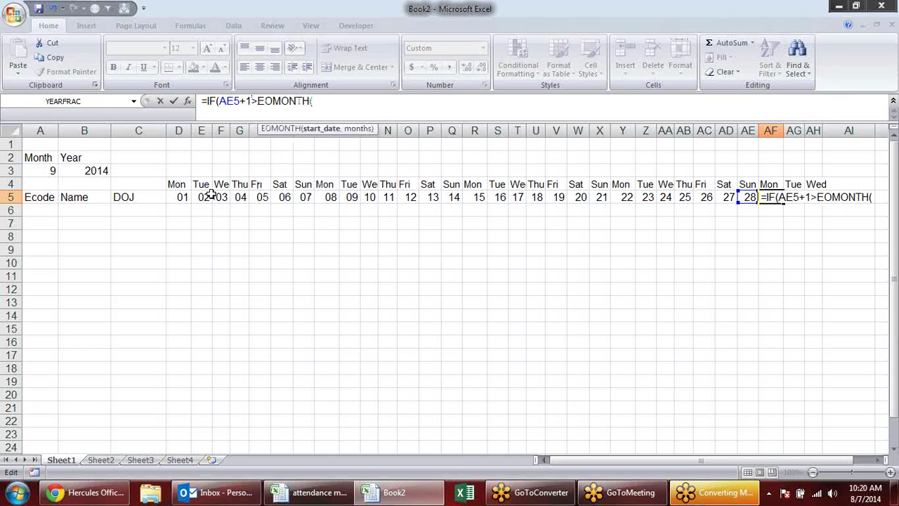
{"action": "left_click", "coordinate": [186, 195]}
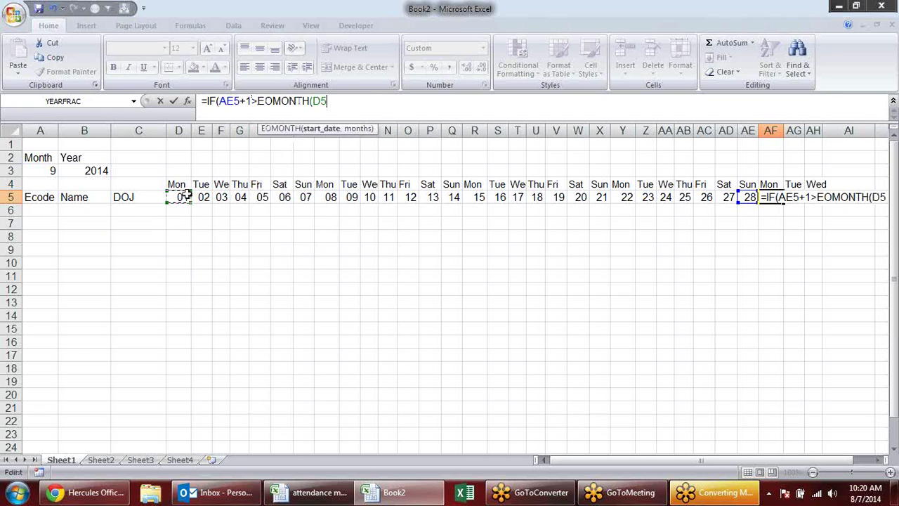
{"action": "type", "text": ",0"}
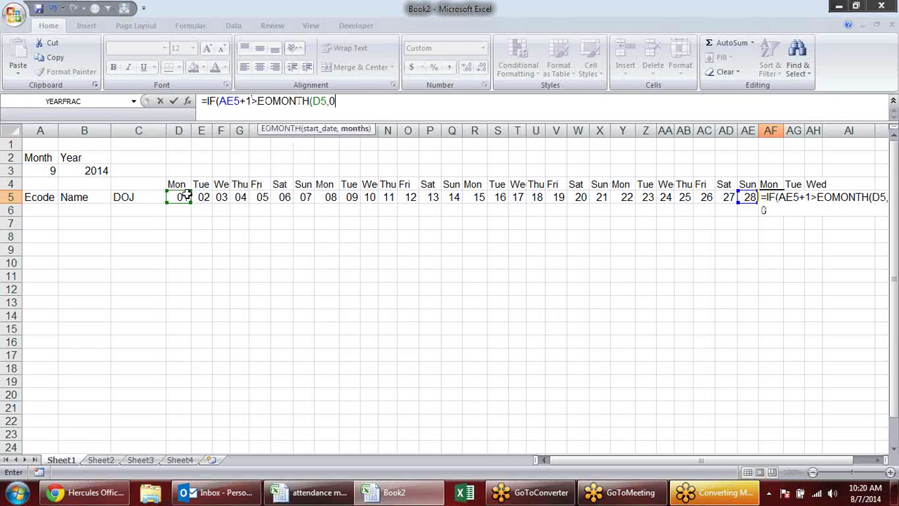
{"action": "type", "text": ")"}
{"action": "left_click", "coordinate": [320, 101]}
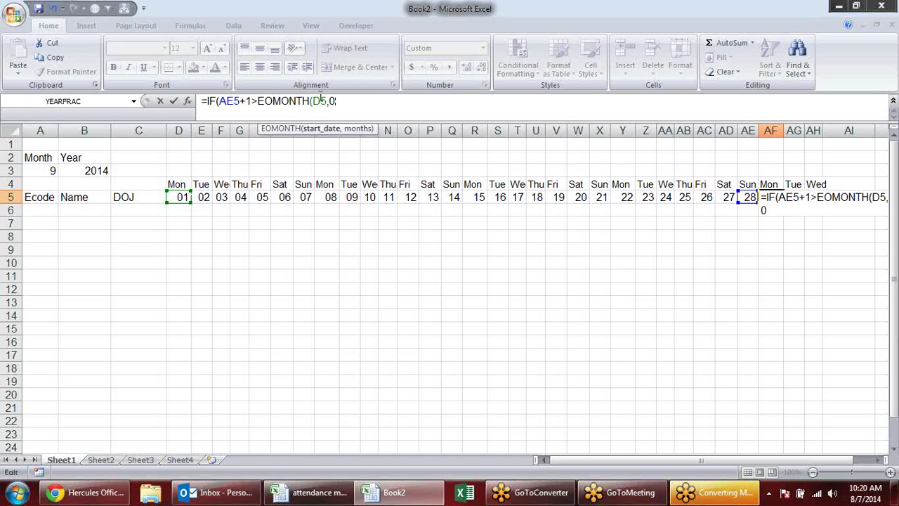
{"action": "key", "text": "Return"}
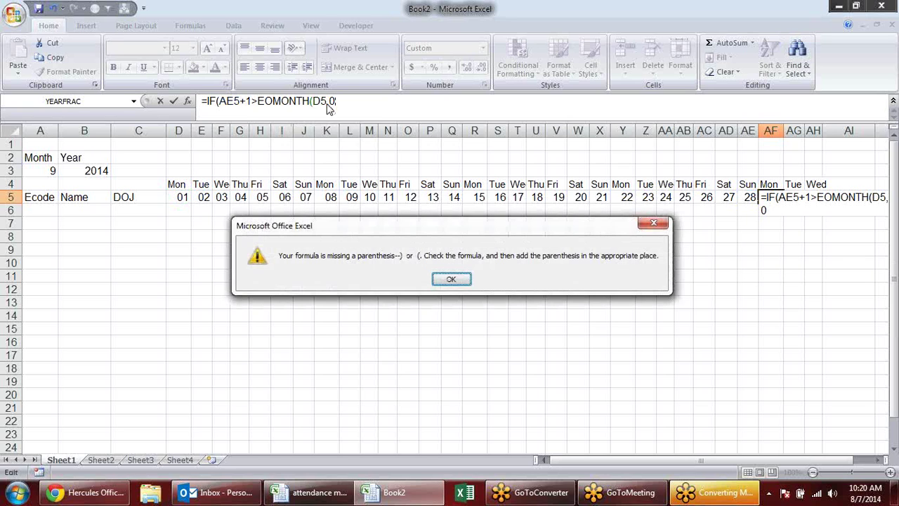
{"action": "key", "text": "Return"}
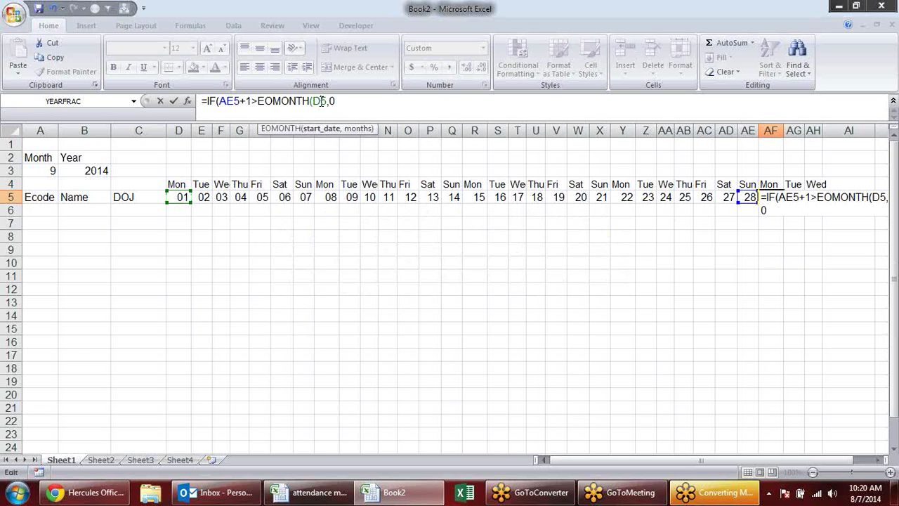
{"action": "key", "text": "F4"}
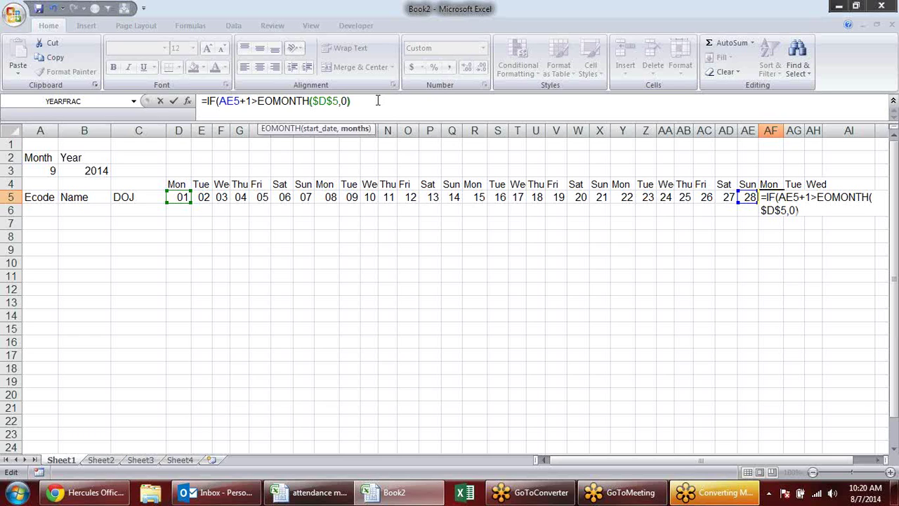
- Finish AF5 as =IF(AE5+1>EOMONTH($D$5,0),"",AE5+1) and fill it to AH5
{"action": "type", "text": ",0)"}
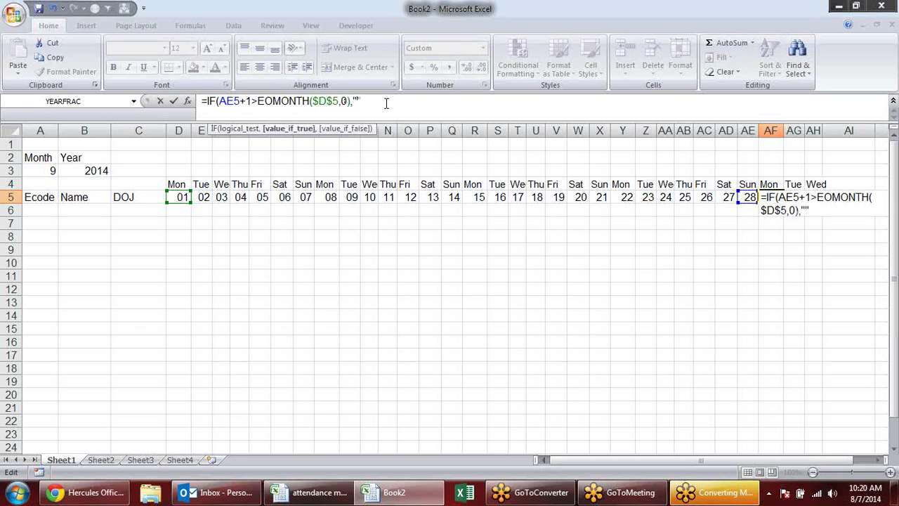
{"action": "type", "text": ","}
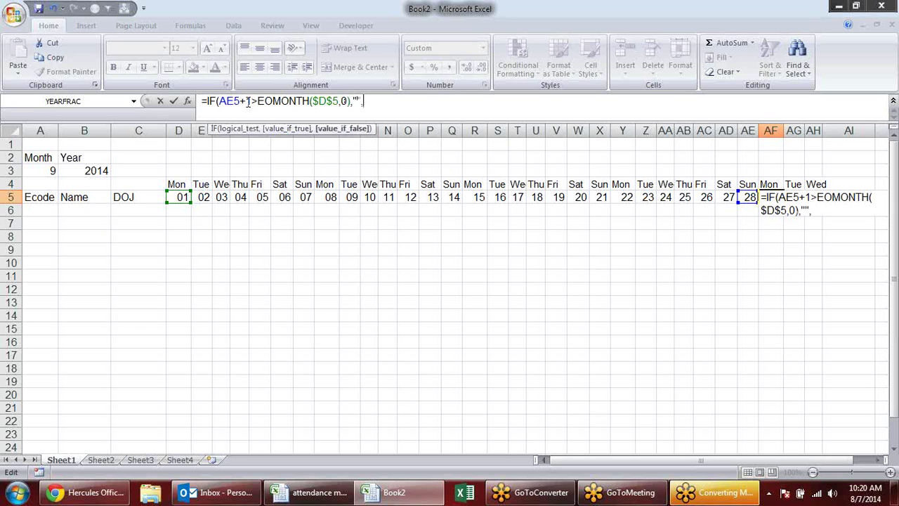
{"action": "left_click_drag", "start_coordinate": [251, 101], "coordinate": [218, 101]}
{"action": "key", "text": "ctrl+c"}
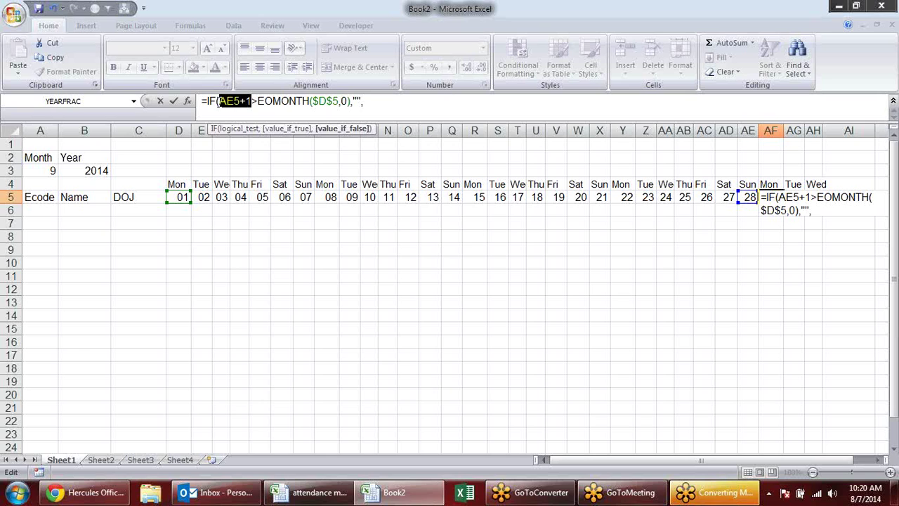
{"action": "left_click", "coordinate": [387, 102]}
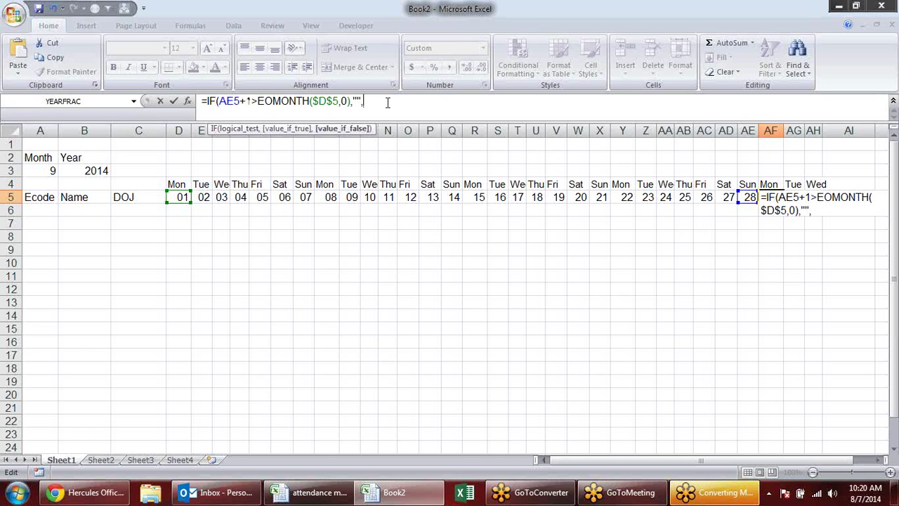
{"action": "key", "text": "ctrl+v"}
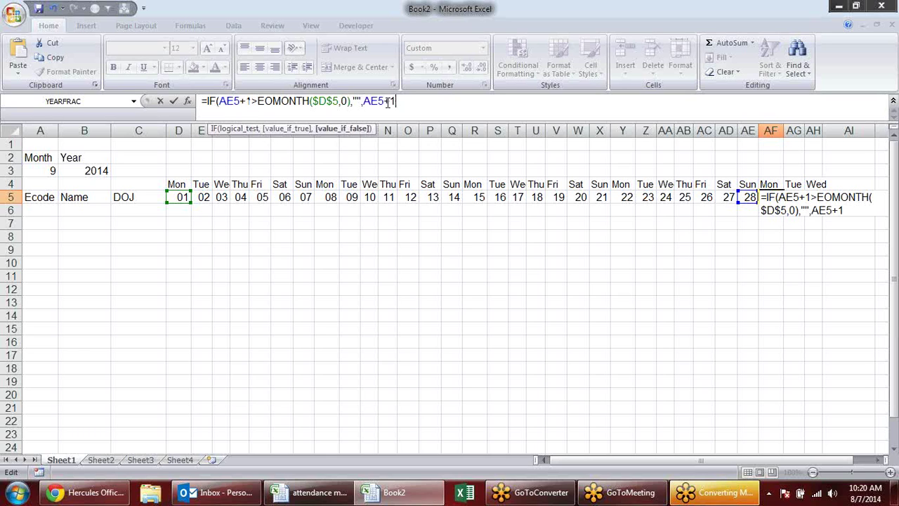
{"action": "key", "text": "Return"}
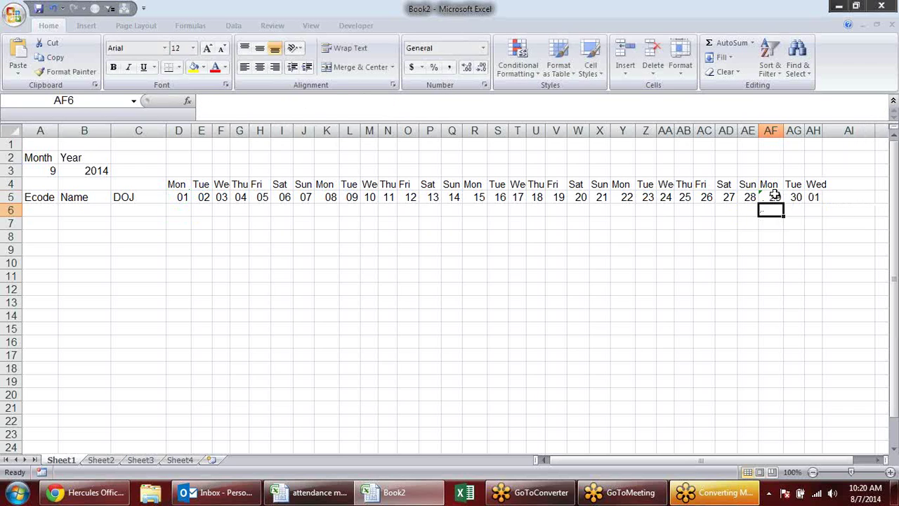
{"action": "left_click", "coordinate": [774, 196]}
{"action": "left_click_drag", "start_coordinate": [784, 203], "coordinate": [847, 204]}
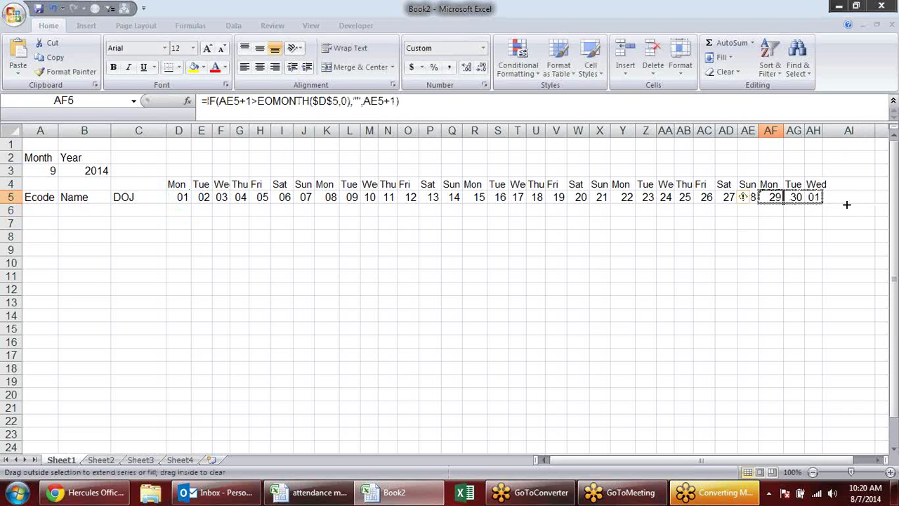
{"action": "left_click", "coordinate": [664, 262]}
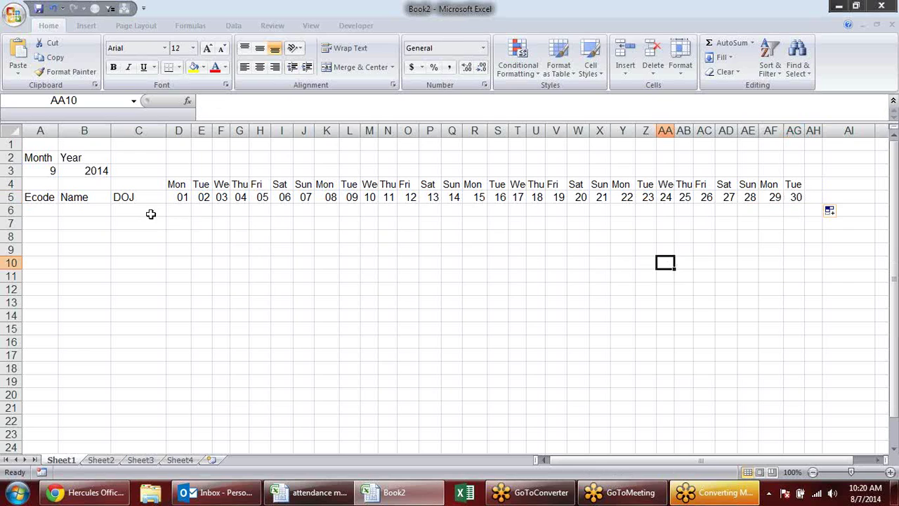
- Set the month in A3 to 2 for February 2014
{"action": "left_click", "coordinate": [800, 199]}
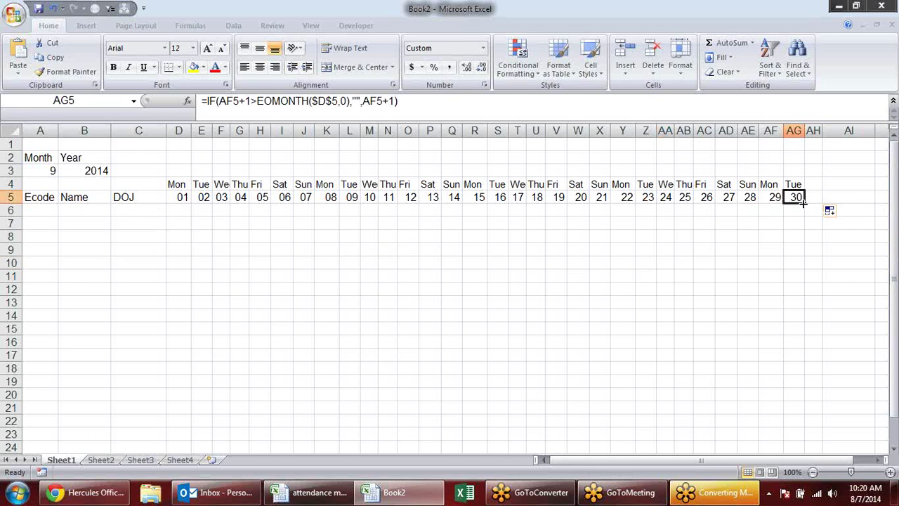
{"action": "left_click", "coordinate": [56, 170]}
{"action": "left_click", "coordinate": [64, 171]}
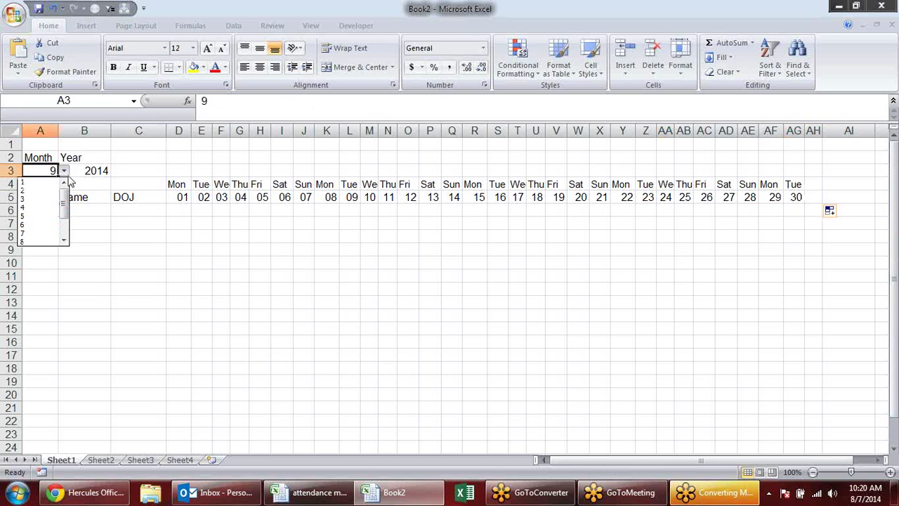
{"action": "left_click", "coordinate": [32, 191]}
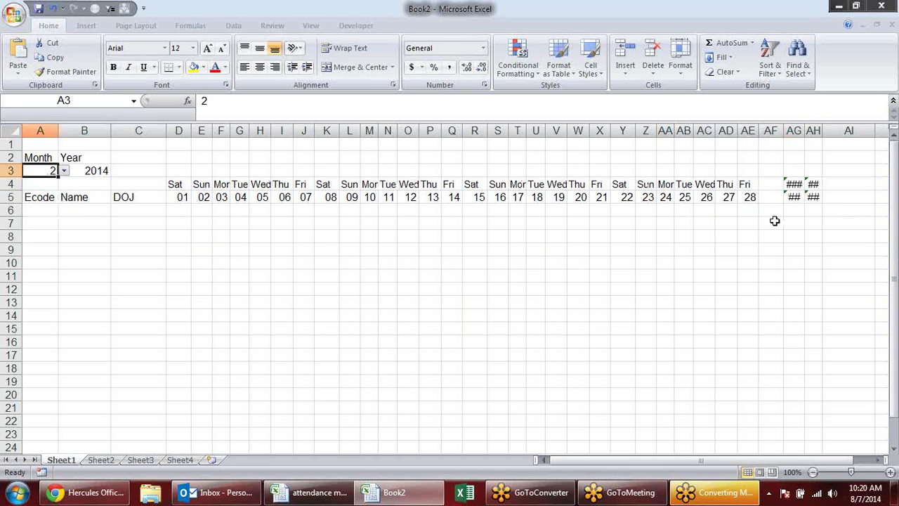
- Re-enter the AF5 and AG5 formulas to investigate AG5's #VALUE! error
{"action": "left_click", "coordinate": [766, 199]}
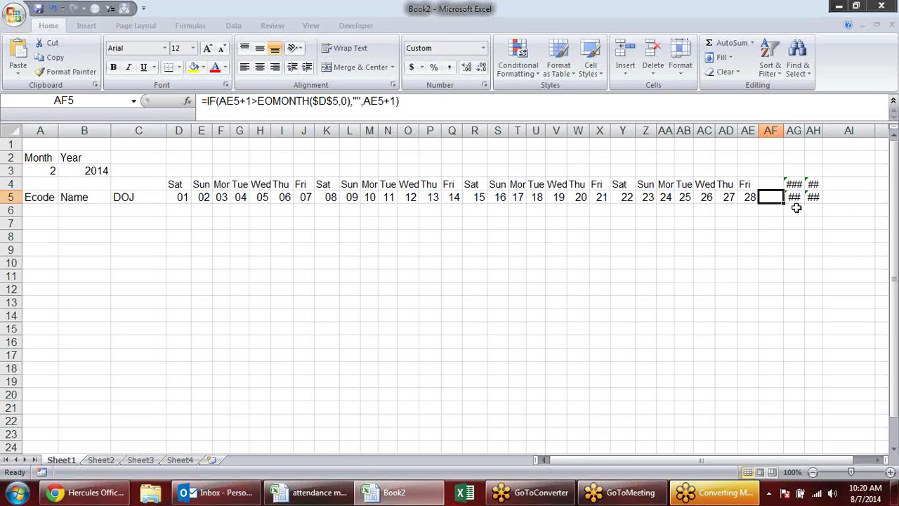
{"action": "left_click", "coordinate": [237, 101]}
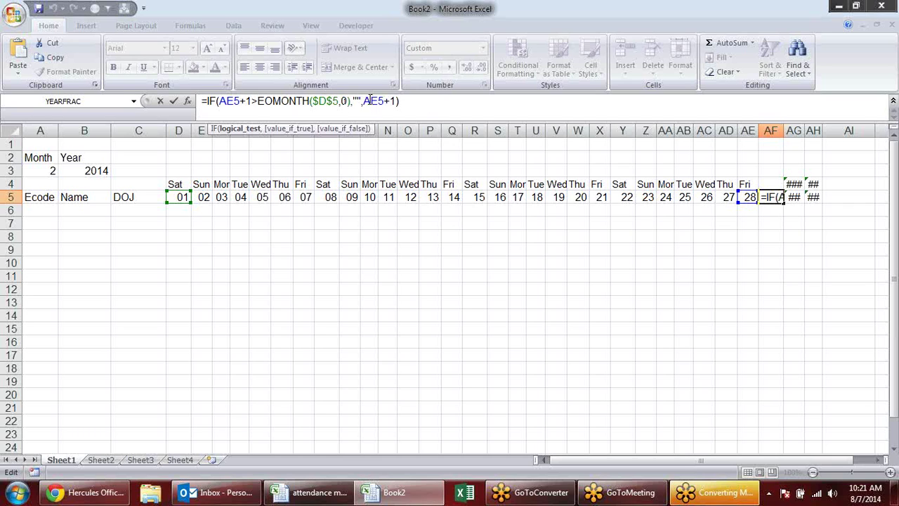
{"action": "key", "text": "Return"}
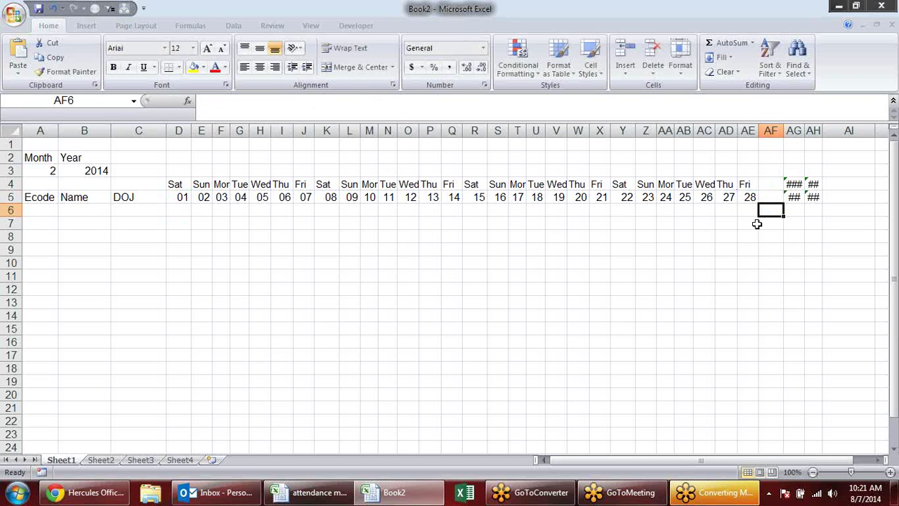
{"action": "double_click", "coordinate": [794, 197]}
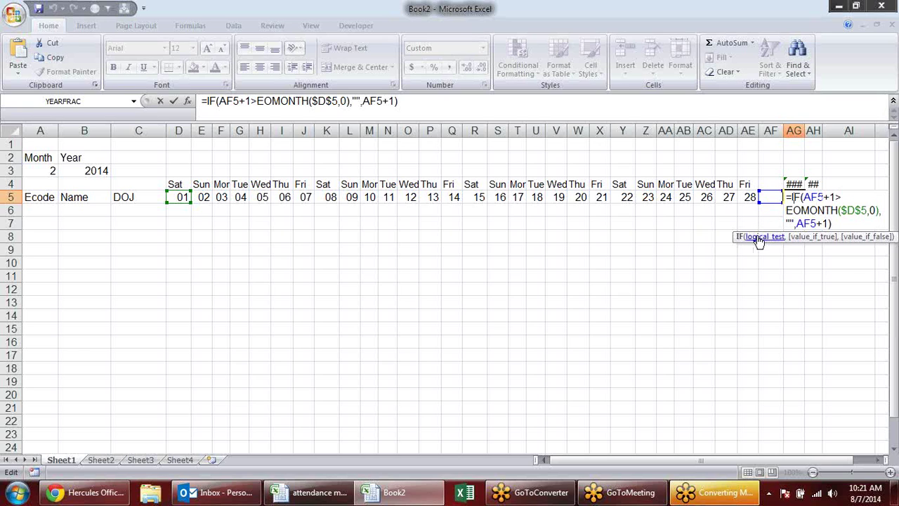
{"action": "key", "text": "Return"}
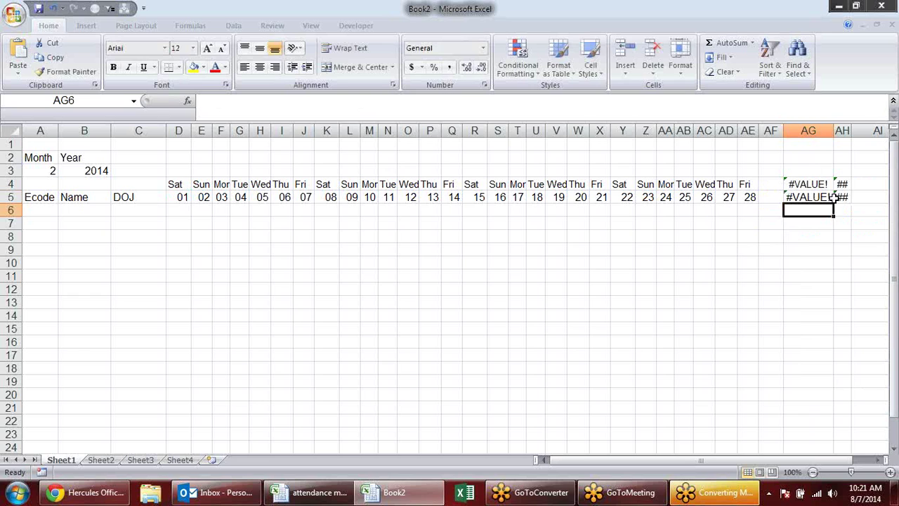
{"action": "left_click", "coordinate": [839, 197]}
{"action": "left_click", "coordinate": [818, 196]}
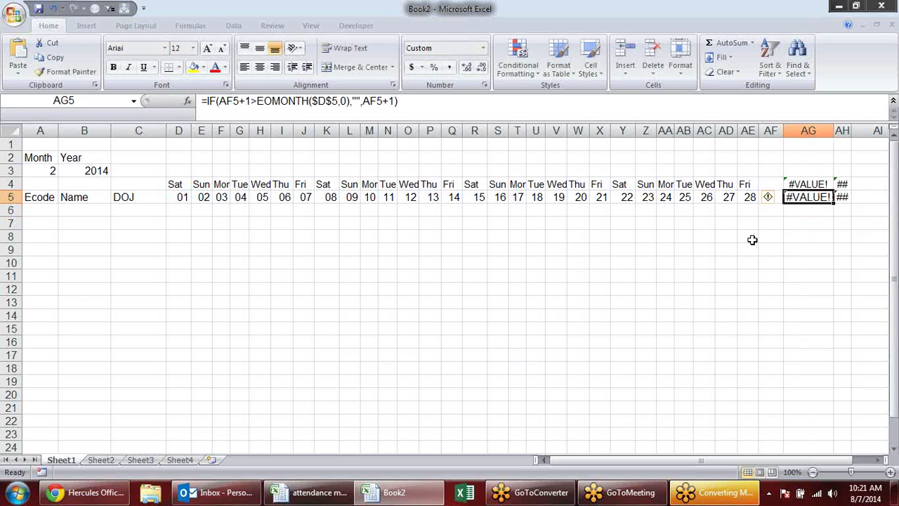
{"action": "left_click", "coordinate": [775, 251]}
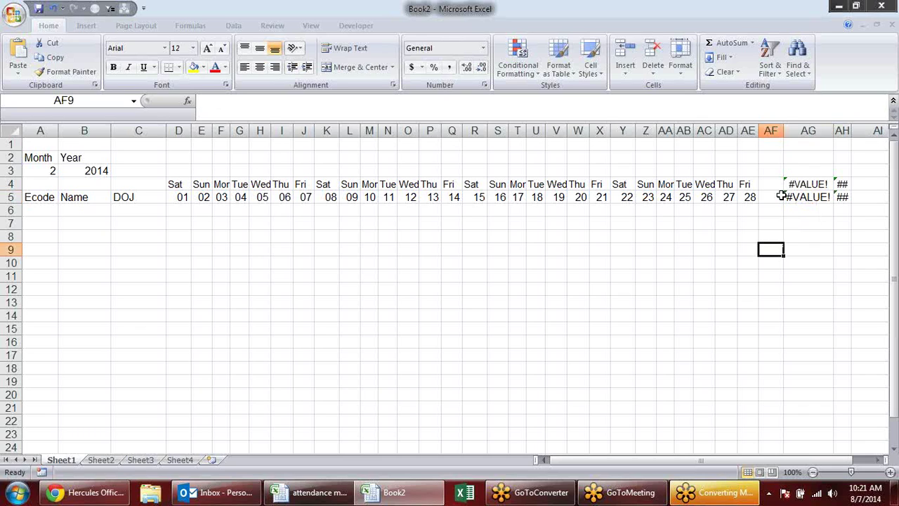
{"action": "left_click", "coordinate": [781, 196]}
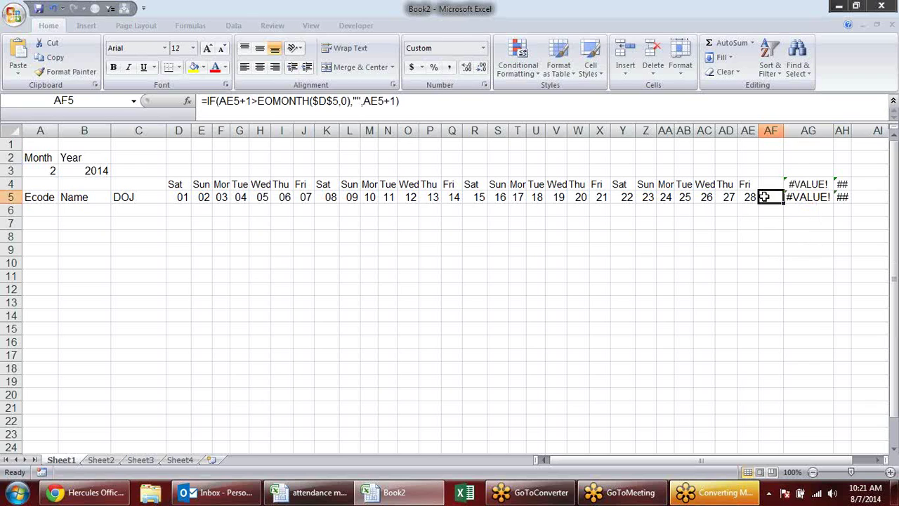
{"action": "double_click", "coordinate": [764, 197]}
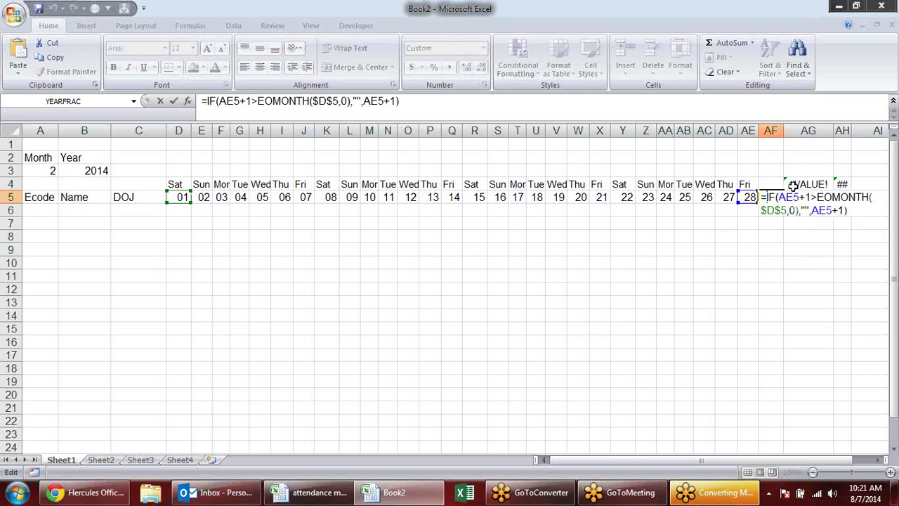
{"action": "key", "text": "Escape"}
{"action": "double_click", "coordinate": [791, 198]}
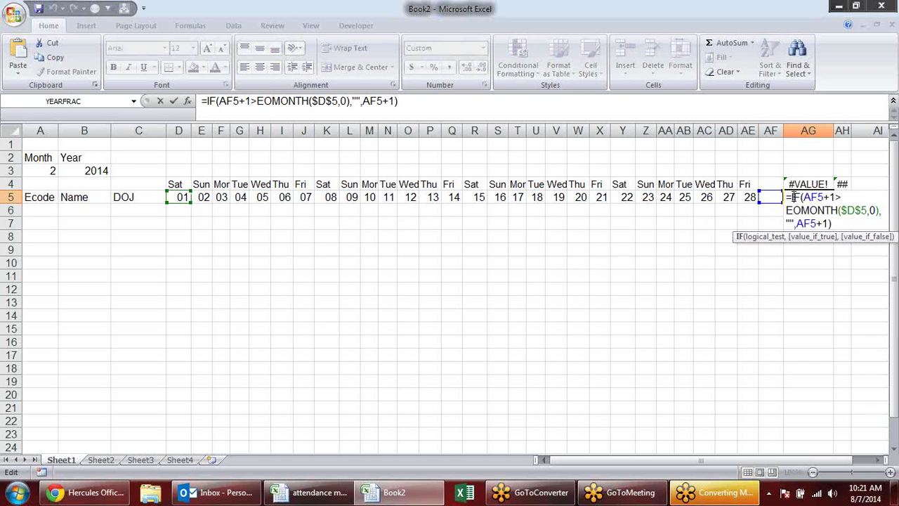
- Wrap AG5's day formula in IFERROR to remove the #VALUE! error
{"action": "type", "text": "i"}
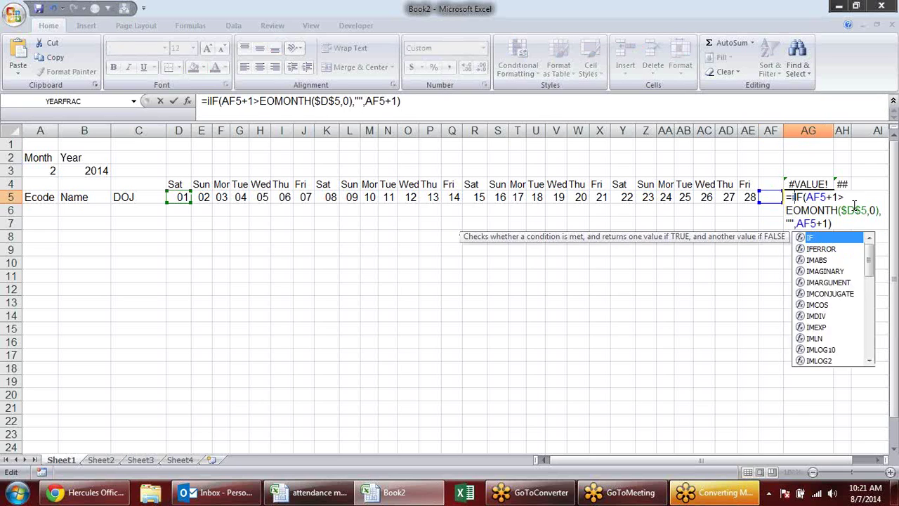
{"action": "key", "text": "Down"}
{"action": "key", "text": "Tab"}
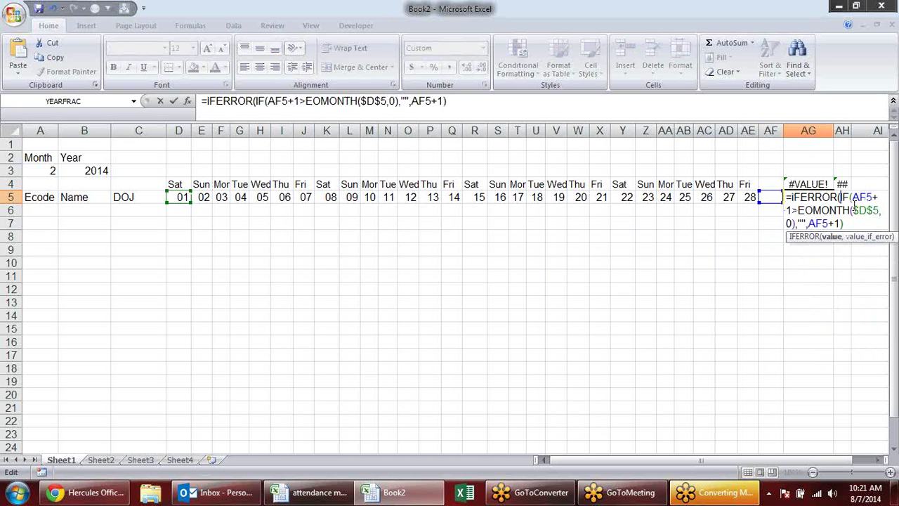
{"action": "left_click", "coordinate": [466, 102]}
{"action": "type", "text": ","}
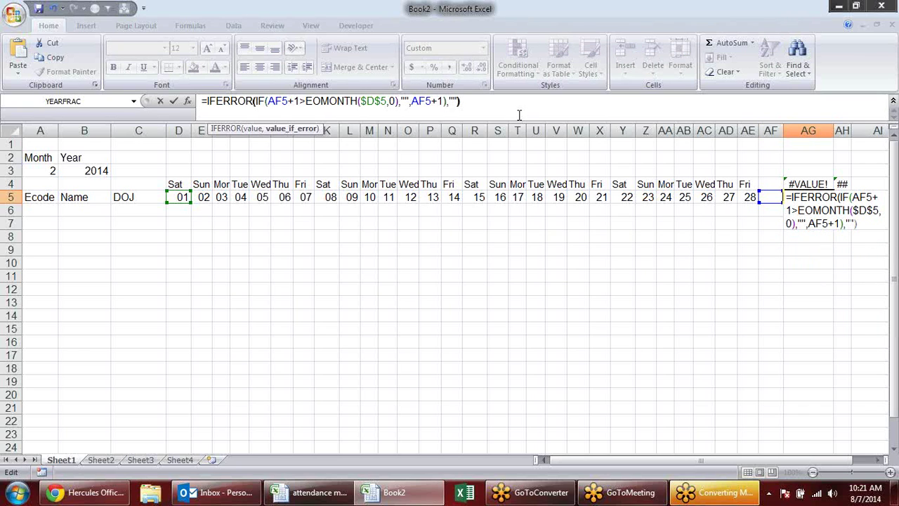
{"action": "key", "text": "Return"}
- Fill AG5's formula into AH5 and narrow column AG
{"action": "left_click", "coordinate": [804, 197]}
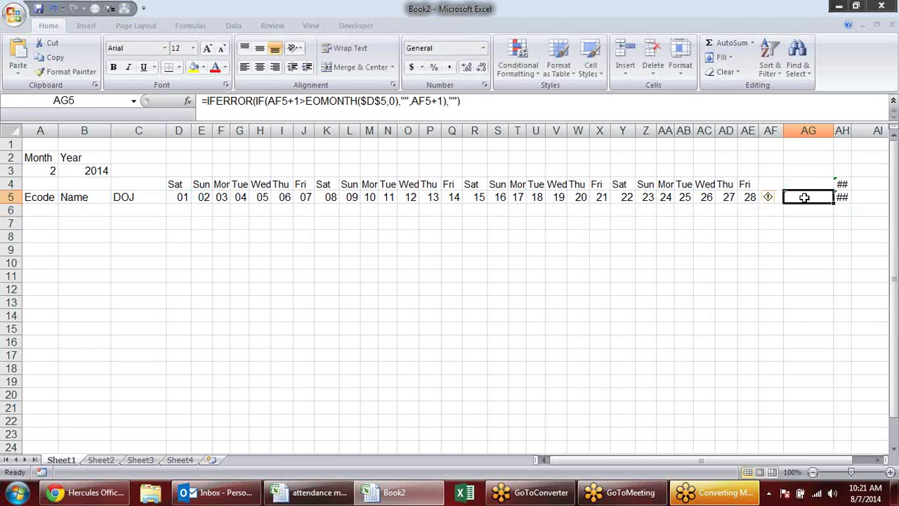
{"action": "left_click_drag", "start_coordinate": [836, 204], "coordinate": [866, 204]}
{"action": "left_click", "coordinate": [815, 274]}
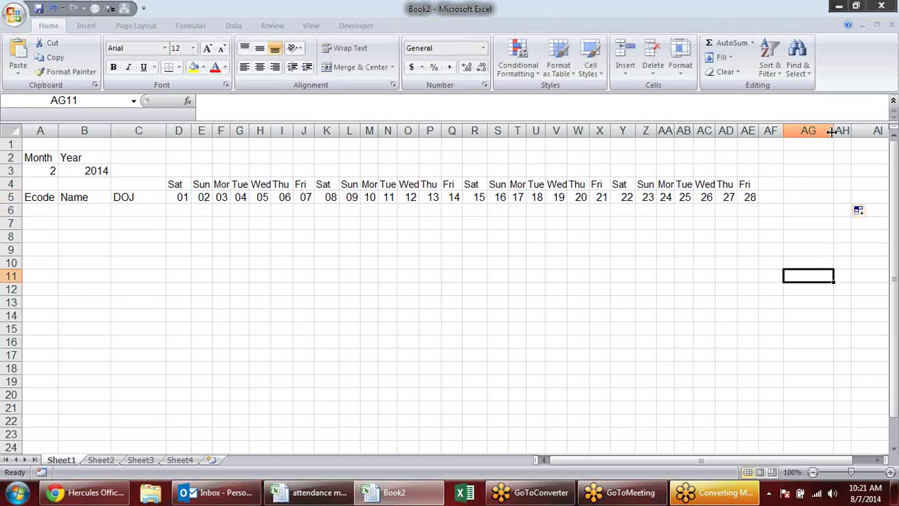
{"action": "left_click_drag", "start_coordinate": [832, 132], "coordinate": [811, 132]}
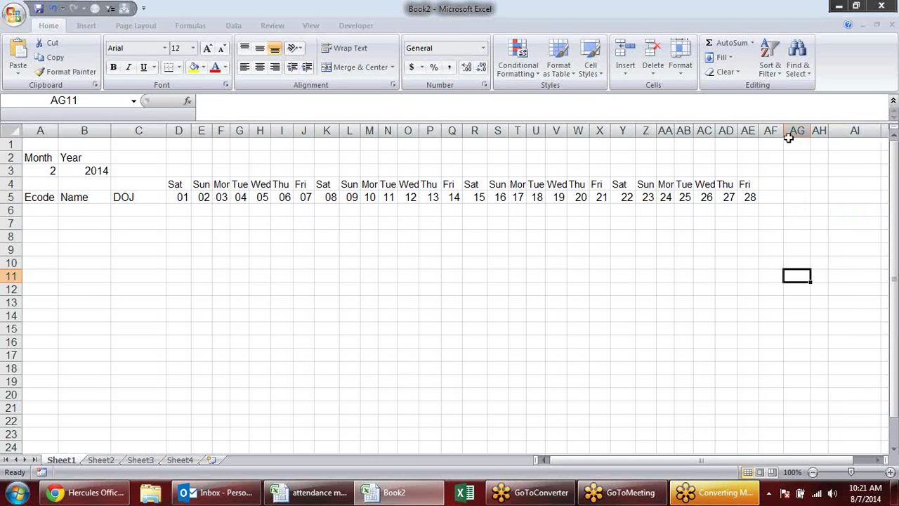
- Test the A3 month dropdown with 3, 6, then back to 2
{"action": "left_click", "coordinate": [36, 168]}
{"action": "left_click", "coordinate": [63, 171]}
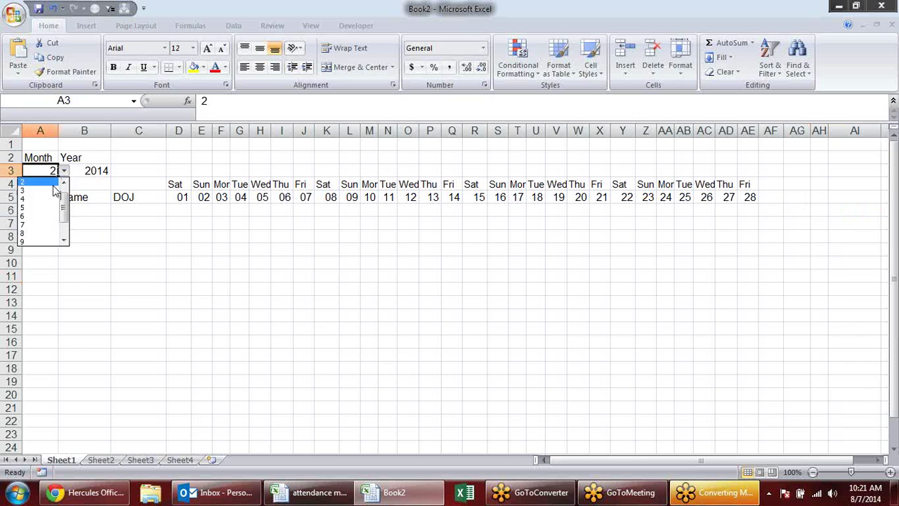
{"action": "left_click", "coordinate": [55, 190]}
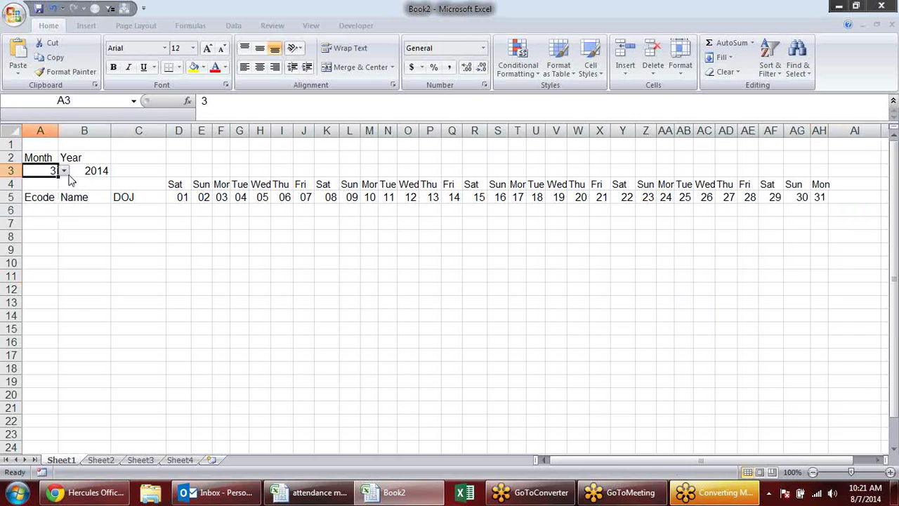
{"action": "left_click", "coordinate": [64, 172]}
{"action": "left_click", "coordinate": [30, 208]}
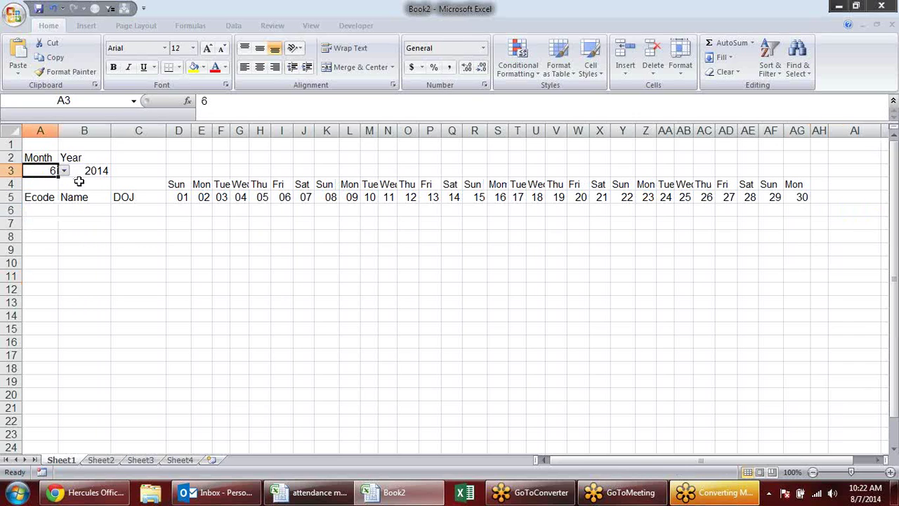
{"action": "left_click", "coordinate": [64, 171]}
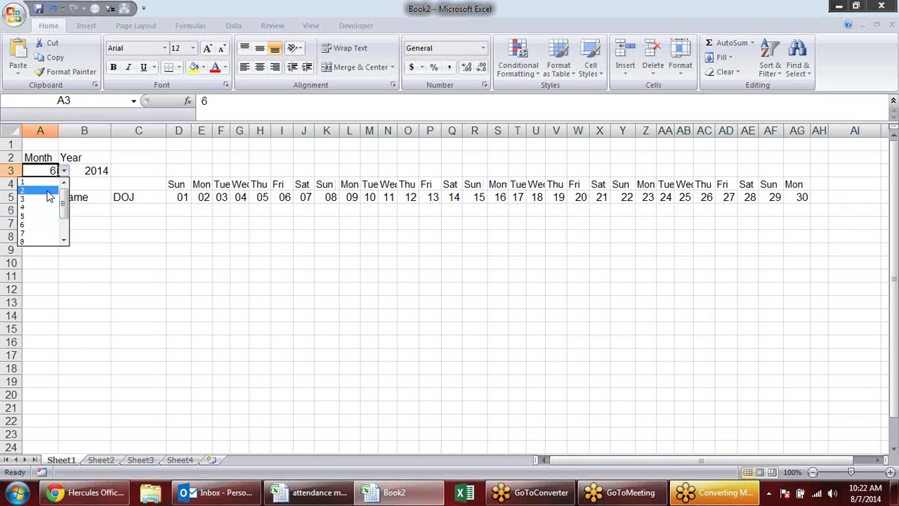
{"action": "left_click", "coordinate": [50, 191]}
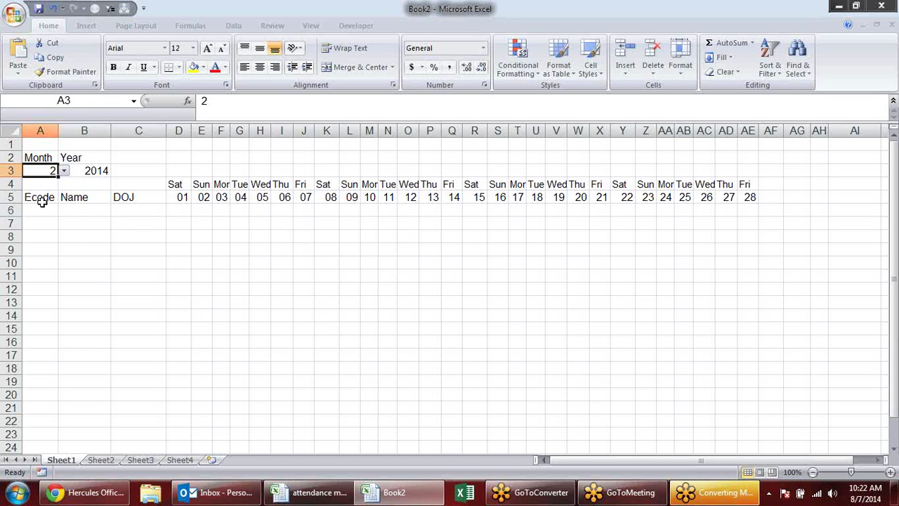
- Apply All Borders to the attendance grid A5:AH12
{"action": "left_click_drag", "start_coordinate": [42, 201], "coordinate": [793, 281]}
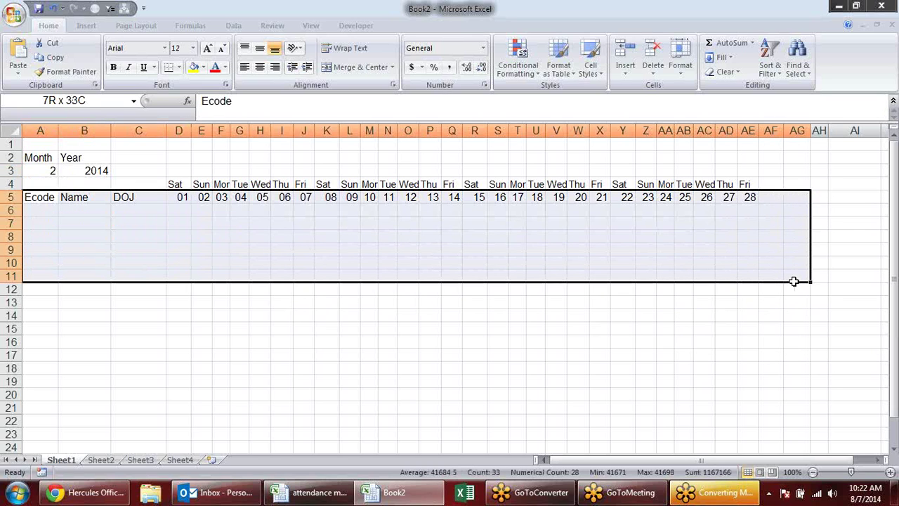
{"action": "left_click_drag", "start_coordinate": [793, 281], "coordinate": [817, 286]}
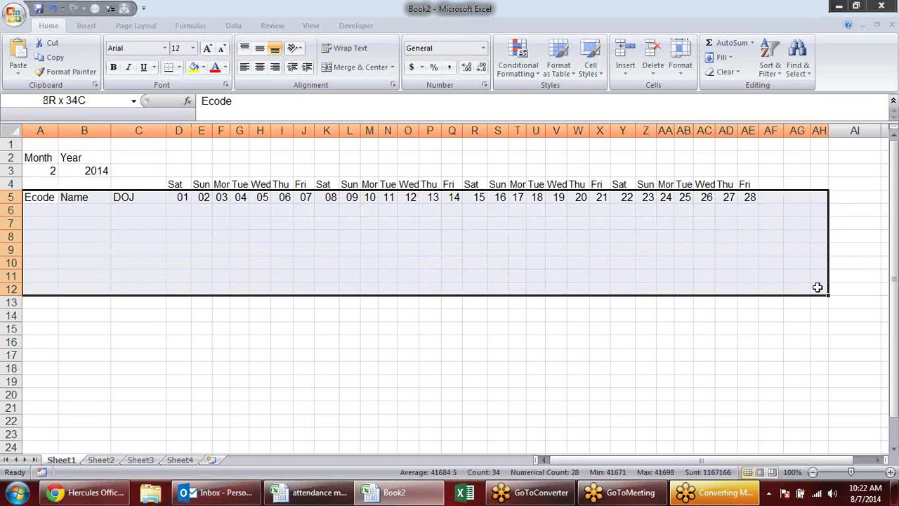
{"action": "left_click_drag", "start_coordinate": [818, 287], "coordinate": [818, 287]}
{"action": "left_click", "coordinate": [178, 66]}
{"action": "left_click", "coordinate": [200, 173]}
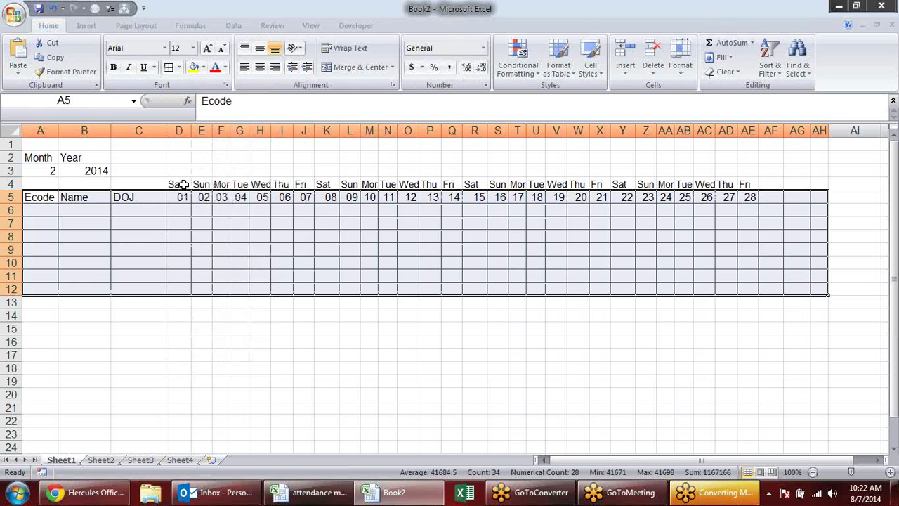
- Copy the weekday headers D4:AH4 and switch to the attendance monitoring system workbook
{"action": "left_click_drag", "start_coordinate": [181, 184], "coordinate": [818, 187]}
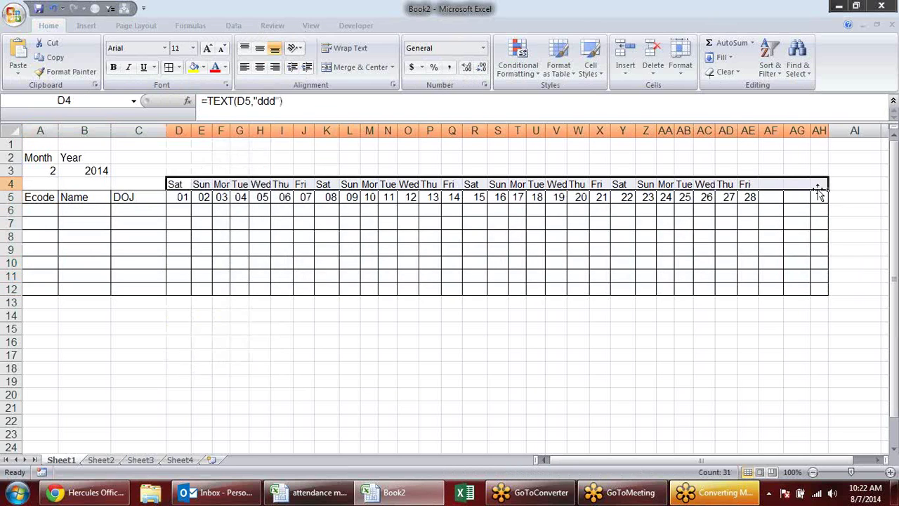
{"action": "key", "text": "ctrl+c"}
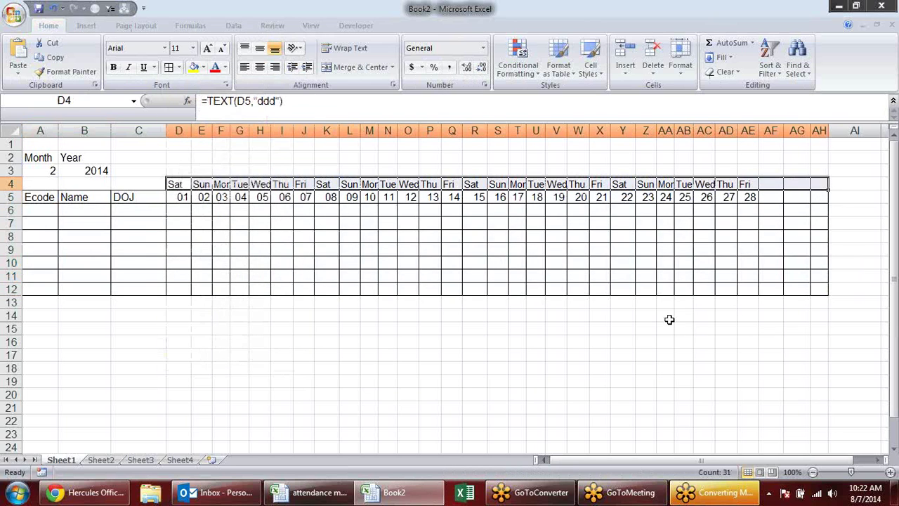
{"action": "left_click", "coordinate": [668, 317]}
{"action": "key", "text": "ctrl+Tab"}
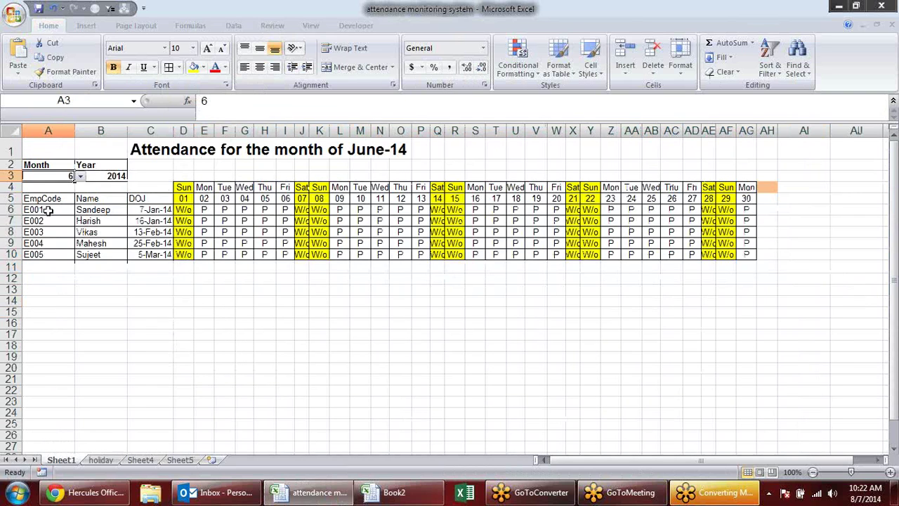
- Copy the five employees' codes, names and joining dates from A6:C10 into Book2 at A6
{"action": "left_click_drag", "start_coordinate": [53, 210], "coordinate": [149, 256]}
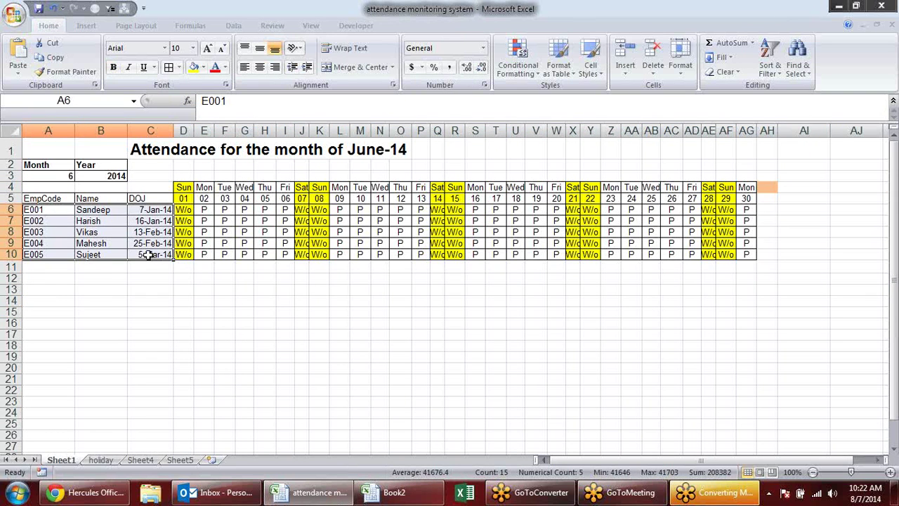
{"action": "key", "text": "ctrl+c"}
{"action": "key", "text": "ctrl+Tab"}
{"action": "left_click", "coordinate": [42, 210]}
{"action": "key", "text": "ctrl+v"}
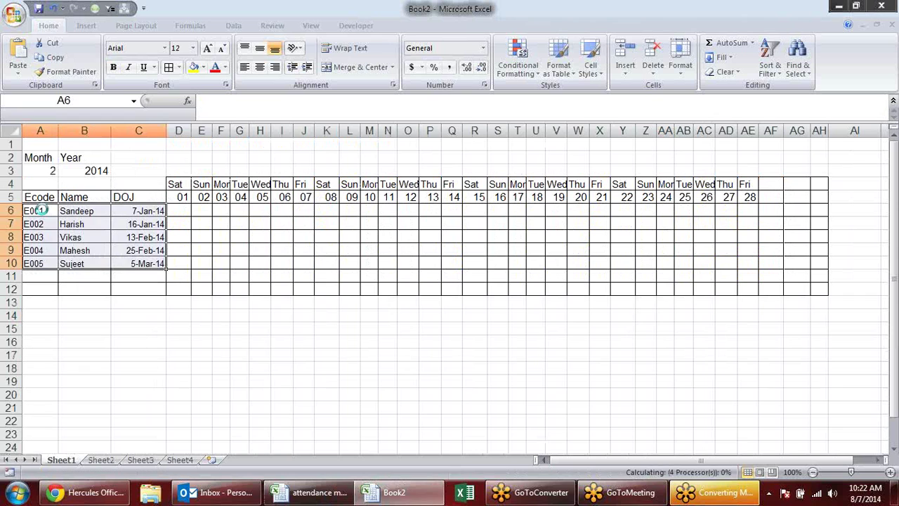
- Select rows 11–14 below the employee rows so the bordered grid ends at row 10
{"action": "left_click_drag", "start_coordinate": [11, 276], "coordinate": [12, 318]}
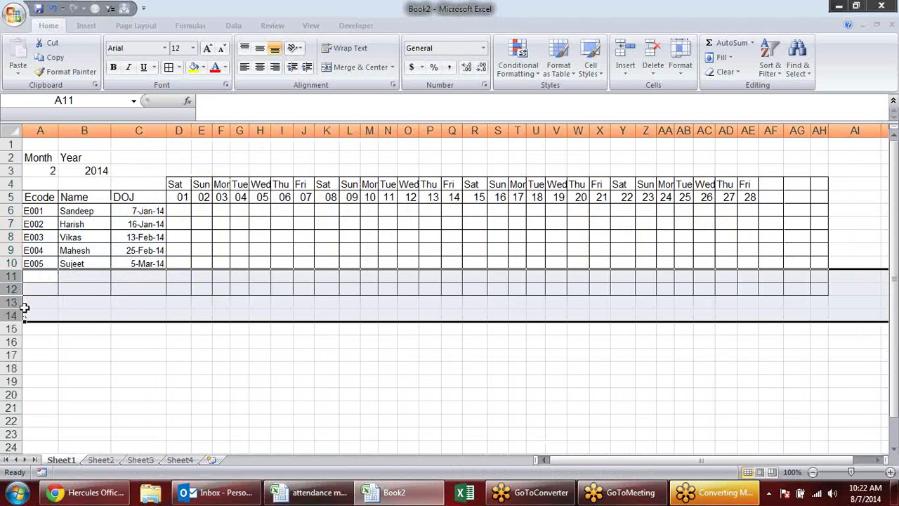
{"action": "left_click", "coordinate": [221, 302]}
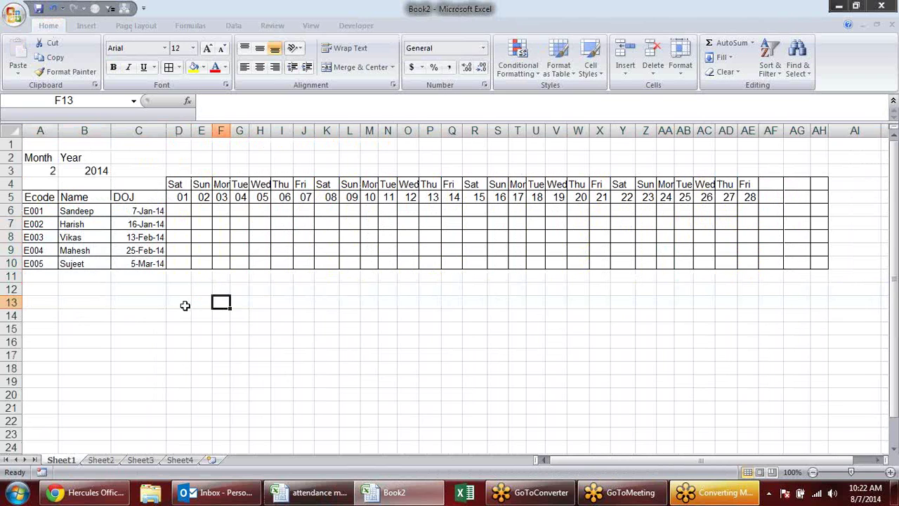
{"action": "left_click", "coordinate": [157, 290]}
- Compare against the finished workbook's C1 title and check the first-date formula in D5
{"action": "left_click", "coordinate": [159, 144]}
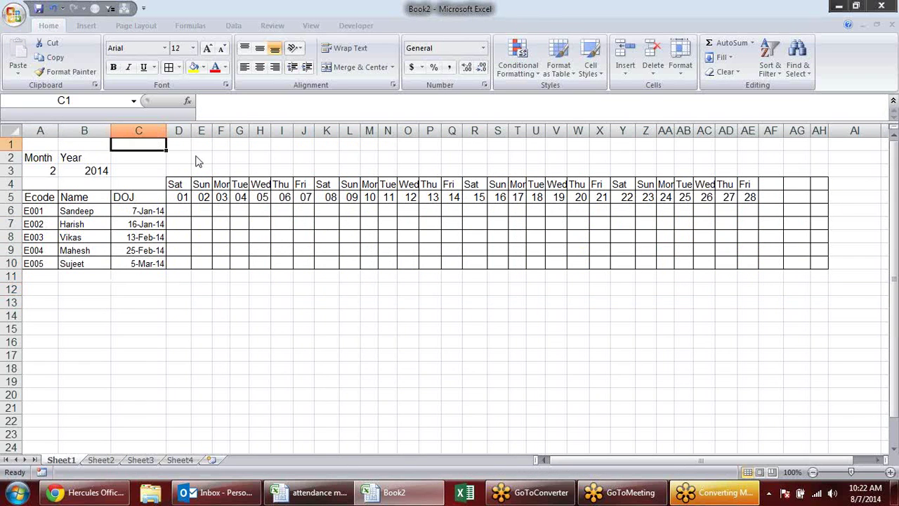
{"action": "key", "text": "ctrl+Tab"}
{"action": "left_click", "coordinate": [172, 150]}
{"action": "key", "text": "ctrl+Tab"}
{"action": "left_click", "coordinate": [183, 198]}
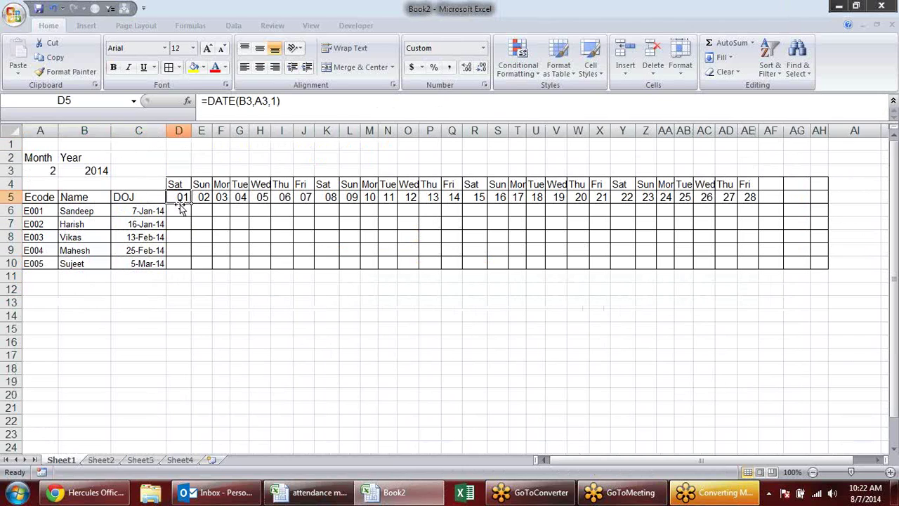
- Enter ="Attendance for the month of "&TEXT(D5,"mmm-yy") in C1
{"action": "left_click", "coordinate": [152, 147]}
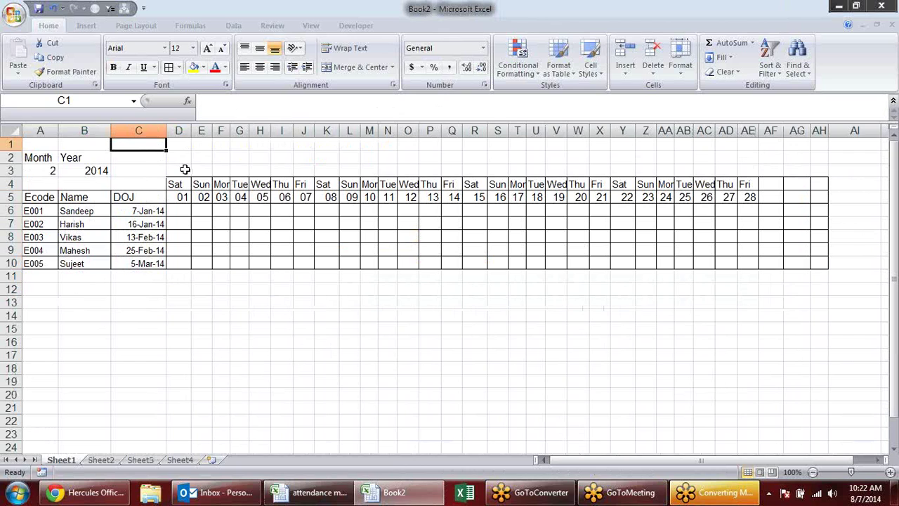
{"action": "type", "text": "=\""}
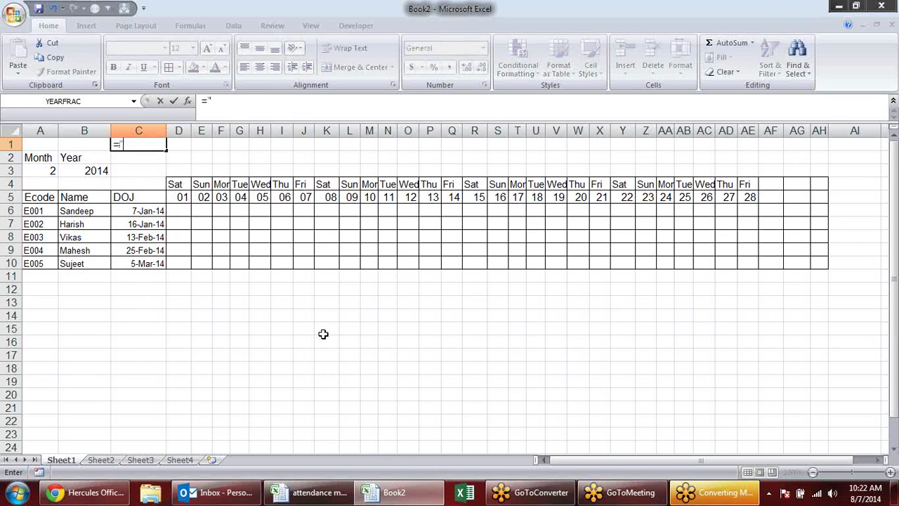
{"action": "type", "text": "enanc"}
{"action": "type", "text": "dance"}
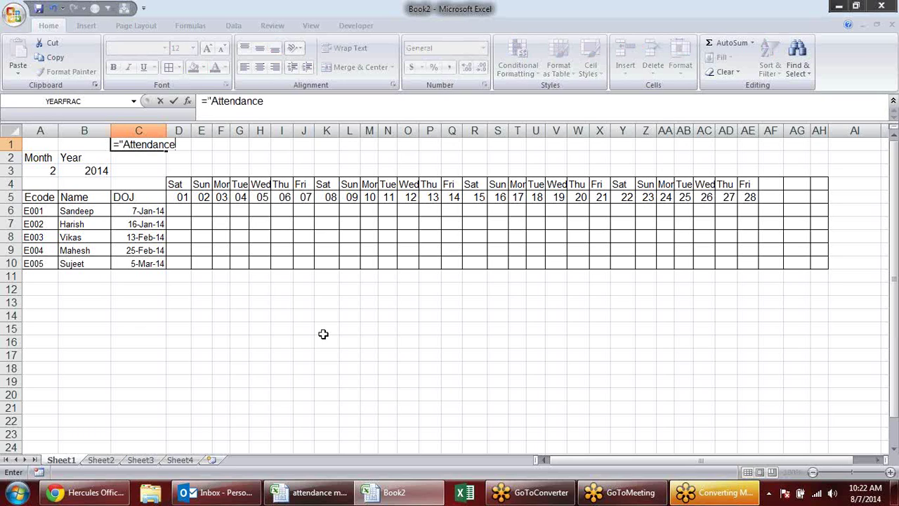
{"action": "type", "text": " for the month of"}
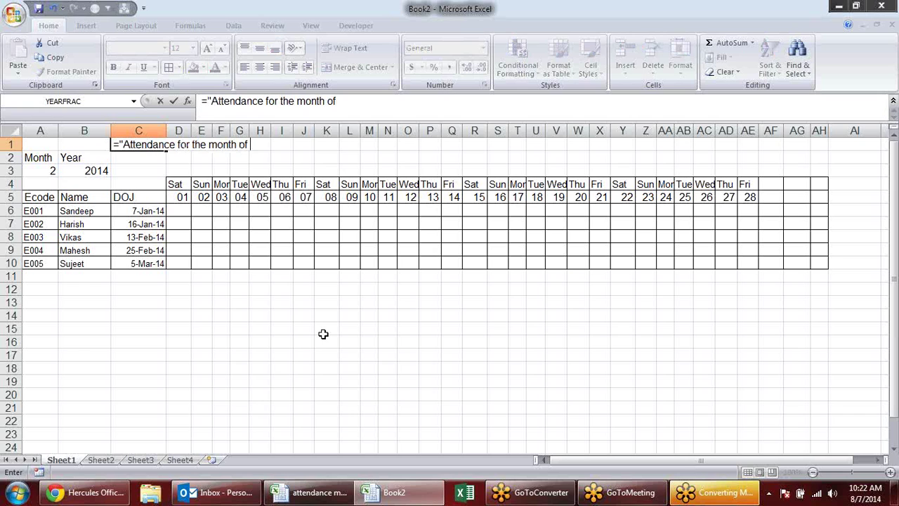
{"action": "type", "text": "&tex"}
{"action": "key", "text": "Tab"}
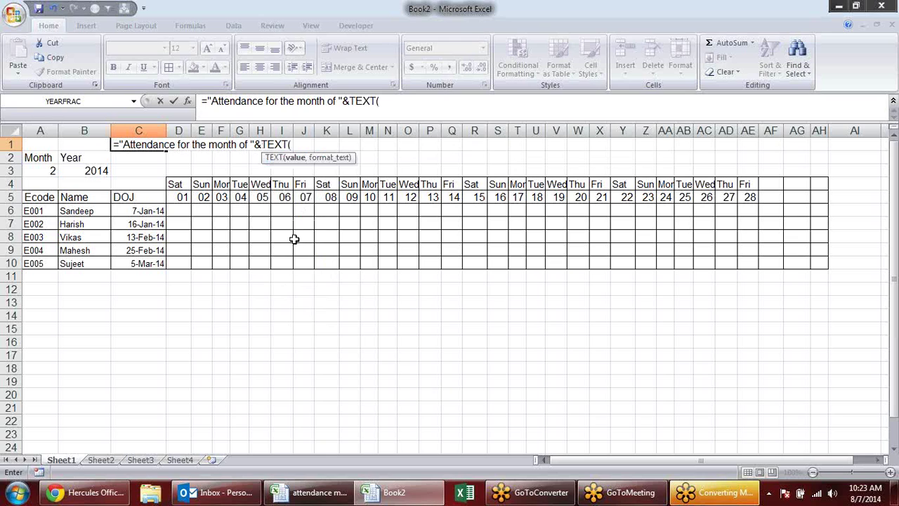
{"action": "left_click", "coordinate": [176, 196]}
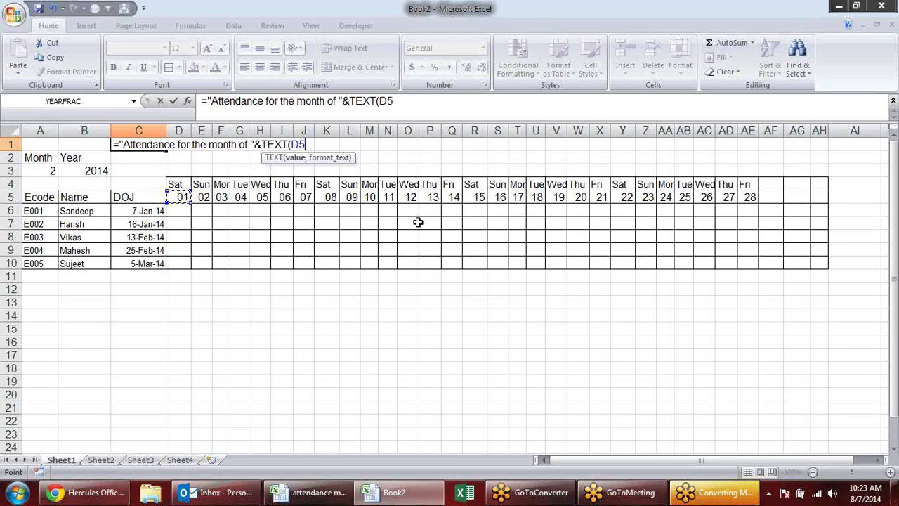
{"action": "type", "text": ","}
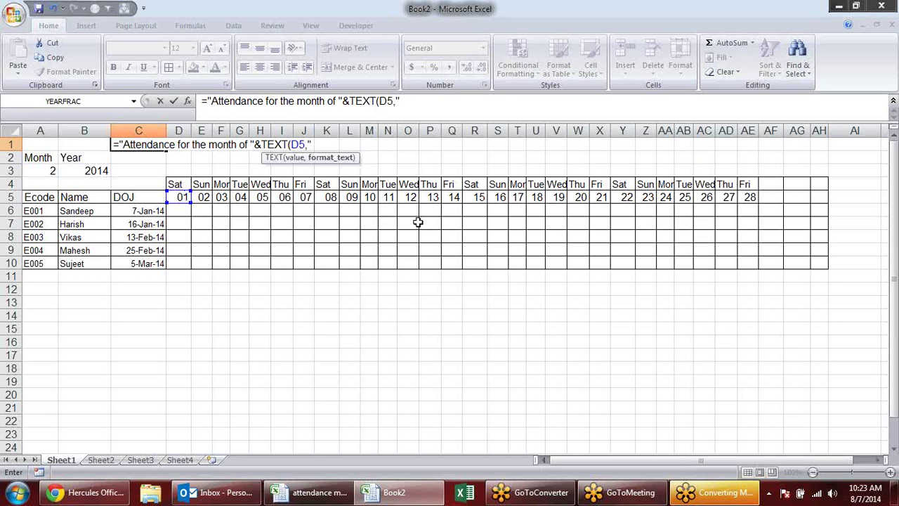
{"action": "type", "text": "mmm-yy"}
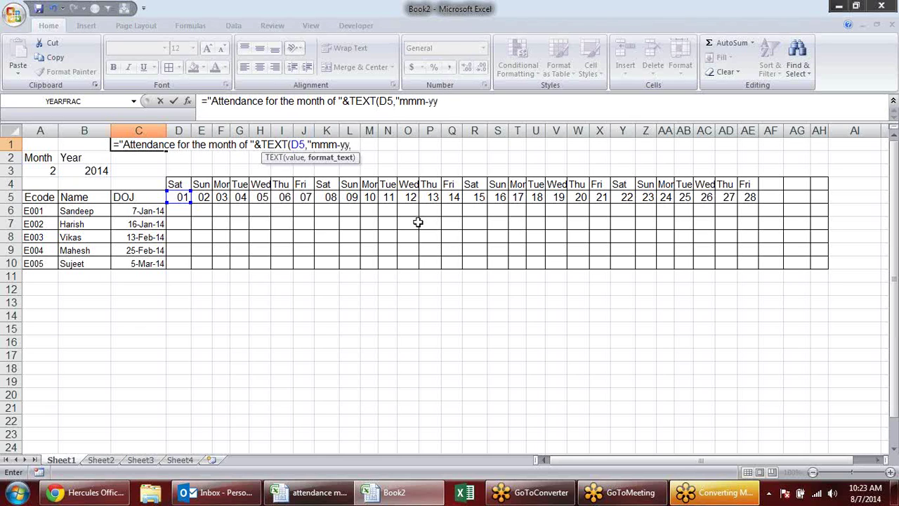
{"action": "key", "text": "Return"}
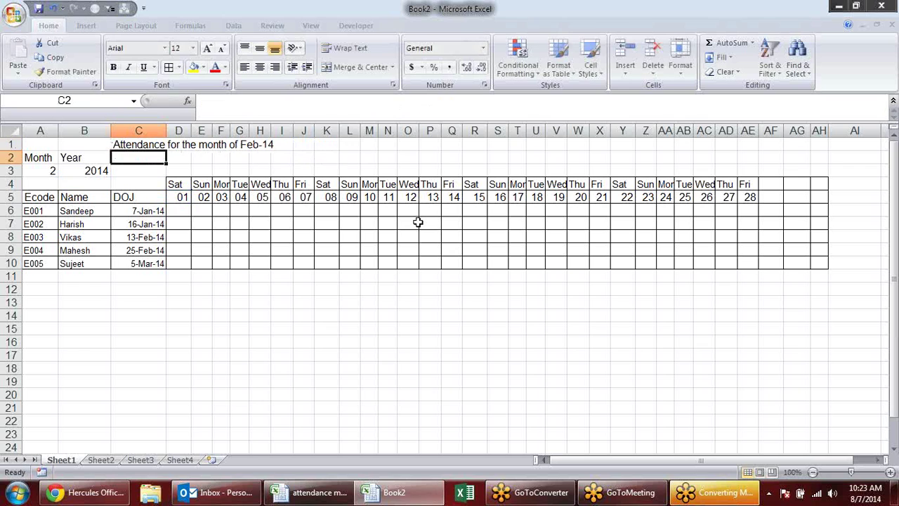
- Make the C1 title bold and increase its font size twice to 18 pt
{"action": "left_click", "coordinate": [149, 144]}
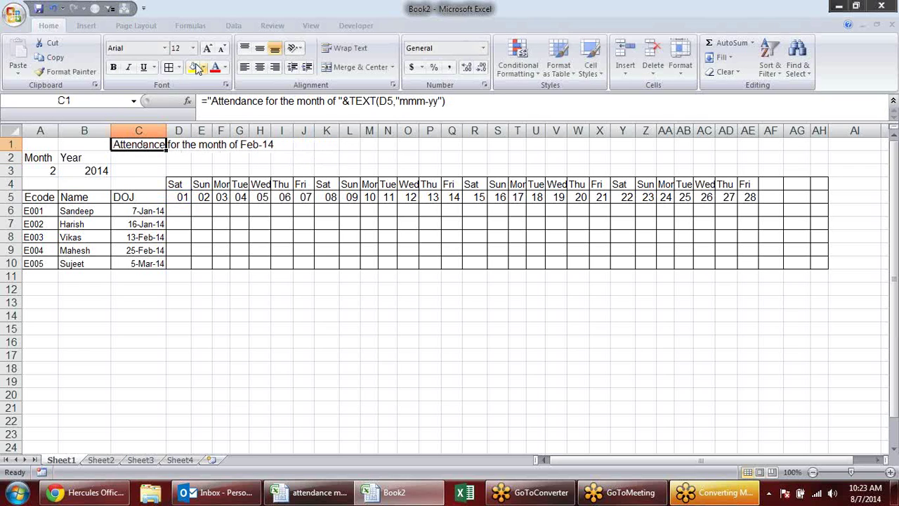
{"action": "left_click", "coordinate": [113, 67]}
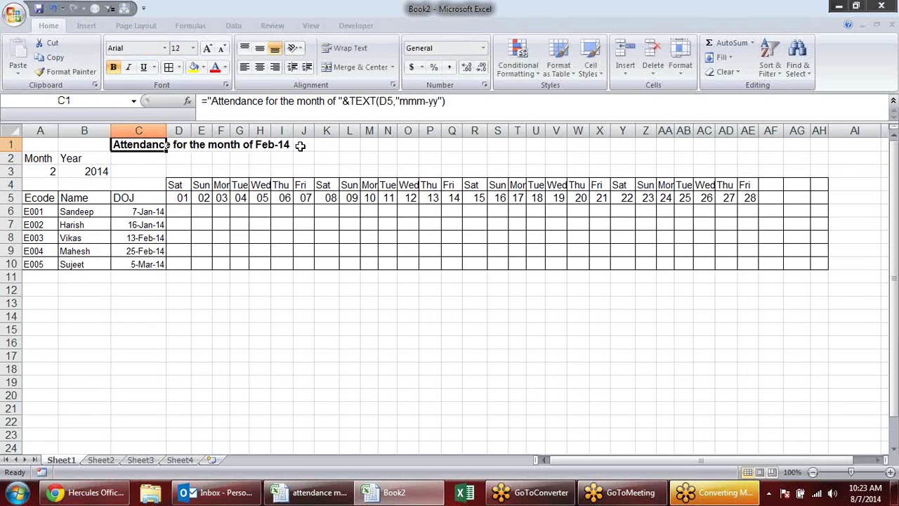
{"action": "left_click", "coordinate": [207, 49]}
{"action": "left_click", "coordinate": [207, 49]}
{"action": "left_click", "coordinate": [208, 49]}
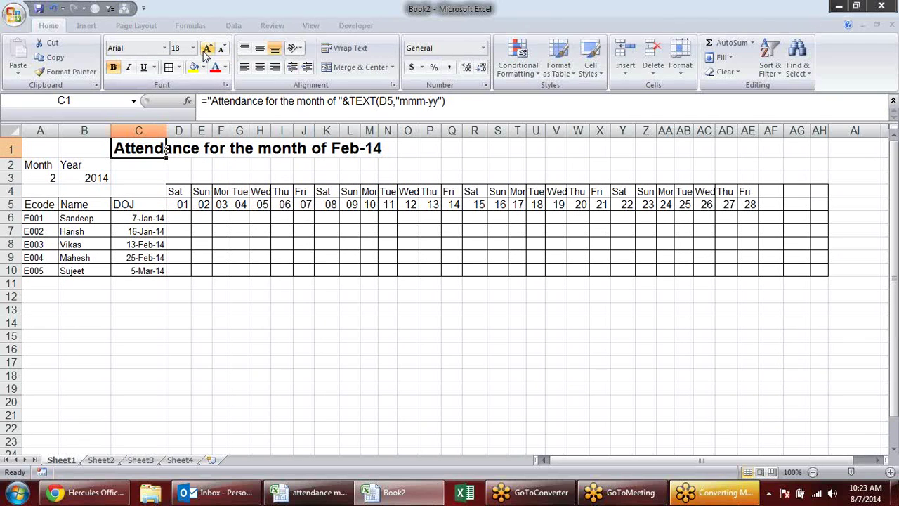
- Try months 4 and 7, then settle on month 1 and year 2015 to show Jan-15
{"action": "left_click", "coordinate": [42, 178]}
{"action": "left_click", "coordinate": [64, 178]}
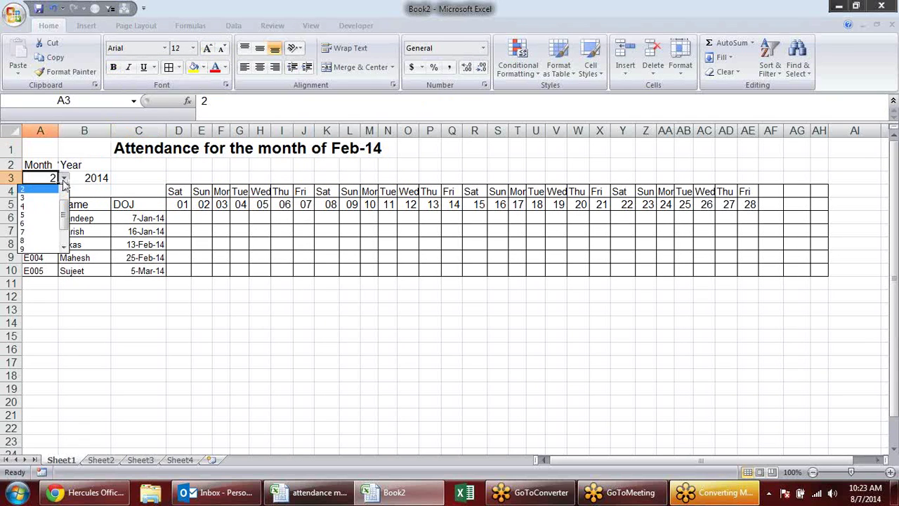
{"action": "left_click", "coordinate": [47, 209]}
{"action": "left_click", "coordinate": [64, 177]}
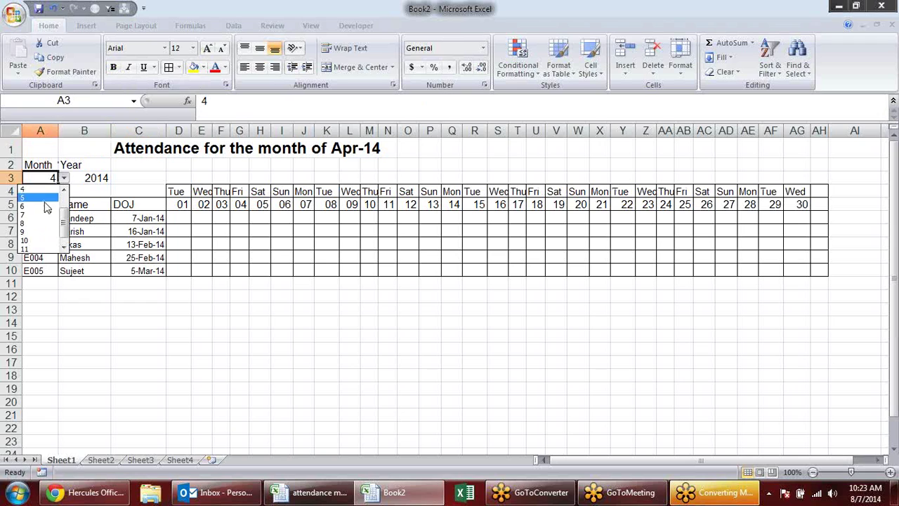
{"action": "left_click", "coordinate": [42, 214]}
{"action": "left_click", "coordinate": [85, 178]}
{"action": "left_click", "coordinate": [117, 178]}
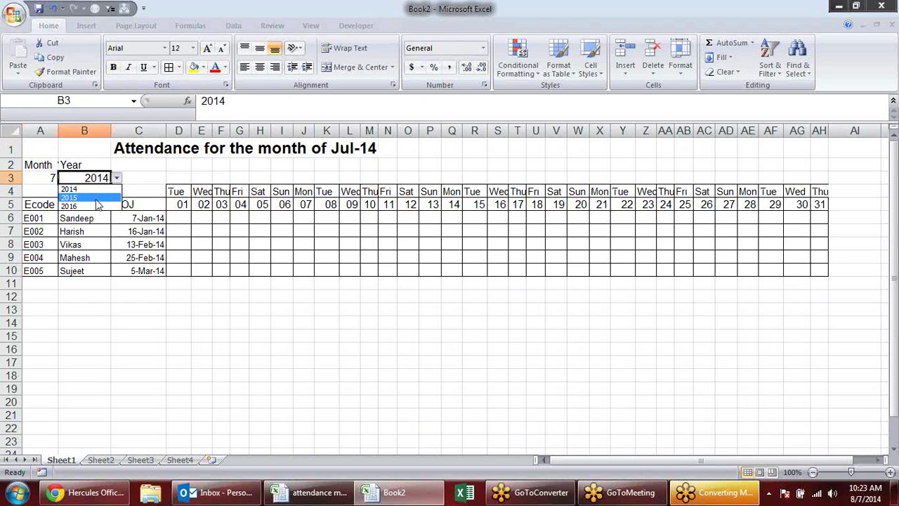
{"action": "left_click", "coordinate": [84, 198]}
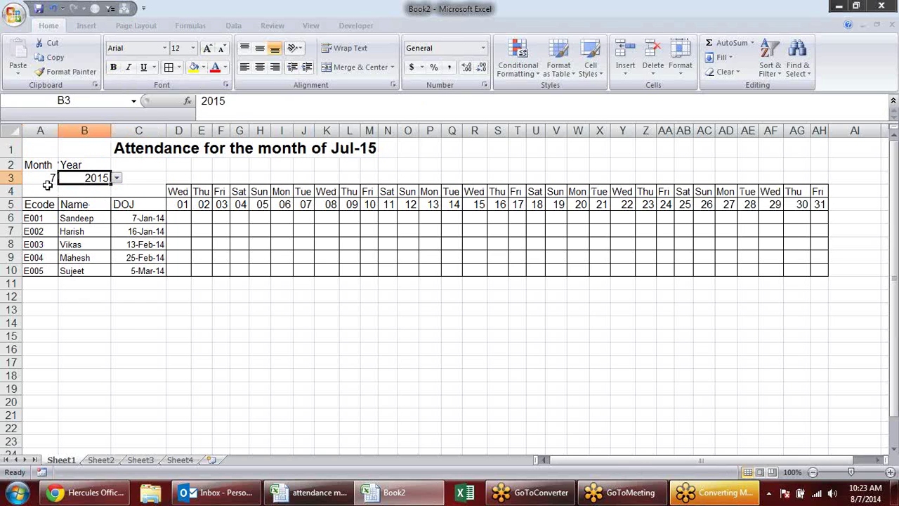
{"action": "left_click", "coordinate": [46, 179]}
{"action": "left_click", "coordinate": [63, 177]}
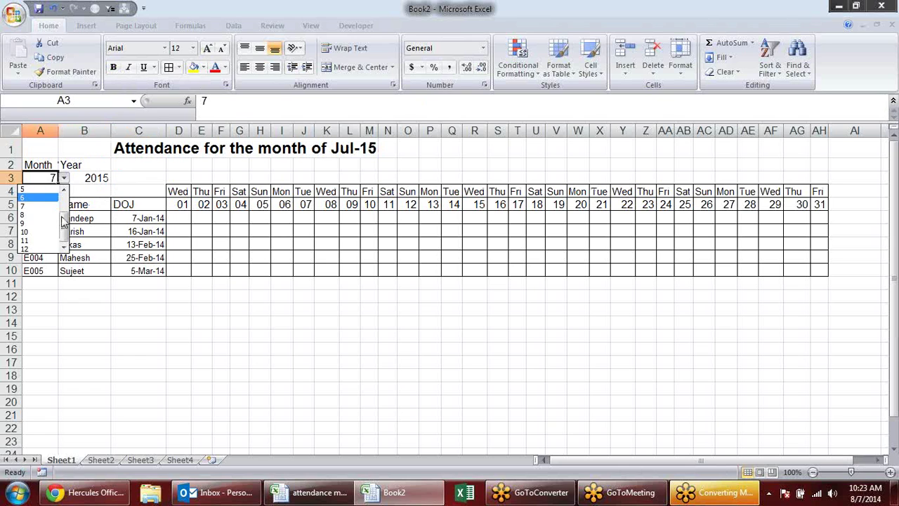
{"action": "left_click", "coordinate": [53, 188]}
{"action": "left_click", "coordinate": [254, 296]}
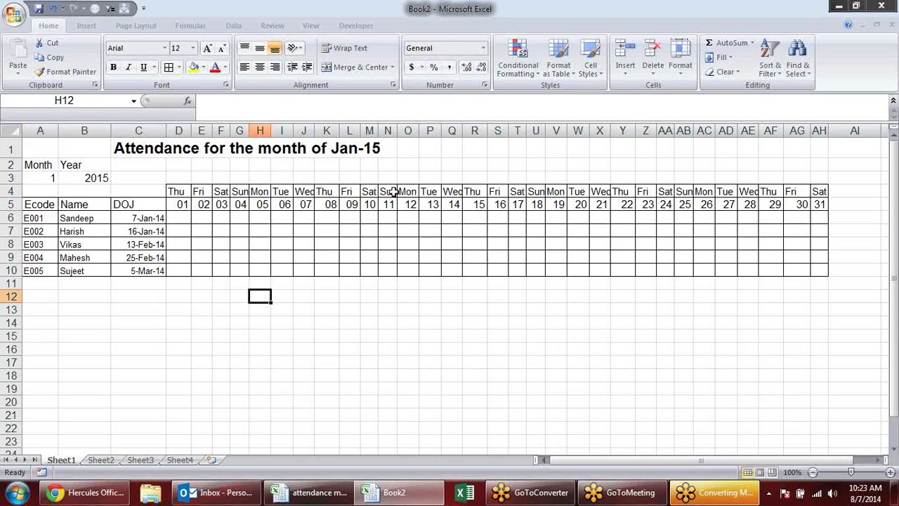
- Examine the grid's weekend columns and D4's weekday formula before building a weekend test
{"action": "left_click", "coordinate": [530, 285]}
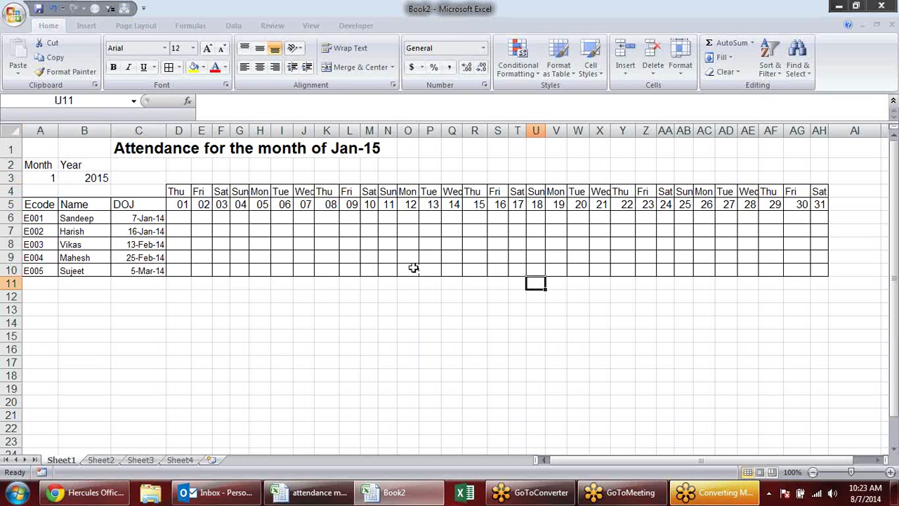
{"action": "left_click", "coordinate": [320, 248]}
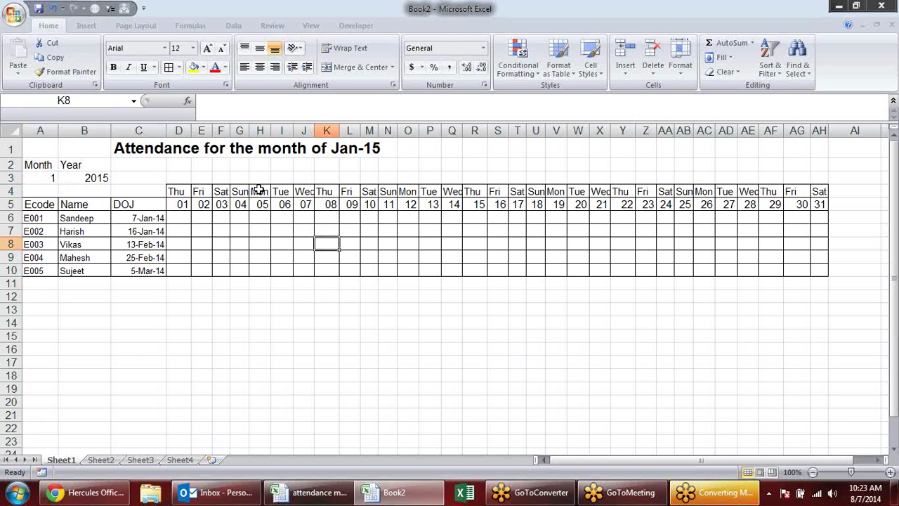
{"action": "mouse_move", "coordinate": [224, 192]}
{"action": "left_mouse_down"}
{"action": "mouse_move", "coordinate": [243, 270]}
{"action": "mouse_move", "coordinate": [263, 271]}
{"action": "left_mouse_up"}
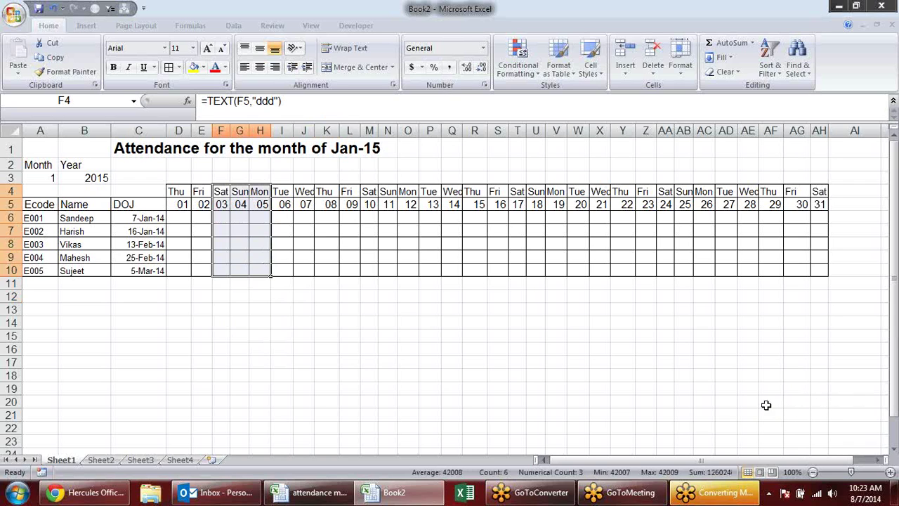
{"action": "left_click", "coordinate": [243, 298]}
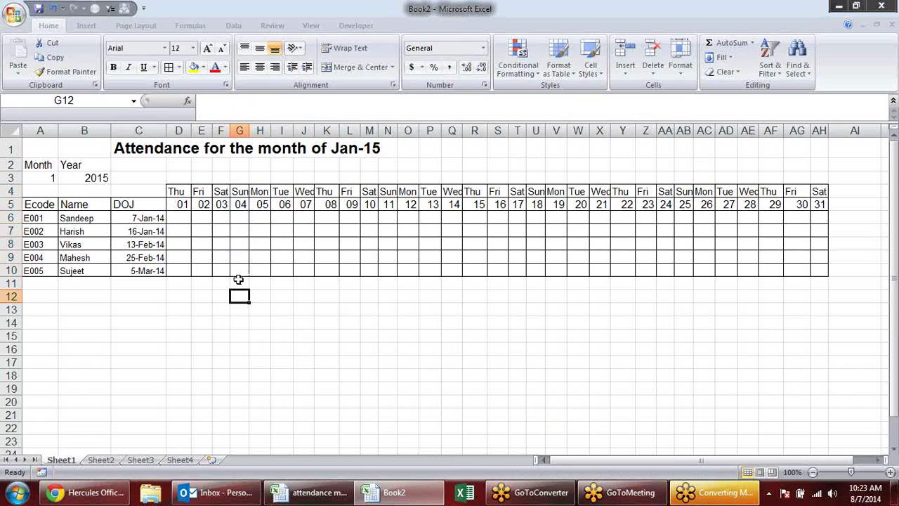
{"action": "left_click", "coordinate": [179, 196]}
{"action": "left_click", "coordinate": [148, 191]}
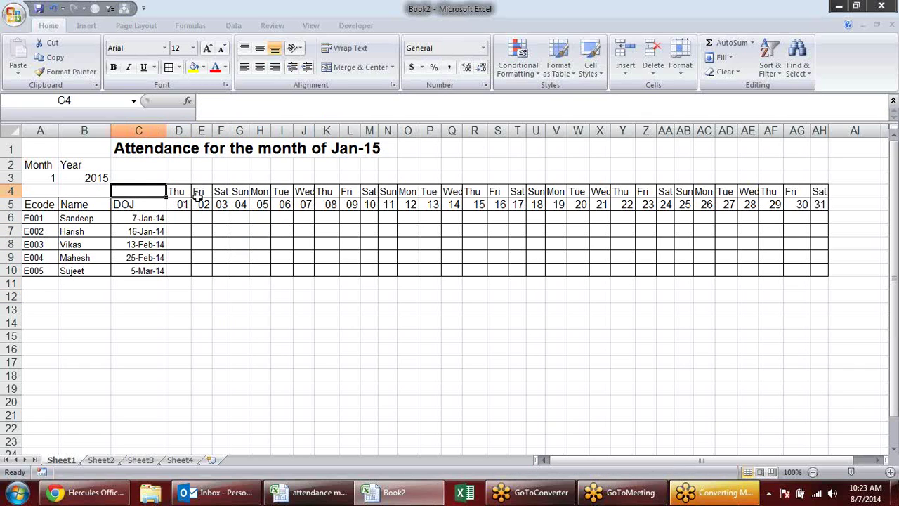
- Build =OR(D4="Sat",D4="Sun") in C4 and confirm it returns FALSE for Thu
{"action": "type", "text": "="}
{"action": "left_click", "coordinate": [171, 194]}
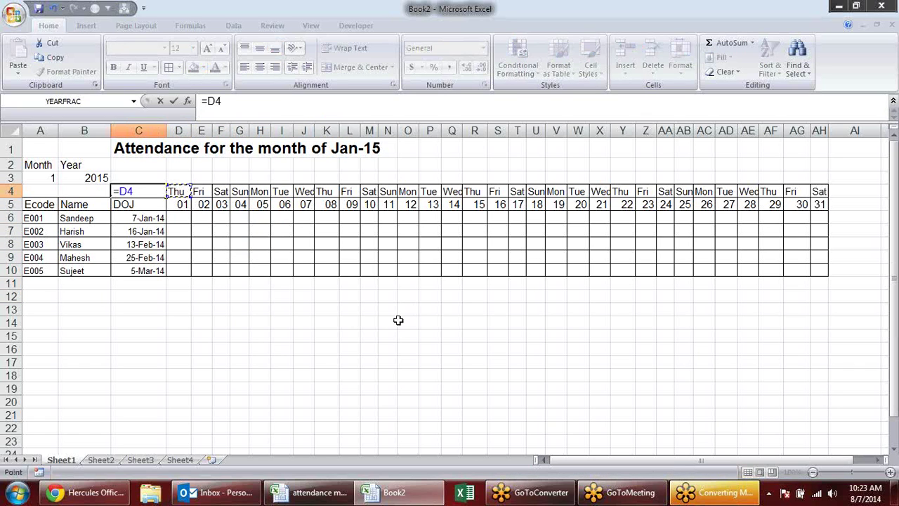
{"action": "type", "text": "=\"Sat"}
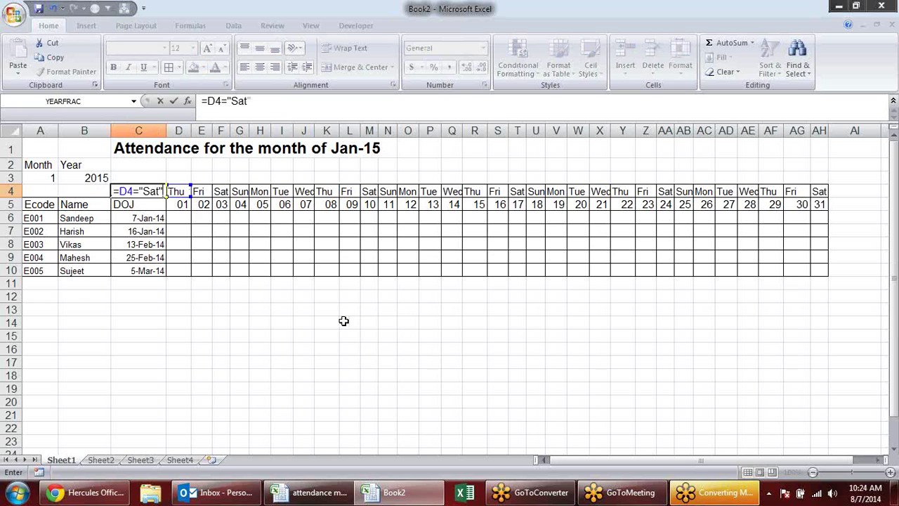
{"action": "left_click", "coordinate": [121, 191]}
{"action": "type", "text": "OR("}
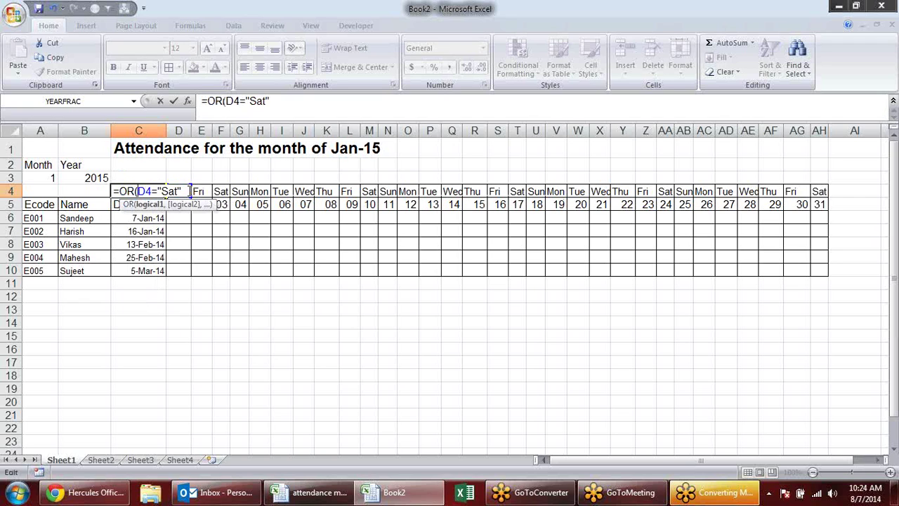
{"action": "type", "text": ","}
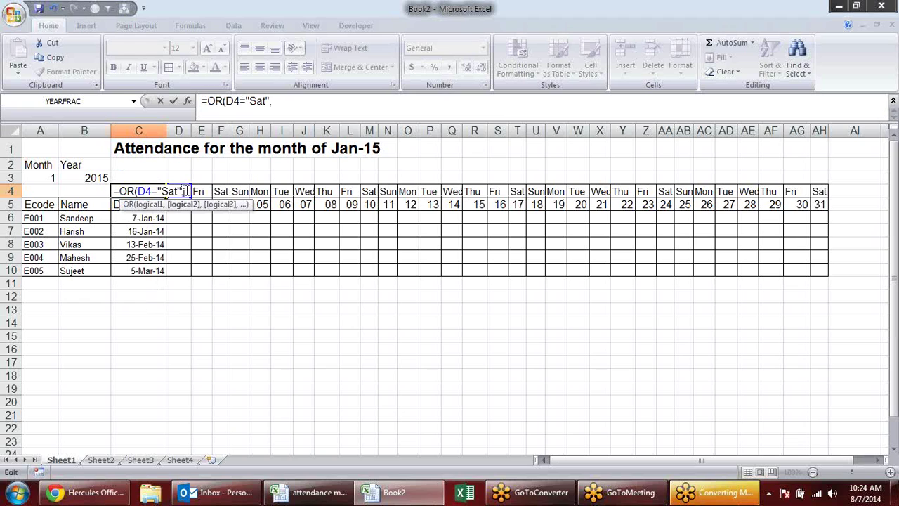
{"action": "type", "text": "d"}
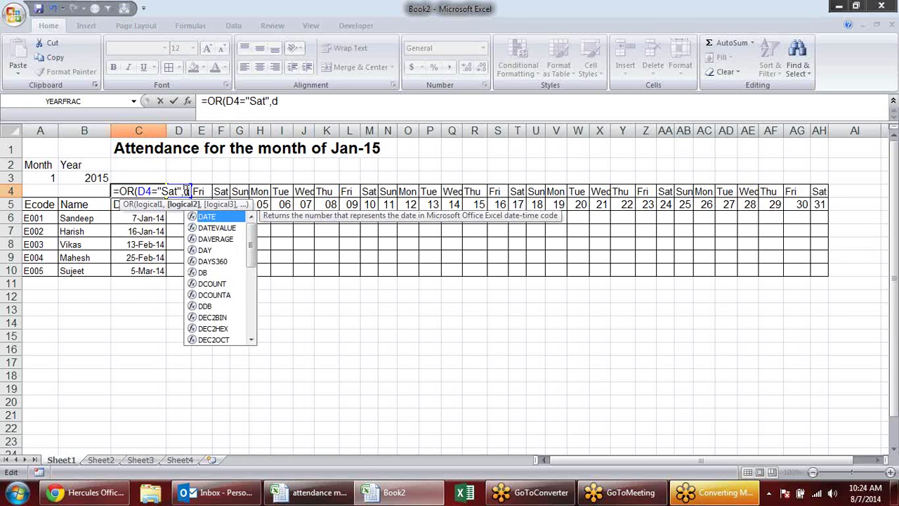
{"action": "type", "text": "4="}
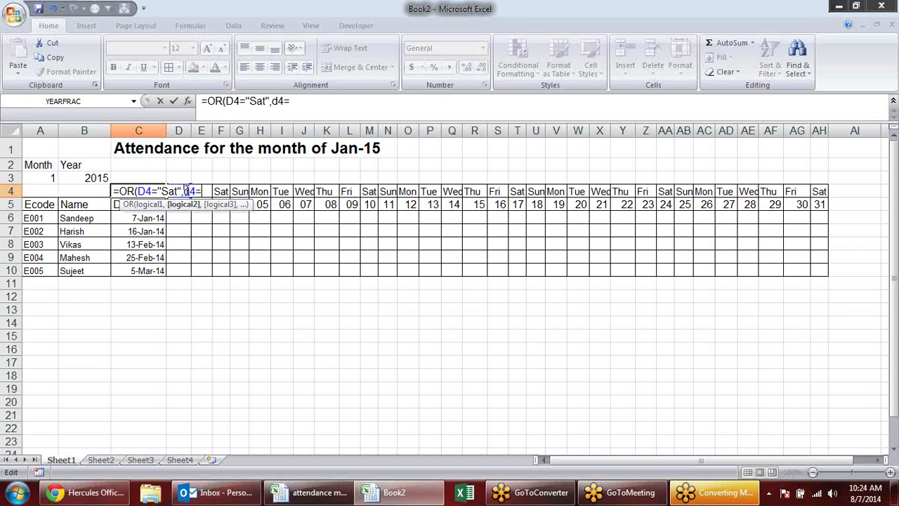
{"action": "type", "text": "S"}
{"action": "type", "text": ")"}
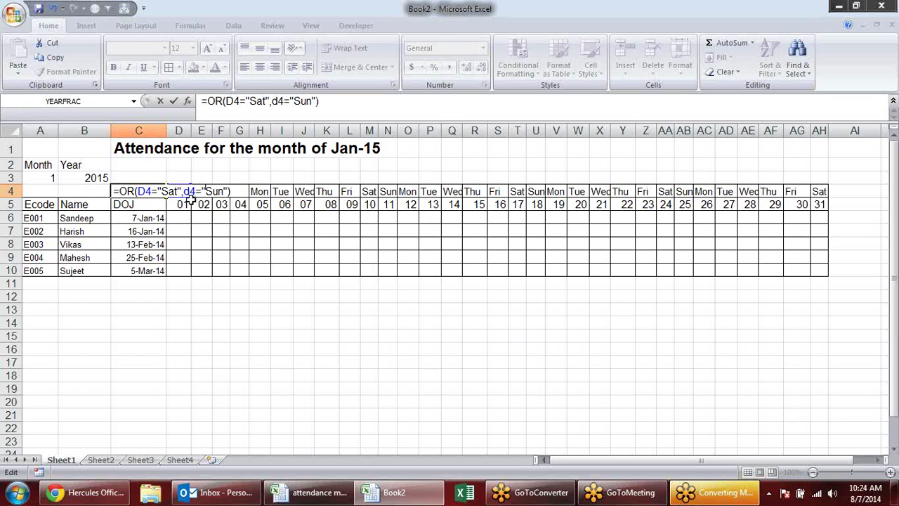
{"action": "key", "text": "Return"}
{"action": "left_click", "coordinate": [137, 190]}
{"action": "double_click", "coordinate": [137, 191]}
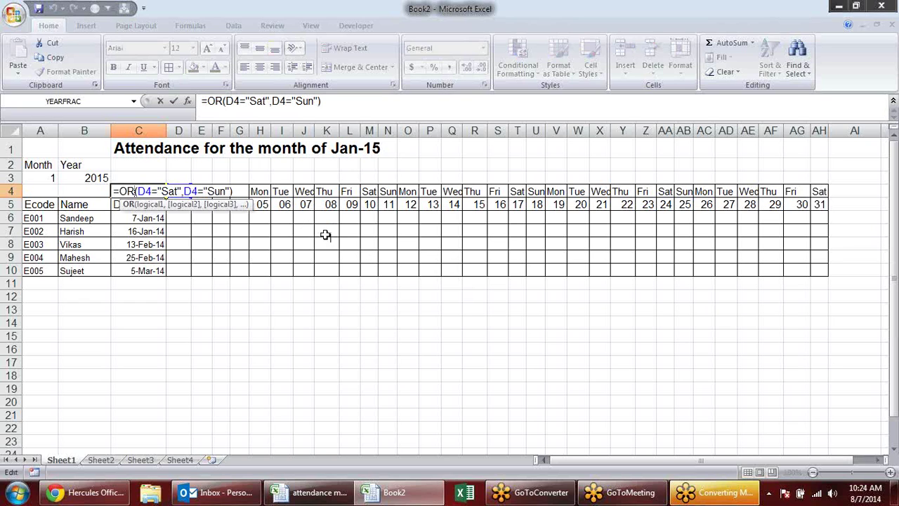
{"action": "key", "text": "Escape"}
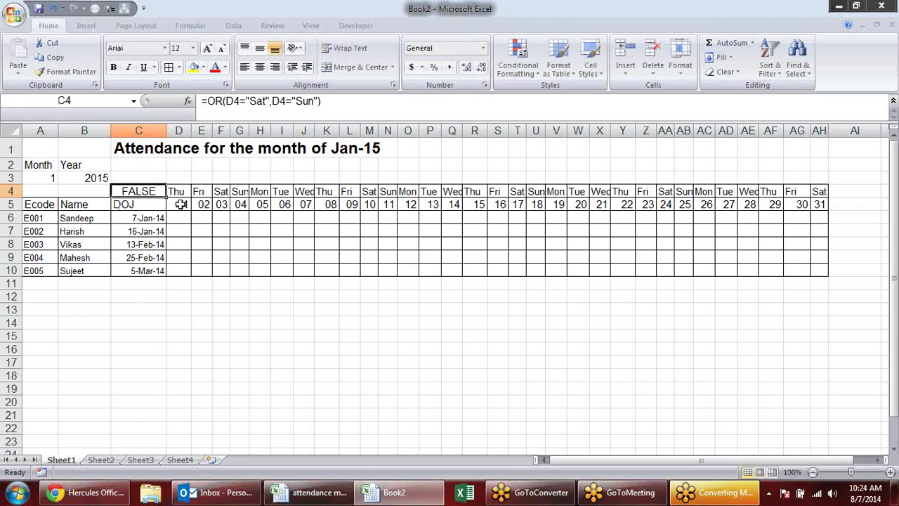
{"action": "left_click", "coordinate": [180, 203]}
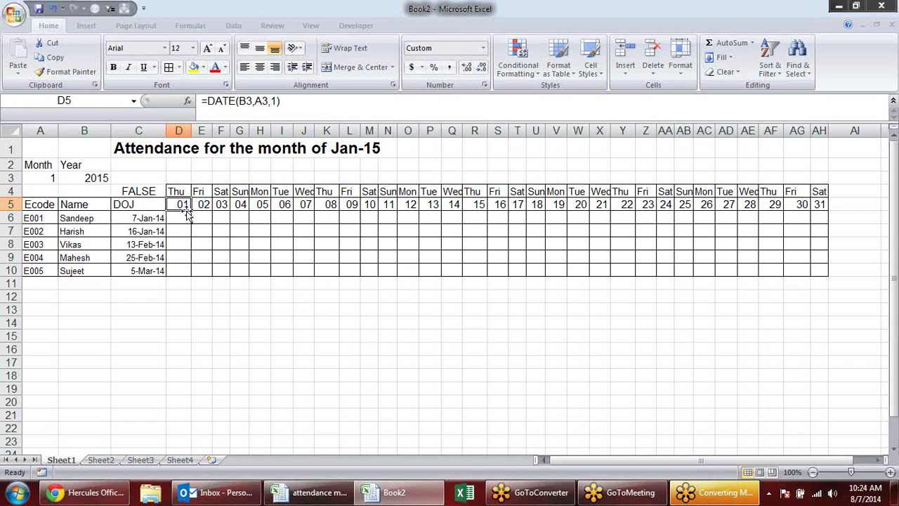
- Row-lock the C4 test to =OR(D$4="Sat",D$4="Sun")
{"action": "left_click_drag", "start_coordinate": [181, 203], "coordinate": [646, 284]}
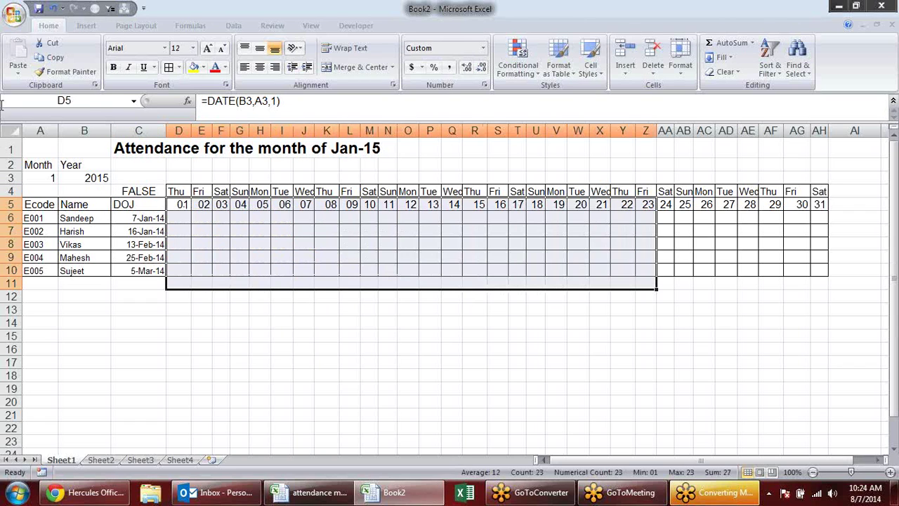
{"action": "left_click_drag", "start_coordinate": [182, 204], "coordinate": [234, 240]}
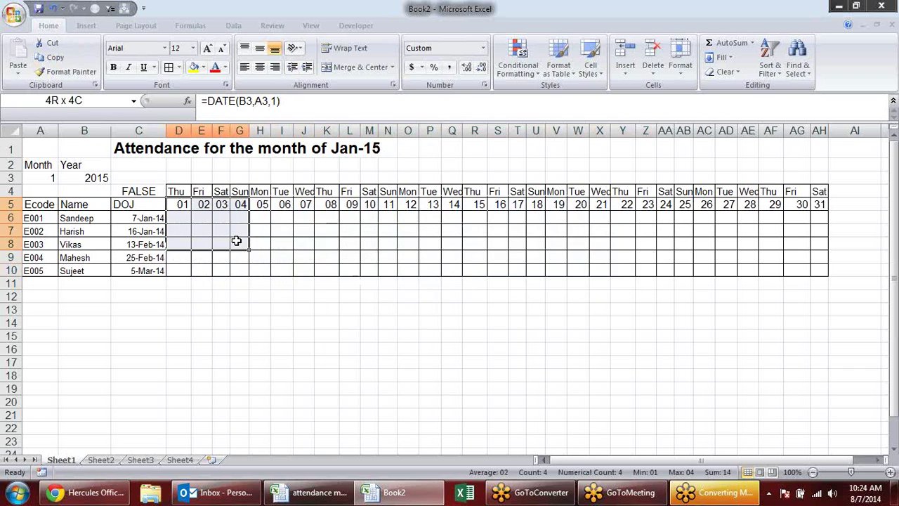
{"action": "double_click", "coordinate": [139, 188]}
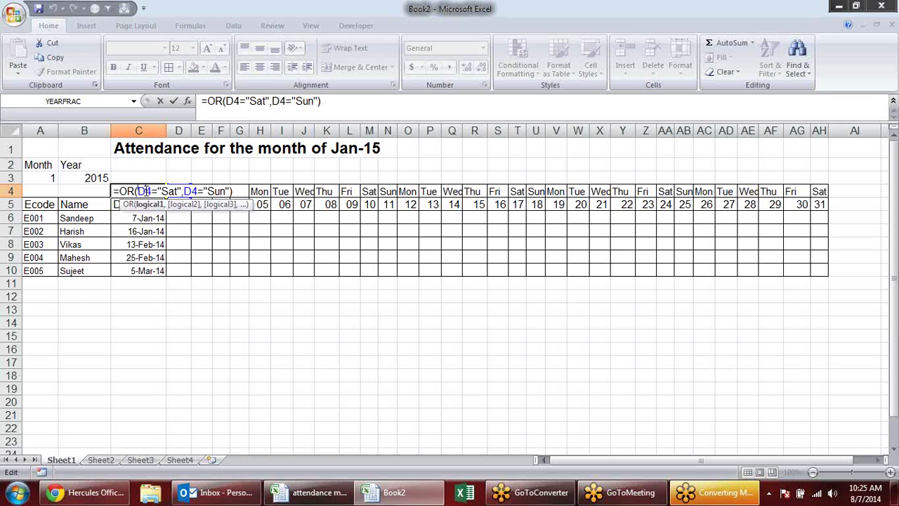
{"action": "type", "text": "$"}
{"action": "left_click", "coordinate": [198, 191]}
{"action": "type", "text": "$"}
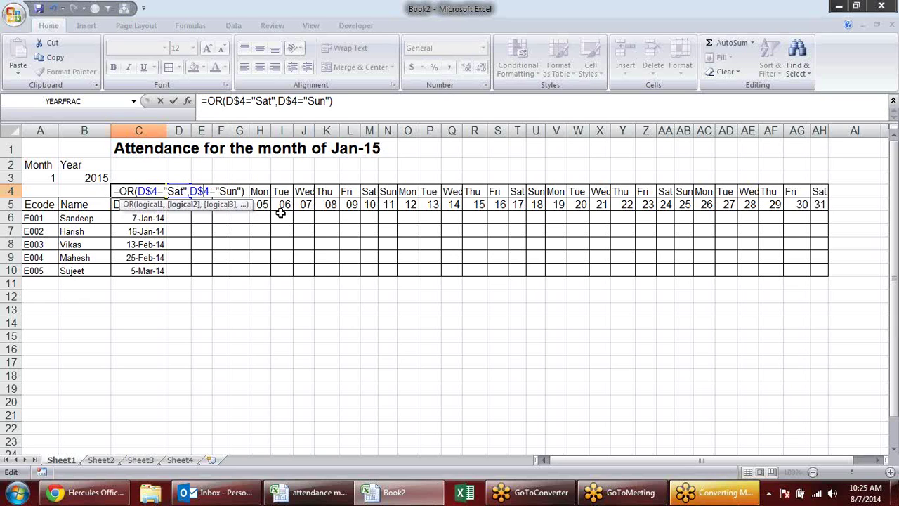
{"action": "key", "text": "Return"}
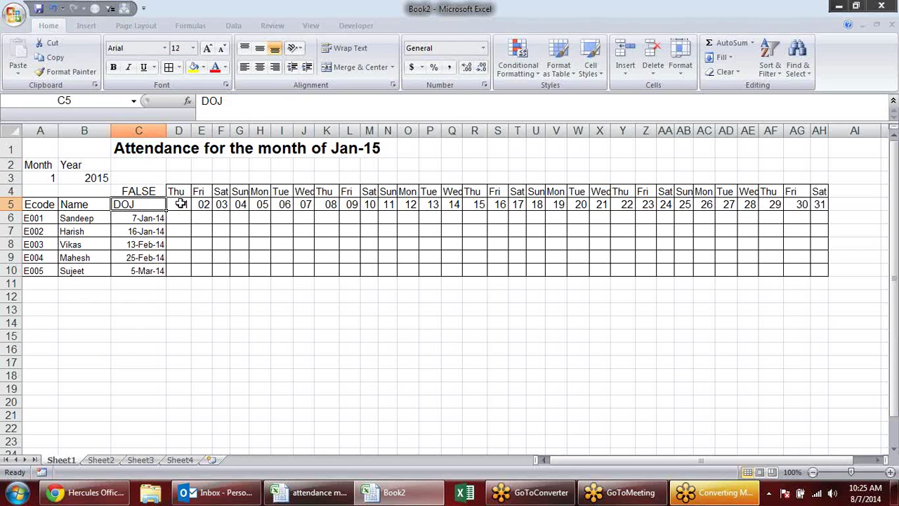
- Copy the weekend-check formula text from C4's formula bar for reuse
{"action": "left_click", "coordinate": [160, 192]}
{"action": "left_click", "coordinate": [180, 190]}
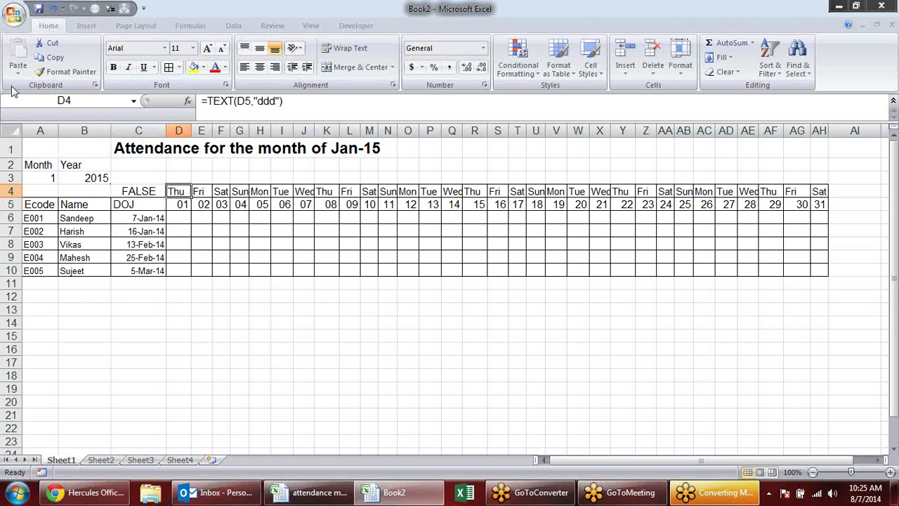
{"action": "left_click", "coordinate": [63, 72]}
{"action": "left_click", "coordinate": [144, 190]}
{"action": "left_click_drag", "start_coordinate": [331, 102], "coordinate": [205, 104]}
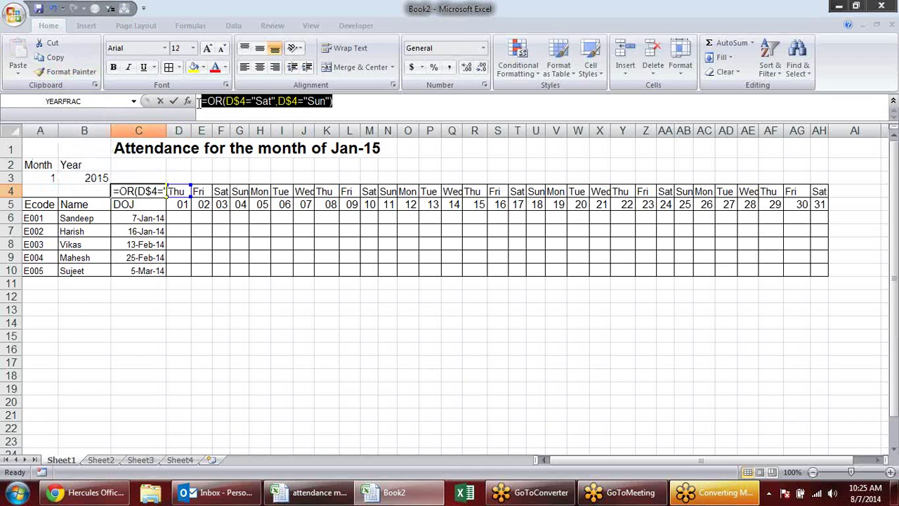
{"action": "key", "text": "ctrl+Return"}
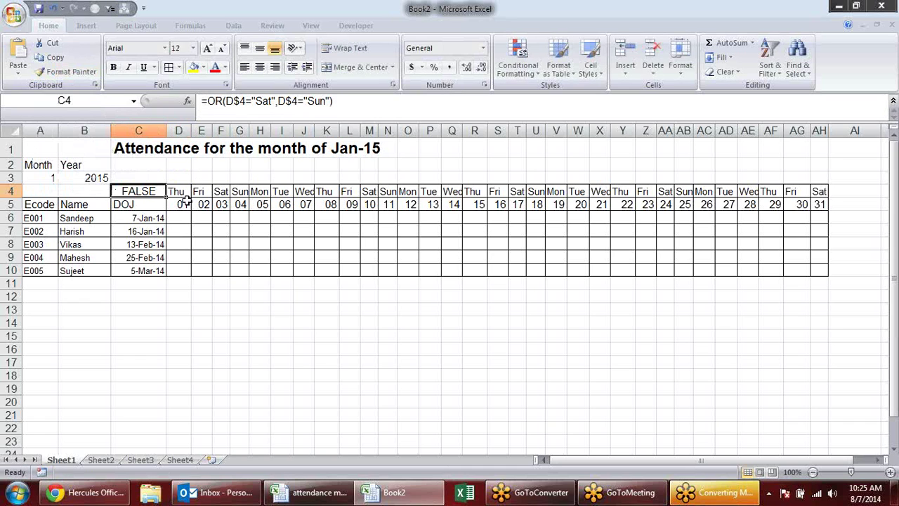
{"action": "left_click", "coordinate": [180, 192]}
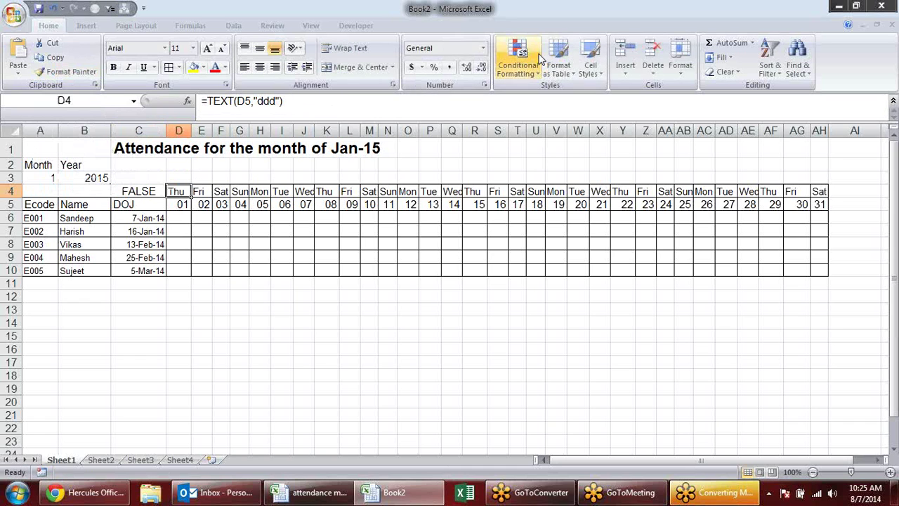
- Add a conditional formatting rule on D4 using =OR(D$4="Sat",D$4="Sun") with a yellow fill
{"action": "left_click", "coordinate": [517, 64]}
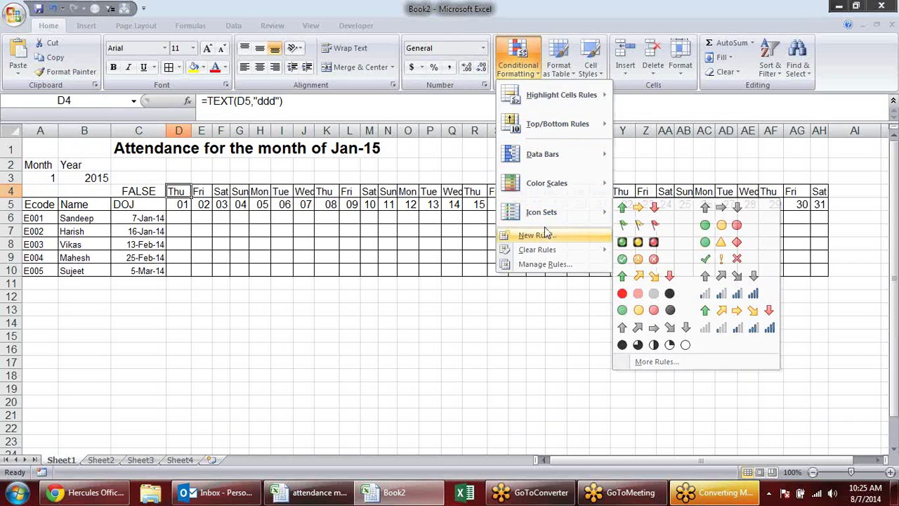
{"action": "left_click", "coordinate": [540, 235]}
{"action": "left_click", "coordinate": [315, 187]}
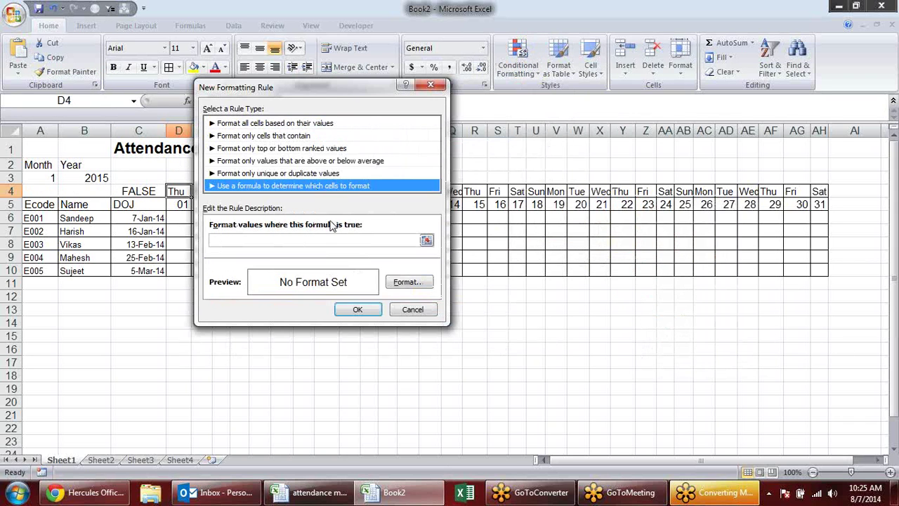
{"action": "left_click", "coordinate": [315, 240]}
{"action": "type", "text": "=OR(D$4=\"Sat\",D$4=\"Sun\")"}
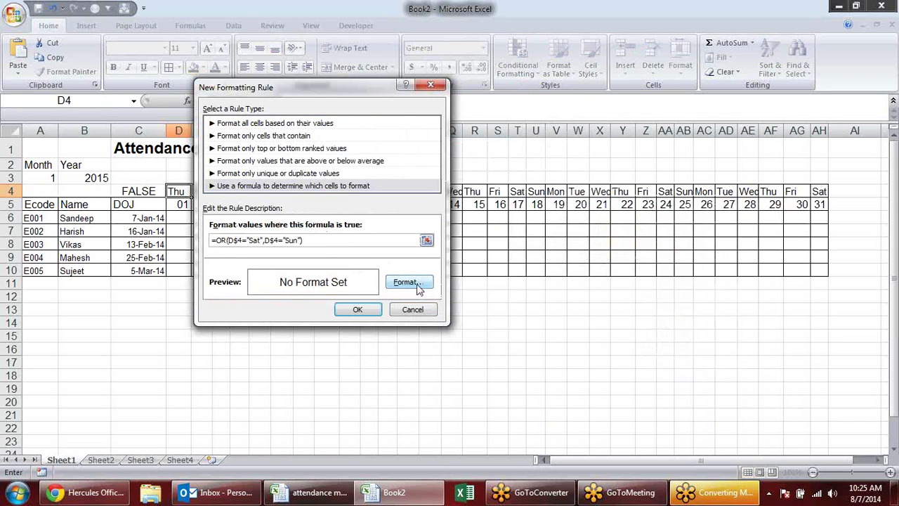
{"action": "left_click", "coordinate": [417, 285]}
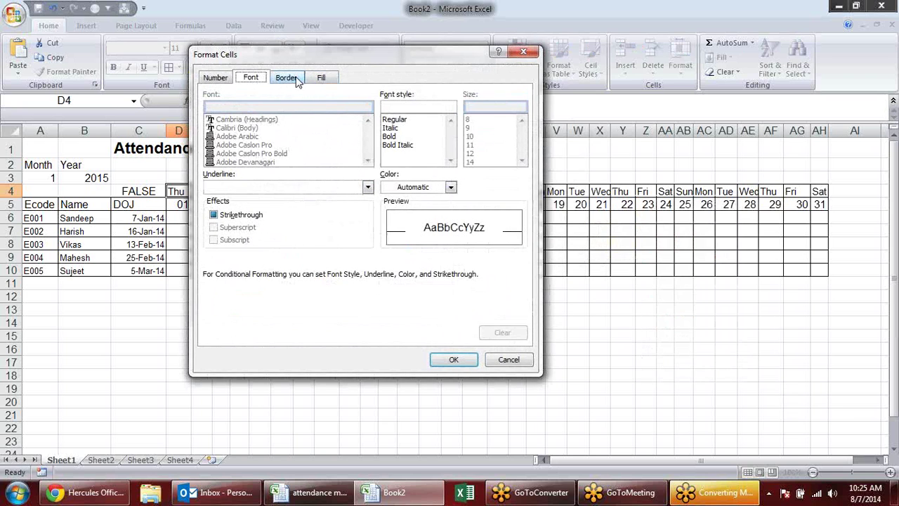
{"action": "left_click", "coordinate": [321, 77]}
{"action": "left_click", "coordinate": [251, 206]}
{"action": "left_click", "coordinate": [453, 359]}
{"action": "left_click", "coordinate": [356, 309]}
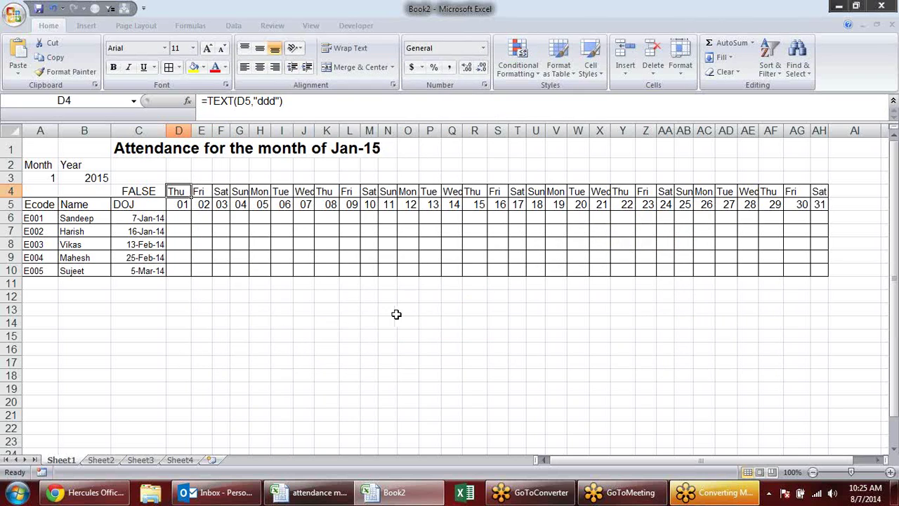
- Paint D4's weekend highlighting across the grid D4:AH10
{"action": "left_click", "coordinate": [67, 71]}
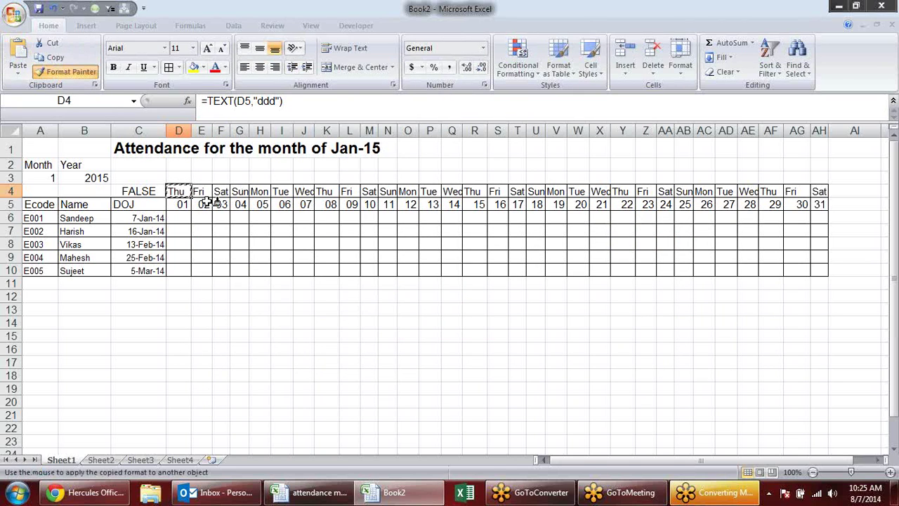
{"action": "left_click_drag", "start_coordinate": [184, 193], "coordinate": [826, 272]}
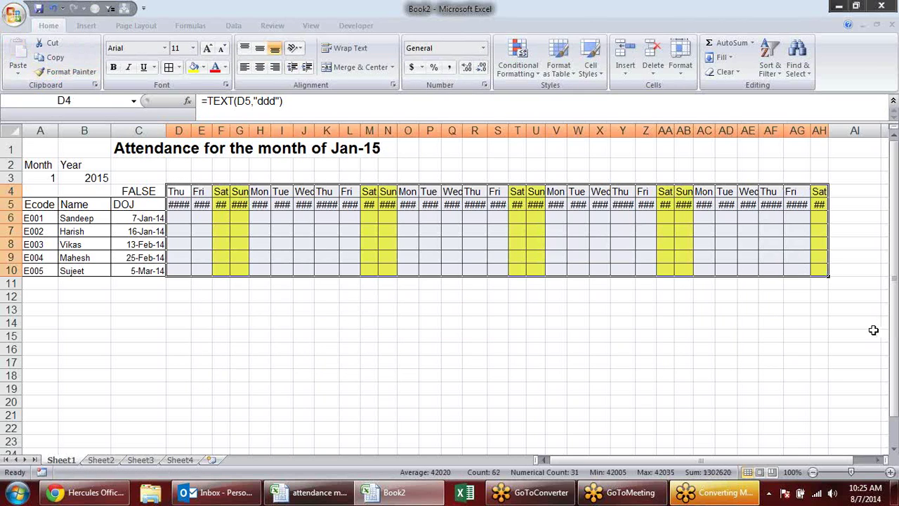
{"action": "left_click", "coordinate": [772, 324]}
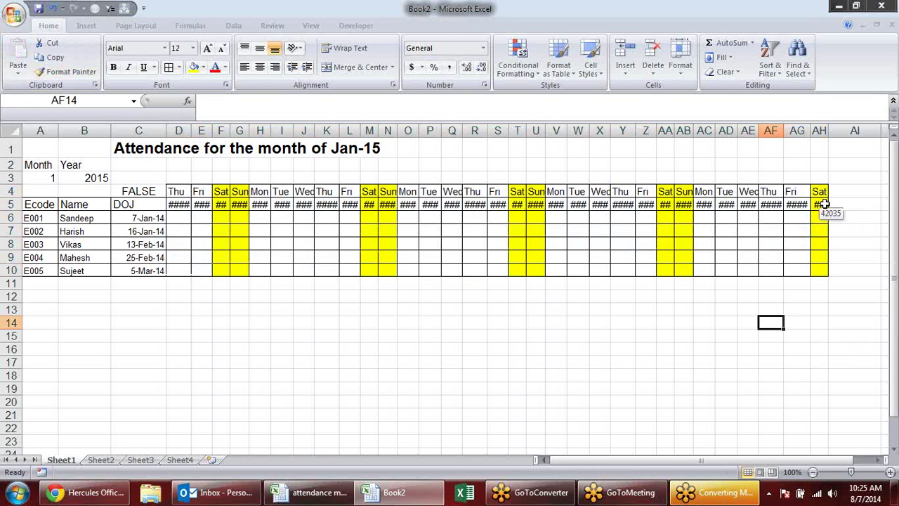
- Give the day row D5:AH5 a custom day format so it shows 01–31 instead of ####
{"action": "left_click_drag", "start_coordinate": [820, 204], "coordinate": [174, 204]}
{"action": "key", "text": "ctrl+1"}
{"action": "left_click", "coordinate": [203, 186]}
{"action": "left_click", "coordinate": [202, 197]}
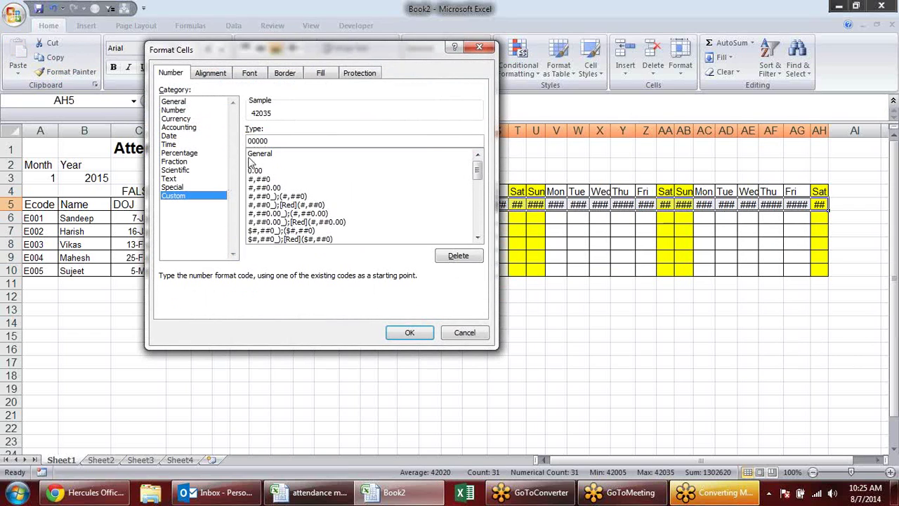
{"action": "type", "text": "ddd"}
{"action": "key", "text": "Return"}
{"action": "left_click", "coordinate": [344, 296]}
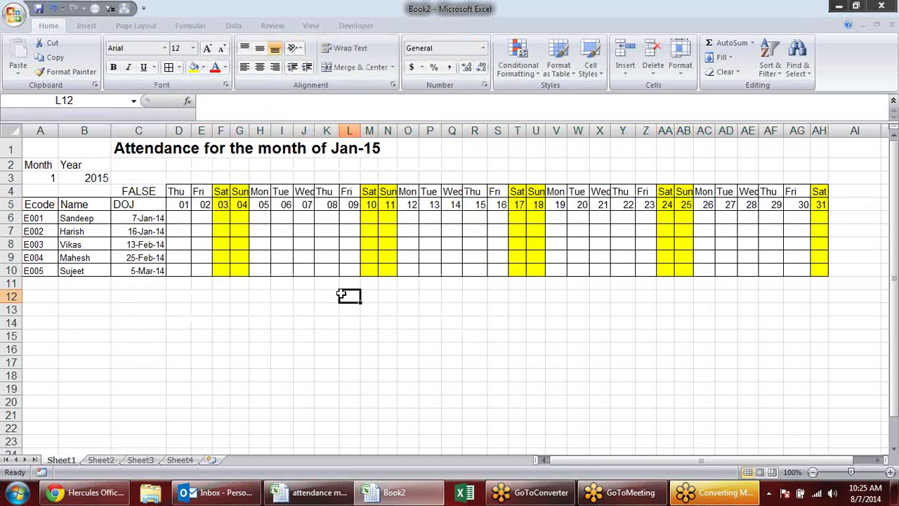
{"action": "left_click", "coordinate": [49, 179]}
{"action": "left_click", "coordinate": [63, 179]}
- Step the month through 3 and 5 to 7, set year 2014 for Jul-14, then view the finished workbook
{"action": "left_click", "coordinate": [49, 207]}
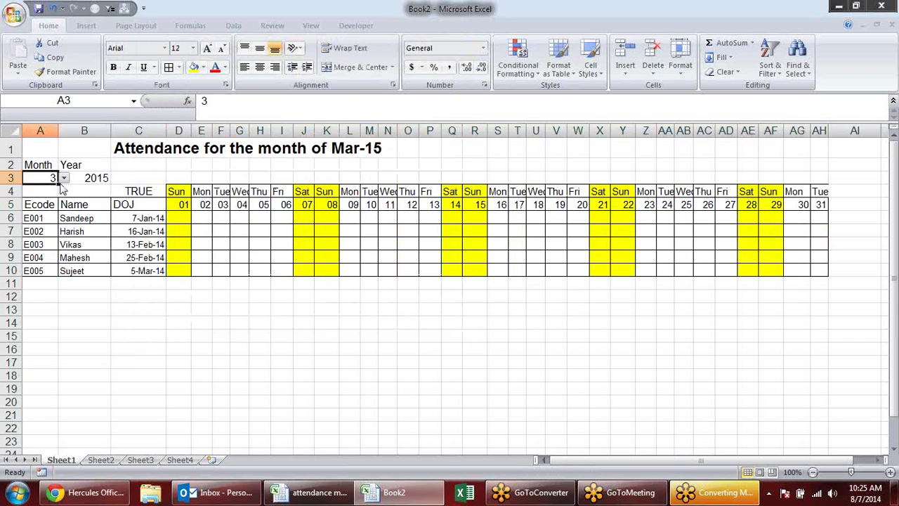
{"action": "left_click", "coordinate": [63, 179]}
{"action": "left_click", "coordinate": [52, 204]}
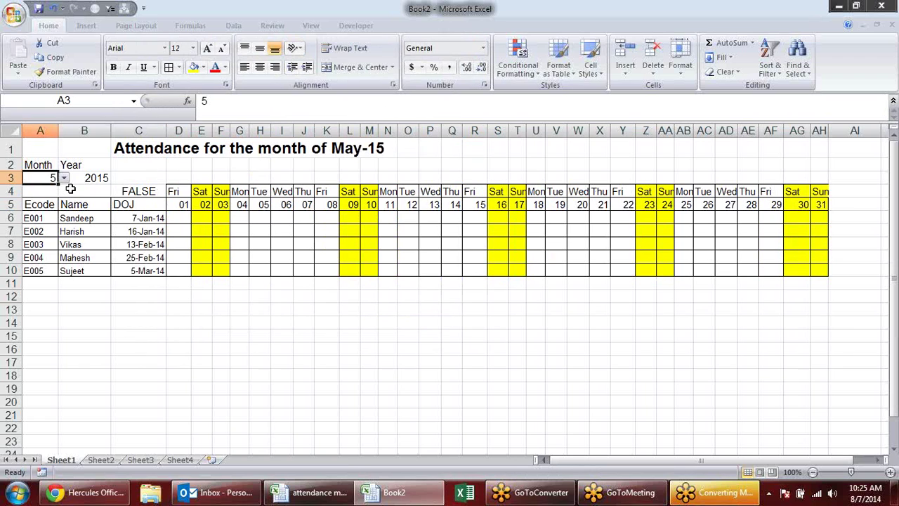
{"action": "left_click", "coordinate": [71, 180]}
{"action": "left_click", "coordinate": [48, 179]}
{"action": "left_click", "coordinate": [63, 179]}
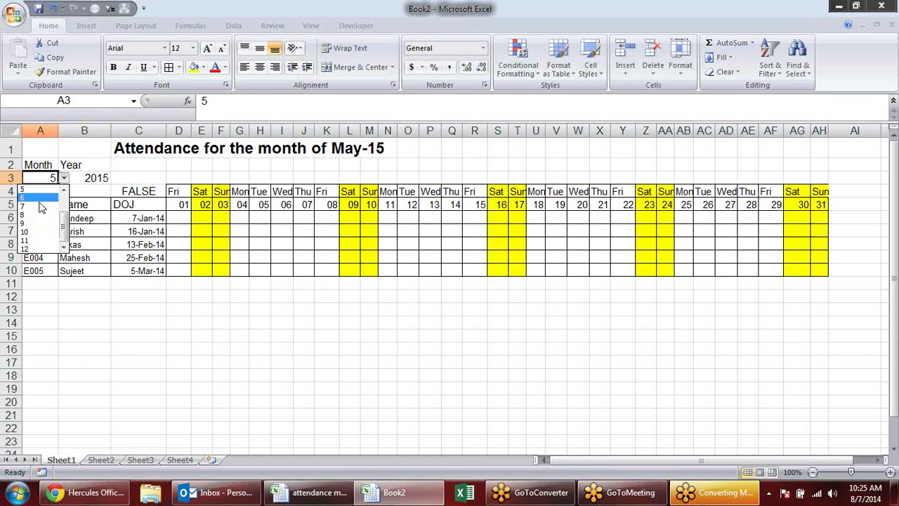
{"action": "left_click", "coordinate": [49, 212]}
{"action": "left_click", "coordinate": [106, 179]}
{"action": "left_click", "coordinate": [117, 178]}
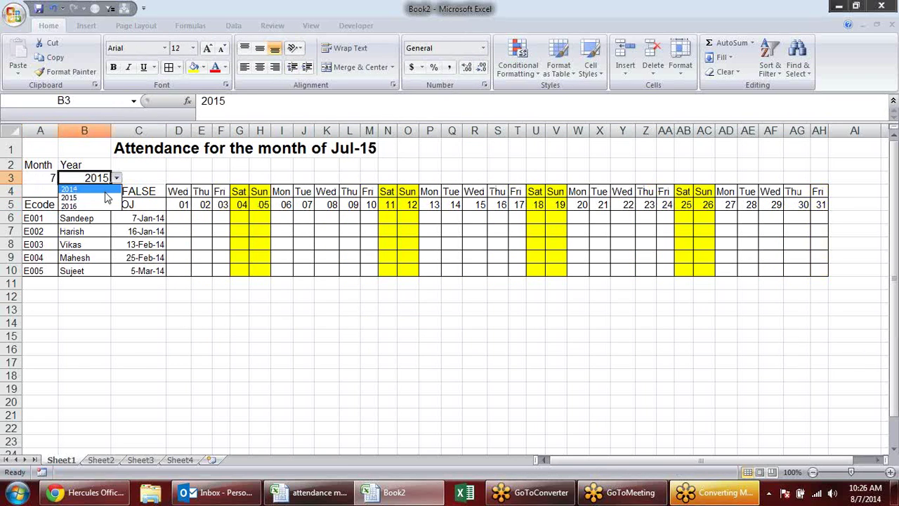
{"action": "left_click", "coordinate": [106, 198]}
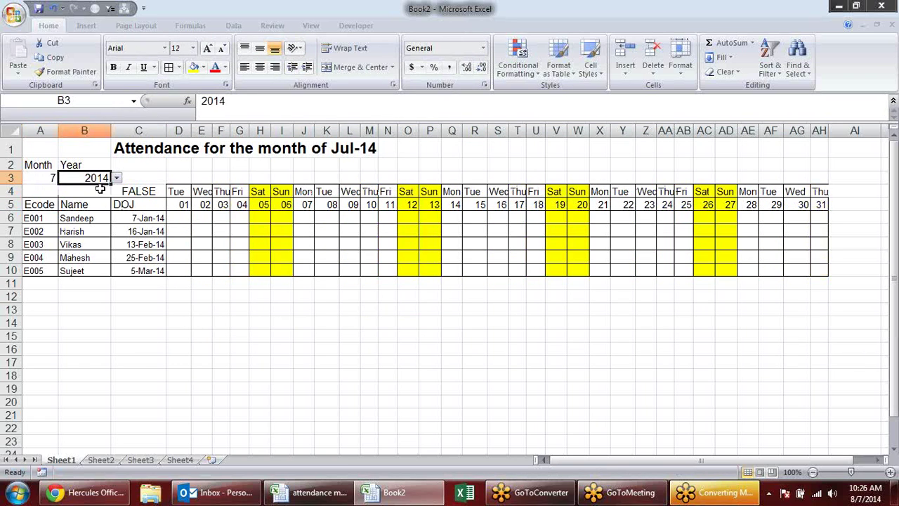
{"action": "left_click", "coordinate": [267, 360]}
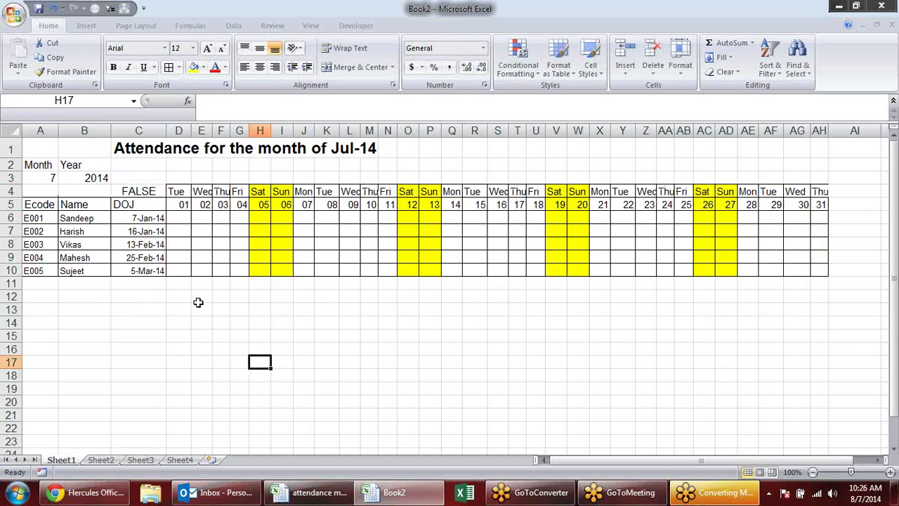
{"action": "key", "text": "ctrl+Tab"}
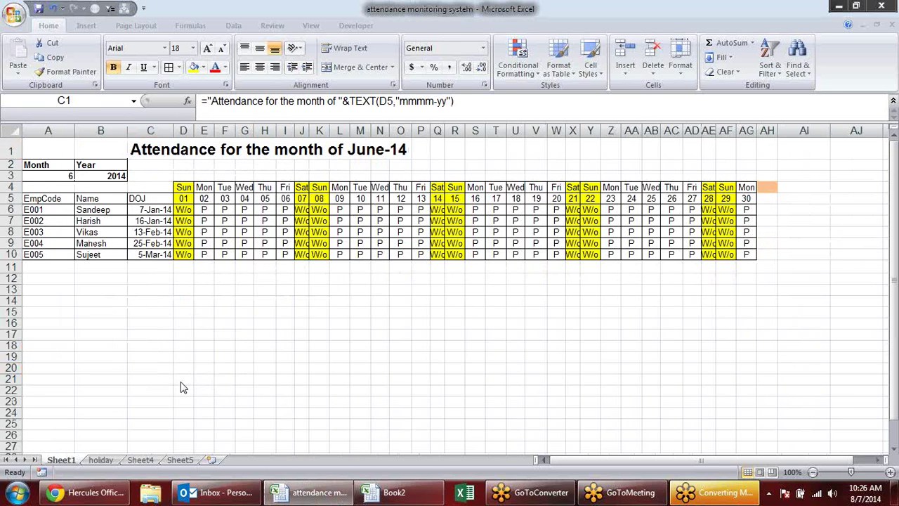
- Back in Book2, check the Jul-14 grid's yellow weekend columns and bring up Conditional Formatting
{"action": "key", "text": "ctrl+Tab"}
{"action": "left_click", "coordinate": [254, 220]}
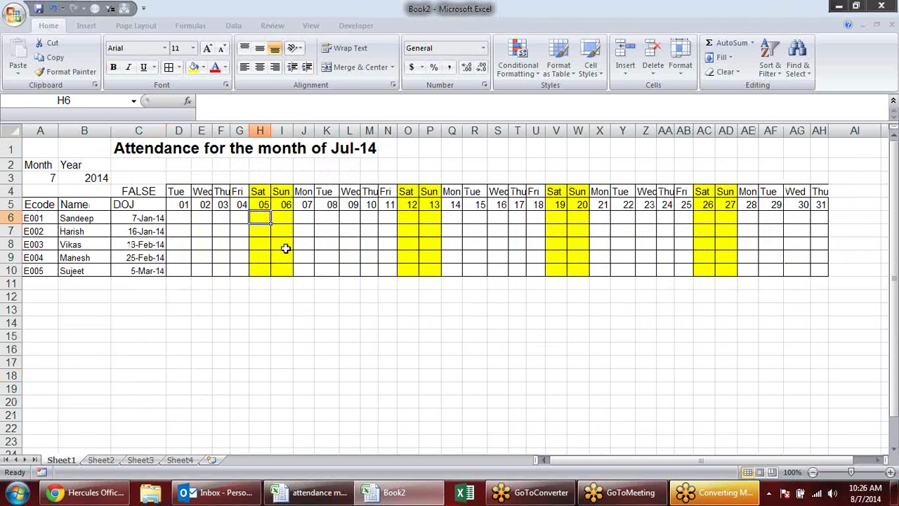
{"action": "left_click", "coordinate": [425, 232]}
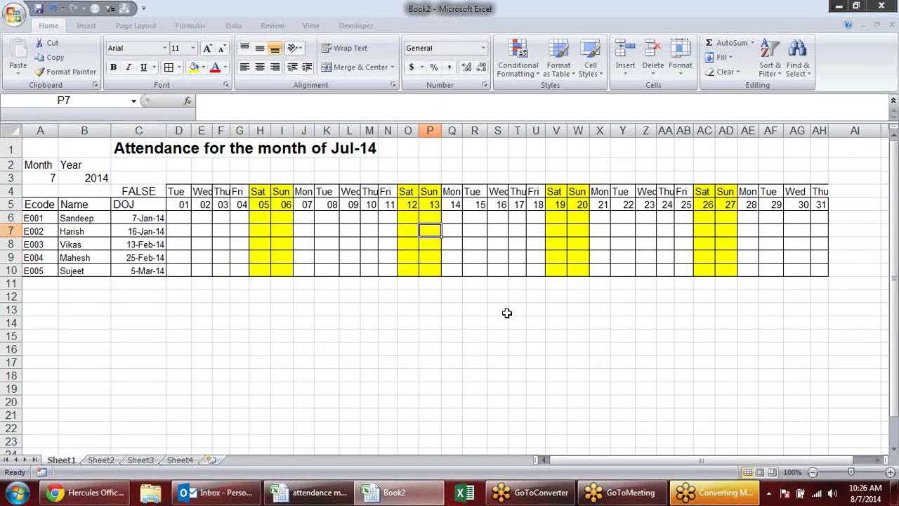
{"action": "left_click", "coordinate": [350, 311]}
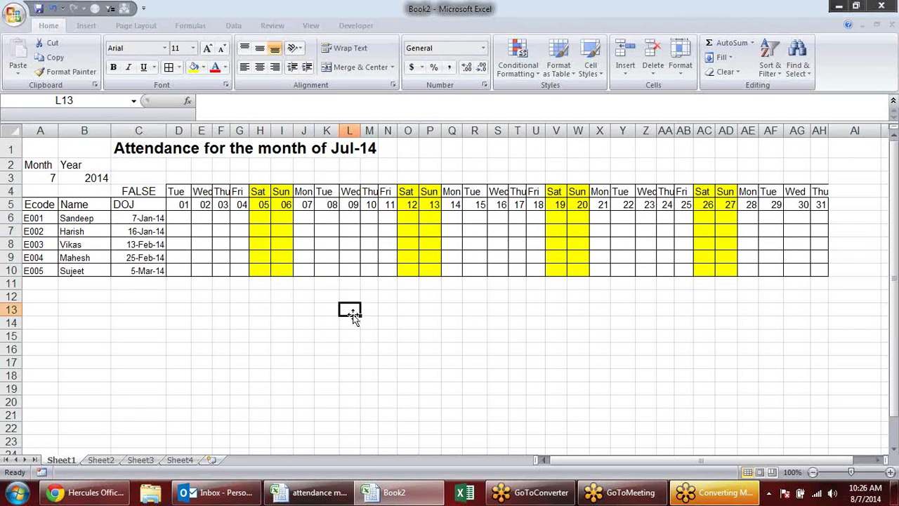
{"action": "left_click", "coordinate": [530, 76]}
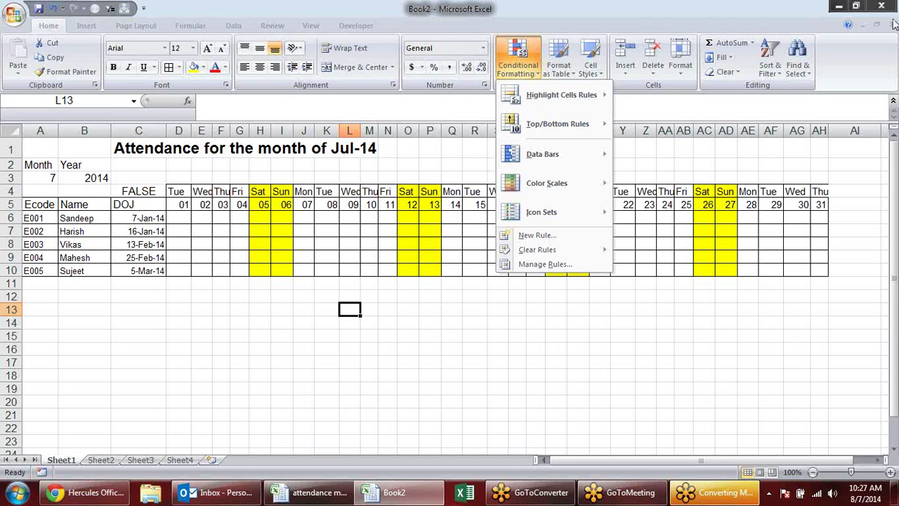
- Close the conditional formatting options and briefly select the Friday cells G4:G10 on Jul-14
{"action": "left_click", "coordinate": [893, 77]}
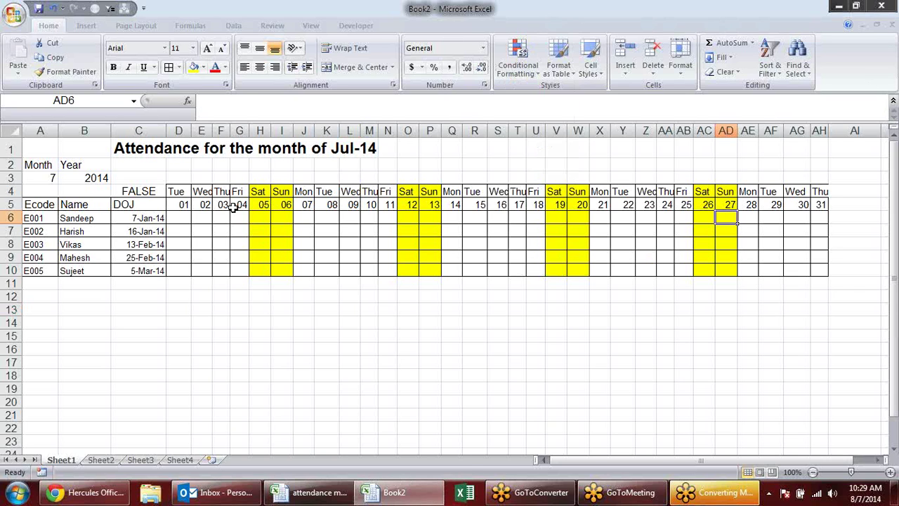
{"action": "left_click_drag", "start_coordinate": [239, 193], "coordinate": [242, 267]}
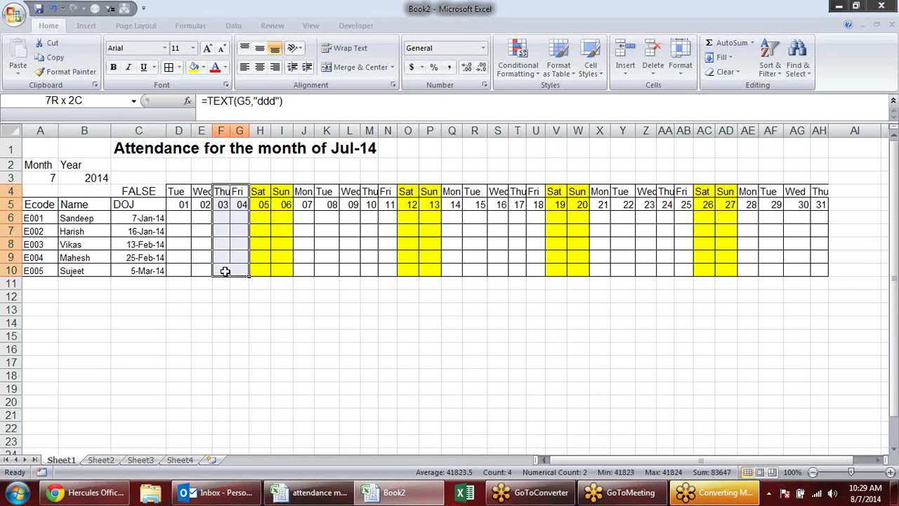
{"action": "left_click", "coordinate": [262, 297]}
- Copy holiday dates A1:A20 from the attendance monitoring system workbook's holiday sheet, returning to Book2
{"action": "left_click", "coordinate": [100, 460]}
{"action": "key", "text": "ctrl+Tab"}
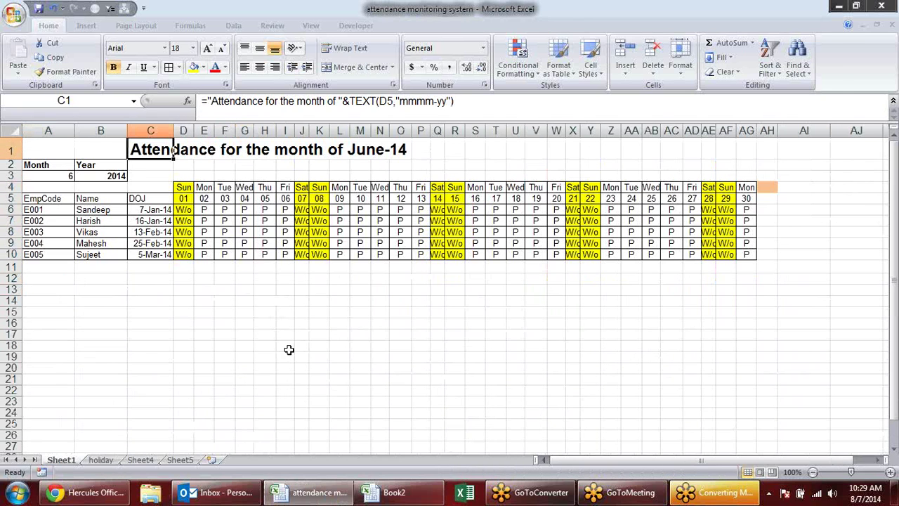
{"action": "left_click", "coordinate": [101, 459]}
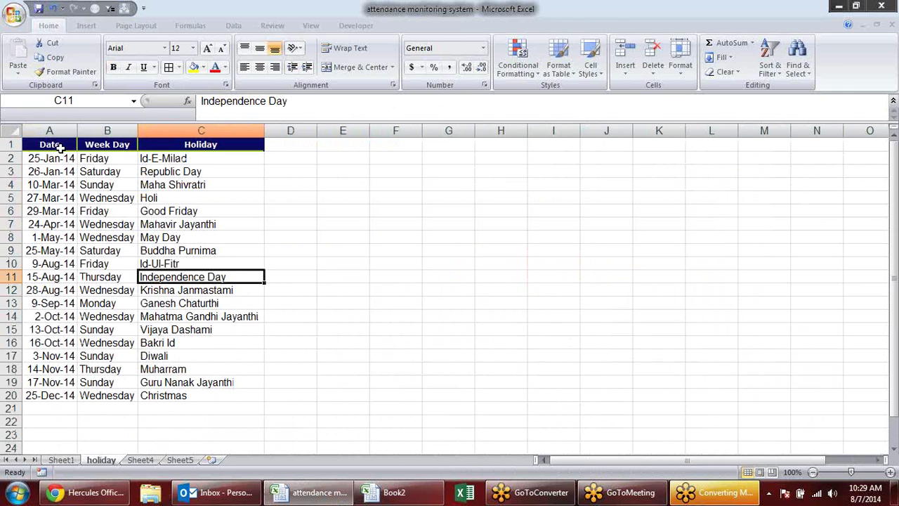
{"action": "left_click_drag", "start_coordinate": [49, 147], "coordinate": [53, 395]}
{"action": "key", "text": "ctrl+c"}
{"action": "key", "text": "ctrl+Tab"}
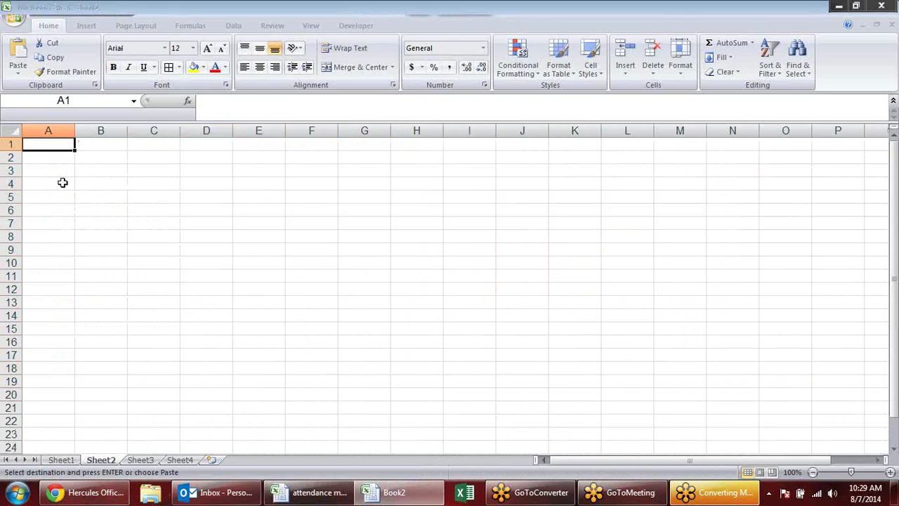
- Paste the holiday dates into A1:A20 of Sheet2, autofit column A, and select A2:A20
{"action": "key", "text": "Return"}
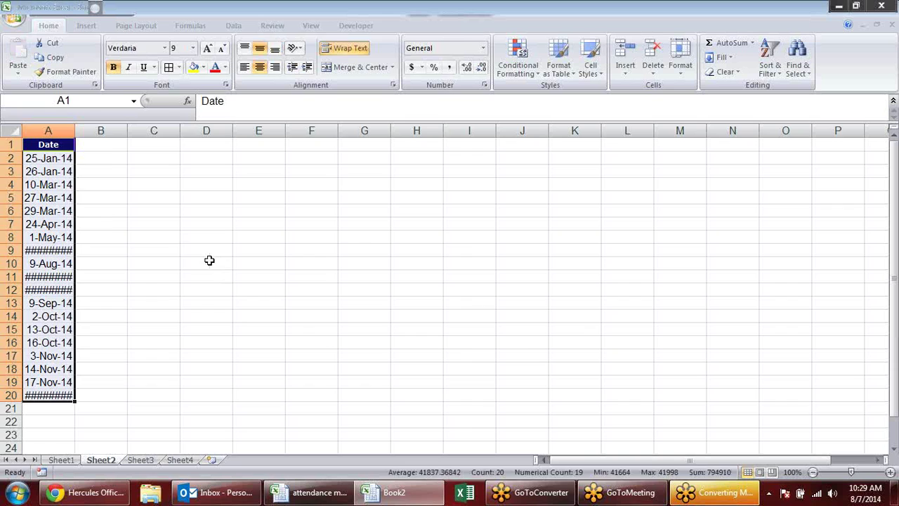
{"action": "left_click", "coordinate": [207, 262]}
{"action": "double_click", "coordinate": [78, 131]}
{"action": "left_click", "coordinate": [156, 223]}
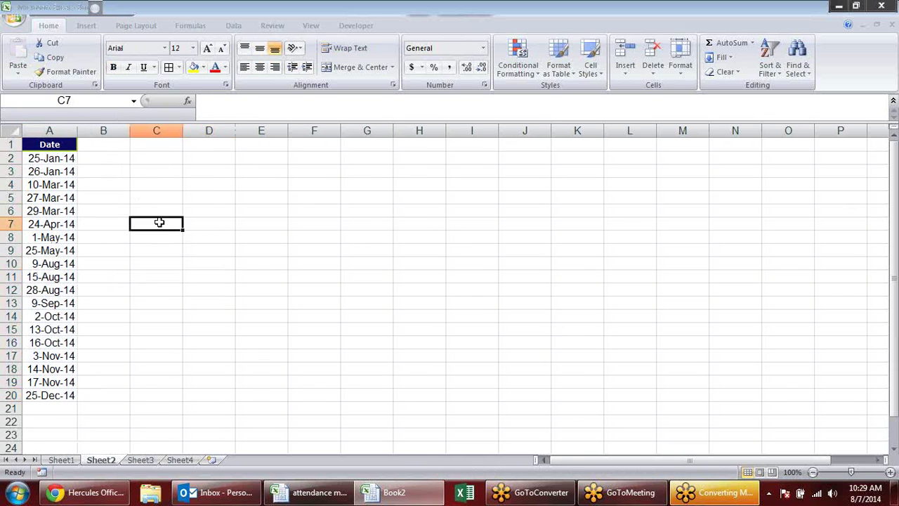
{"action": "left_click_drag", "start_coordinate": [51, 159], "coordinate": [35, 395]}
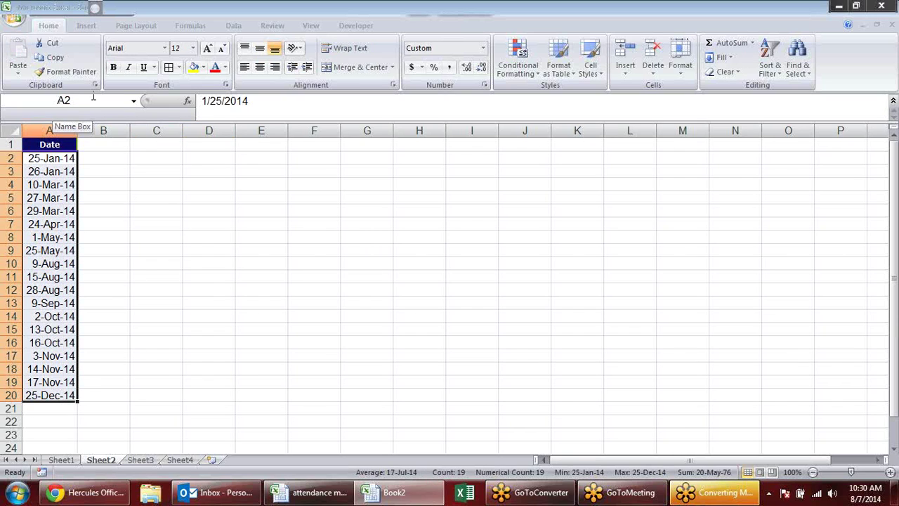
- Try a test formula referencing the holiday dates A2:A20, then cancel it
{"action": "left_click", "coordinate": [212, 226]}
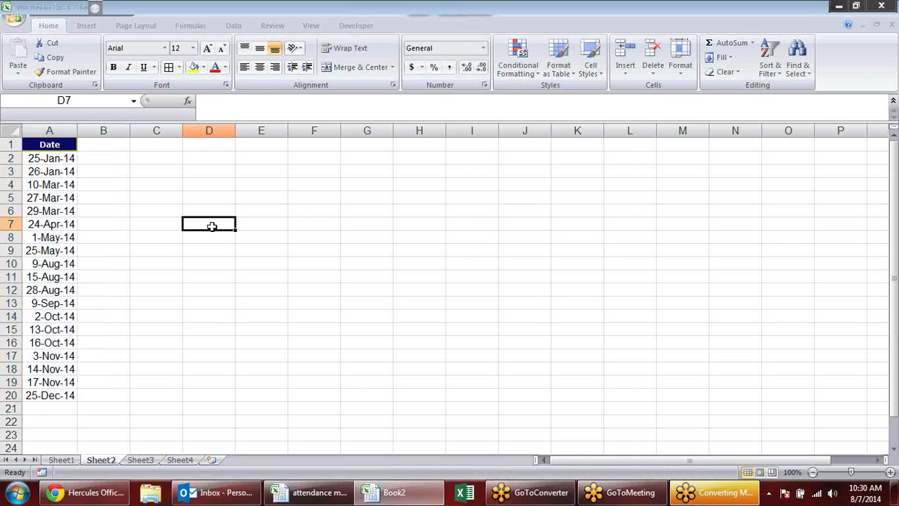
{"action": "type", "text": "="}
{"action": "mouse_move", "coordinate": [70, 158]}
{"action": "left_mouse_down"}
{"action": "mouse_move", "coordinate": [60, 422]}
{"action": "mouse_move", "coordinate": [55, 361]}
{"action": "left_mouse_up"}
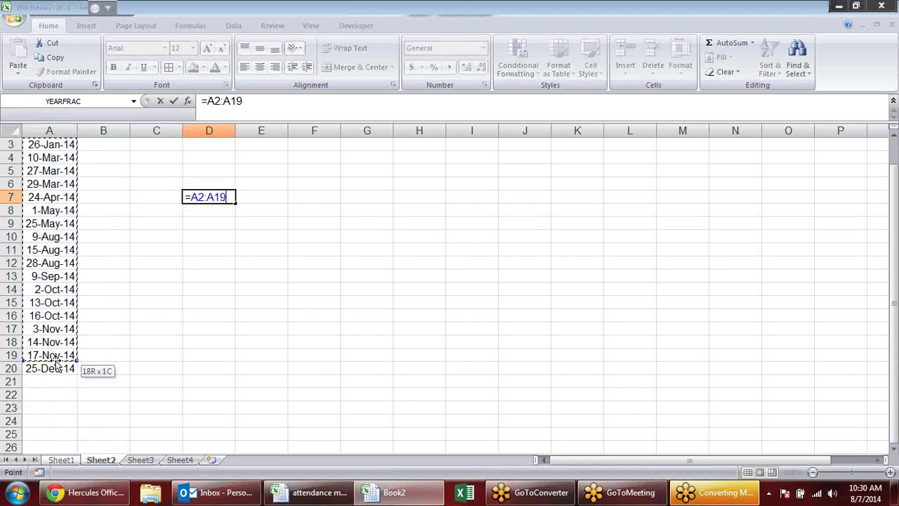
{"action": "scroll", "coordinate": [105, 376], "scroll_direction": "up", "scroll_amount": 1}
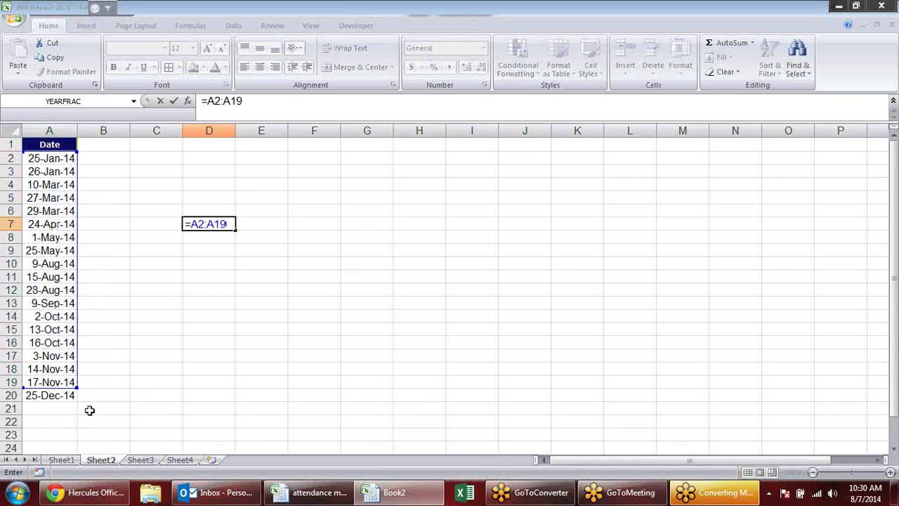
{"action": "left_click_drag", "start_coordinate": [77, 388], "coordinate": [78, 401]}
{"action": "key", "text": "Escape"}
- Name the holiday date range A2:A20 'hl' via the Name Box
{"action": "left_click", "coordinate": [67, 160]}
{"action": "left_click_drag", "start_coordinate": [67, 163], "coordinate": [56, 396]}
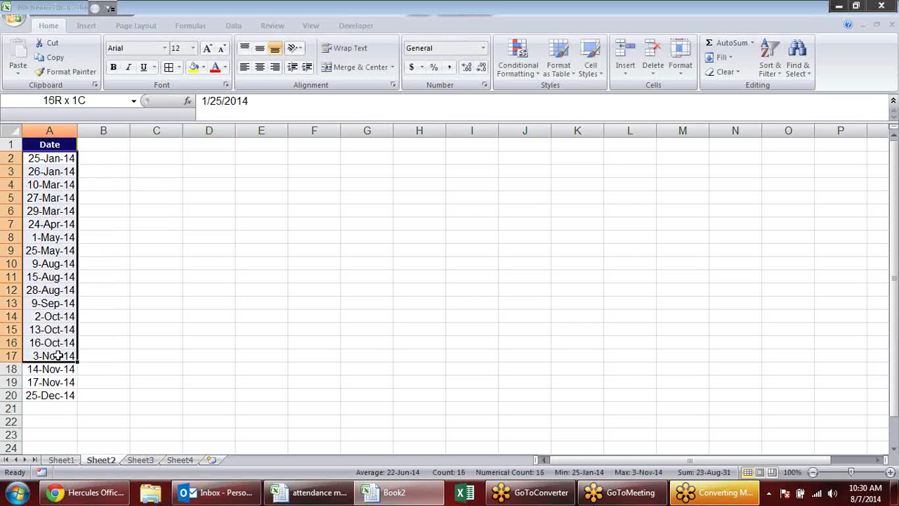
{"action": "left_click", "coordinate": [102, 100]}
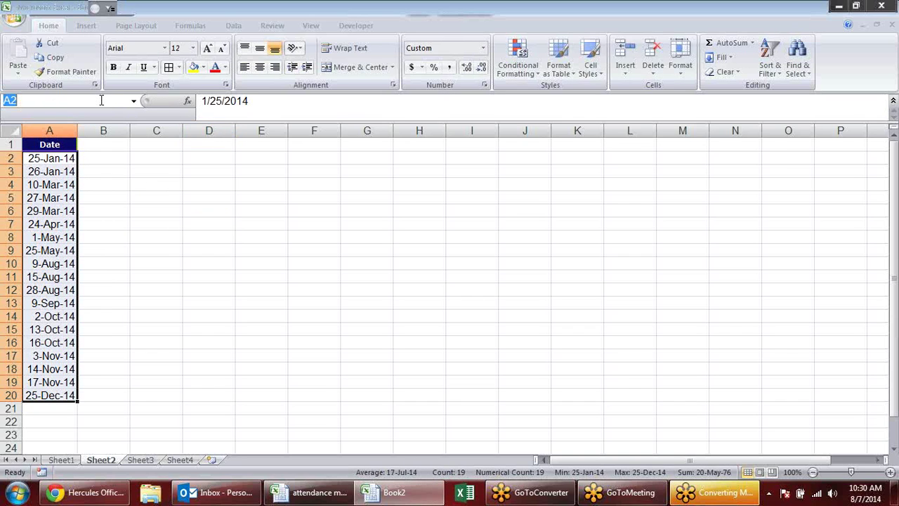
{"action": "type", "text": "hl"}
- Test the new name by entering =hl in an empty cell, then cancel
{"action": "left_click", "coordinate": [147, 185]}
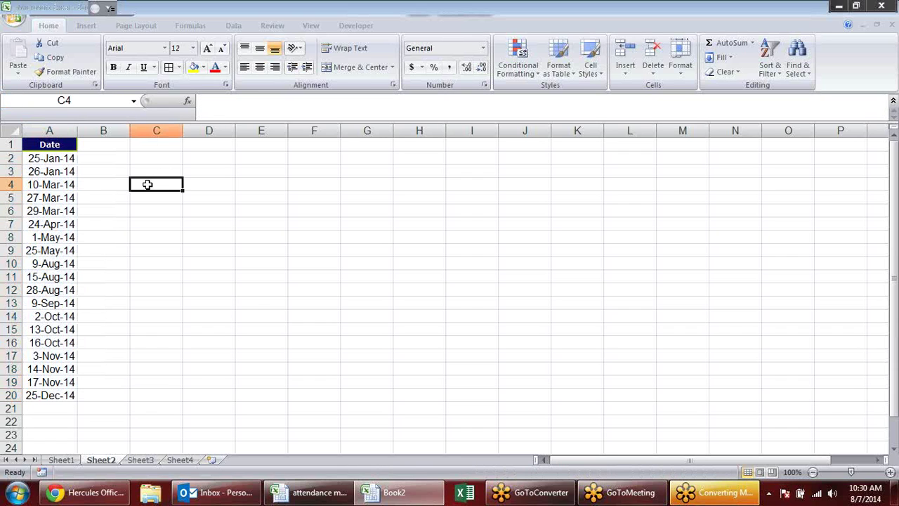
{"action": "type", "text": "=j"}
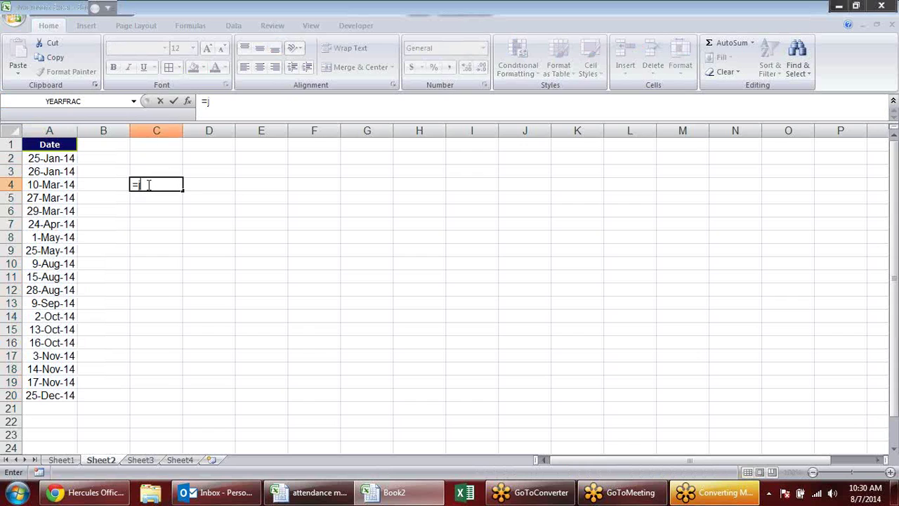
{"action": "key", "text": "BackSpace"}
{"action": "type", "text": "hl"}
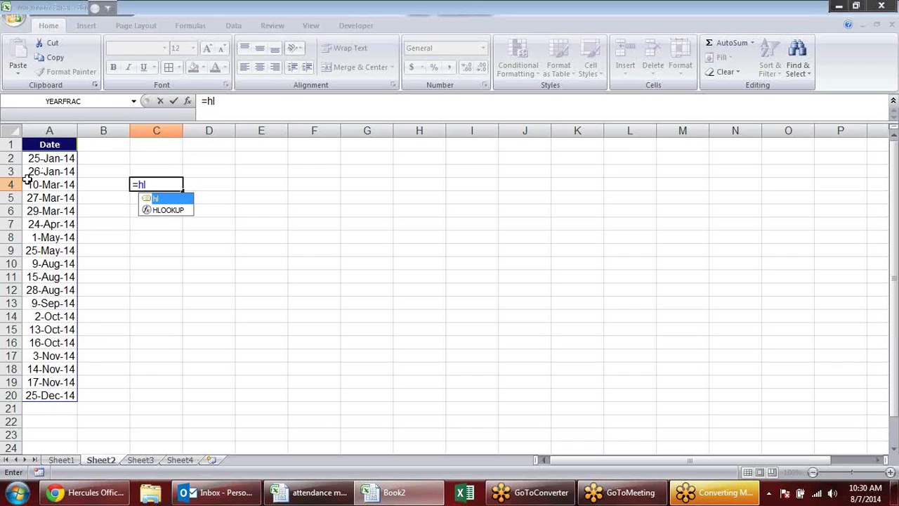
{"action": "key", "text": "Escape"}
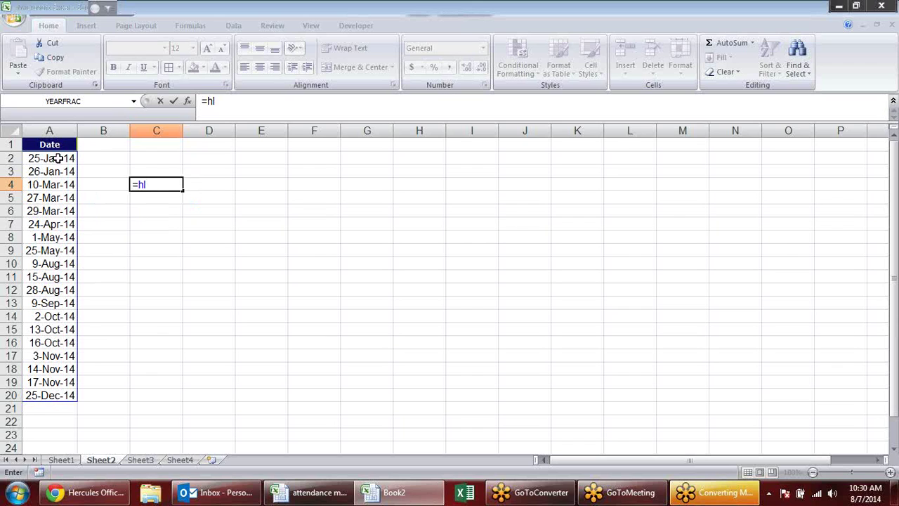
{"action": "key", "text": "Escape"}
{"action": "left_click", "coordinate": [159, 343]}
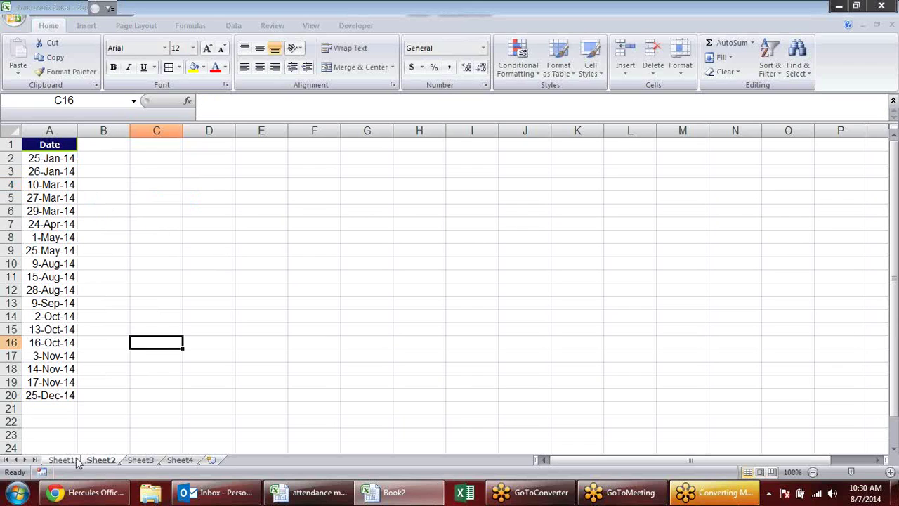
- On Sheet1, replace C4's formula with =COUNTIF(hl,D$5)
{"action": "left_click", "coordinate": [61, 460]}
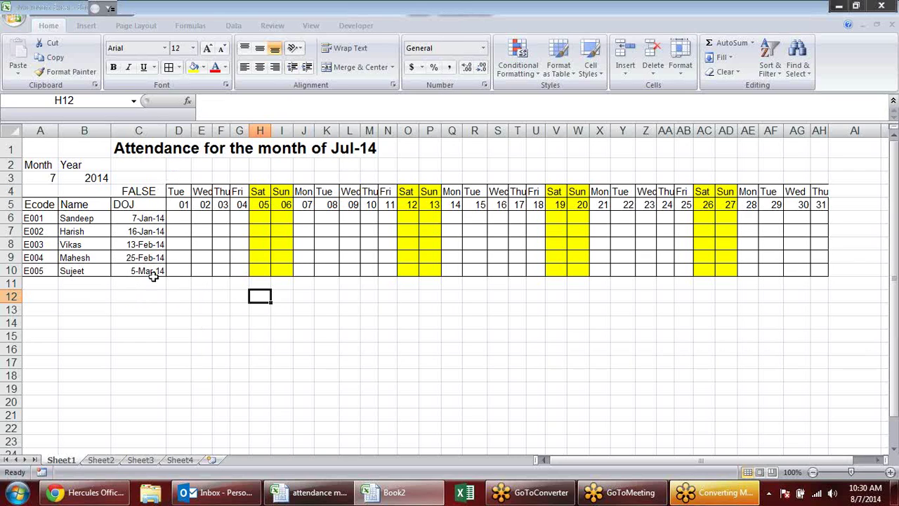
{"action": "left_click", "coordinate": [116, 296]}
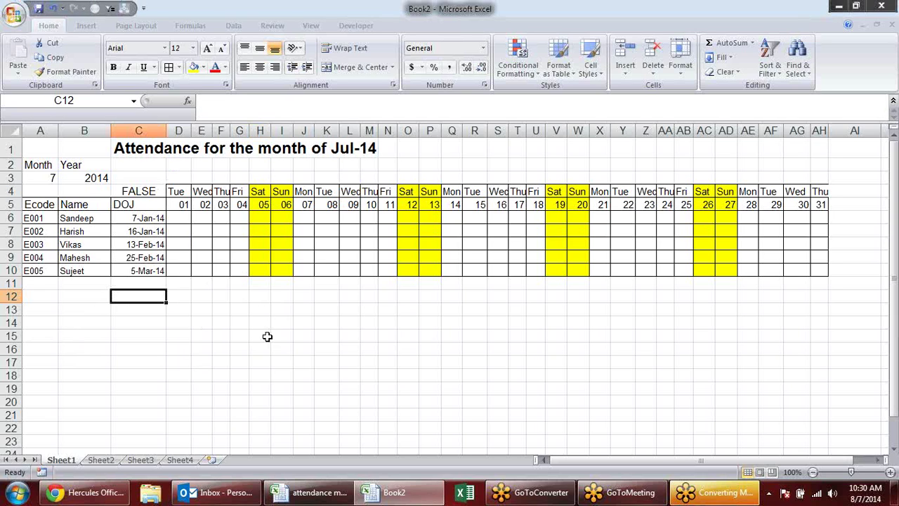
{"action": "left_click", "coordinate": [159, 188]}
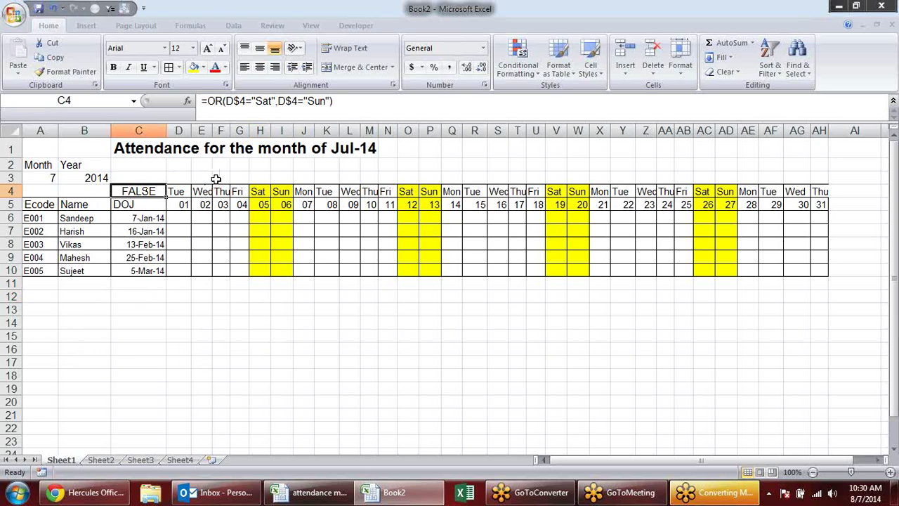
{"action": "key", "text": "Delete"}
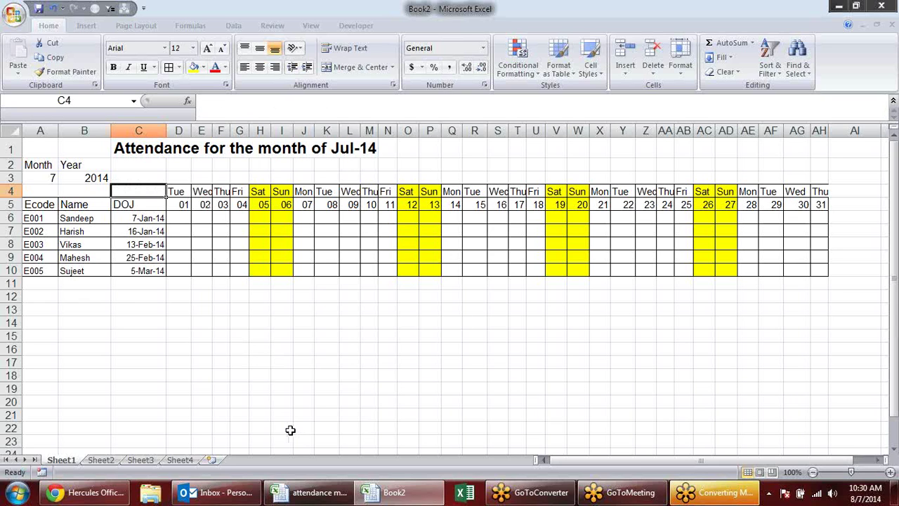
{"action": "type", "text": "="}
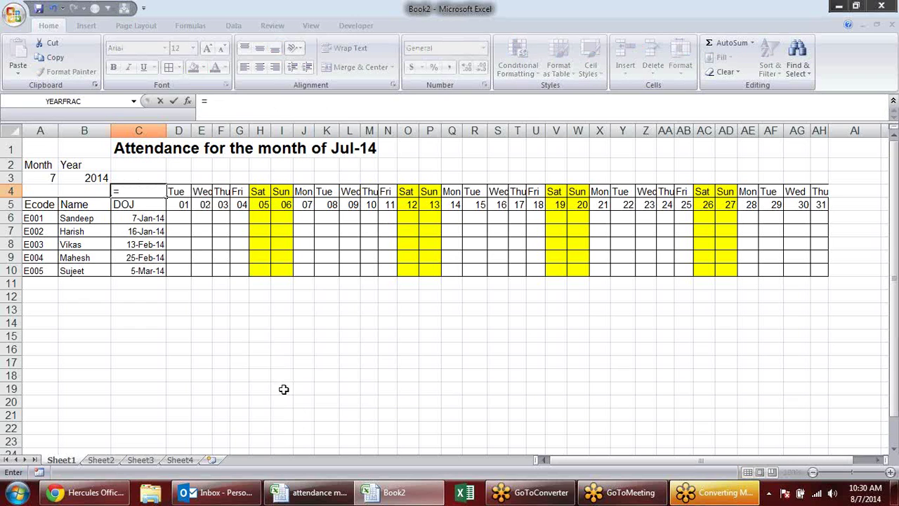
{"action": "type", "text": "coun"}
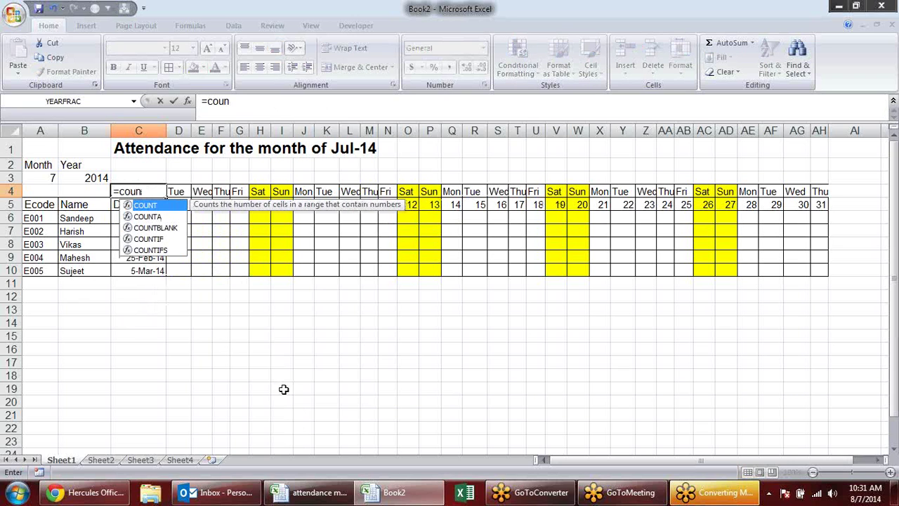
{"action": "key", "text": "Down"}
{"action": "key", "text": "Down"}
{"action": "key", "text": "Down"}
{"action": "key", "text": "Tab"}
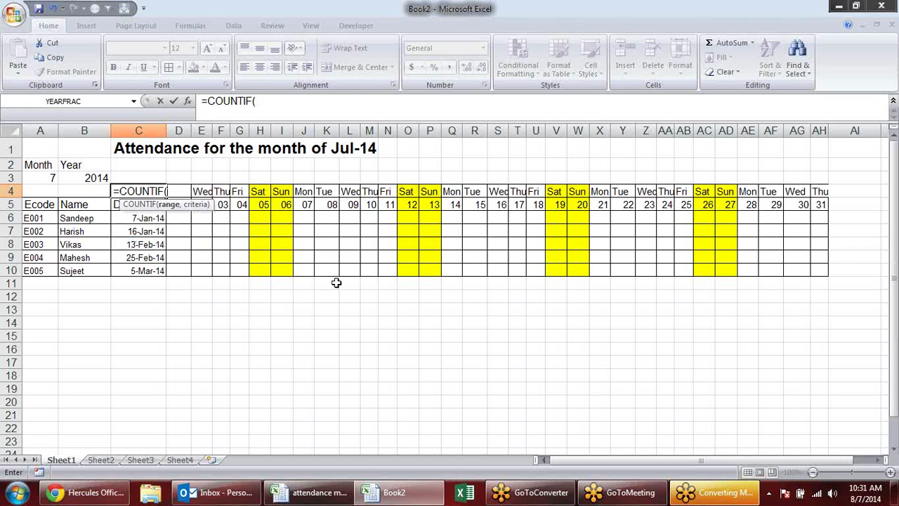
{"action": "type", "text": "hl"}
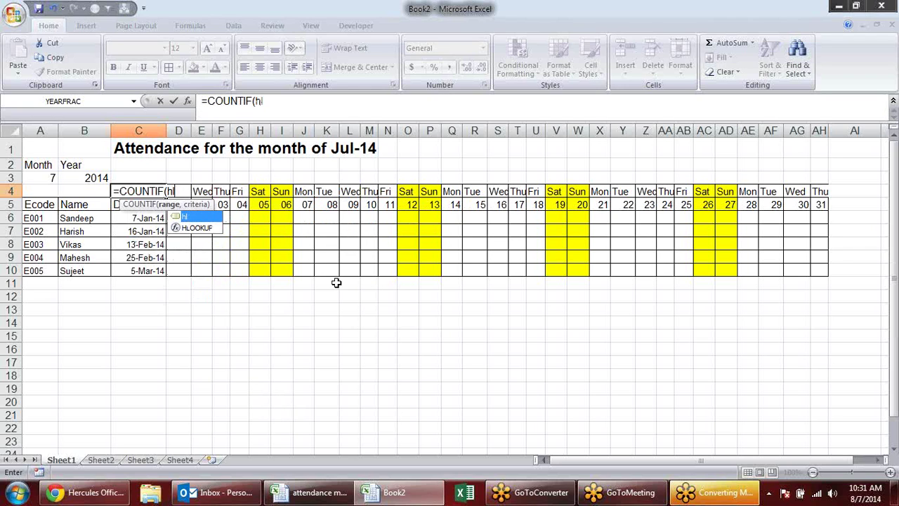
{"action": "type", "text": ","}
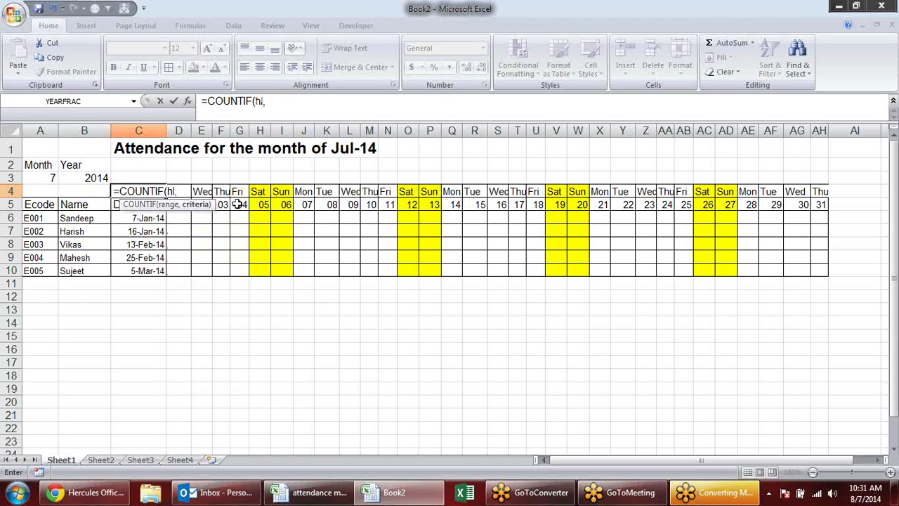
{"action": "left_click", "coordinate": [240, 204]}
{"action": "key", "text": "Left"}
{"action": "key", "text": "Left"}
{"action": "key", "text": "Left"}
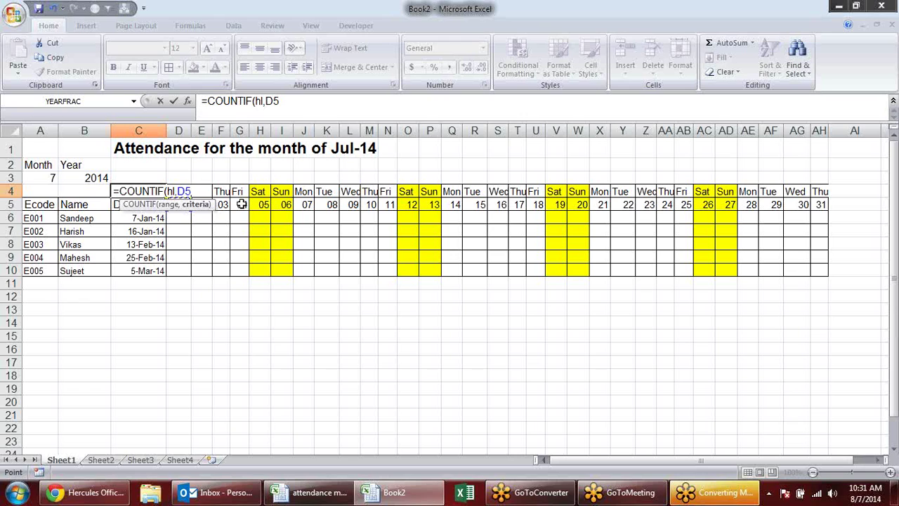
{"action": "type", "text": ")"}
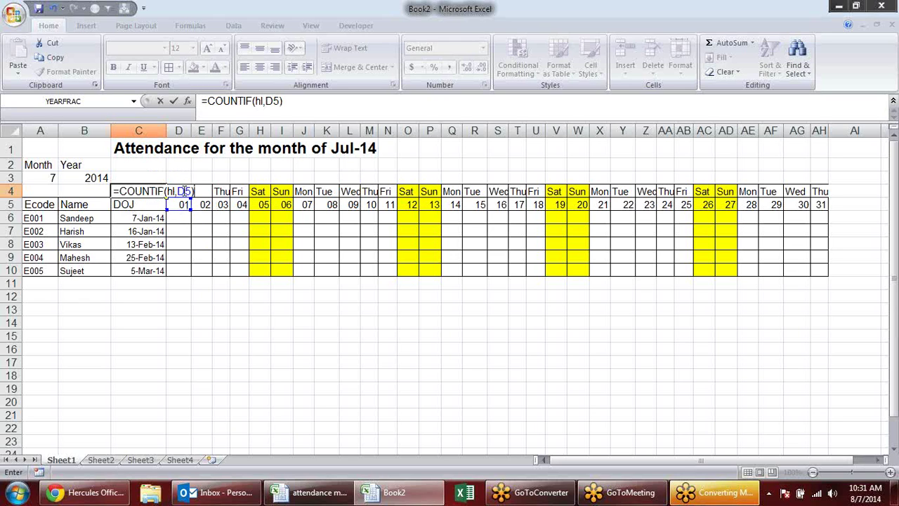
{"action": "left_click", "coordinate": [184, 191]}
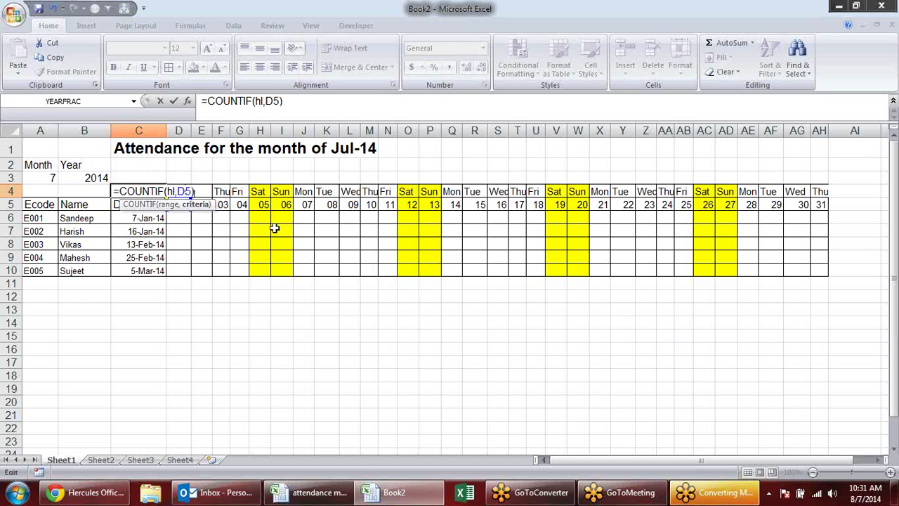
{"action": "type", "text": "$"}
{"action": "key", "text": "Return"}
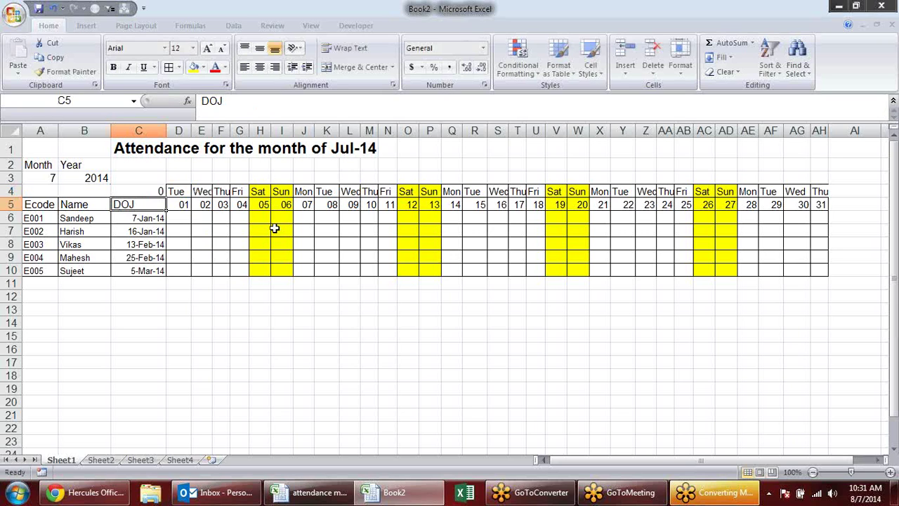
- Add the >0 comparison so C4 reads =COUNTIF(hl,D$5)>0, and copy the formula text
{"action": "double_click", "coordinate": [152, 187]}
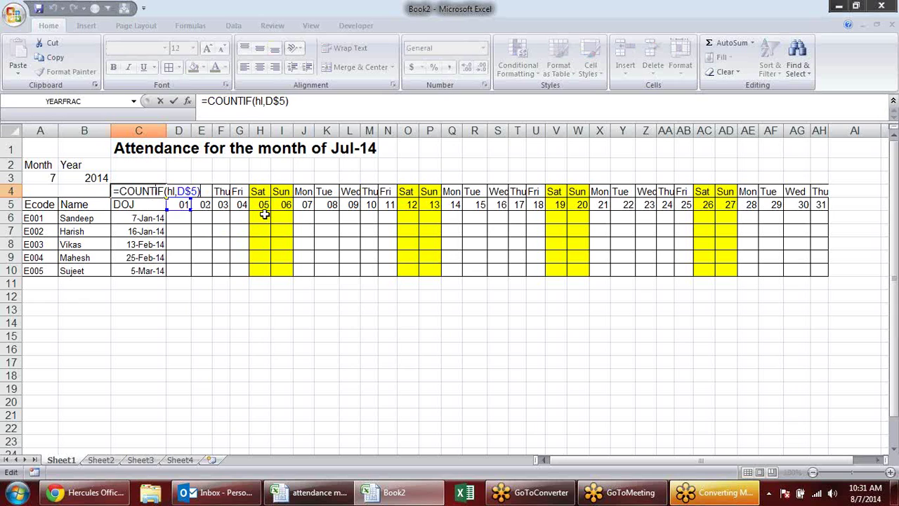
{"action": "type", "text": "0"}
{"action": "key", "text": "Return"}
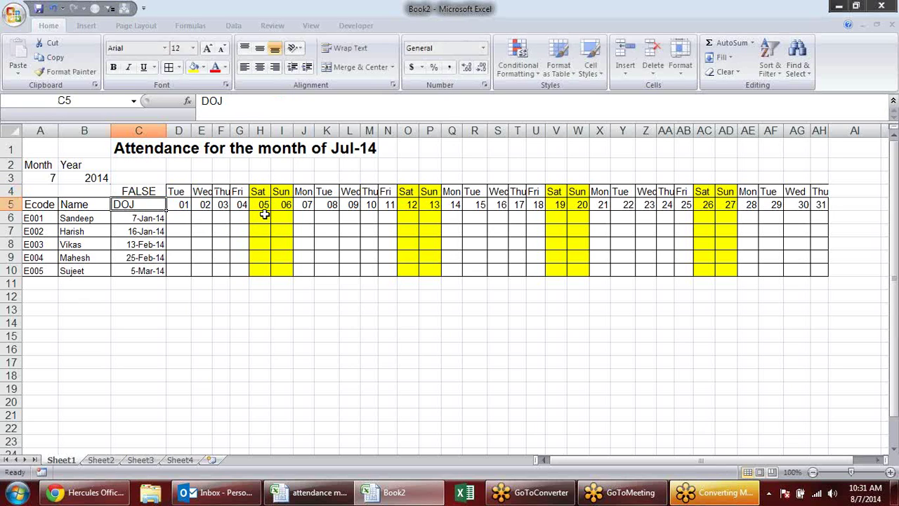
{"action": "double_click", "coordinate": [157, 192]}
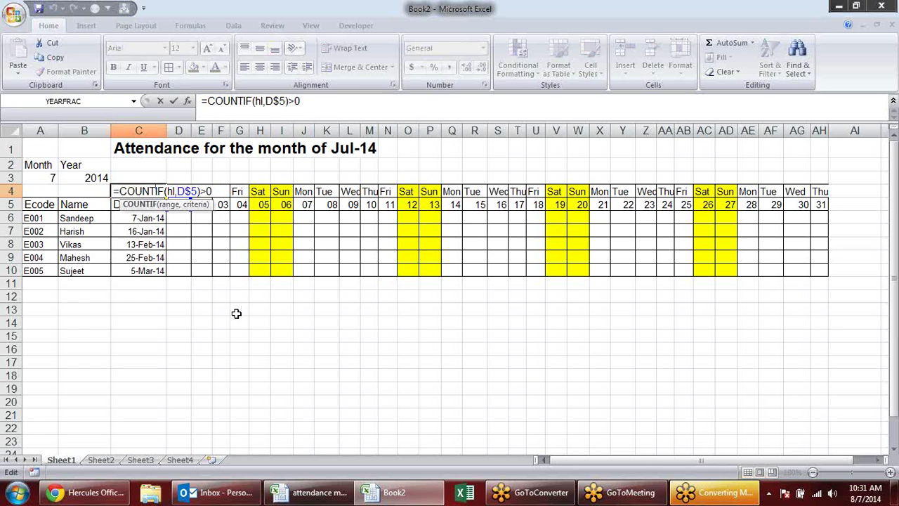
{"action": "key", "text": "Return"}
{"action": "left_click", "coordinate": [152, 194]}
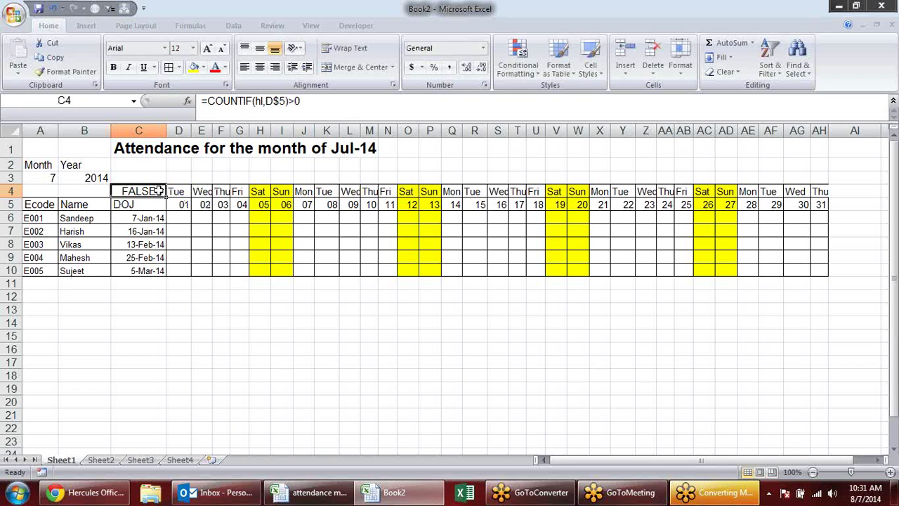
{"action": "left_click_drag", "start_coordinate": [321, 101], "coordinate": [201, 101]}
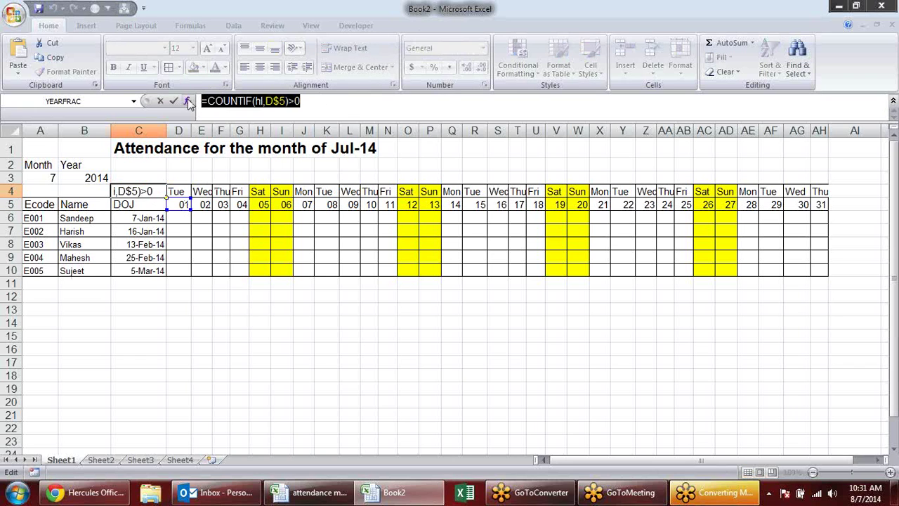
{"action": "key", "text": "Escape"}
{"action": "left_click", "coordinate": [181, 196]}
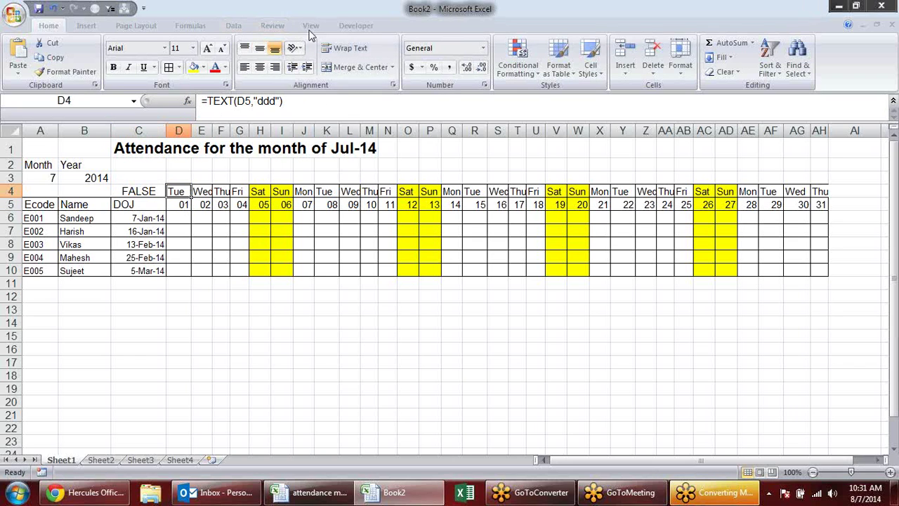
- Create a formula rule =COUNTIF(hl,D$5)>0 on D4 with a gold fill
{"action": "left_click", "coordinate": [184, 204]}
{"action": "left_click", "coordinate": [181, 192]}
{"action": "left_click", "coordinate": [517, 60]}
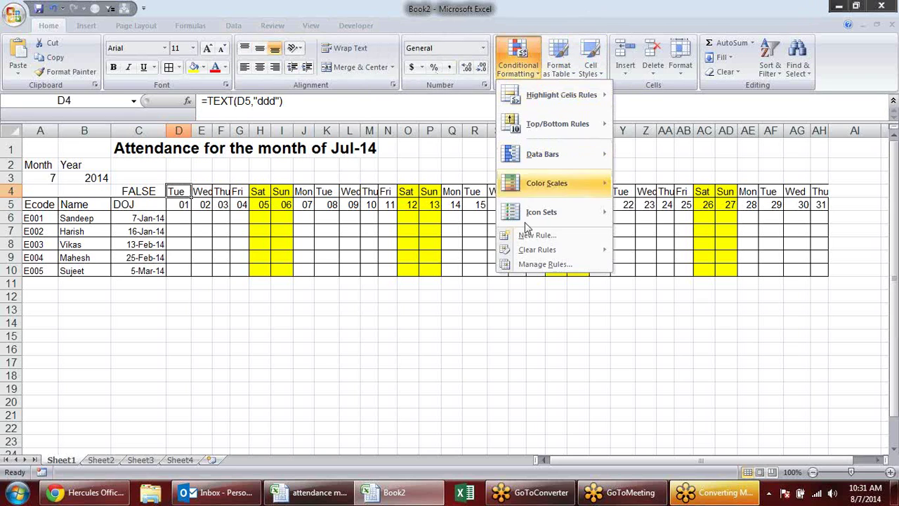
{"action": "left_click", "coordinate": [537, 236]}
{"action": "left_click", "coordinate": [264, 170]}
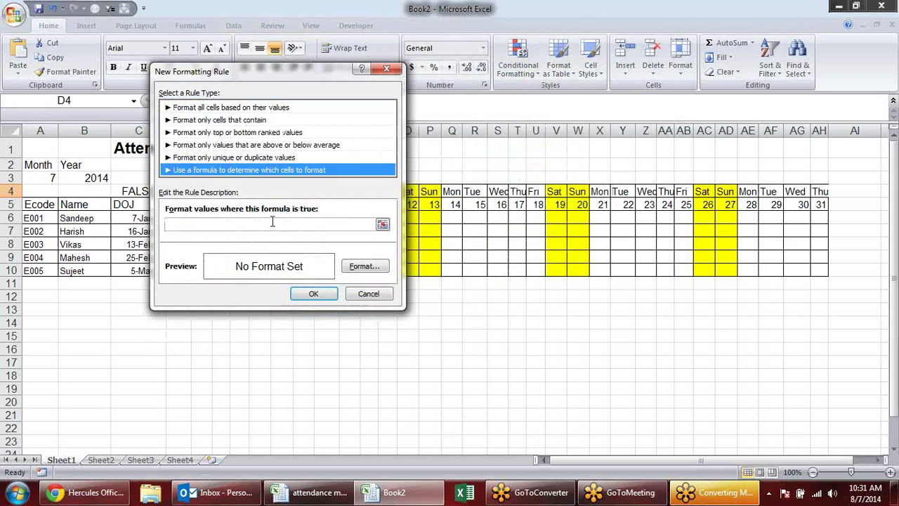
{"action": "left_click", "coordinate": [276, 223]}
{"action": "key", "text": "ctrl+v"}
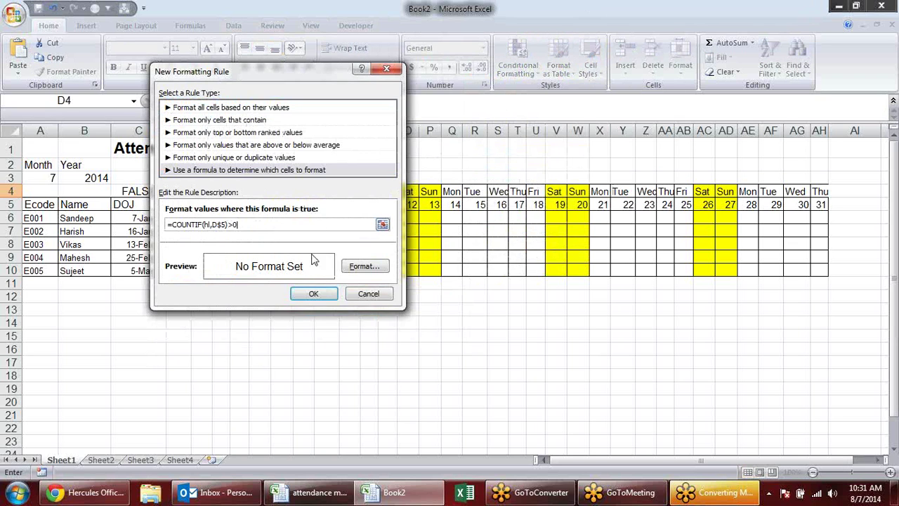
{"action": "left_click", "coordinate": [365, 266]}
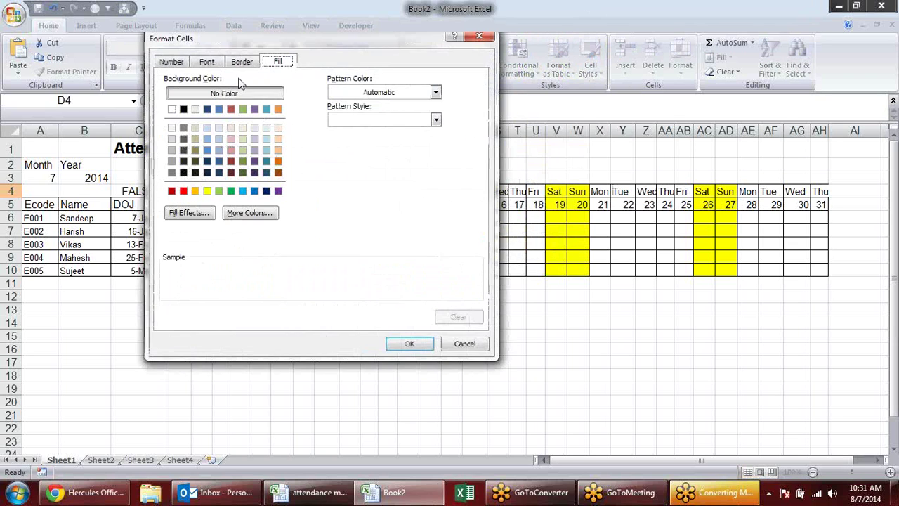
{"action": "left_click", "coordinate": [195, 191]}
{"action": "left_click", "coordinate": [410, 343]}
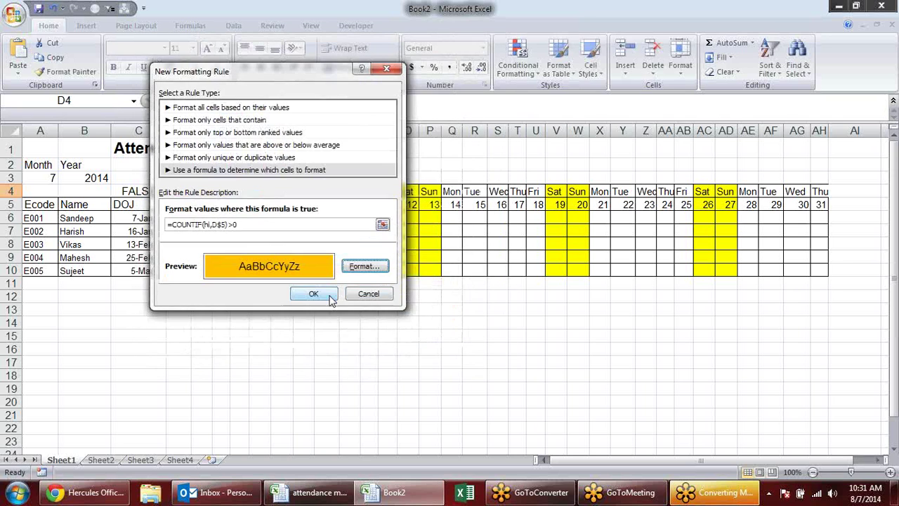
{"action": "left_click", "coordinate": [327, 299]}
- Copy D4's formatting across the grid D4:AH10 with Format Painter
{"action": "left_click", "coordinate": [67, 71]}
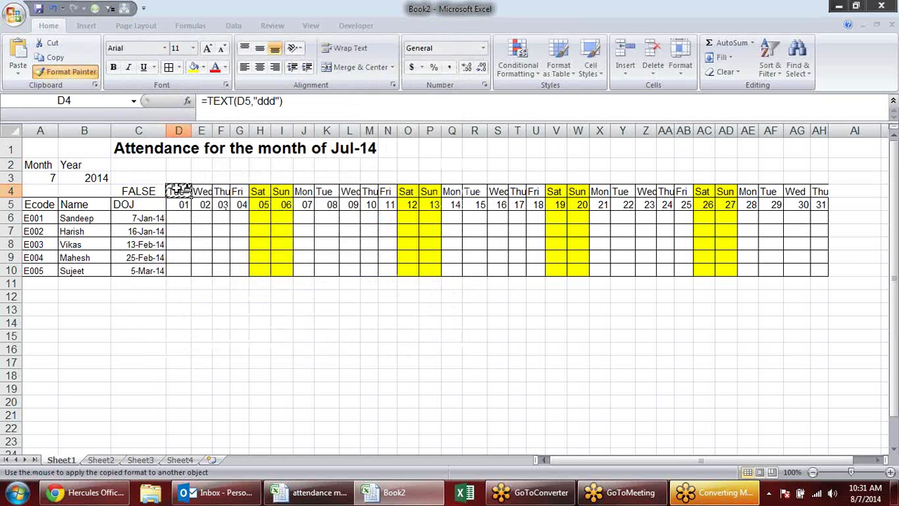
{"action": "mouse_move", "coordinate": [179, 192]}
{"action": "left_mouse_down"}
{"action": "mouse_move", "coordinate": [786, 295]}
{"action": "mouse_move", "coordinate": [818, 270]}
{"action": "left_mouse_up"}
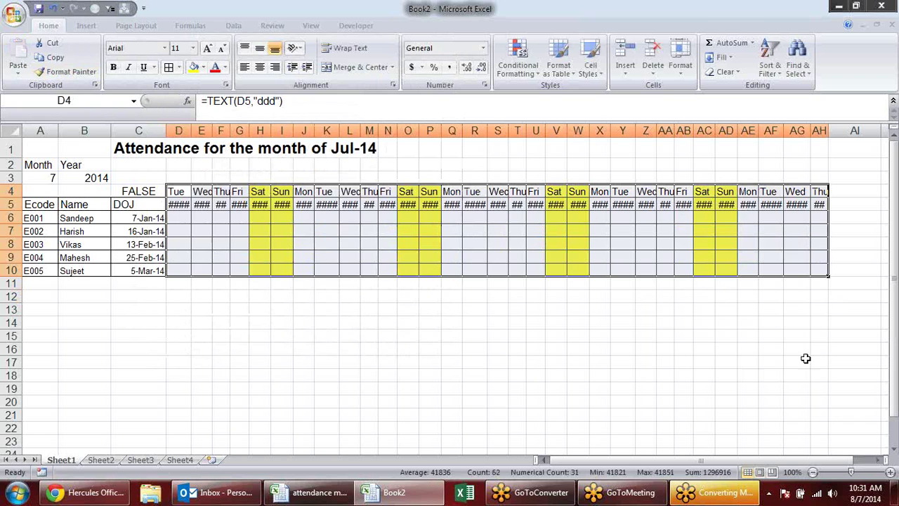
{"action": "left_click", "coordinate": [578, 335]}
- Give the dates in D5:AH5 the custom 'dd' number format
{"action": "mouse_move", "coordinate": [175, 205]}
{"action": "left_mouse_down"}
{"action": "mouse_move", "coordinate": [745, 225]}
{"action": "mouse_move", "coordinate": [819, 204]}
{"action": "left_mouse_up"}
{"action": "key", "text": "ctrl+1"}
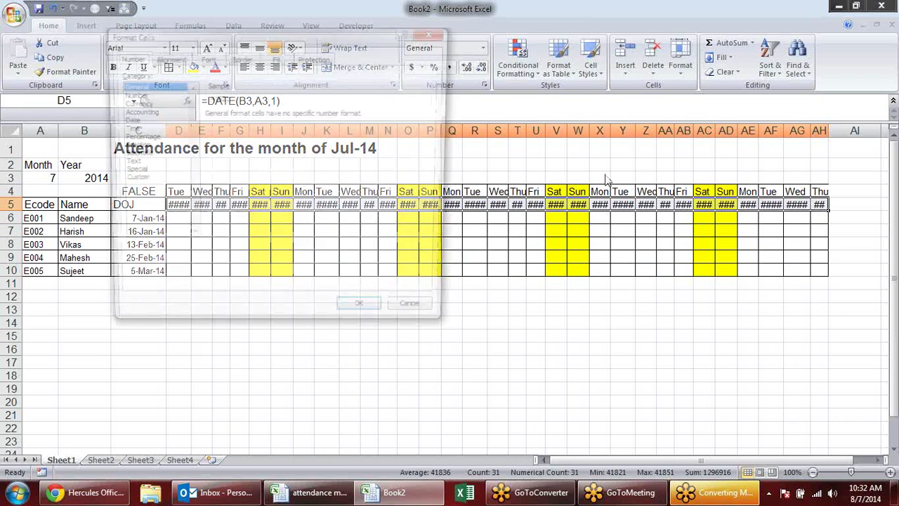
{"action": "left_click", "coordinate": [172, 181]}
{"action": "double_click", "coordinate": [274, 125]}
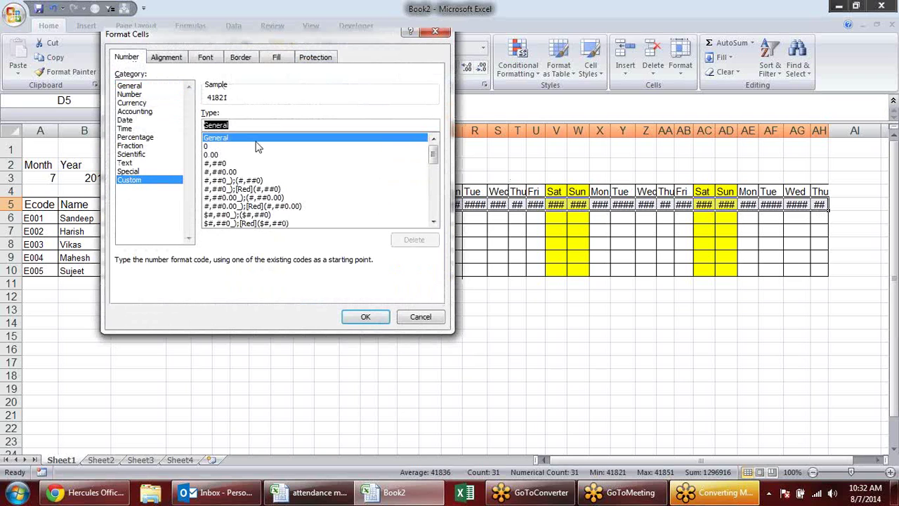
{"action": "type", "text": "dd"}
{"action": "left_click", "coordinate": [366, 316]}
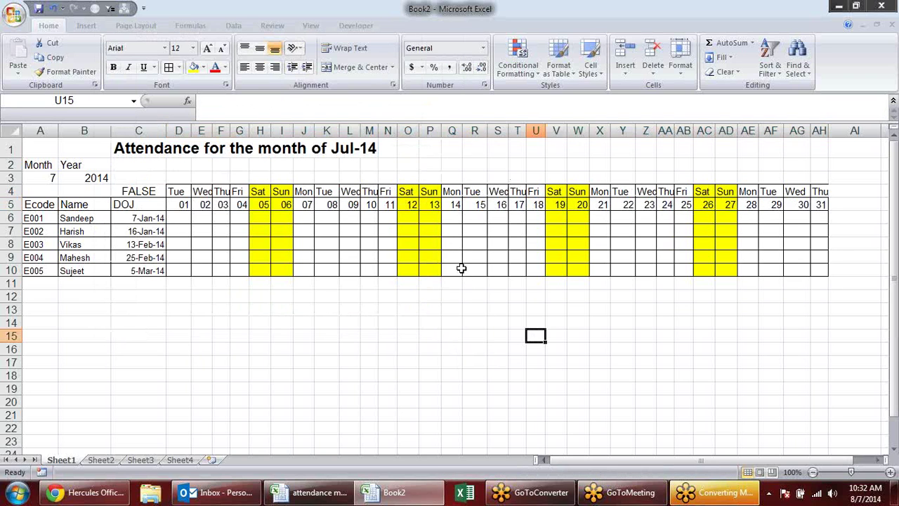
- Choose month 8 in the A3 dropdown so the sheet shows Aug-14
{"action": "left_click", "coordinate": [54, 177]}
{"action": "left_click", "coordinate": [64, 177]}
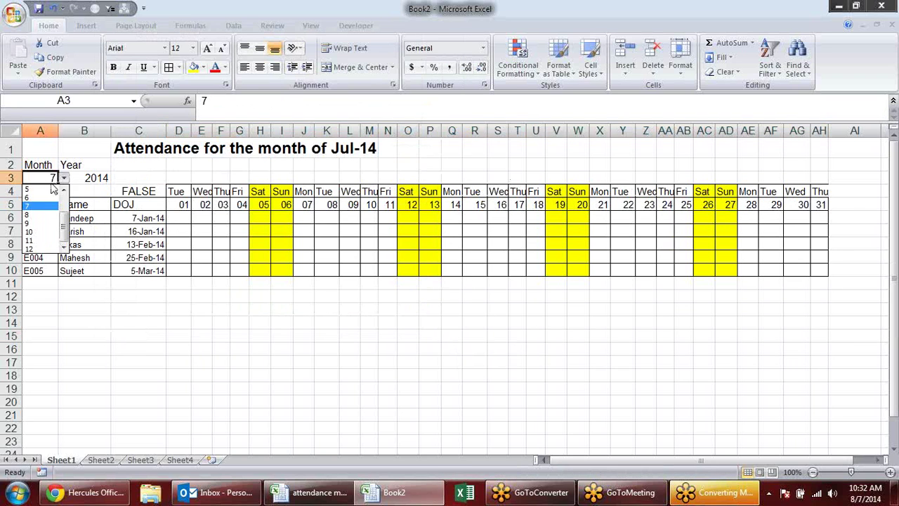
{"action": "left_click", "coordinate": [40, 216]}
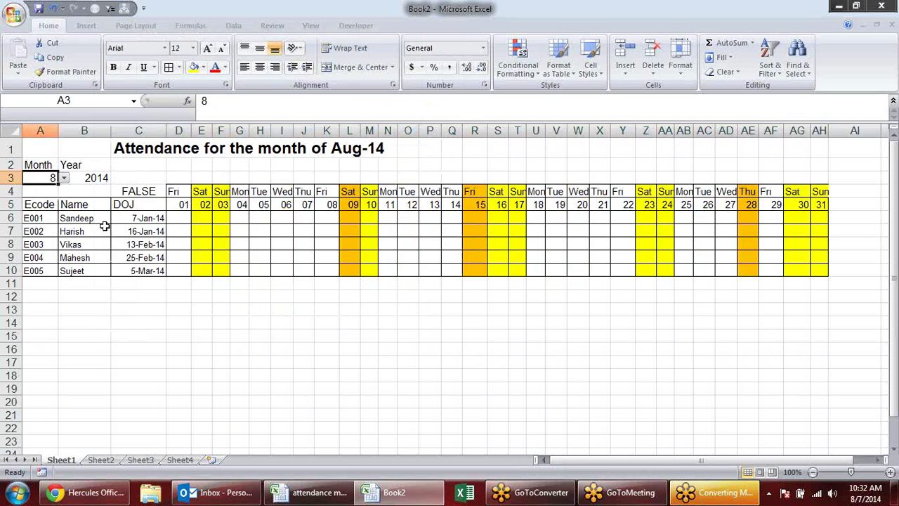
- Inspect the Sat 09 column cells L4, L7 and L10 and their formulas
{"action": "left_click", "coordinate": [351, 194]}
{"action": "left_click", "coordinate": [345, 244]}
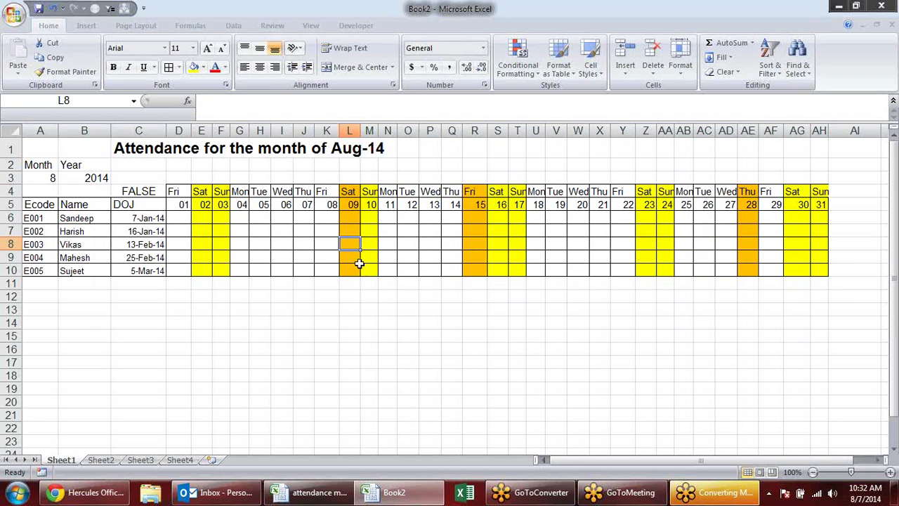
{"action": "left_click", "coordinate": [355, 259]}
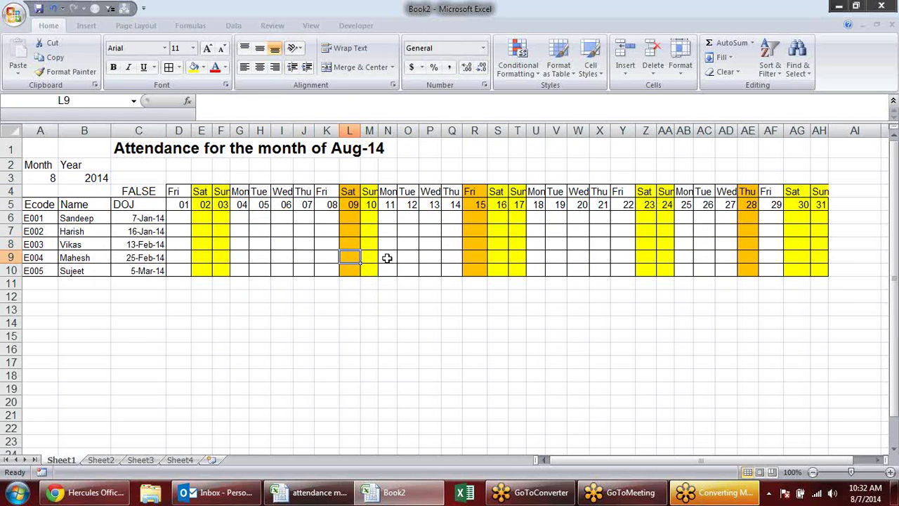
{"action": "left_click", "coordinate": [353, 191]}
{"action": "left_click", "coordinate": [348, 231]}
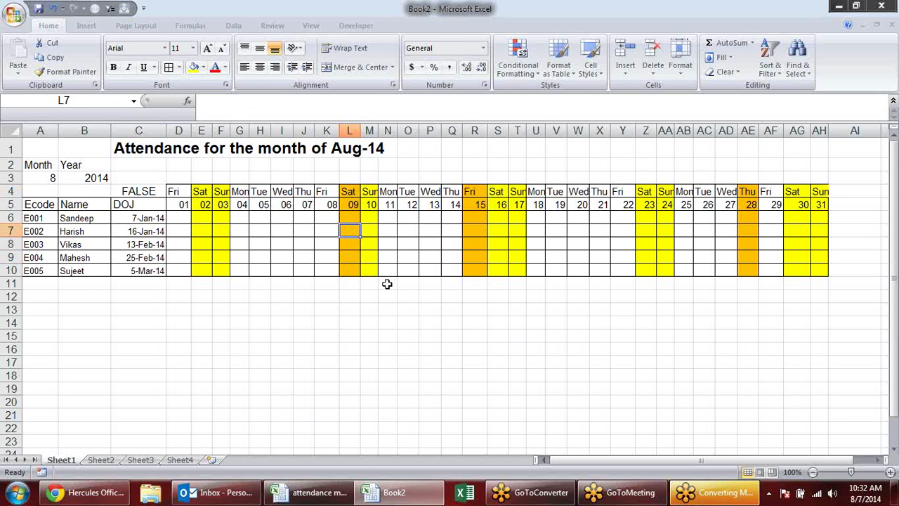
{"action": "left_click", "coordinate": [353, 192]}
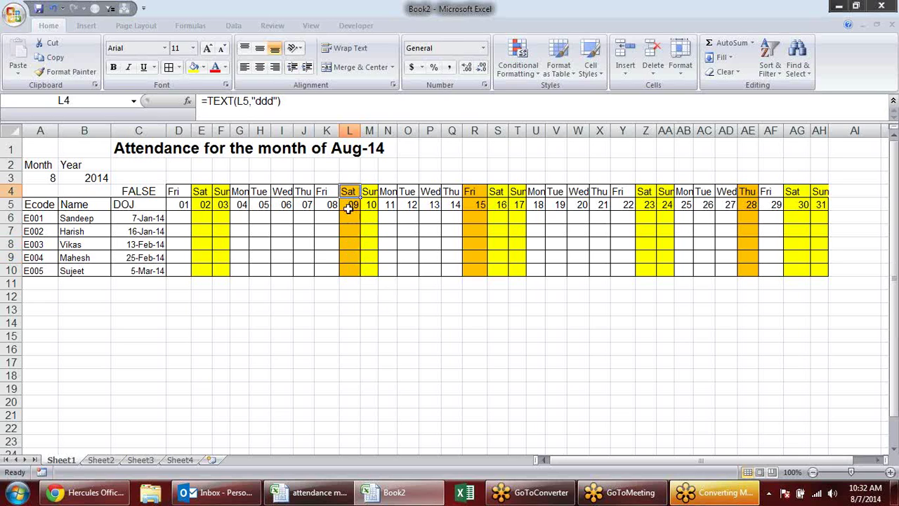
{"action": "left_click", "coordinate": [349, 232]}
{"action": "left_click", "coordinate": [348, 271]}
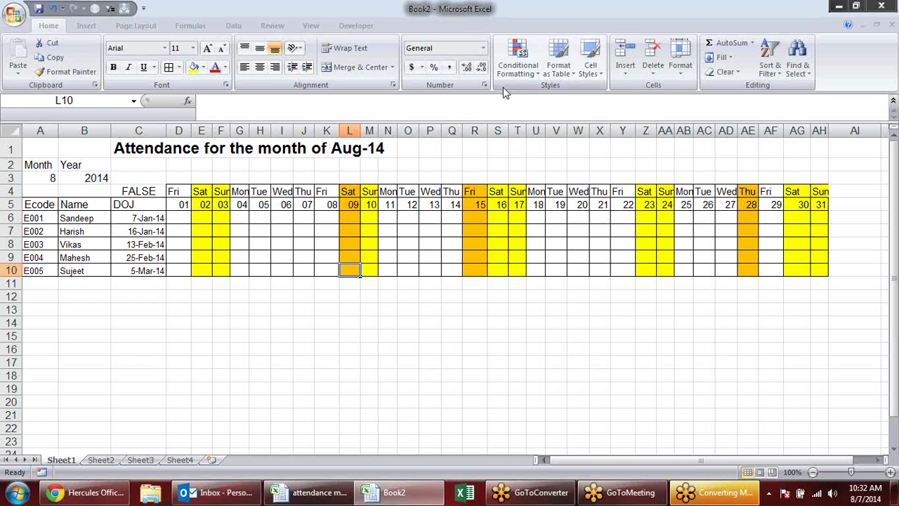
{"action": "left_click", "coordinate": [518, 57]}
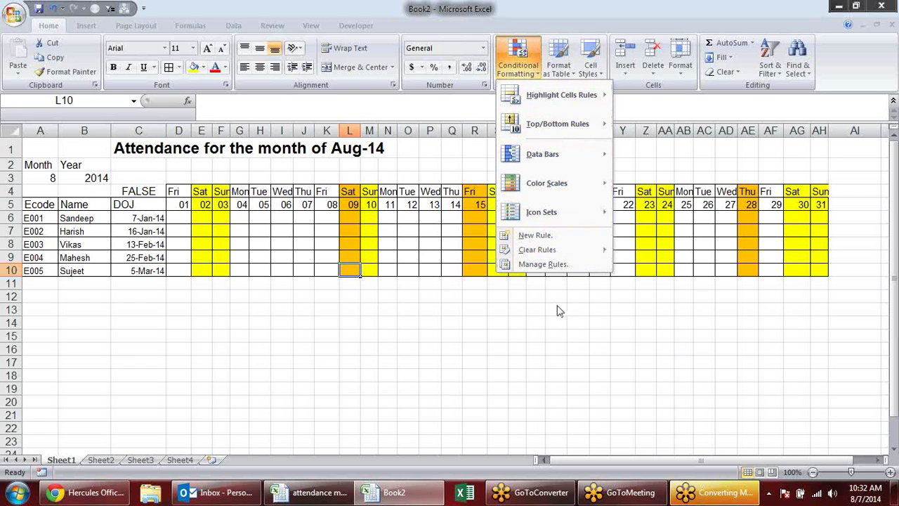
- In Manage Rules, move the weekend =OR rule above the holiday rule and apply
{"action": "left_click", "coordinate": [558, 263]}
{"action": "mouse_move", "coordinate": [346, 96]}
{"action": "left_mouse_down"}
{"action": "mouse_move", "coordinate": [428, 105]}
{"action": "mouse_move", "coordinate": [583, 236]}
{"action": "left_mouse_up"}
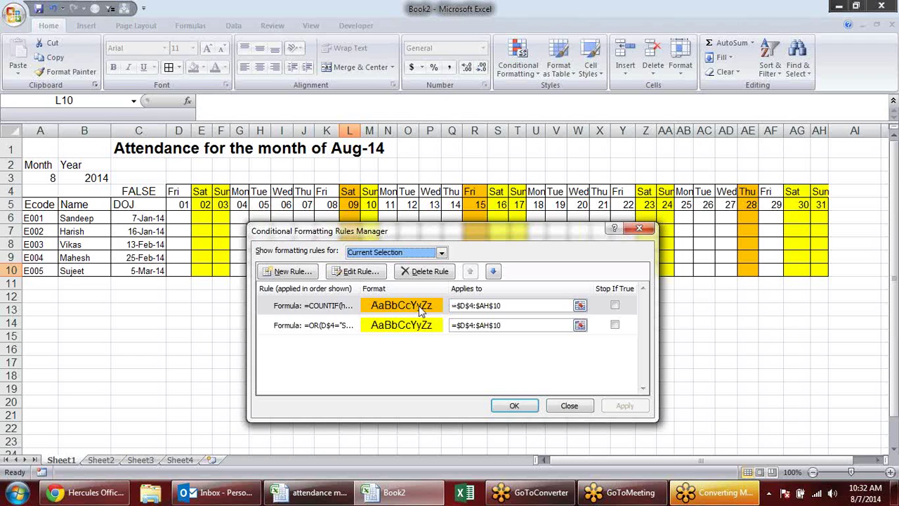
{"action": "left_click", "coordinate": [344, 325]}
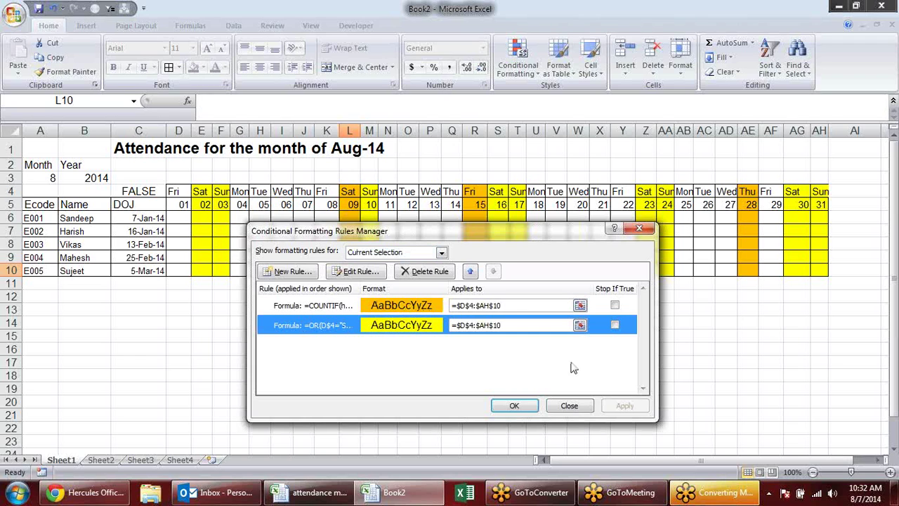
{"action": "left_click", "coordinate": [471, 272]}
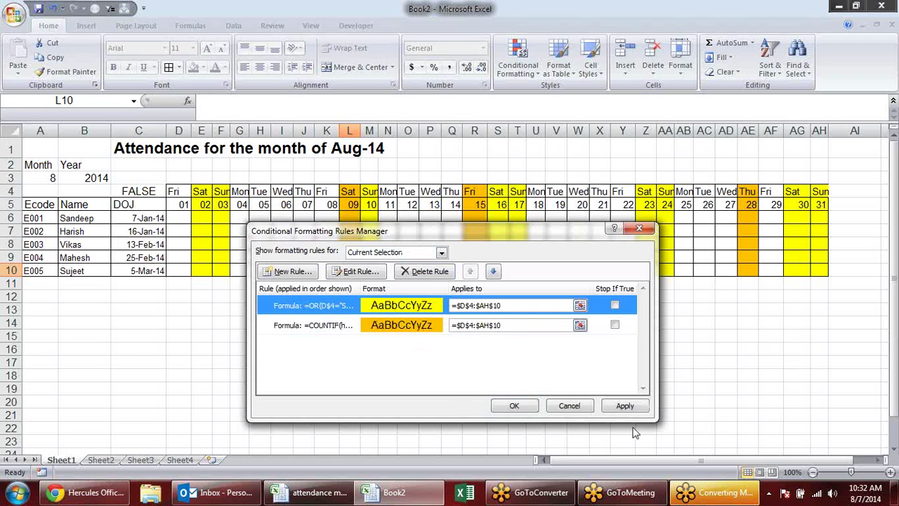
{"action": "left_click", "coordinate": [622, 406]}
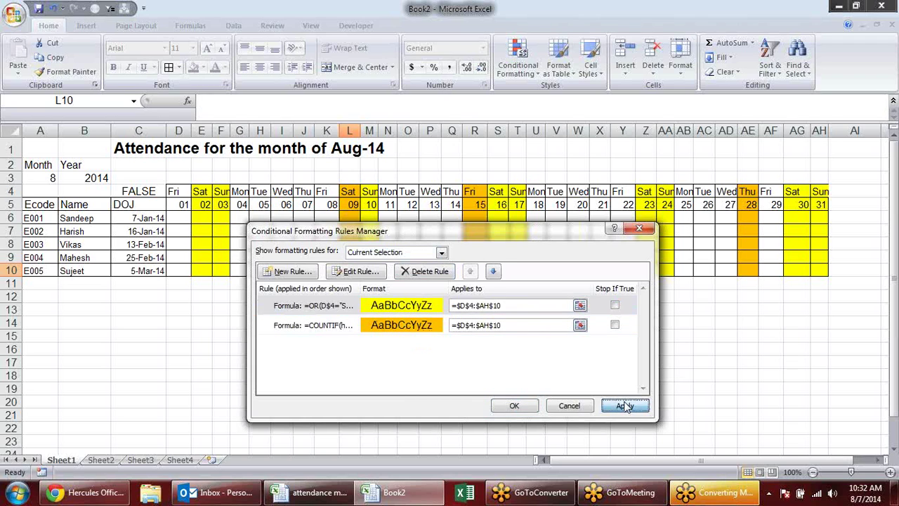
{"action": "left_click", "coordinate": [528, 407]}
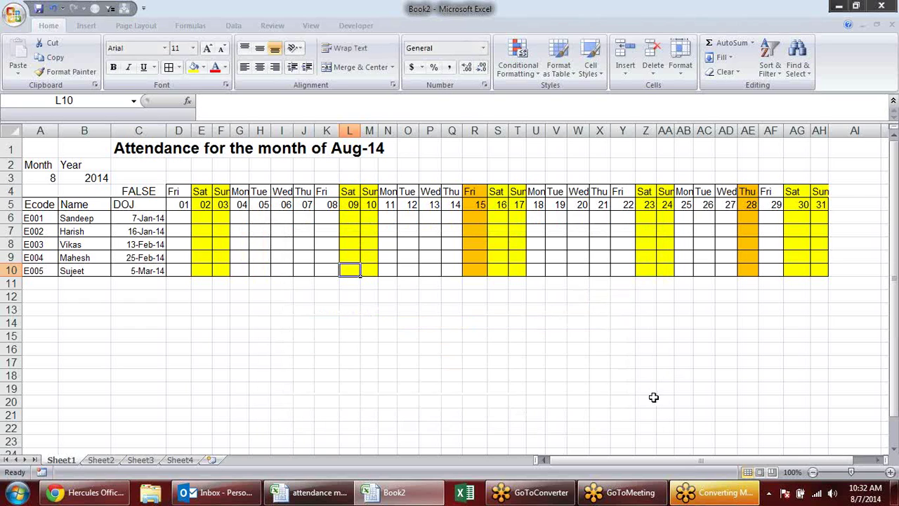
- Cycle the A3 month picker through 9, 6 and 8, ending on 7 for Jul-14
{"action": "left_click", "coordinate": [436, 323]}
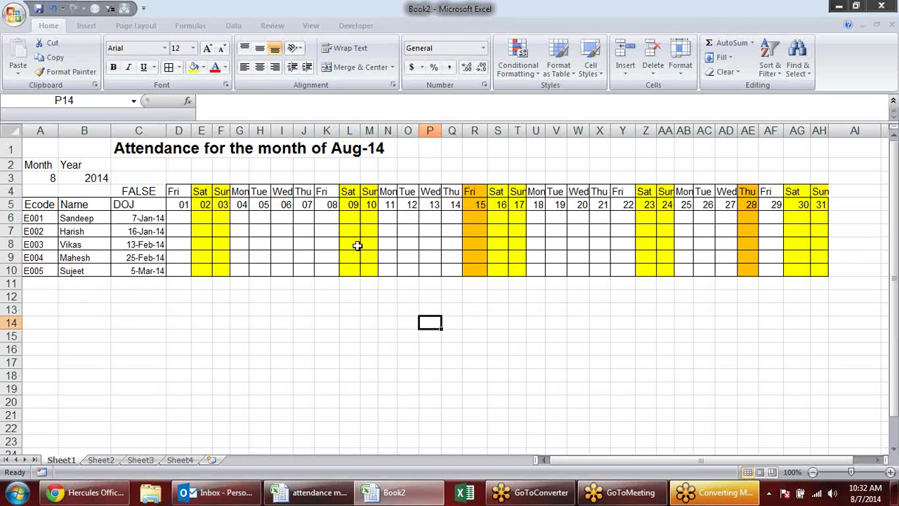
{"action": "left_click", "coordinate": [235, 321]}
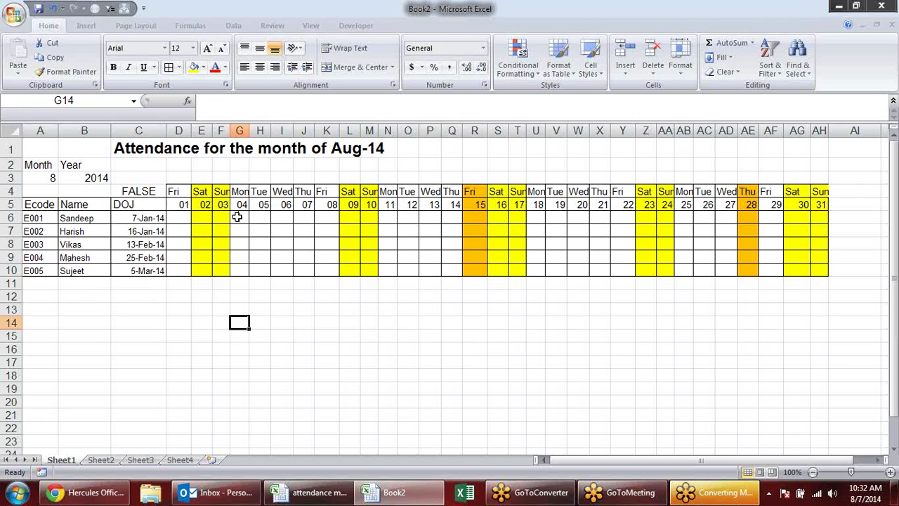
{"action": "left_click", "coordinate": [57, 177]}
{"action": "left_click", "coordinate": [64, 178]}
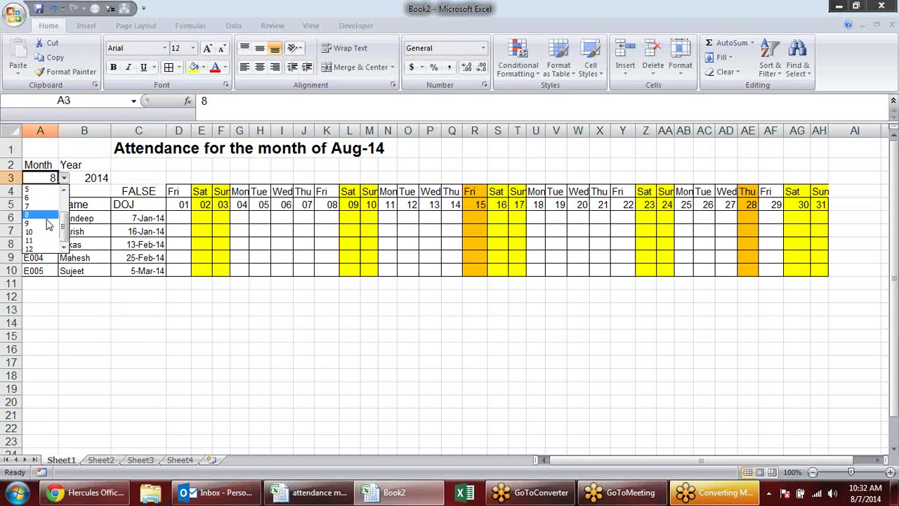
{"action": "left_click", "coordinate": [49, 223]}
{"action": "left_click", "coordinate": [64, 178]}
{"action": "left_click", "coordinate": [67, 211]}
{"action": "left_click", "coordinate": [64, 179]}
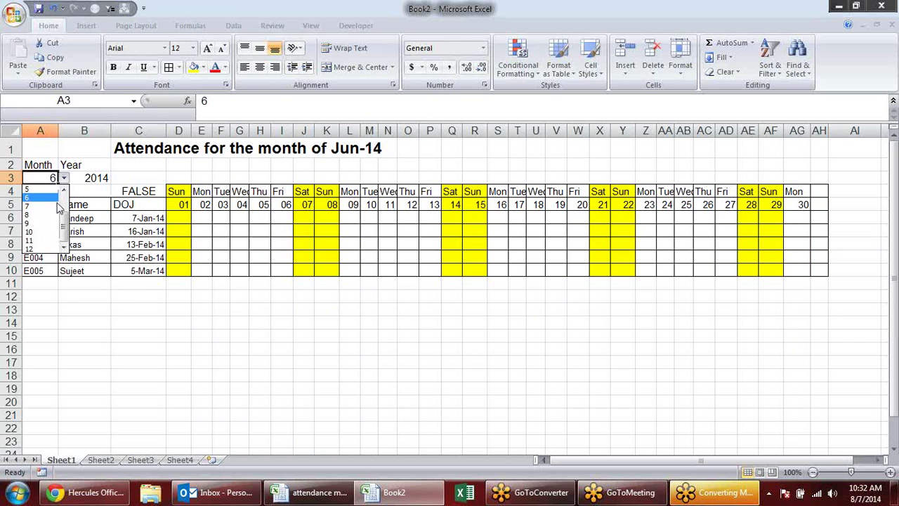
{"action": "left_click", "coordinate": [42, 221]}
{"action": "left_click", "coordinate": [64, 179]}
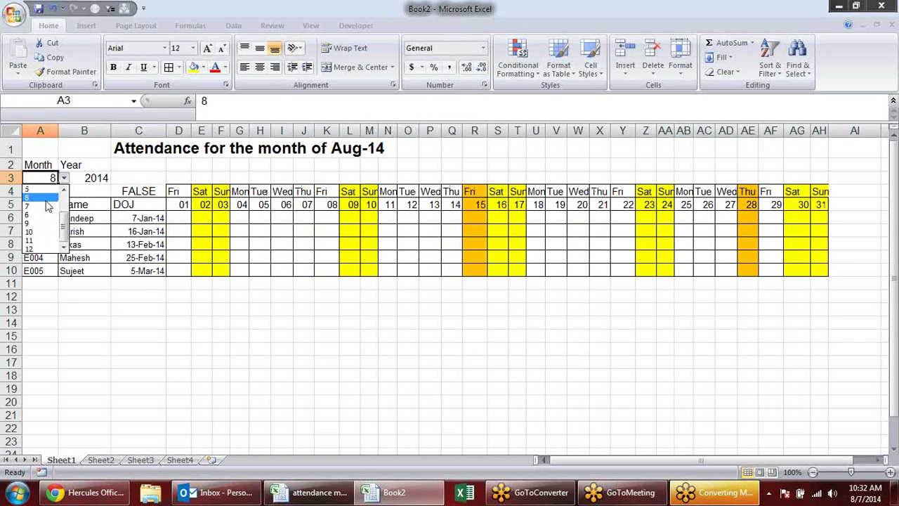
{"action": "left_click", "coordinate": [50, 212]}
{"action": "left_click", "coordinate": [229, 337]}
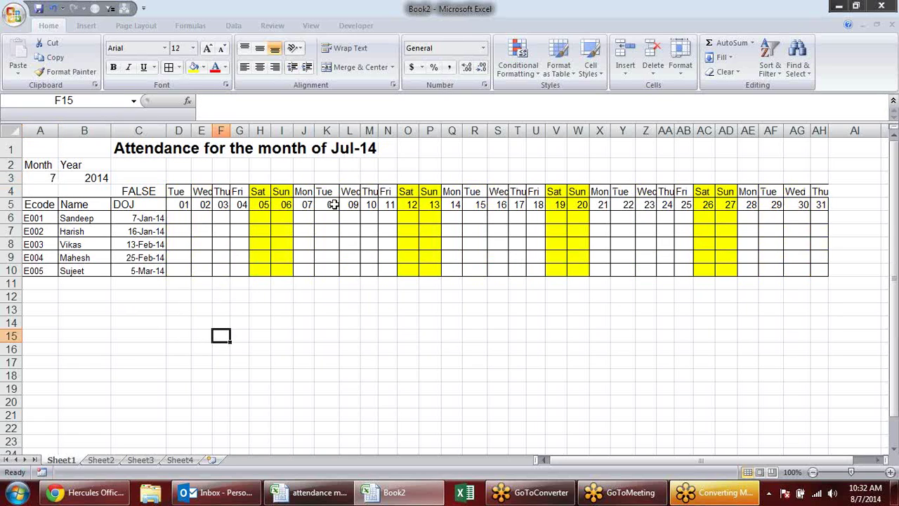
{"action": "left_click", "coordinate": [97, 295]}
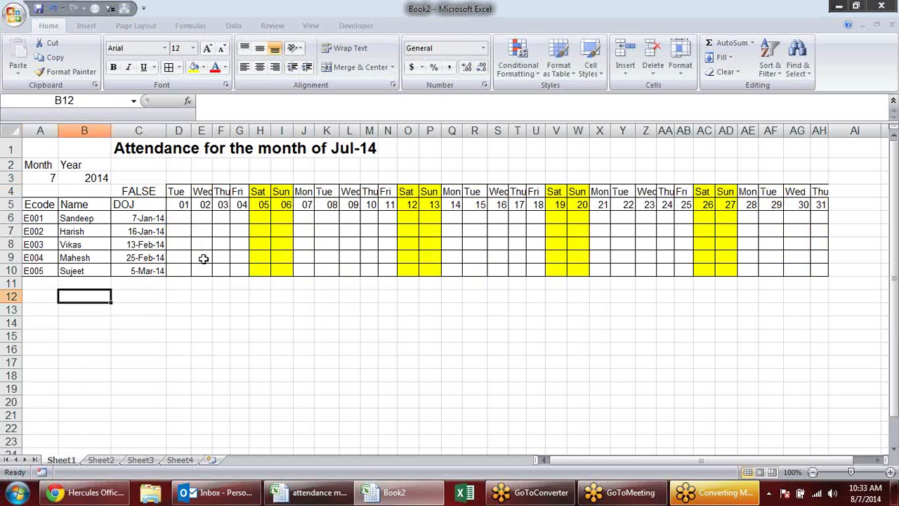
- Overwrite C4 with =D$5=TODAY(), returning FALSE, and check it in the formula bar
{"action": "left_click", "coordinate": [145, 191]}
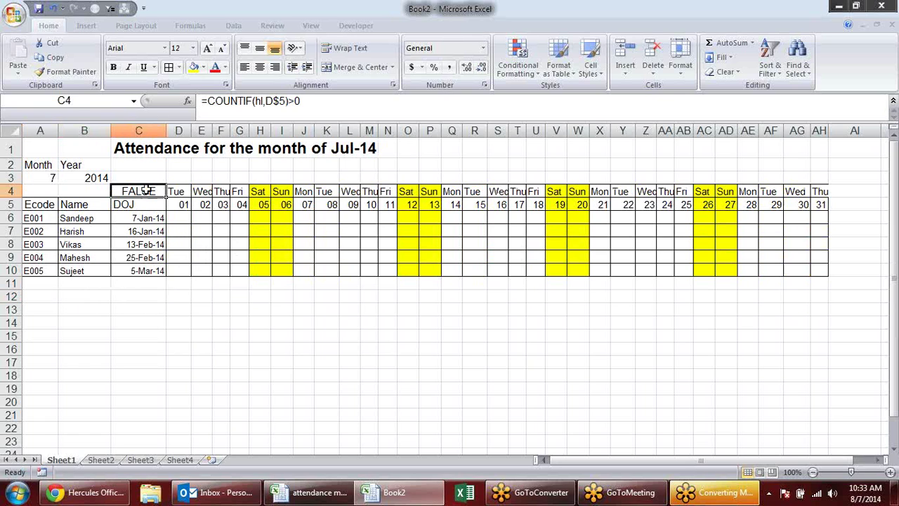
{"action": "type", "text": "="}
{"action": "left_click", "coordinate": [184, 204]}
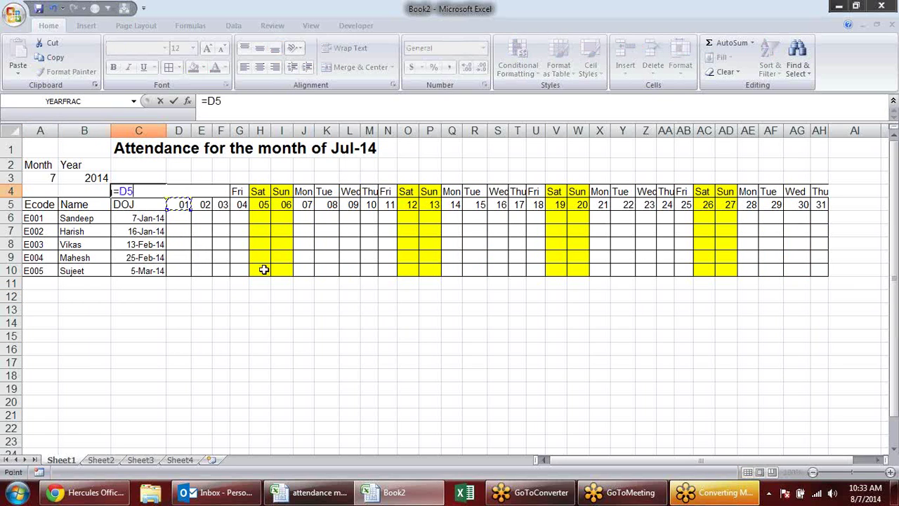
{"action": "type", "text": "="}
{"action": "type", "text": "tod"}
{"action": "key", "text": "Tab"}
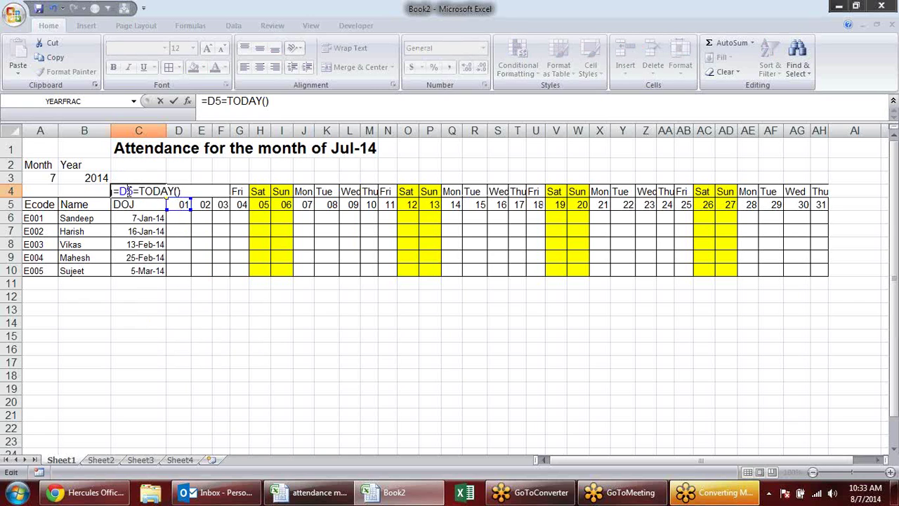
{"action": "type", "text": "4"}
{"action": "key", "text": "BackSpace"}
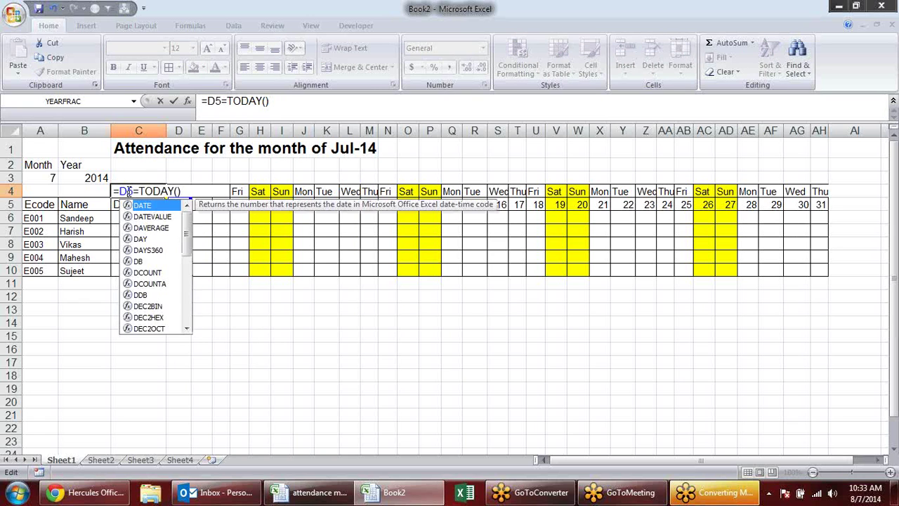
{"action": "type", "text": "$"}
{"action": "key", "text": "Return"}
{"action": "left_click", "coordinate": [138, 191]}
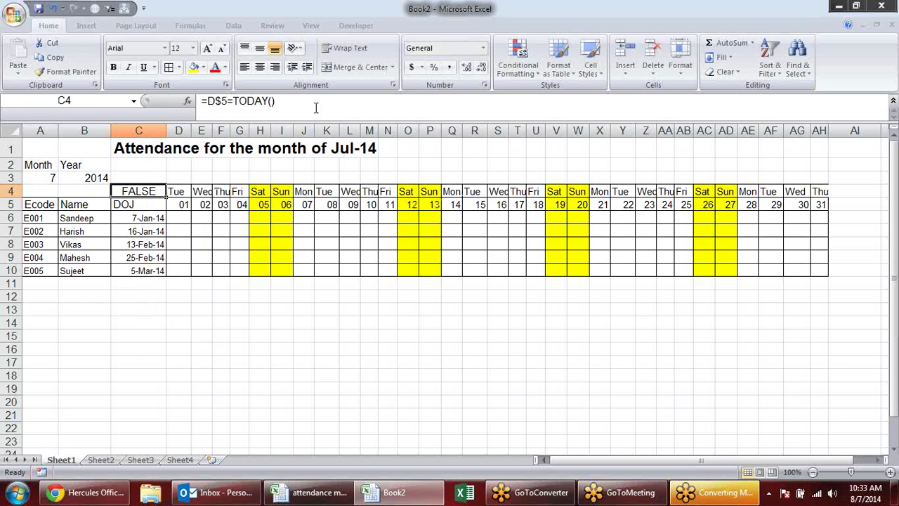
{"action": "left_click_drag", "start_coordinate": [316, 108], "coordinate": [202, 101]}
{"action": "key", "text": "Escape"}
{"action": "left_click", "coordinate": [186, 208]}
{"action": "left_click", "coordinate": [180, 191]}
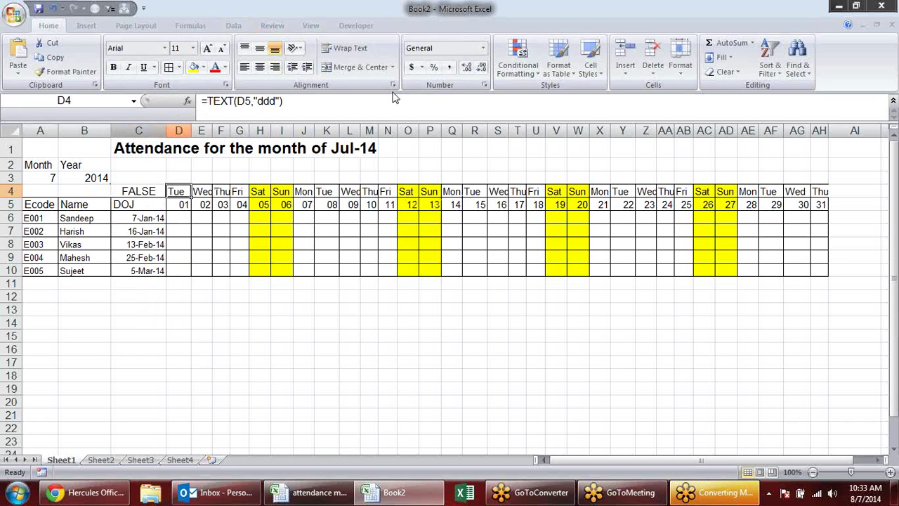
- Start a new formula-based rule on D4 using =D$5=TODAY()
{"action": "left_click", "coordinate": [529, 70]}
{"action": "left_click", "coordinate": [530, 237]}
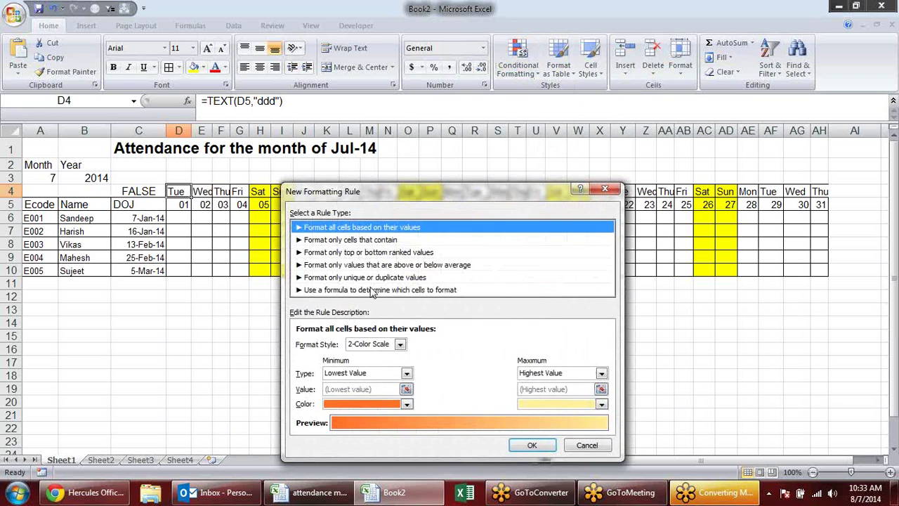
{"action": "left_click", "coordinate": [366, 289]}
{"action": "left_click", "coordinate": [434, 343]}
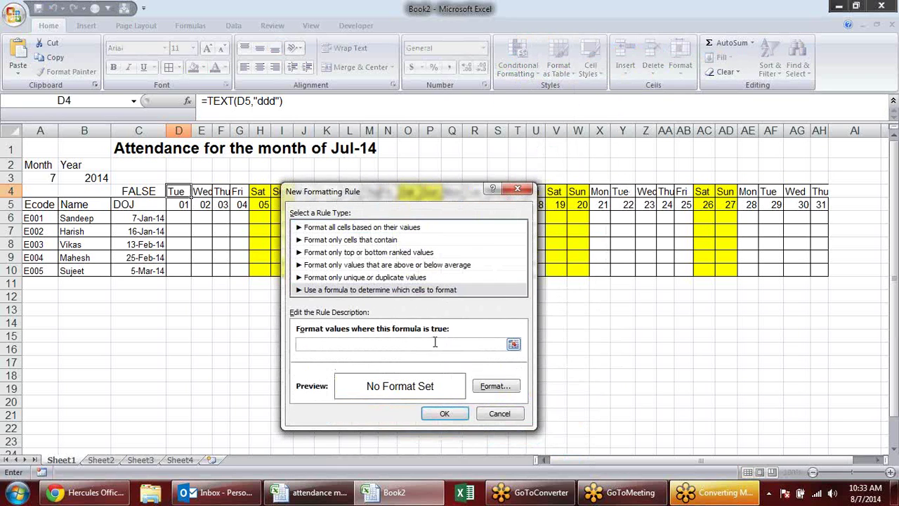
{"action": "type", "text": "=D$5=TODAY()"}
- Format the rule with blue fill, bold text and dotted borders on all sides, then save it
{"action": "left_click", "coordinate": [495, 385]}
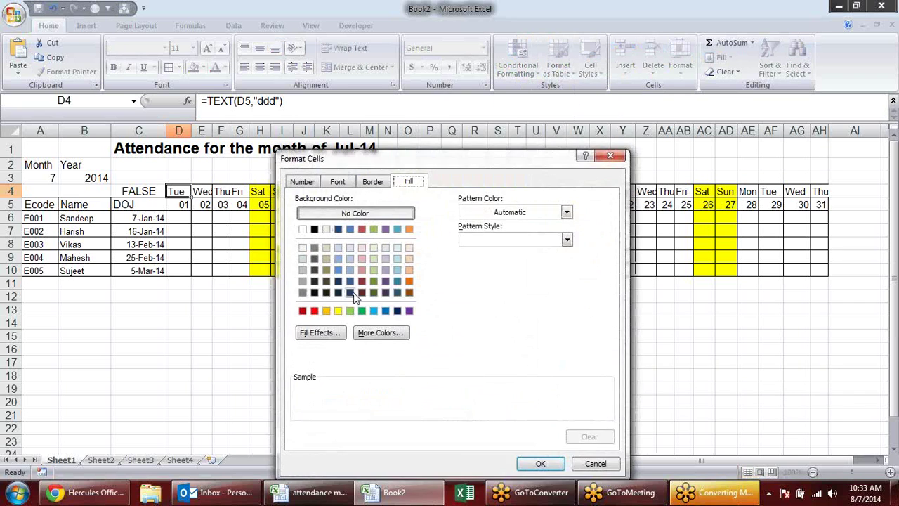
{"action": "left_click", "coordinate": [350, 228]}
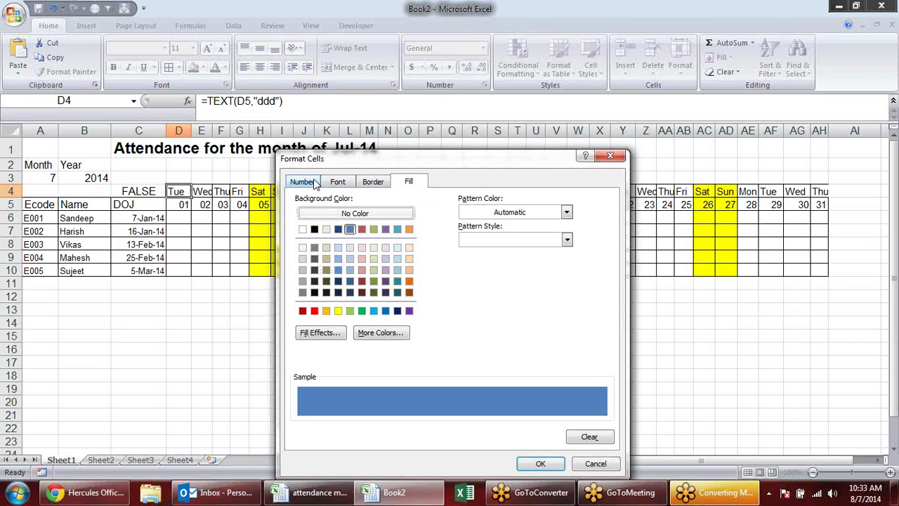
{"action": "left_click", "coordinate": [341, 183]}
{"action": "left_click", "coordinate": [476, 240]}
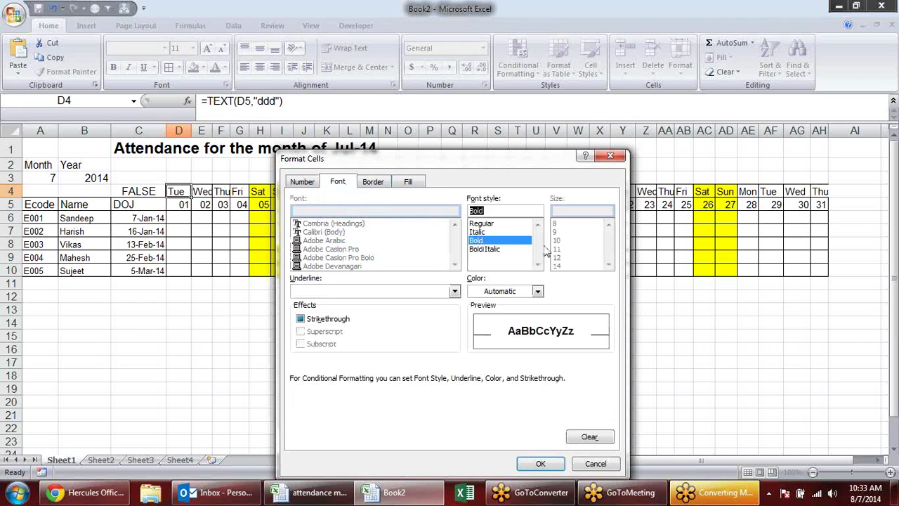
{"action": "left_click", "coordinate": [376, 188]}
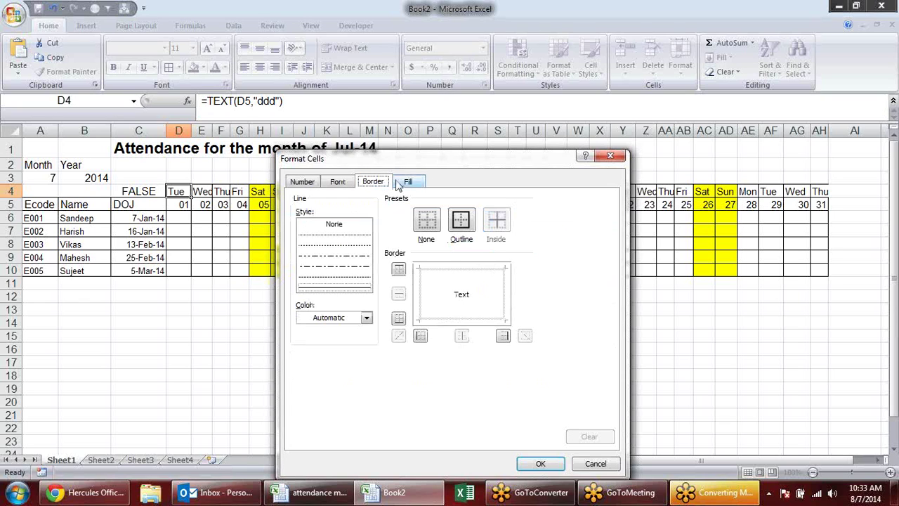
{"action": "left_click", "coordinate": [340, 241]}
{"action": "left_click", "coordinate": [419, 288]}
{"action": "left_click", "coordinate": [449, 274]}
{"action": "left_click", "coordinate": [507, 288]}
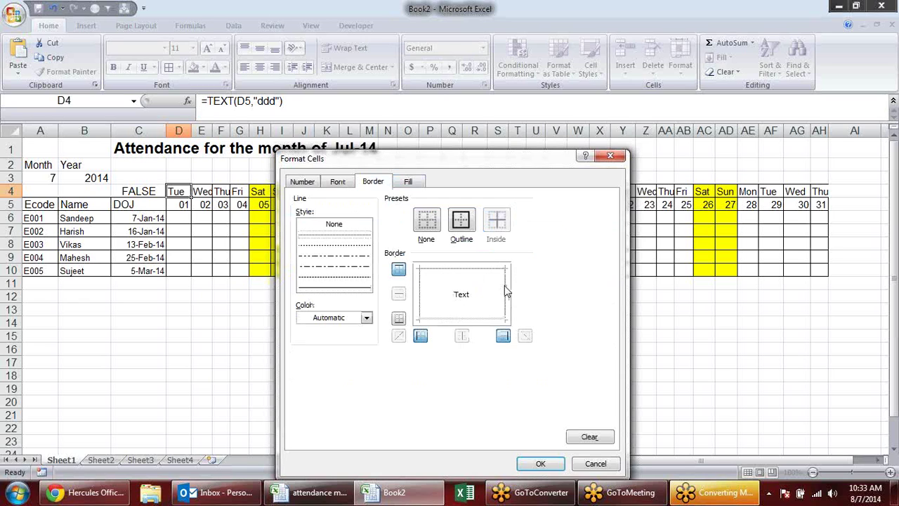
{"action": "left_click", "coordinate": [493, 322]}
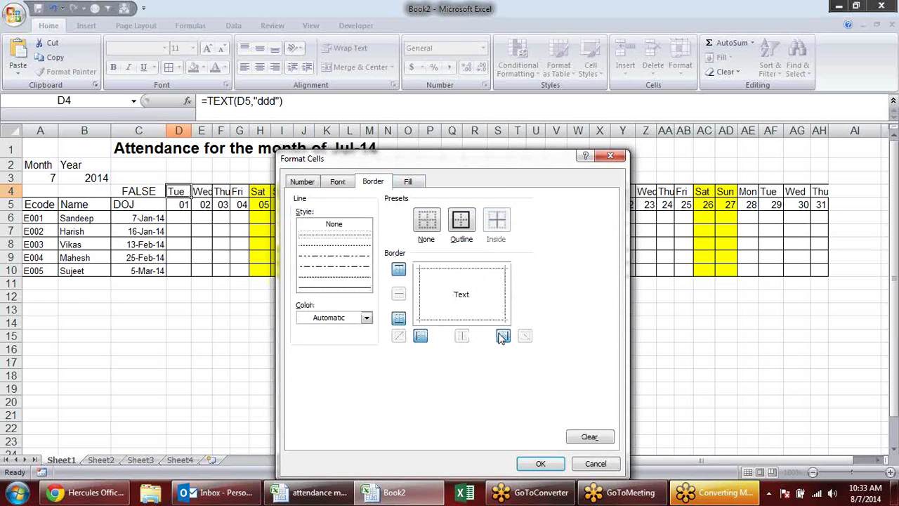
{"action": "left_click", "coordinate": [541, 465]}
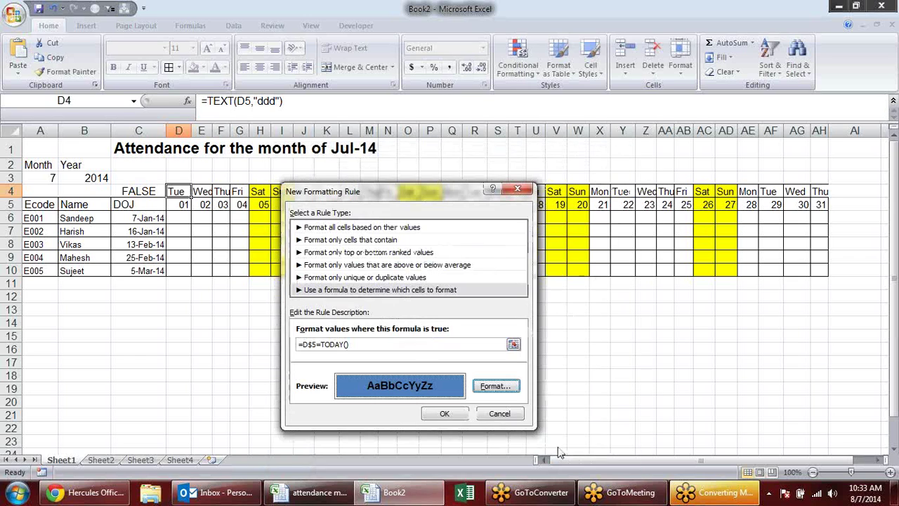
{"action": "left_click", "coordinate": [441, 415]}
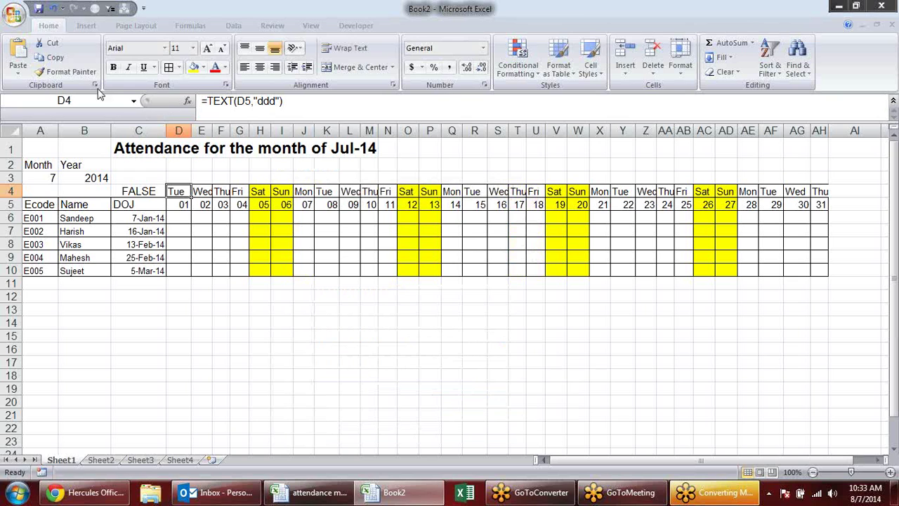
- Paint D4's today-highlight formatting across the calendar grid D4:AH10
{"action": "double_click", "coordinate": [66, 72]}
{"action": "left_click_drag", "start_coordinate": [177, 191], "coordinate": [676, 269]}
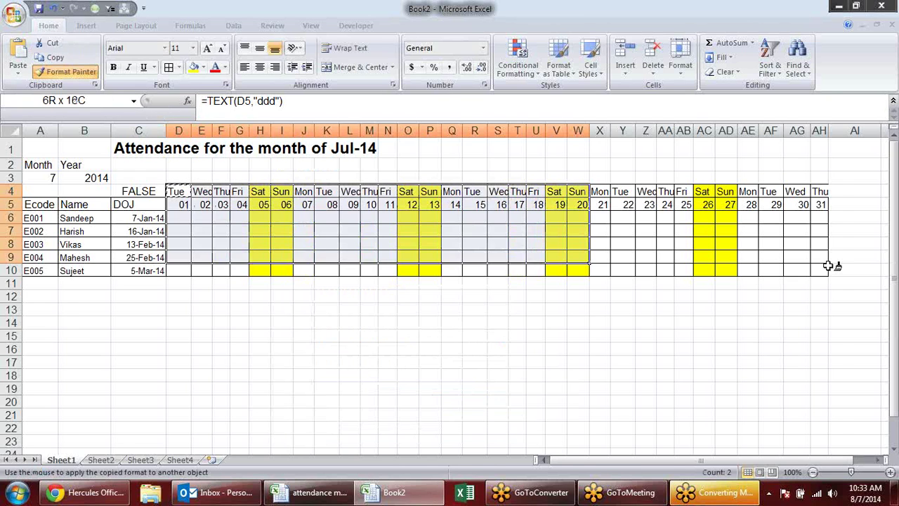
{"action": "left_click_drag", "start_coordinate": [667, 459], "coordinate": [501, 418]}
- Give the row 5 dates a custom dd format so they show day numbers 01–31
{"action": "left_click_drag", "start_coordinate": [180, 205], "coordinate": [816, 204]}
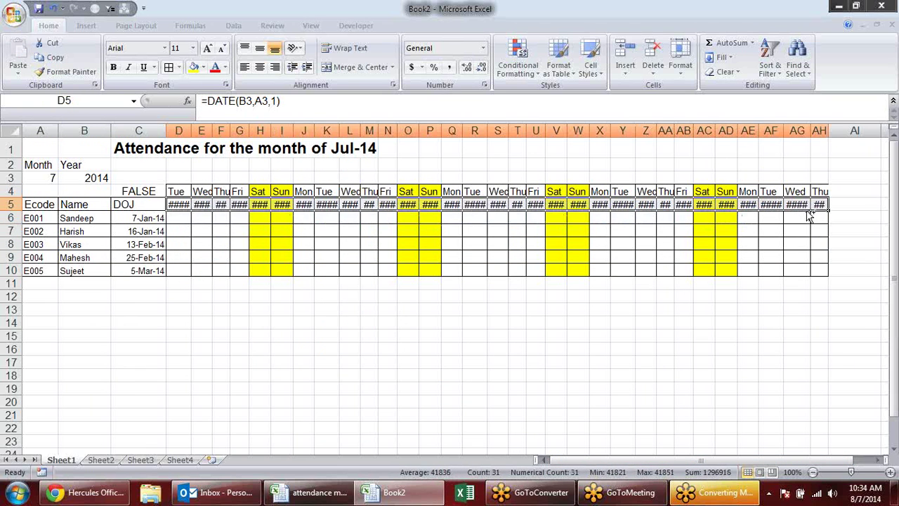
{"action": "key", "text": "ctrl+1"}
{"action": "left_click", "coordinate": [283, 301]}
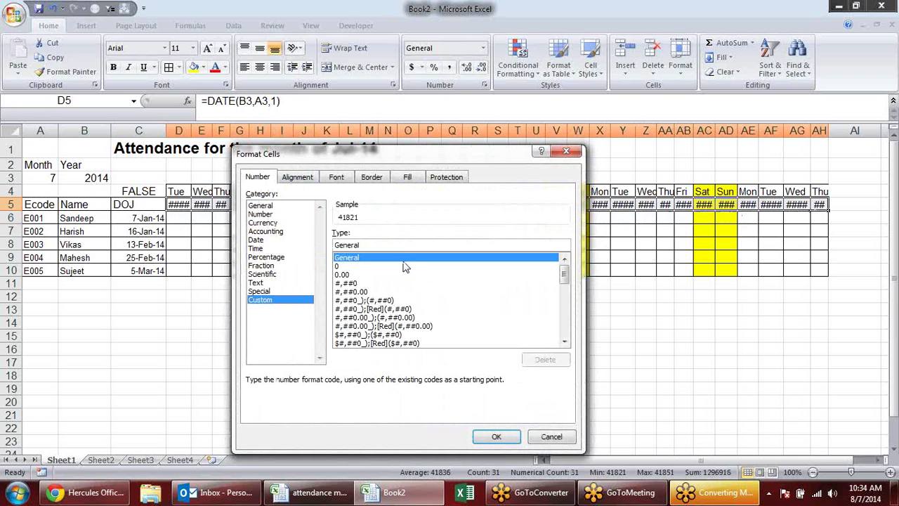
{"action": "double_click", "coordinate": [391, 243]}
{"action": "type", "text": "dd"}
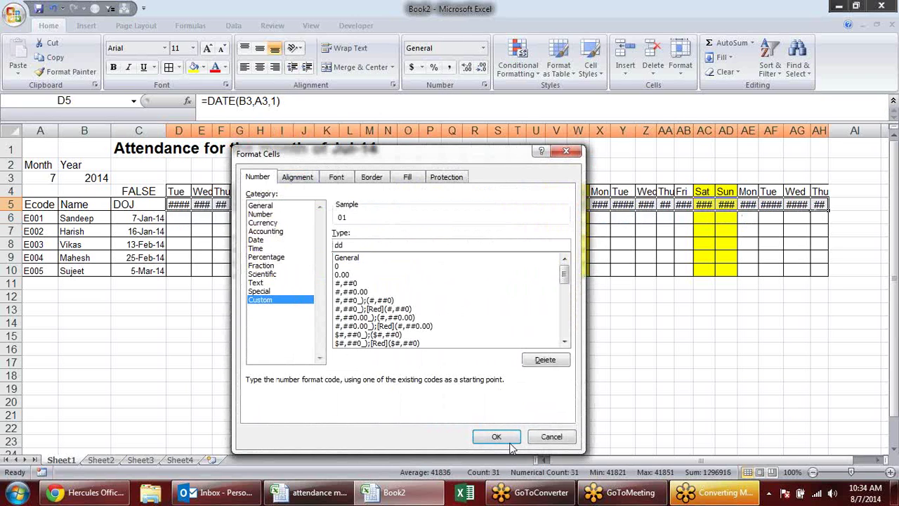
{"action": "left_click", "coordinate": [496, 436]}
{"action": "left_click", "coordinate": [323, 296]}
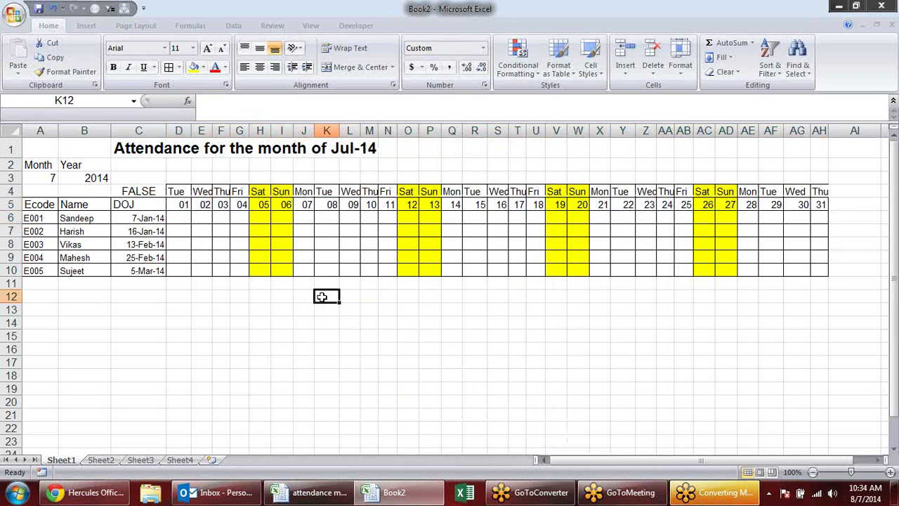
- Set the month in A3 to 8 (August)
{"action": "left_click", "coordinate": [44, 177]}
{"action": "left_click", "coordinate": [64, 177]}
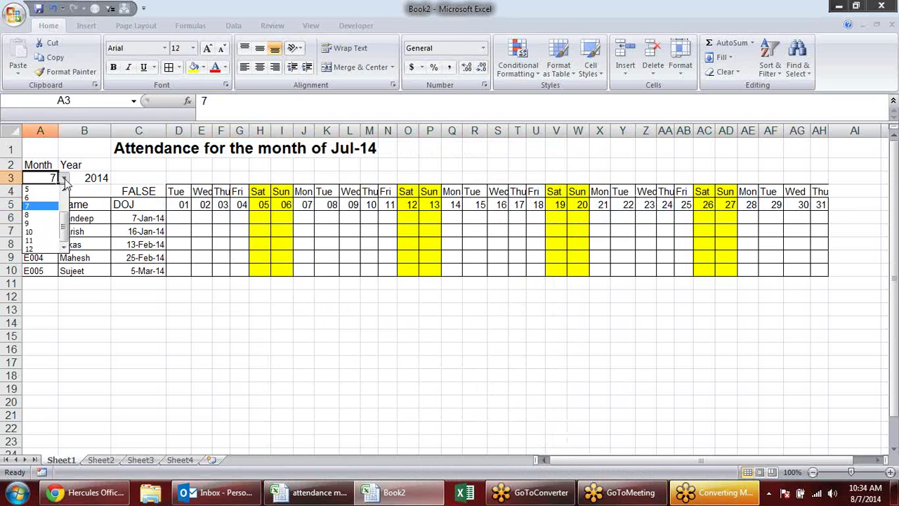
{"action": "left_click", "coordinate": [43, 216]}
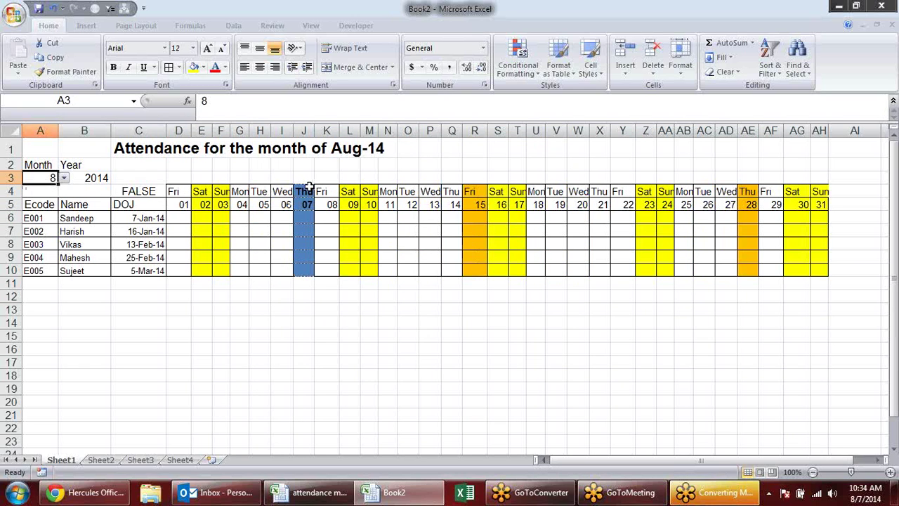
{"action": "left_click", "coordinate": [331, 327]}
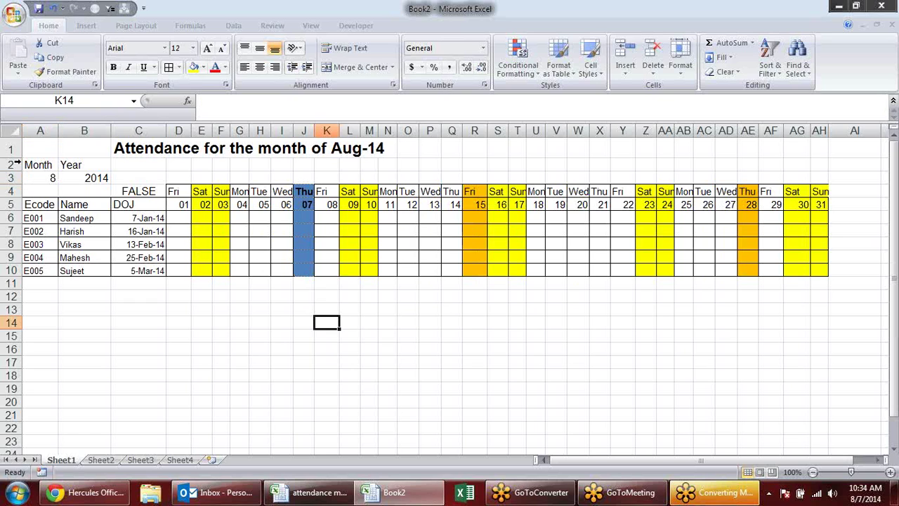
- Switch the month to 2 for February and select the empty AF–AH day columns
{"action": "left_click", "coordinate": [34, 182]}
{"action": "left_click", "coordinate": [64, 178]}
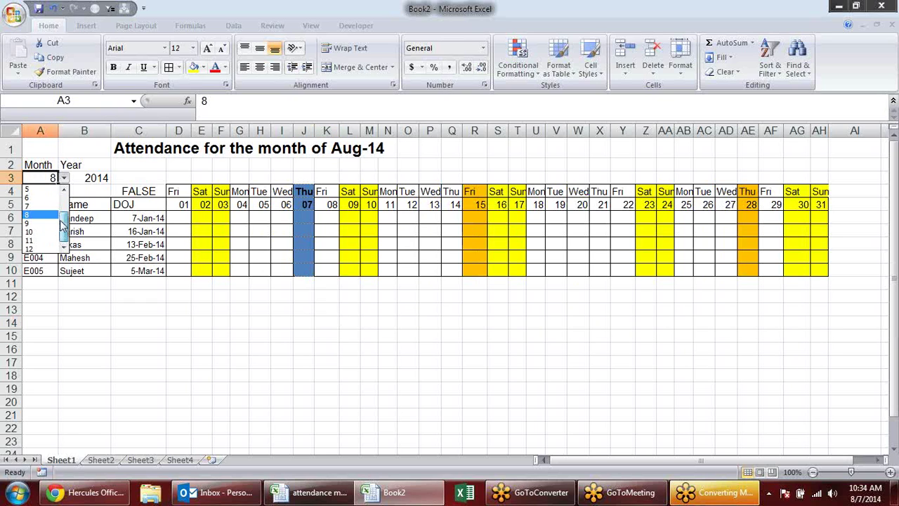
{"action": "left_click", "coordinate": [27, 198]}
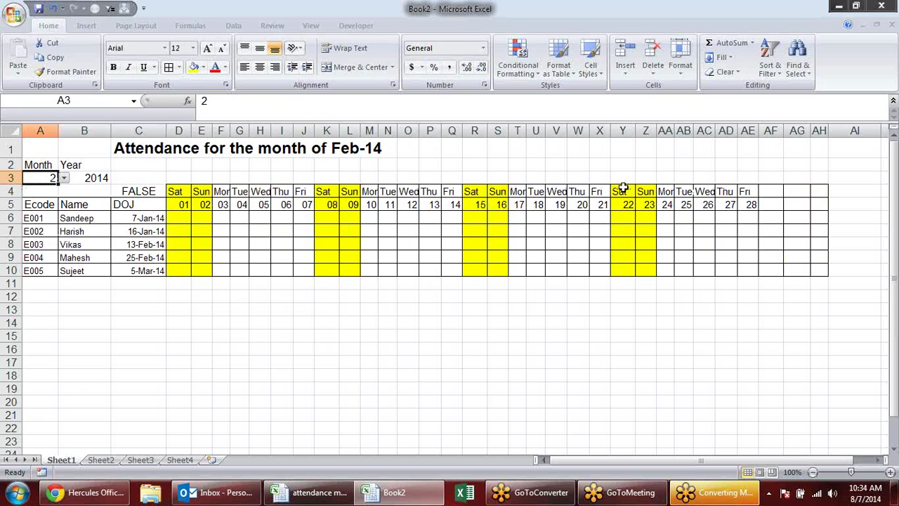
{"action": "left_click", "coordinate": [746, 211]}
{"action": "left_click", "coordinate": [748, 204]}
{"action": "mouse_move", "coordinate": [770, 191]}
{"action": "left_mouse_down"}
{"action": "mouse_move", "coordinate": [804, 269]}
{"action": "mouse_move", "coordinate": [818, 274]}
{"action": "left_mouse_up"}
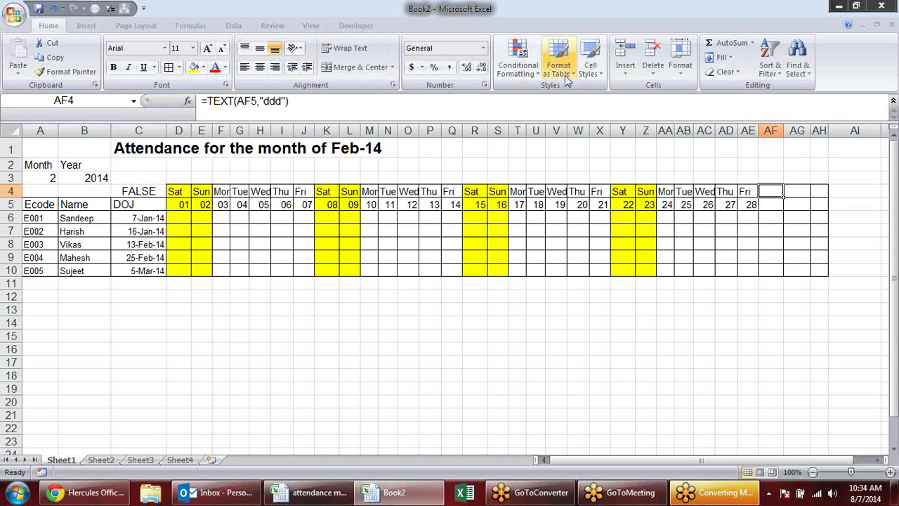
- Start a new formula-based conditional formatting rule with the condition =af$5=""
{"action": "left_click", "coordinate": [542, 78]}
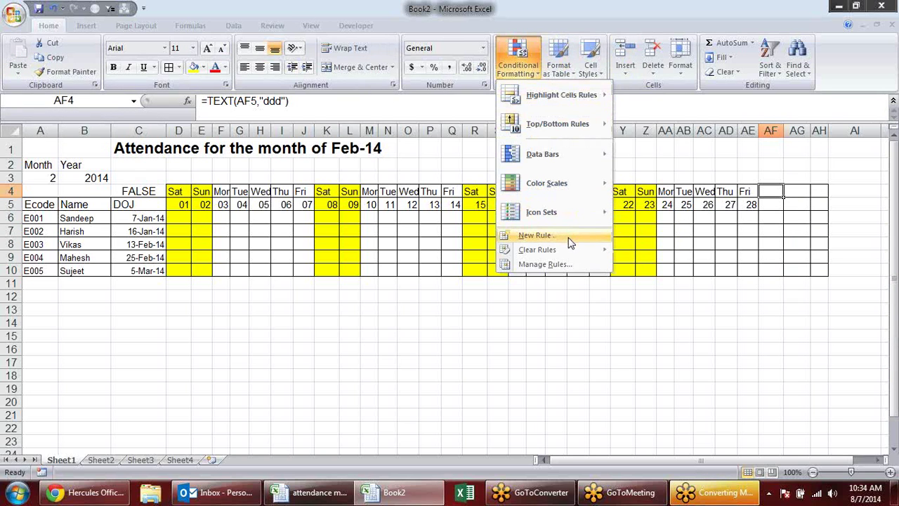
{"action": "left_click", "coordinate": [570, 240]}
{"action": "left_click", "coordinate": [384, 274]}
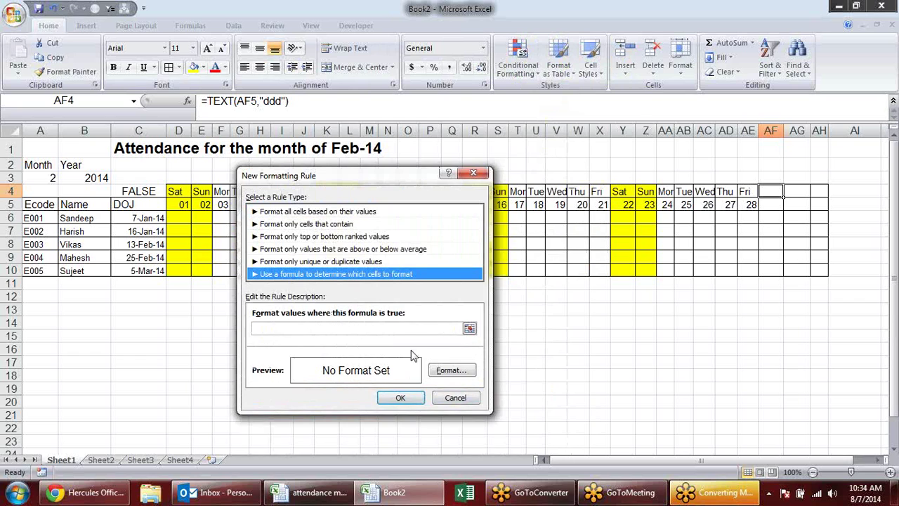
{"action": "left_click", "coordinate": [403, 329]}
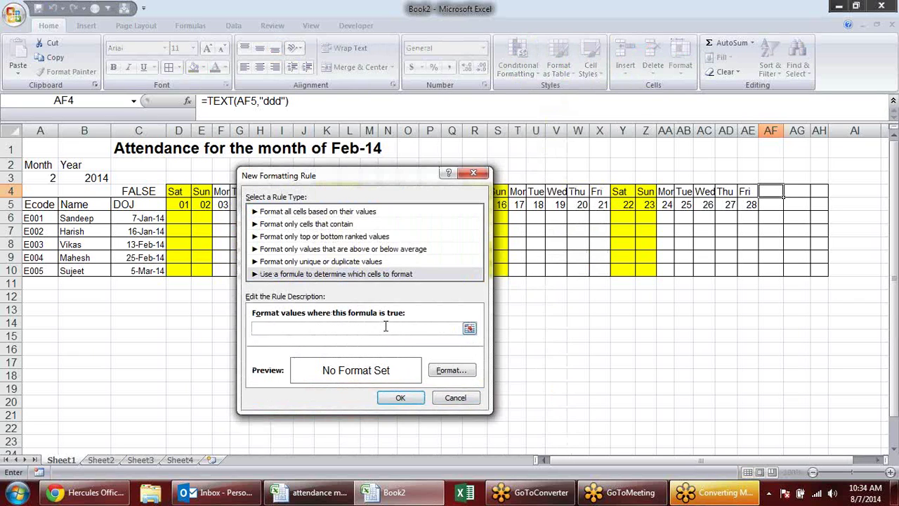
{"action": "type", "text": "="}
- Make the rule remove top, right and bottom borders, then paint it onto AF4:AH11
{"action": "left_click", "coordinate": [451, 370]}
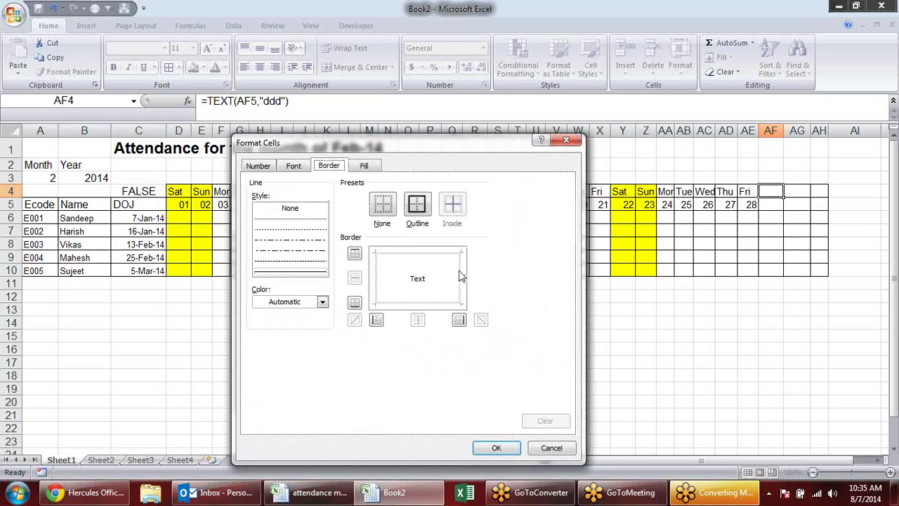
{"action": "left_click", "coordinate": [461, 276]}
{"action": "left_click", "coordinate": [459, 320]}
{"action": "left_click", "coordinate": [450, 257]}
{"action": "left_click", "coordinate": [435, 257]}
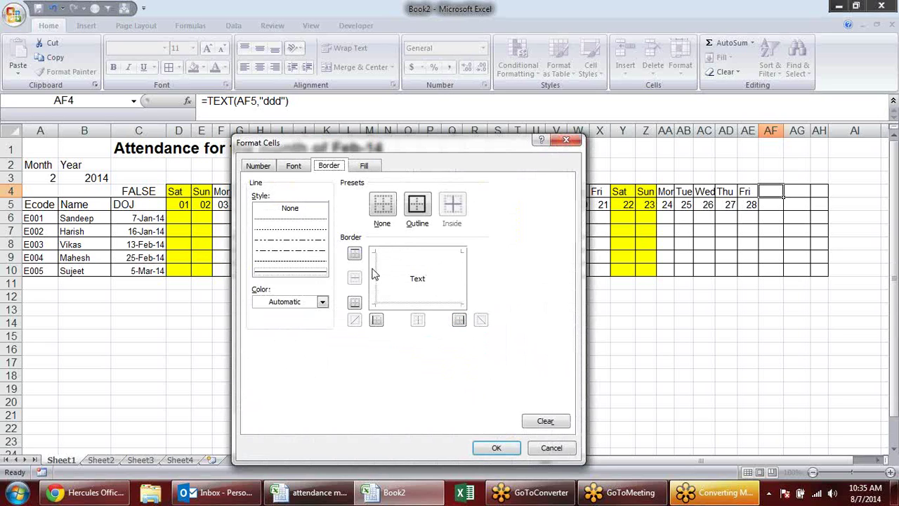
{"action": "left_click", "coordinate": [404, 304]}
{"action": "left_click", "coordinate": [404, 305]}
{"action": "left_click", "coordinate": [500, 449]}
{"action": "left_click", "coordinate": [408, 397]}
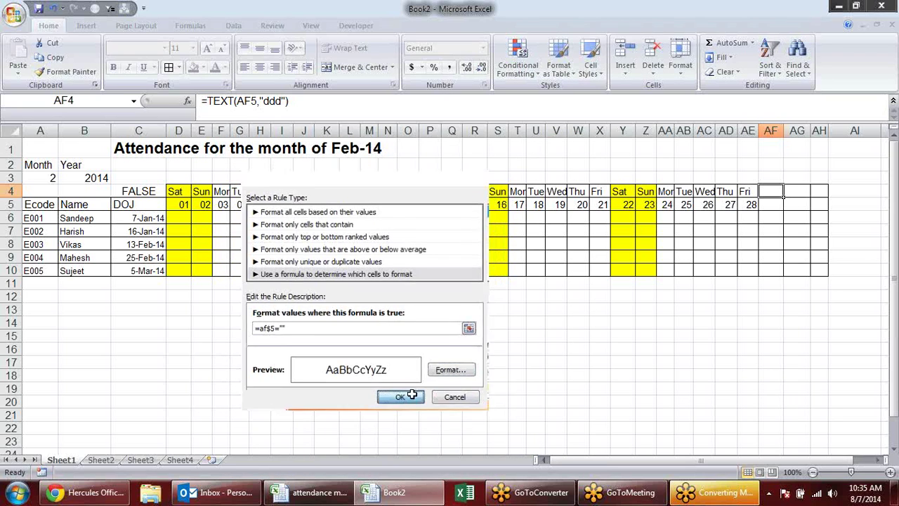
{"action": "left_click", "coordinate": [67, 72]}
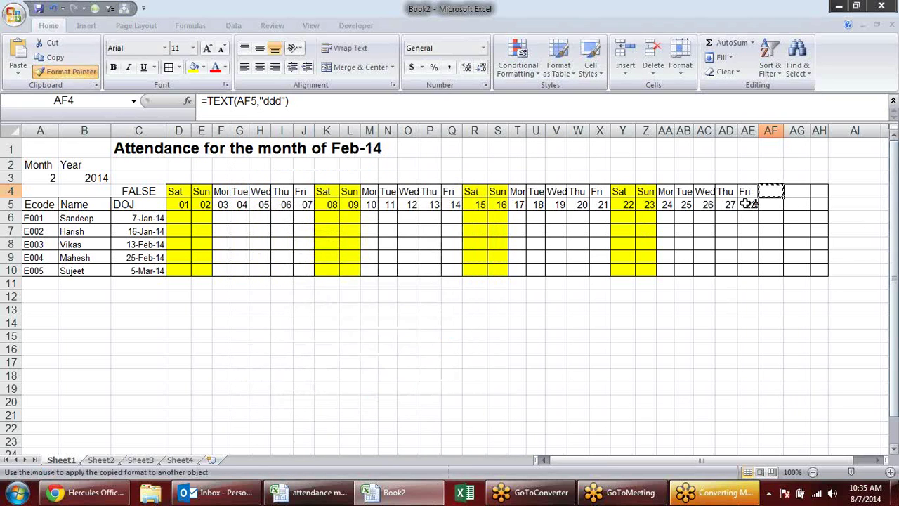
{"action": "left_click_drag", "start_coordinate": [773, 191], "coordinate": [826, 282]}
- Switch the month in A3 to 4 (April)
{"action": "left_click", "coordinate": [853, 349]}
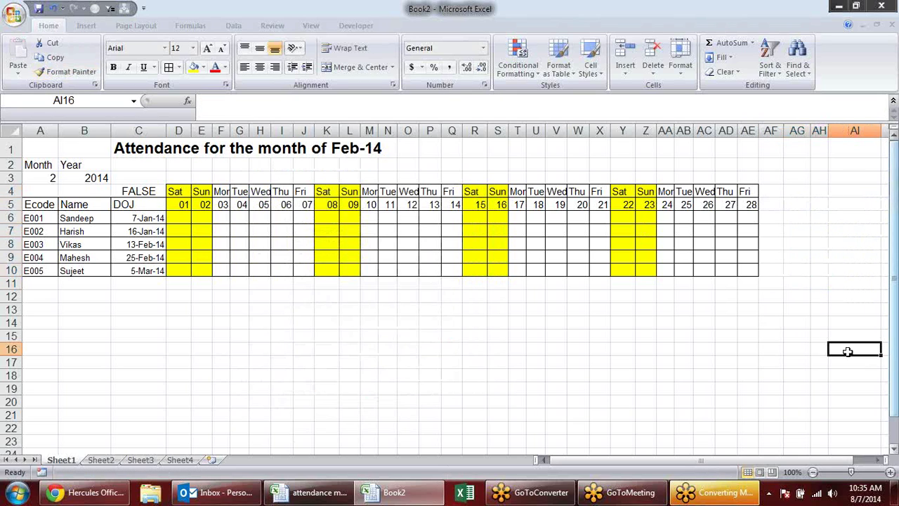
{"action": "left_click", "coordinate": [51, 176]}
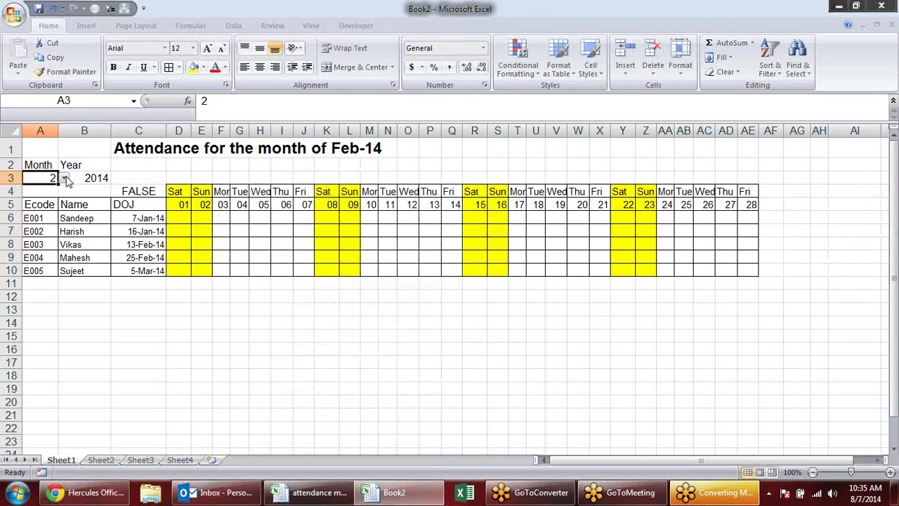
{"action": "left_click", "coordinate": [63, 178]}
{"action": "key", "text": "Down"}
{"action": "key", "text": "Down"}
{"action": "key", "text": "Return"}
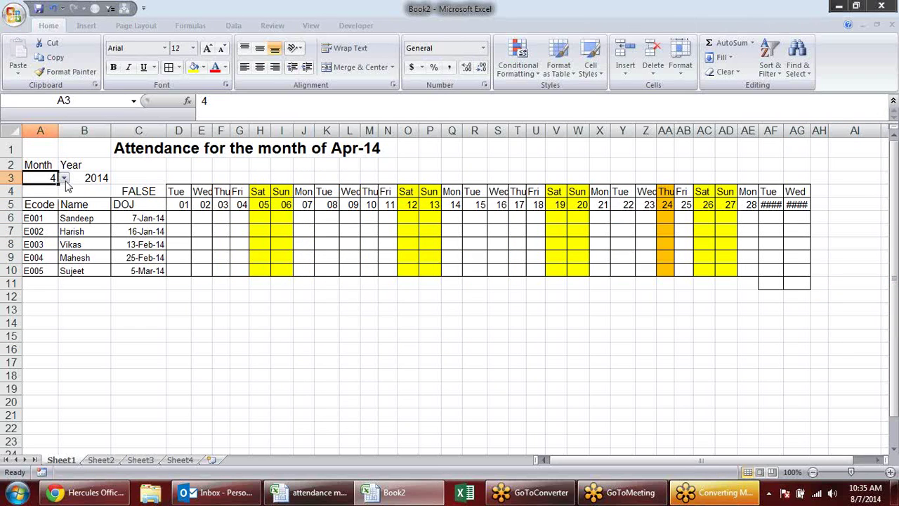
- Switch the month to 1 (January) and review the layout around row 11
{"action": "left_click", "coordinate": [64, 179]}
{"action": "left_click", "coordinate": [63, 190]}
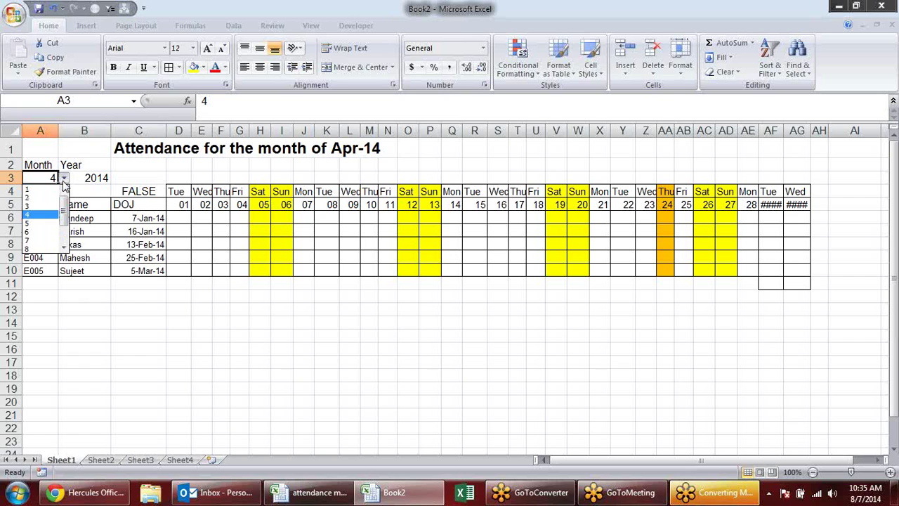
{"action": "left_click", "coordinate": [43, 189]}
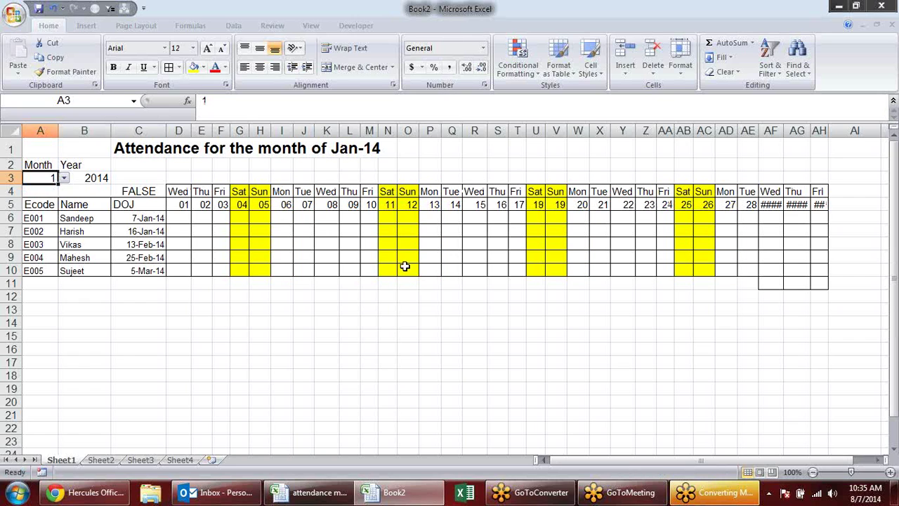
{"action": "left_click", "coordinate": [6, 282]}
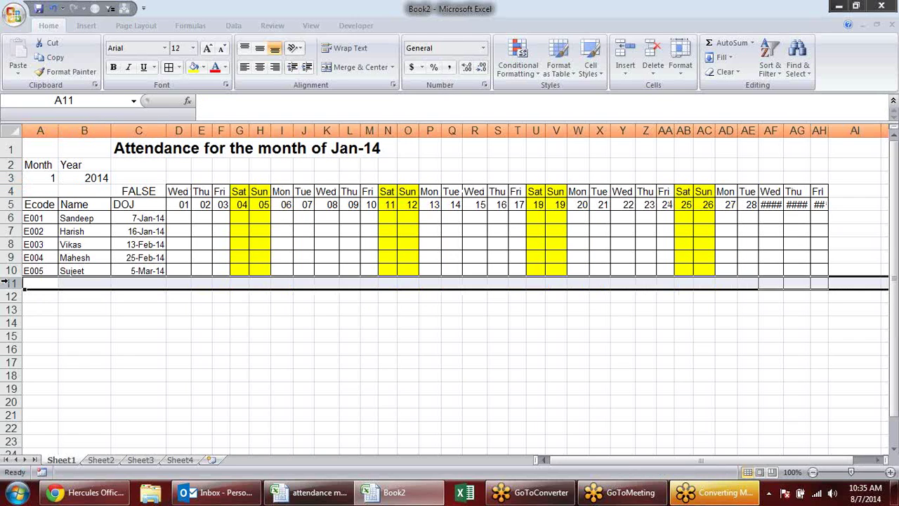
{"action": "left_click", "coordinate": [865, 392]}
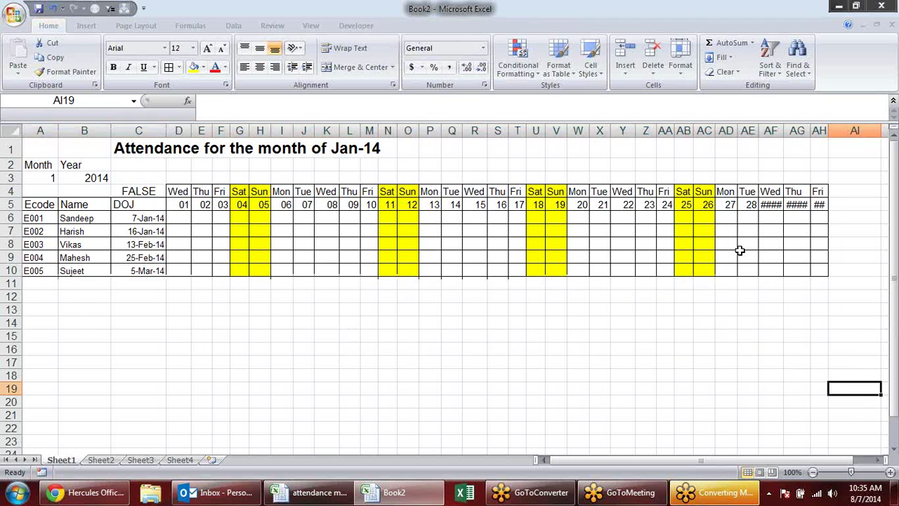
- Apply the custom dd format to AF5:AH5 so they show 29, 30 and 31
{"action": "left_click_drag", "start_coordinate": [770, 204], "coordinate": [817, 215]}
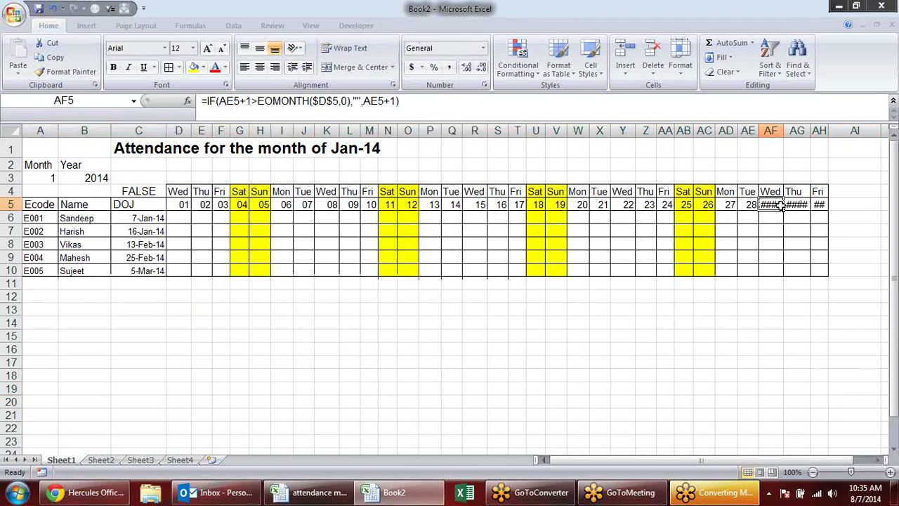
{"action": "key", "text": "ctrl+1"}
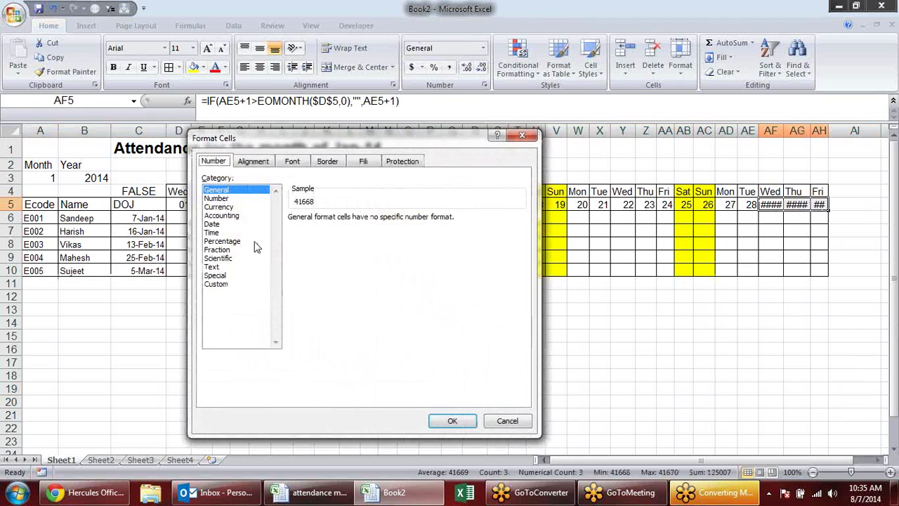
{"action": "left_click", "coordinate": [249, 283]}
{"action": "double_click", "coordinate": [336, 228]}
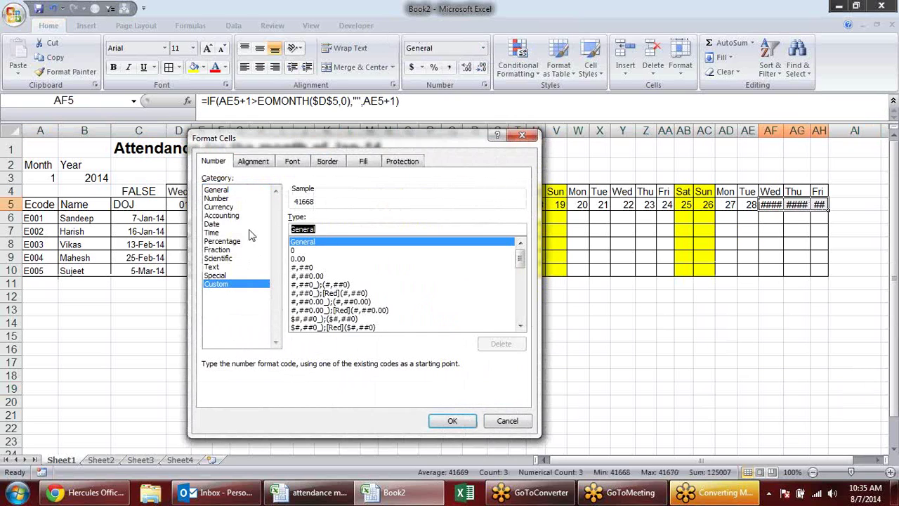
{"action": "type", "text": "ddd"}
{"action": "key", "text": "BackSpace"}
{"action": "left_click", "coordinate": [452, 421]}
{"action": "left_click", "coordinate": [555, 349]}
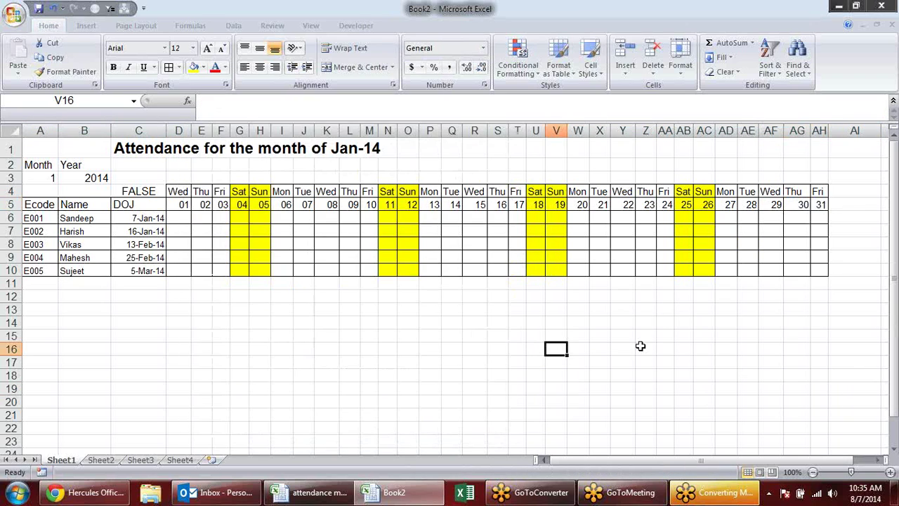
- Switch the month in A3 to 2, then to 5 for May 2014
{"action": "left_click", "coordinate": [49, 178]}
{"action": "left_click", "coordinate": [64, 178]}
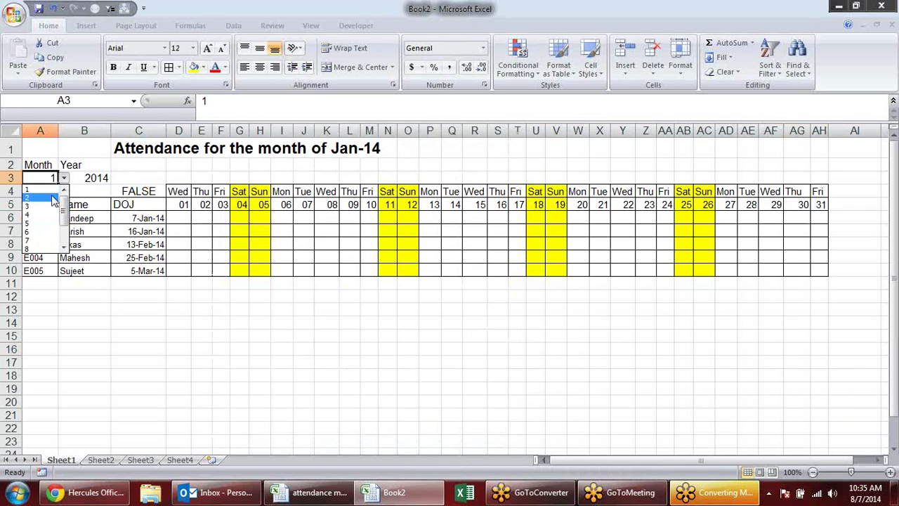
{"action": "left_click", "coordinate": [42, 198]}
{"action": "left_click", "coordinate": [64, 179]}
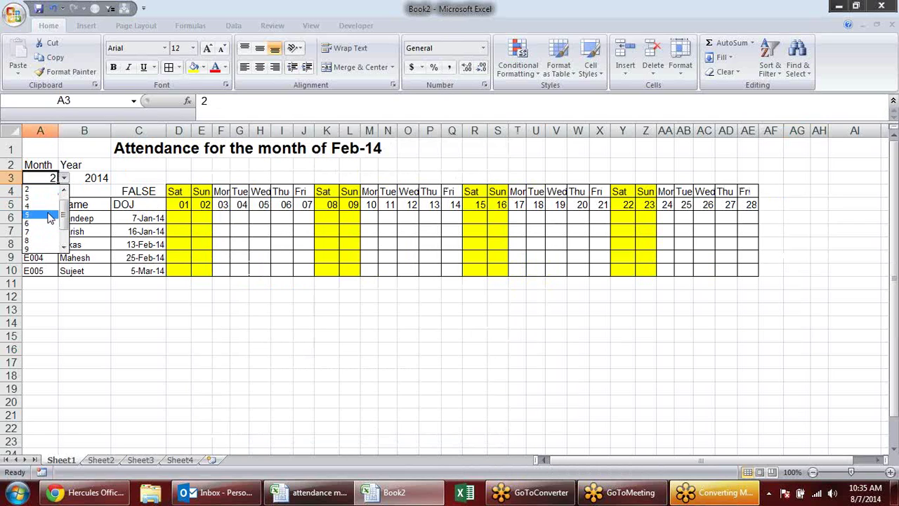
{"action": "left_click", "coordinate": [50, 220]}
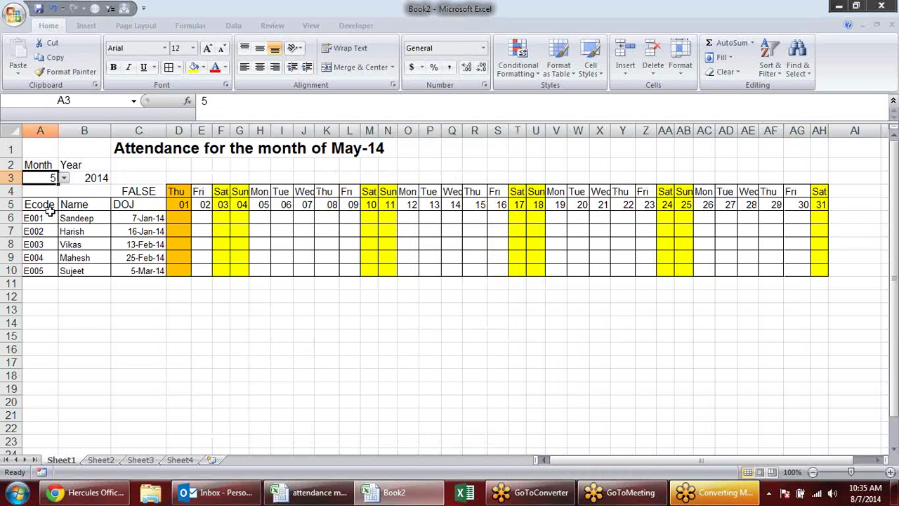
{"action": "left_click", "coordinate": [134, 296]}
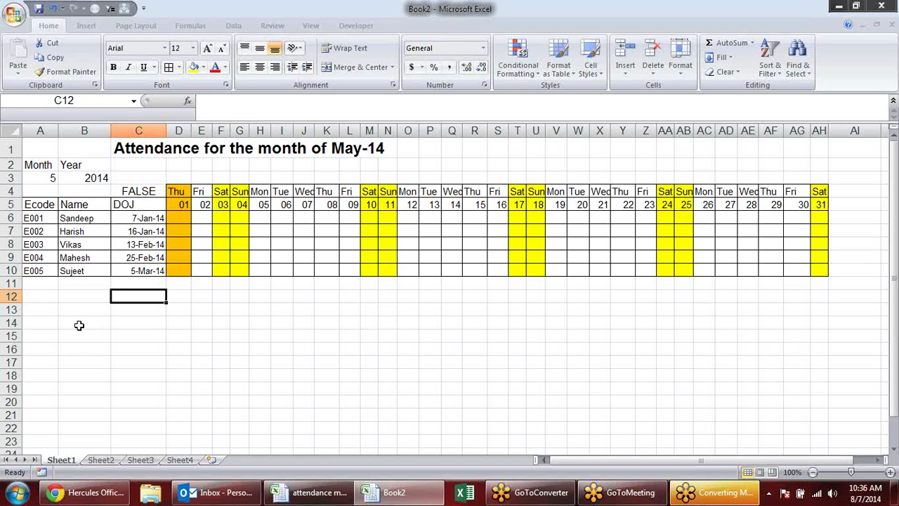
- Pick month 1 from the A3 list so the title reads Jan-14 with yellow weekends
{"action": "left_click_drag", "start_coordinate": [32, 164], "coordinate": [93, 178]}
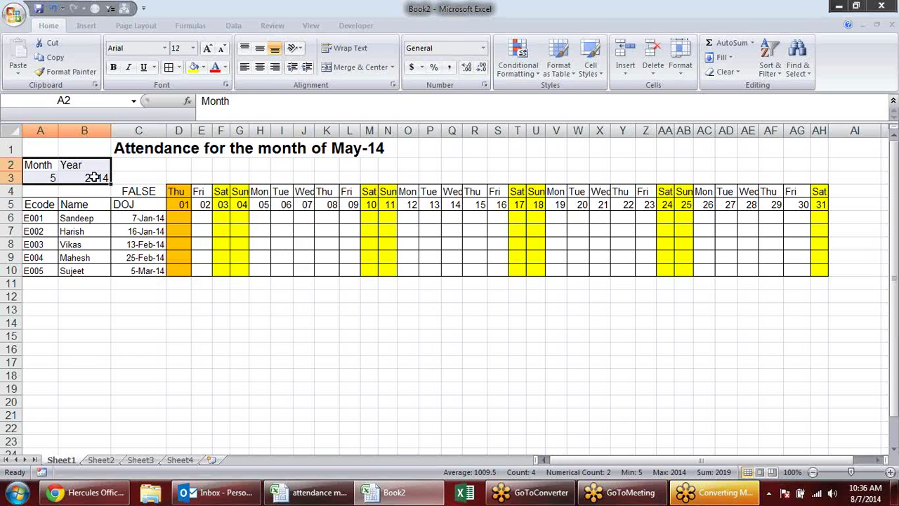
{"action": "left_click", "coordinate": [346, 301]}
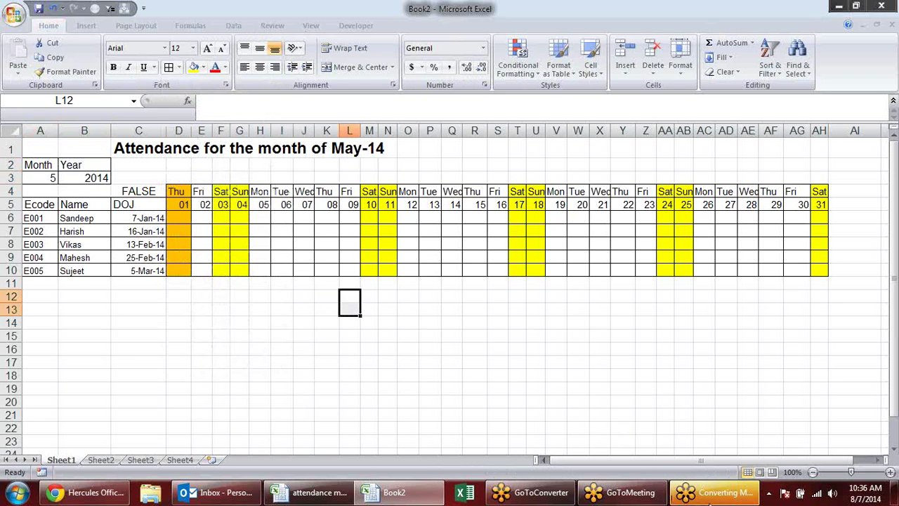
{"action": "left_click", "coordinate": [709, 495]}
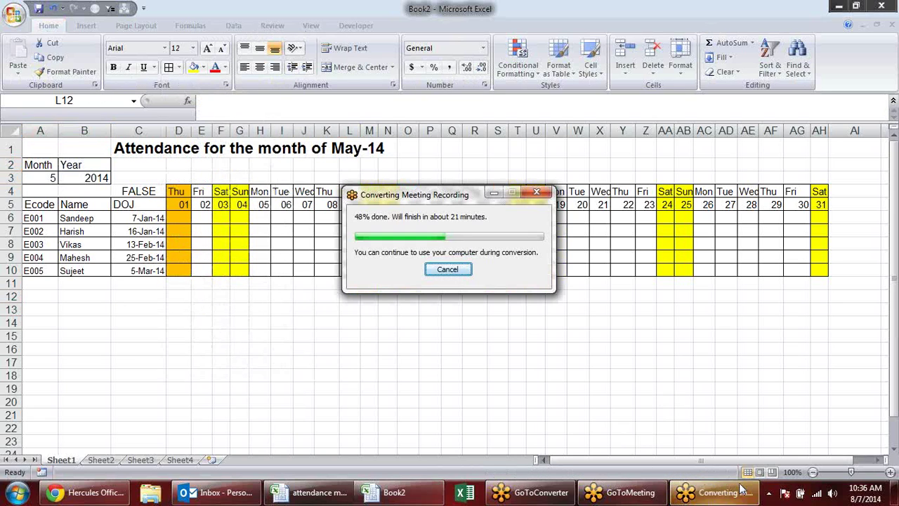
{"action": "left_click", "coordinate": [464, 372]}
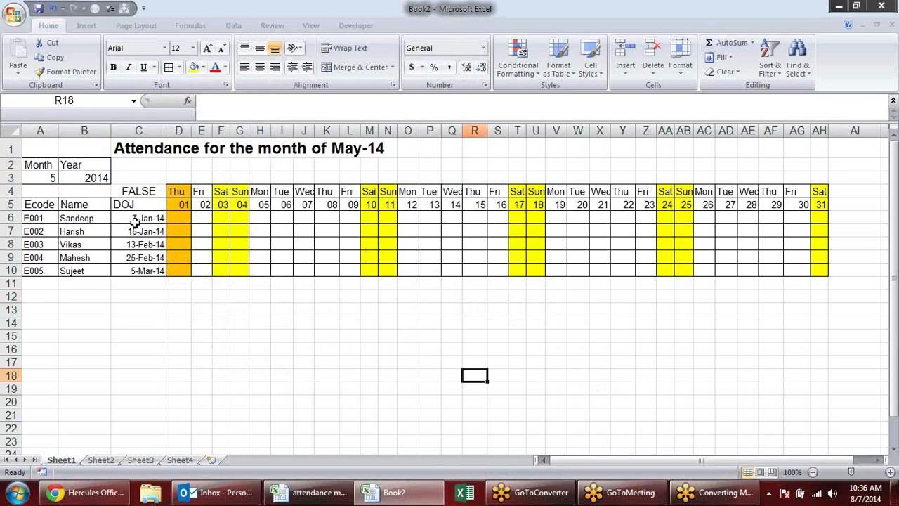
{"action": "left_click", "coordinate": [135, 221]}
{"action": "left_click", "coordinate": [47, 187]}
{"action": "left_click", "coordinate": [52, 177]}
{"action": "left_click", "coordinate": [63, 177]}
{"action": "left_click_drag", "start_coordinate": [65, 216], "coordinate": [65, 186]}
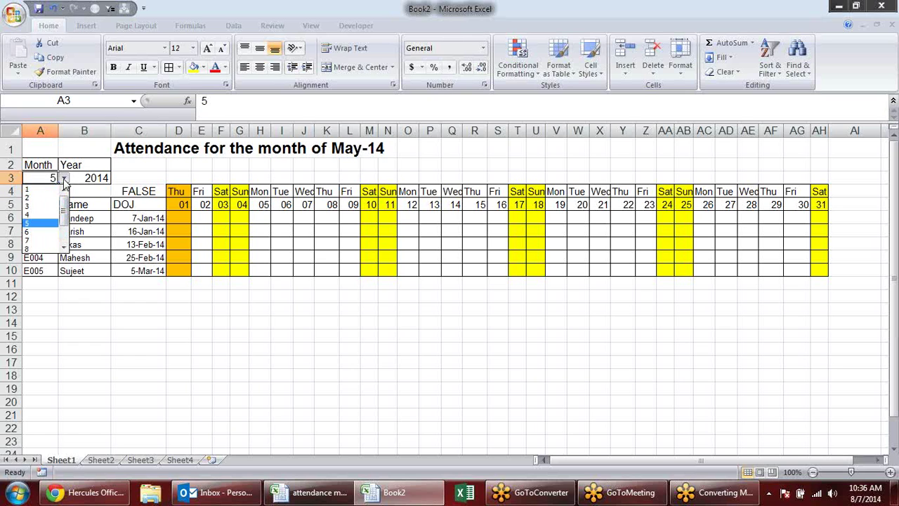
{"action": "left_click", "coordinate": [50, 189]}
{"action": "left_click", "coordinate": [200, 218]}
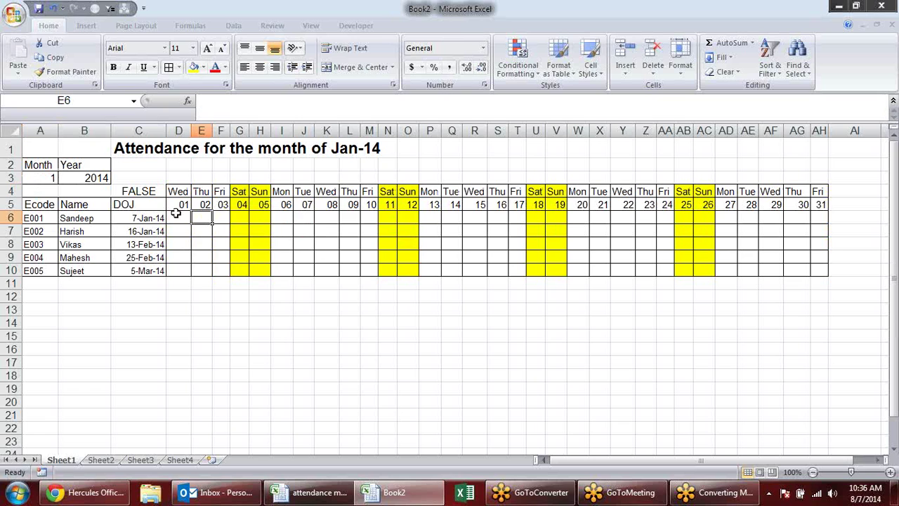
- Begin D6's formula =IF($C6>D$5,"P", comparing the joining date with day 01
{"action": "left_click", "coordinate": [176, 216]}
{"action": "type", "text": "="}
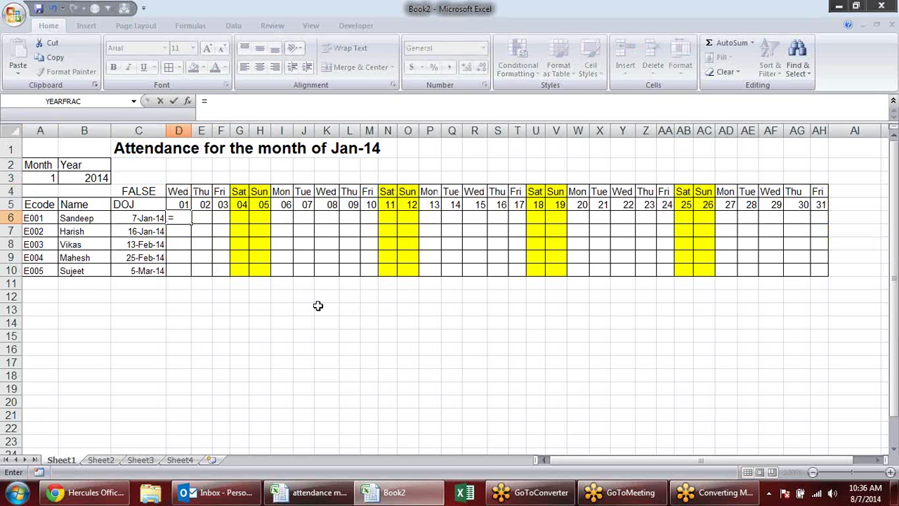
{"action": "type", "text": "IF("}
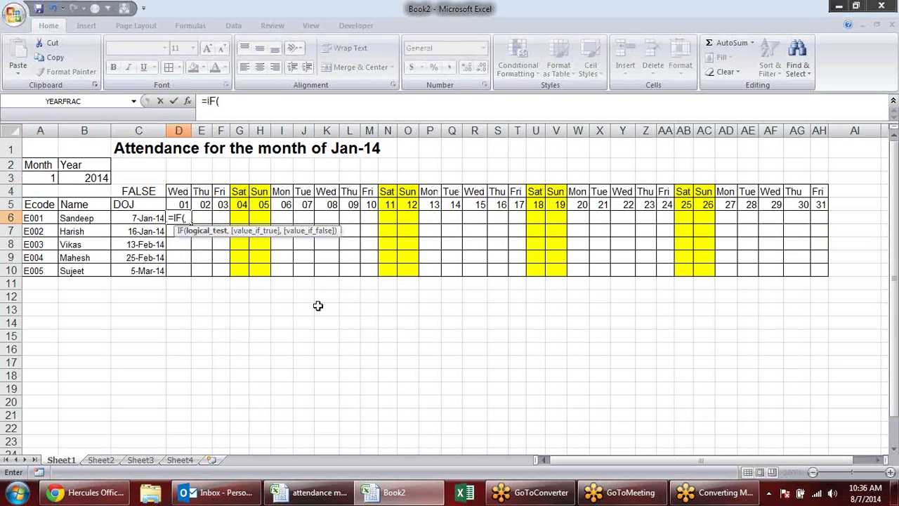
{"action": "left_click", "coordinate": [146, 217]}
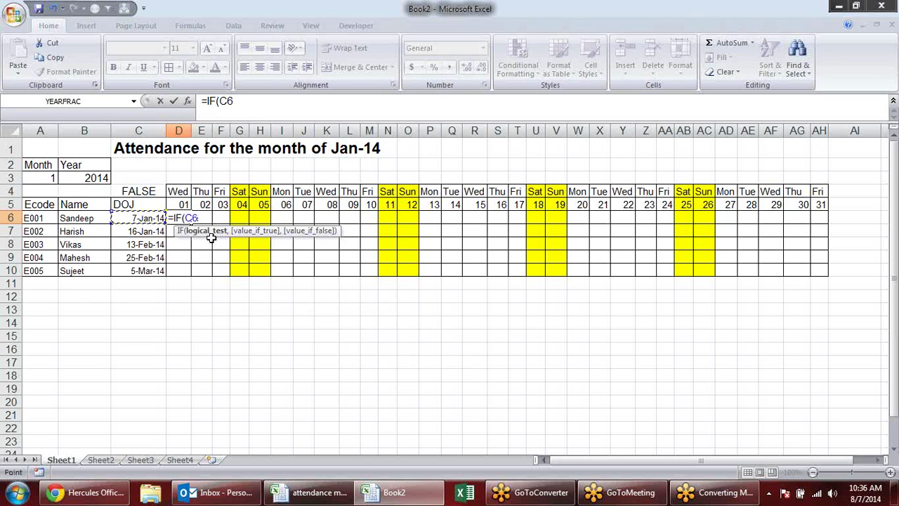
{"action": "type", "text": ">"}
{"action": "left_click", "coordinate": [181, 202]}
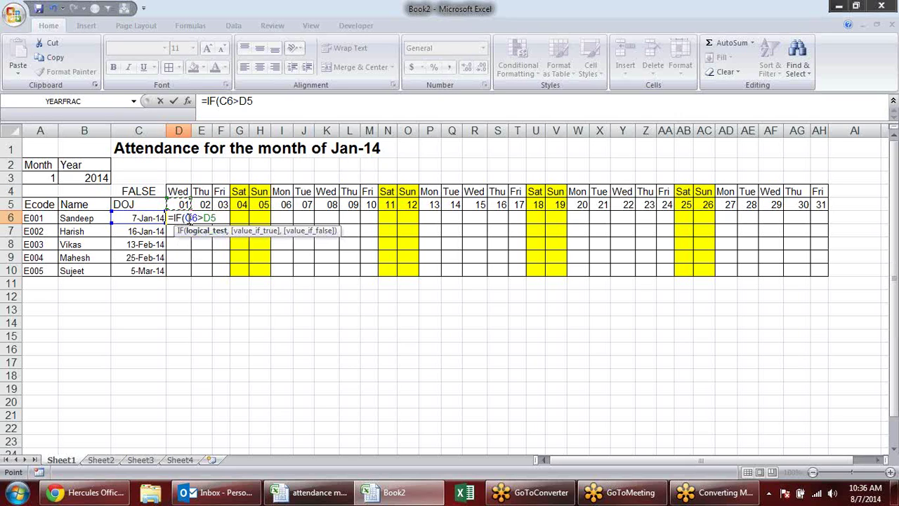
{"action": "left_click", "coordinate": [190, 218]}
{"action": "type", "text": "$C6>D"}
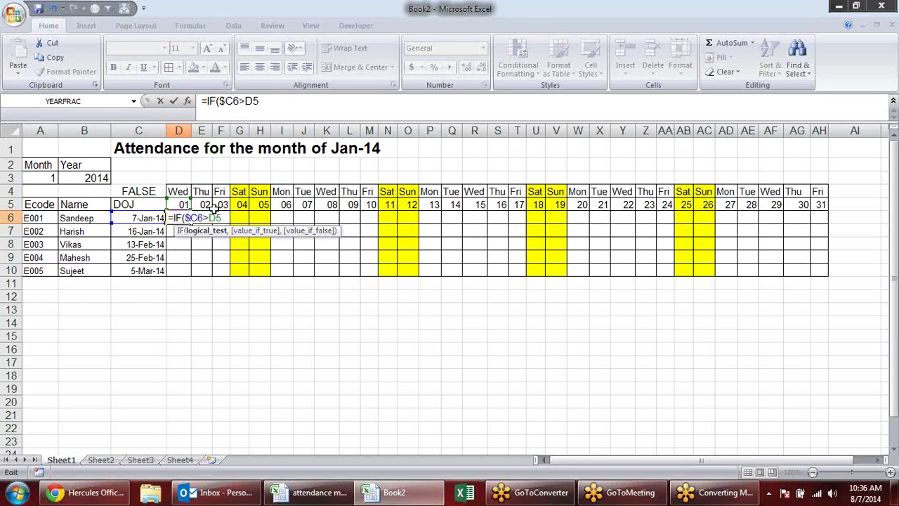
{"action": "type", "text": "$5"}
{"action": "type", "text": ","}
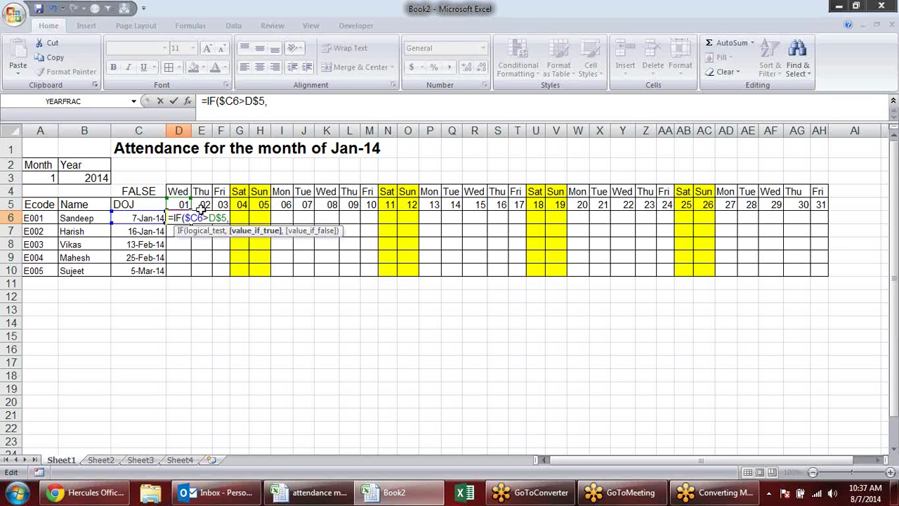
{"action": "type", "text": "\"P\","}
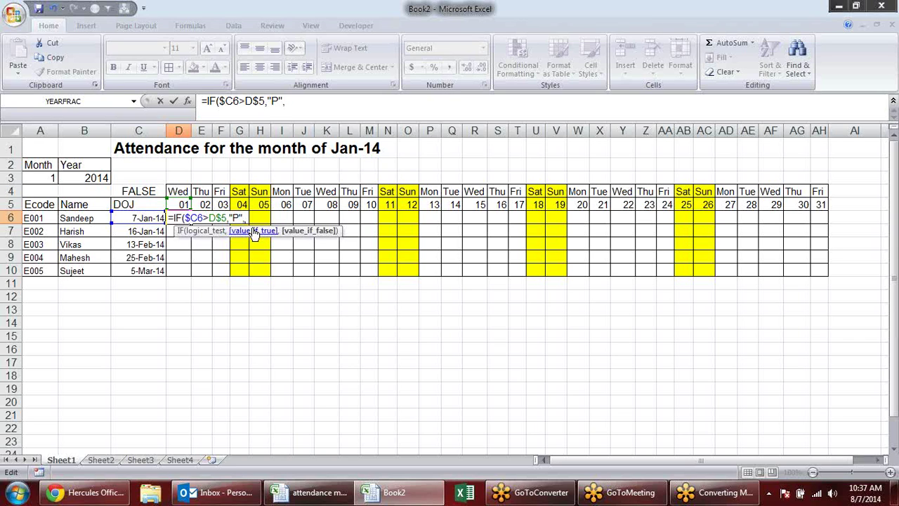
- Finish D6's IF with an "O" fallback, then reverse the comparison to $C6<D$5
{"action": "type", "text": "O\""}
{"action": "key", "text": "Return"}
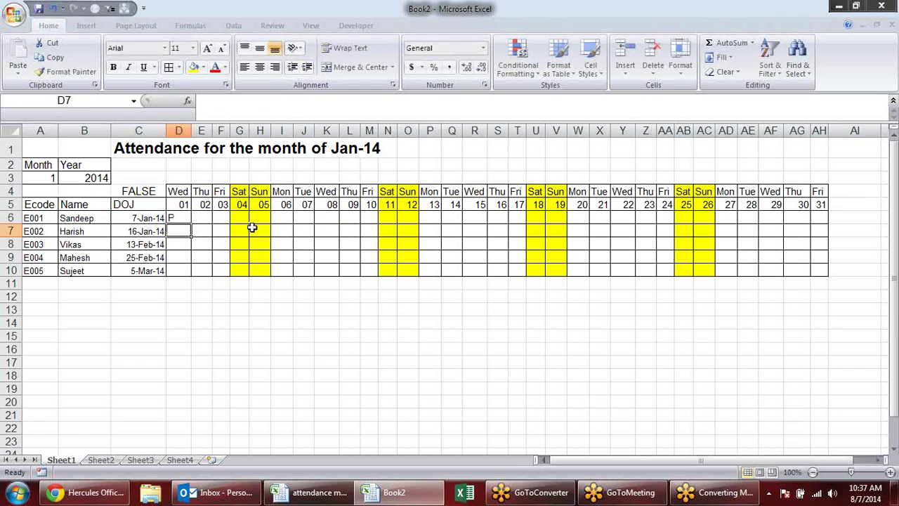
{"action": "left_click", "coordinate": [184, 217]}
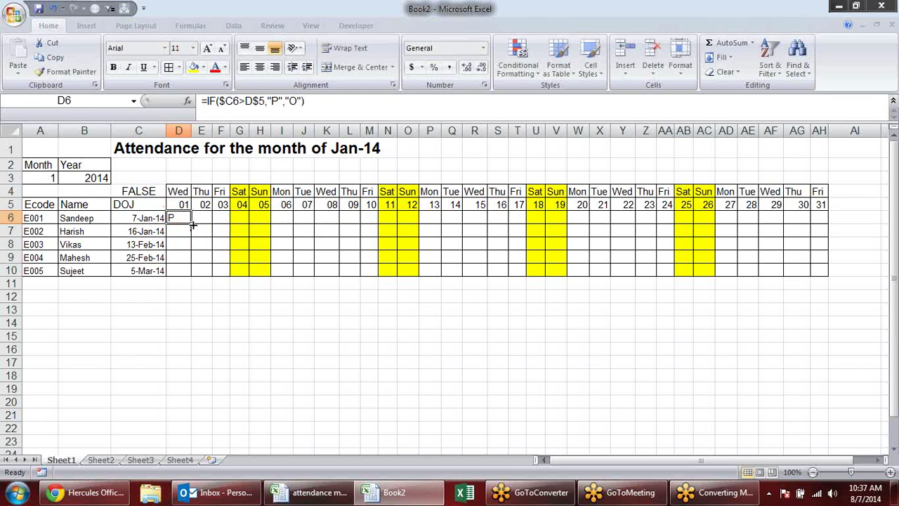
{"action": "double_click", "coordinate": [185, 218]}
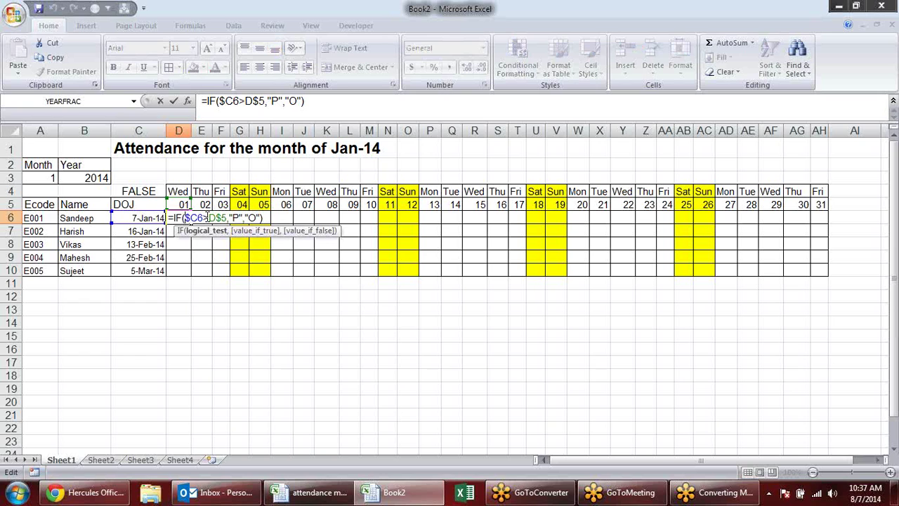
{"action": "key", "text": "BackSpace"}
{"action": "type", "text": "<"}
{"action": "key", "text": "Return"}
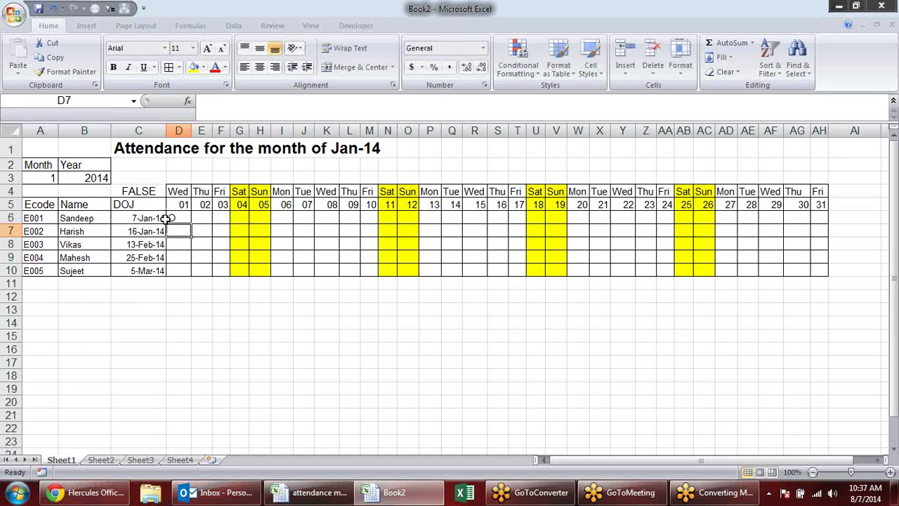
- Blank the fallback value and fill D6's formula across row 6 to column P
{"action": "left_click", "coordinate": [176, 218]}
{"action": "double_click", "coordinate": [175, 217]}
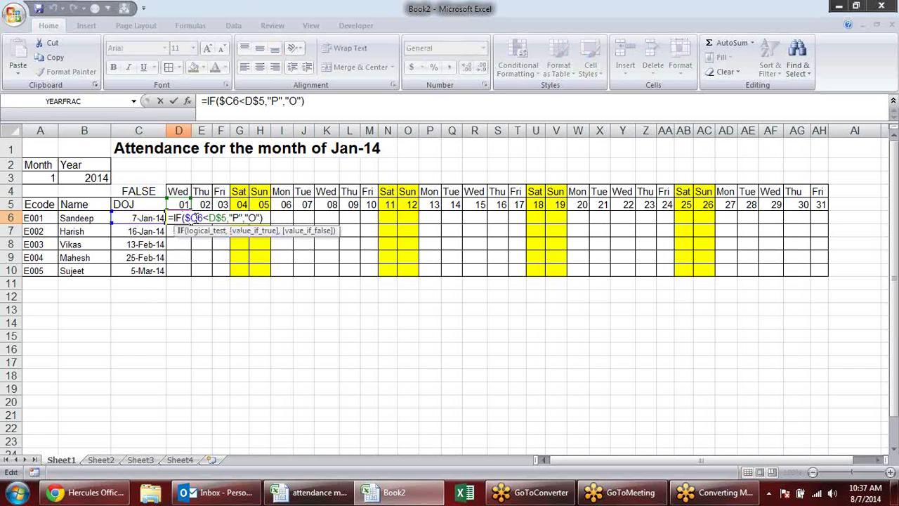
{"action": "key", "text": "BackSpace"}
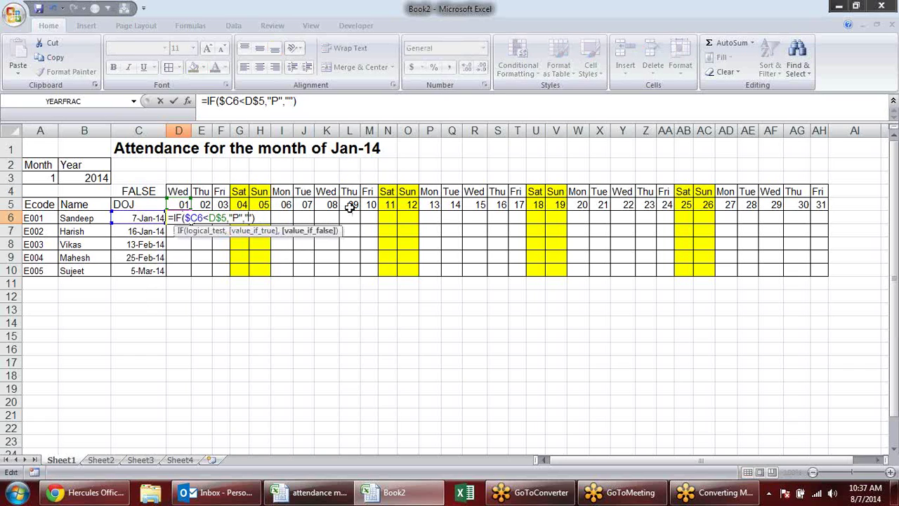
{"action": "key", "text": "Return"}
{"action": "left_click", "coordinate": [177, 219]}
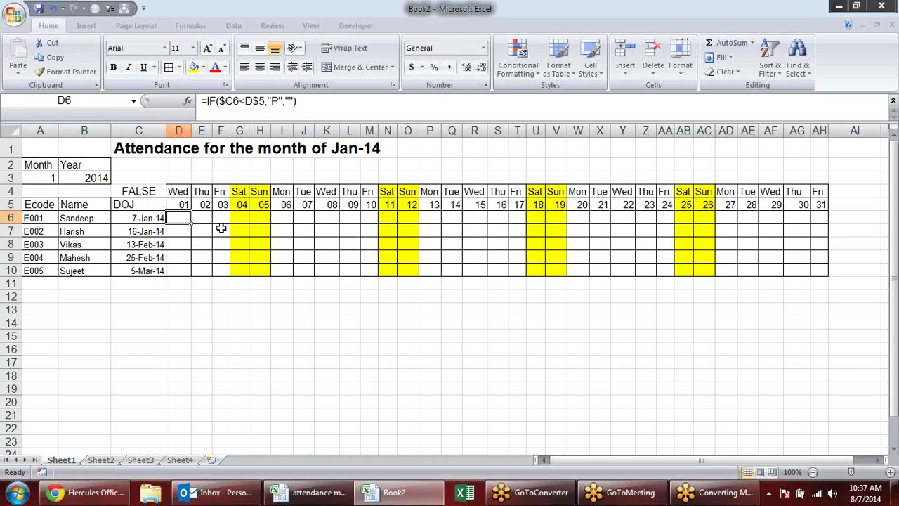
{"action": "left_click_drag", "start_coordinate": [191, 224], "coordinate": [435, 219]}
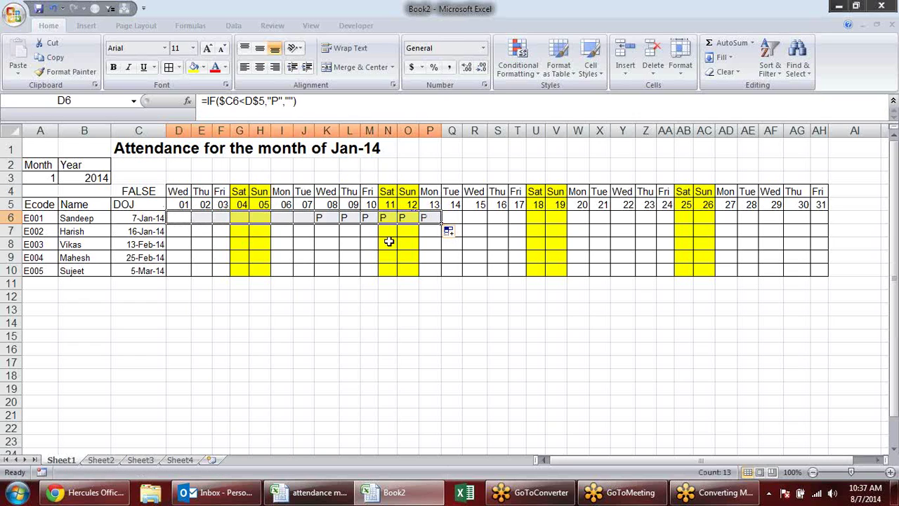
{"action": "left_click", "coordinate": [312, 217]}
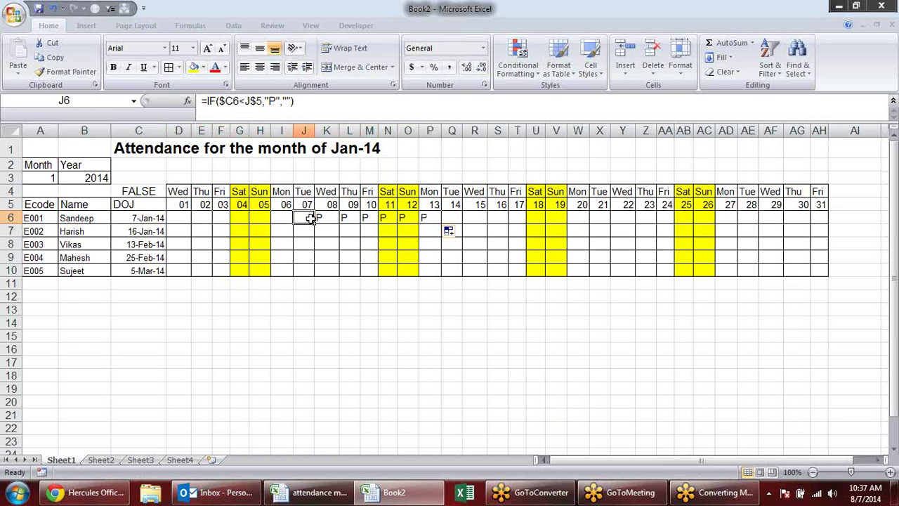
{"action": "left_click", "coordinate": [322, 218]}
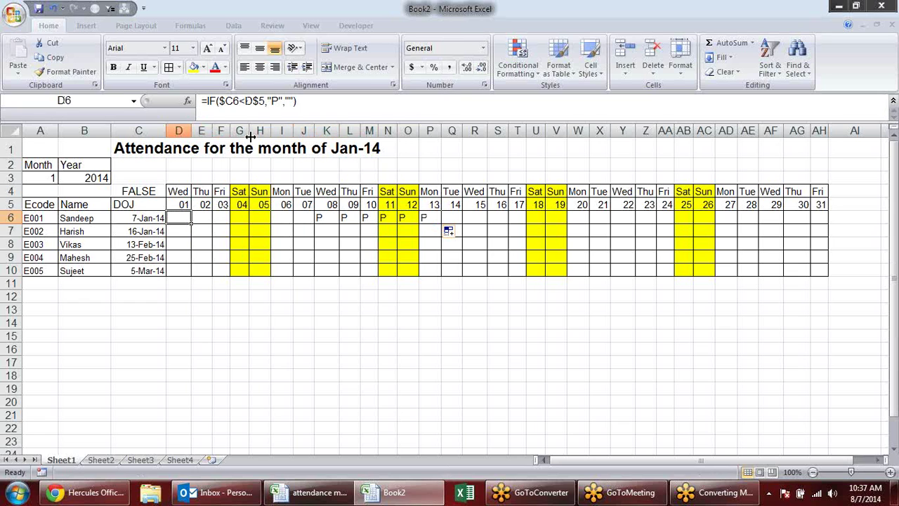
- Change the test to $C6<=D$5 and fill the formula across D6:AH10
{"action": "left_click", "coordinate": [244, 100]}
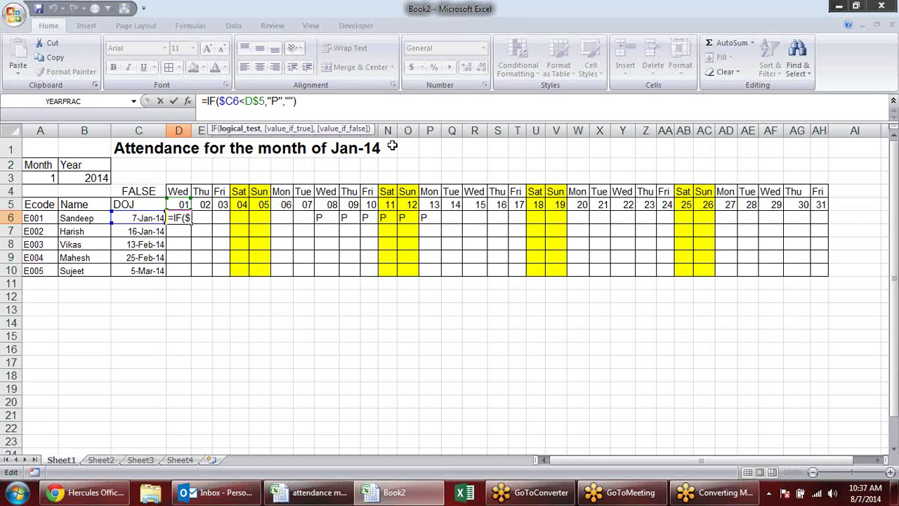
{"action": "type", "text": "="}
{"action": "key", "text": "Return"}
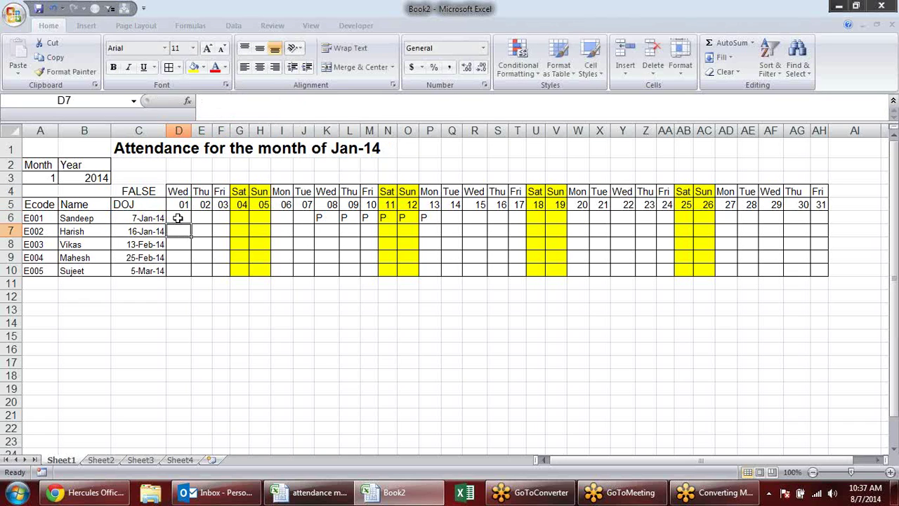
{"action": "left_click", "coordinate": [178, 218]}
{"action": "left_click_drag", "start_coordinate": [191, 224], "coordinate": [520, 221]}
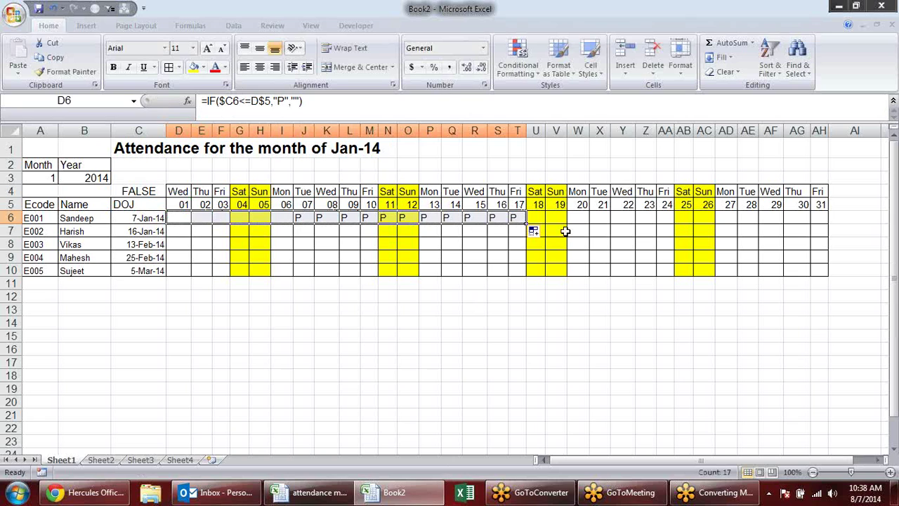
{"action": "mouse_move", "coordinate": [527, 224]}
{"action": "left_mouse_down"}
{"action": "mouse_move", "coordinate": [824, 220]}
{"action": "mouse_move", "coordinate": [830, 275]}
{"action": "left_mouse_up"}
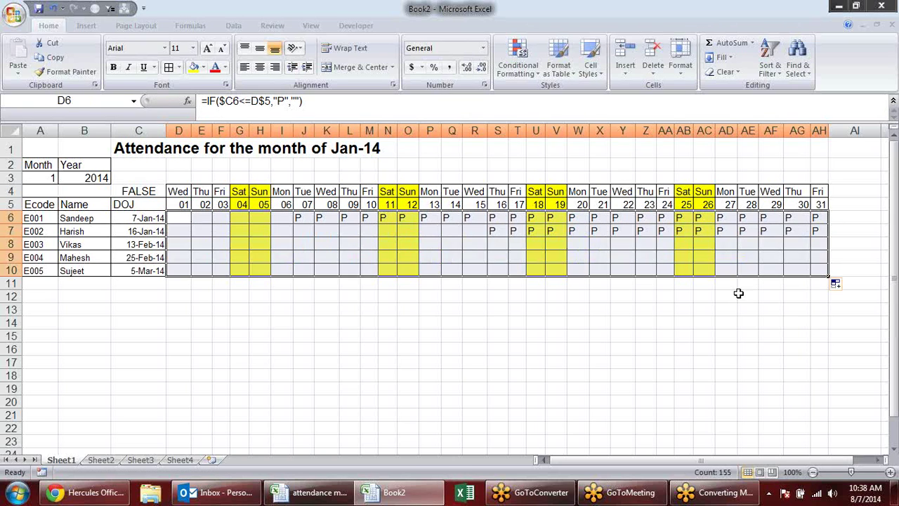
{"action": "left_click", "coordinate": [457, 311]}
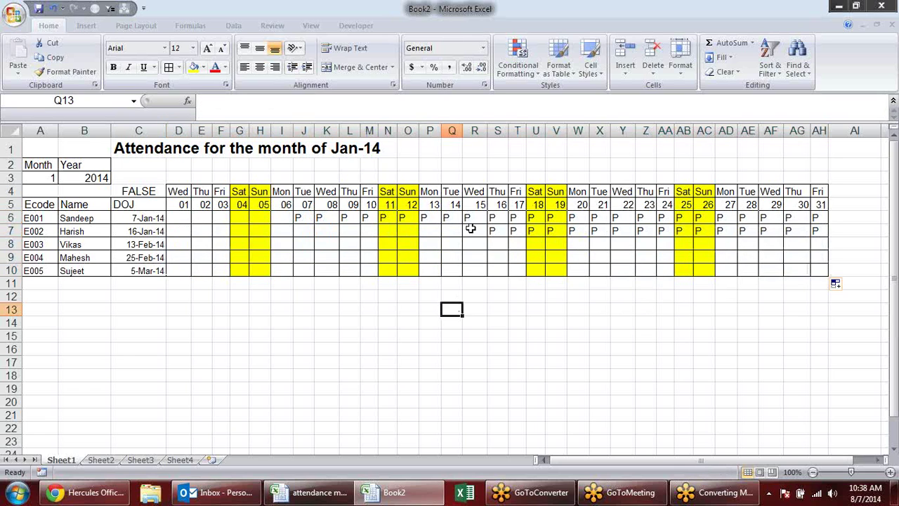
{"action": "left_click", "coordinate": [501, 229]}
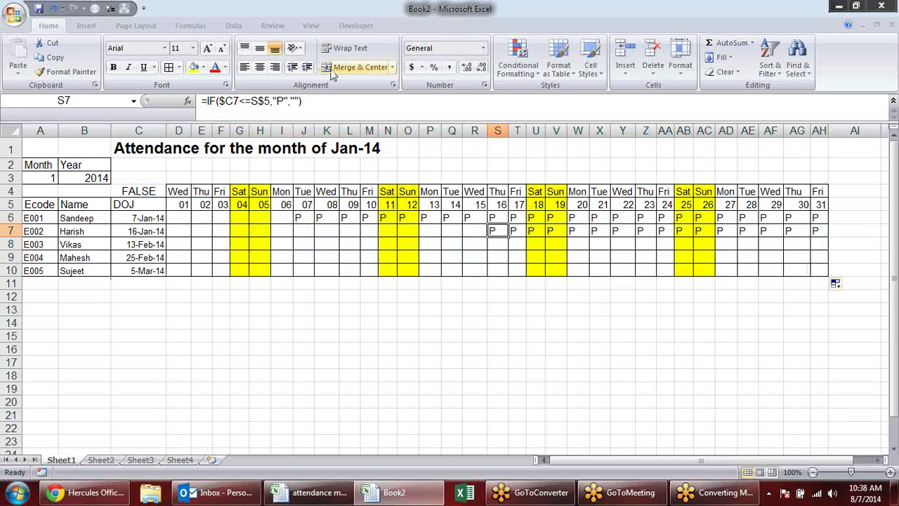
{"action": "left_click", "coordinate": [182, 220]}
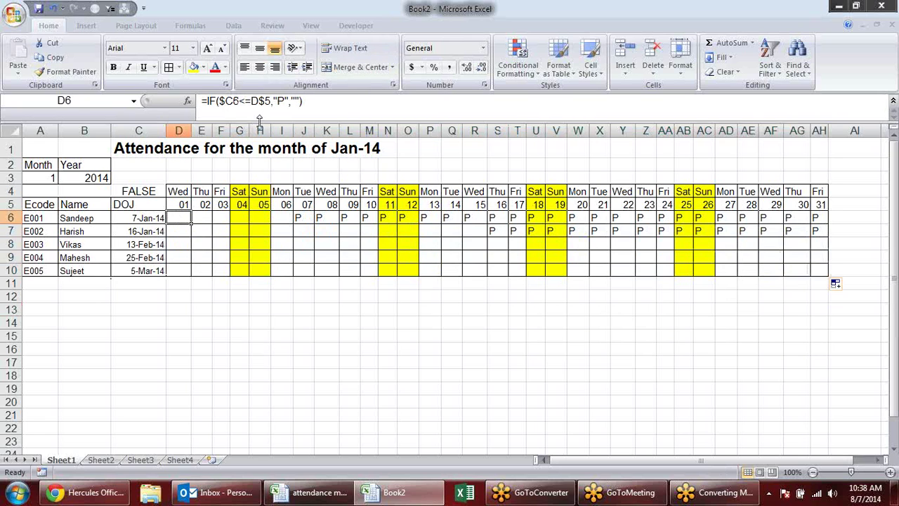
- Add a nested IF(D$5>TODAY(),"","P") check to D6's formula
{"action": "left_click", "coordinate": [302, 101]}
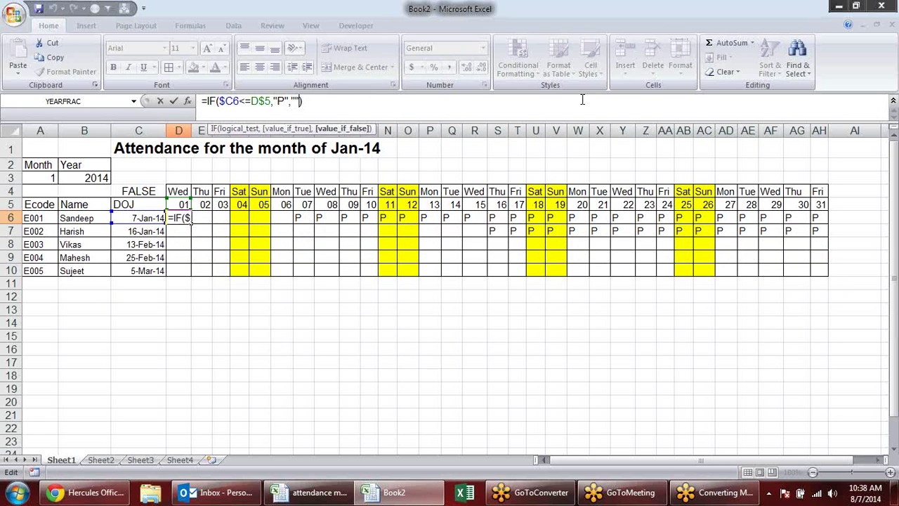
{"action": "key", "text": "BackSpace"}
{"action": "key", "text": "BackSpace"}
{"action": "type", "text": "IF("}
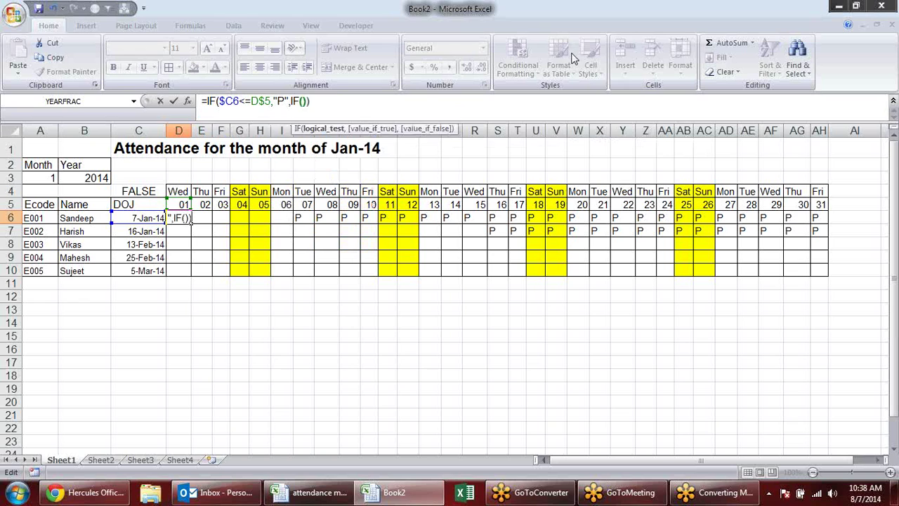
{"action": "type", "text": ")"}
{"action": "key", "text": "Left"}
{"action": "left_click", "coordinate": [183, 205]}
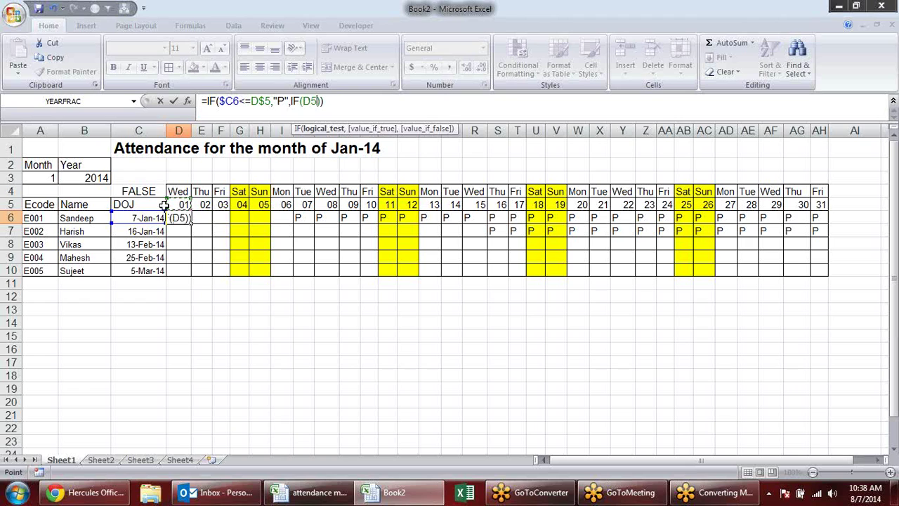
{"action": "type", "text": ">"}
{"action": "type", "text": "tod"}
{"action": "key", "text": "Tab"}
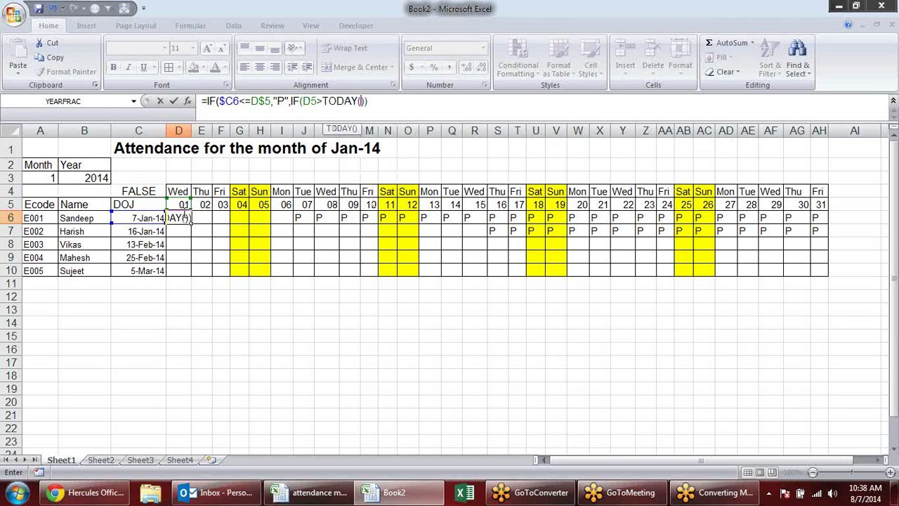
{"action": "type", "text": ")"}
{"action": "left_click", "coordinate": [309, 100]}
{"action": "type", "text": "$"}
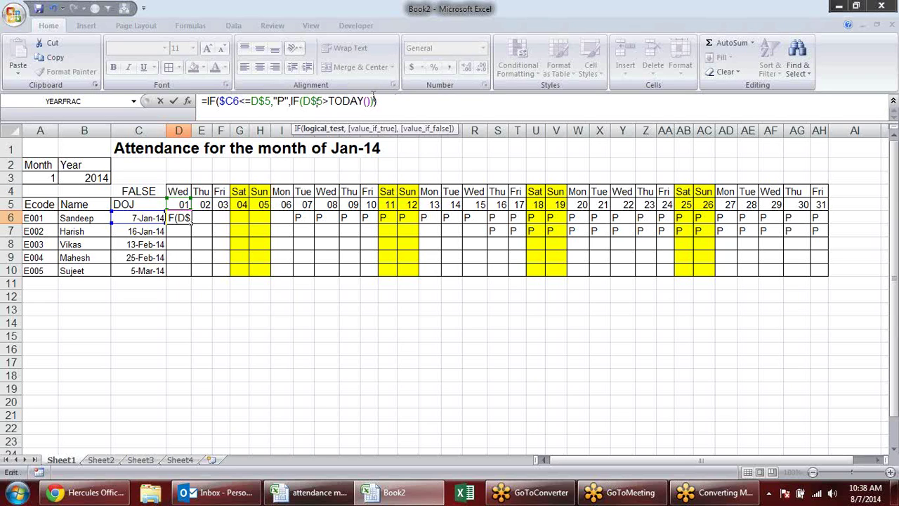
{"action": "type", "text": ","}
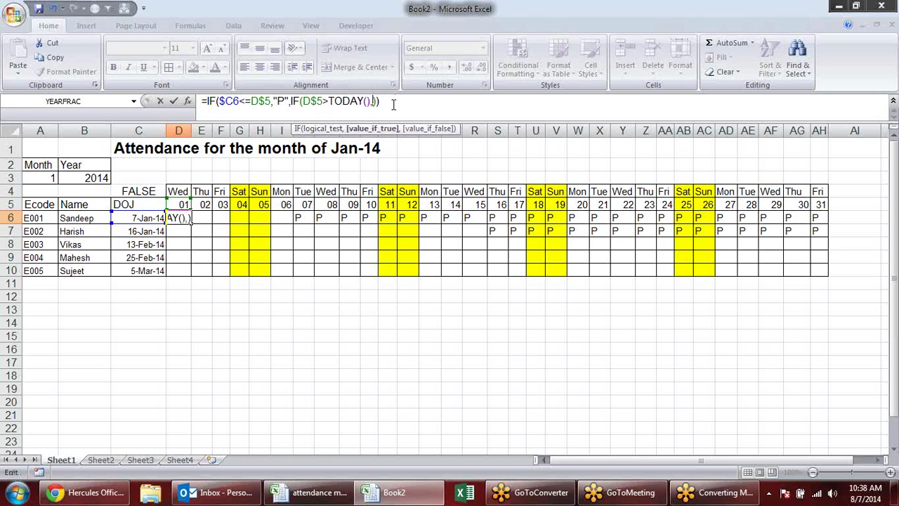
{"action": "type", "text": "\"\",\"P\""}
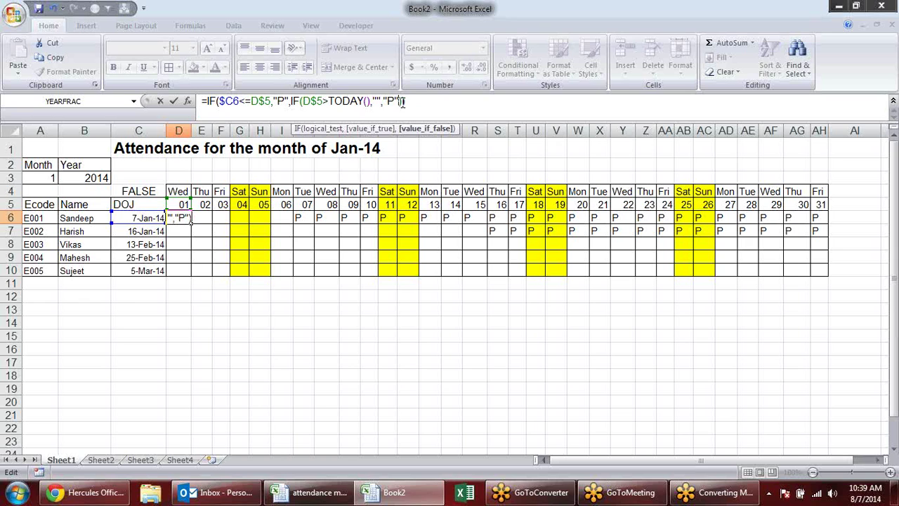
- Move the TODAY check into the outer IF's "P" result and end with a "" fallback
{"action": "left_click_drag", "start_coordinate": [403, 102], "coordinate": [292, 104]}
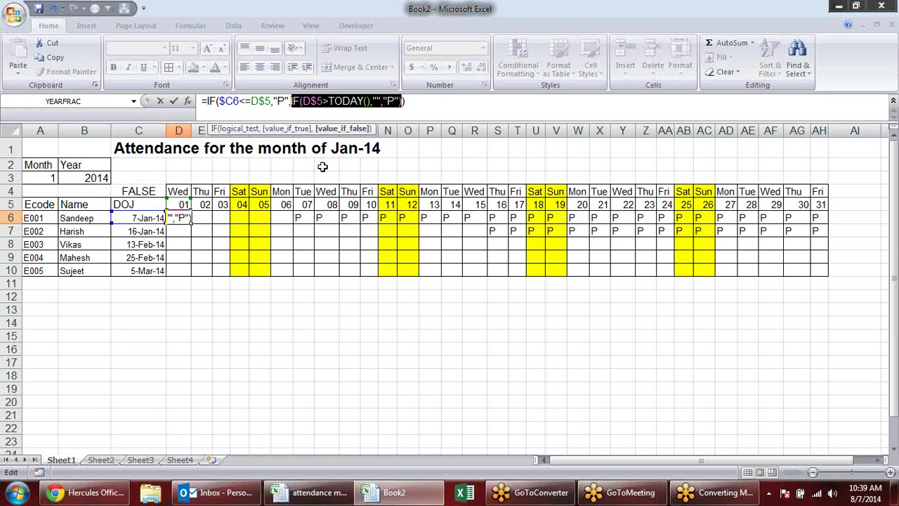
{"action": "key", "text": "Delete"}
{"action": "left_click_drag", "start_coordinate": [287, 101], "coordinate": [275, 101]}
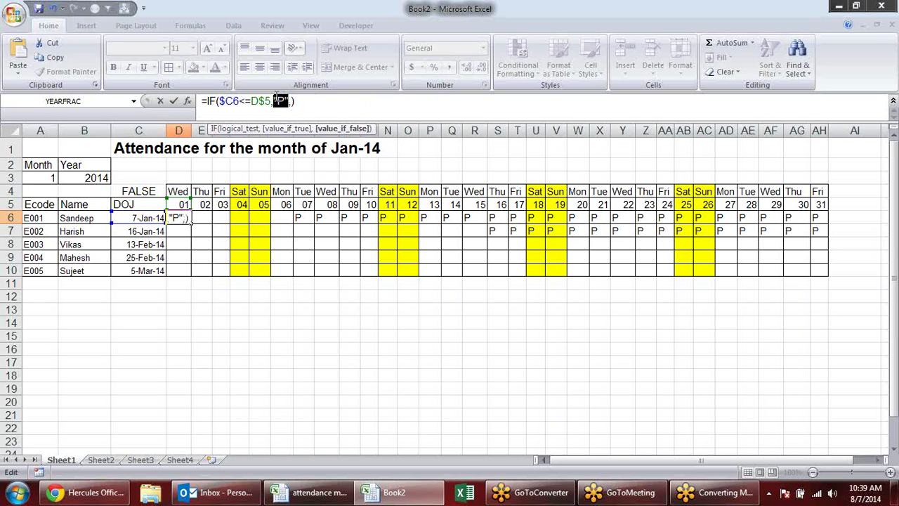
{"action": "type", "text": "IF(D$5>TODAY(),\"\",\"P\")"}
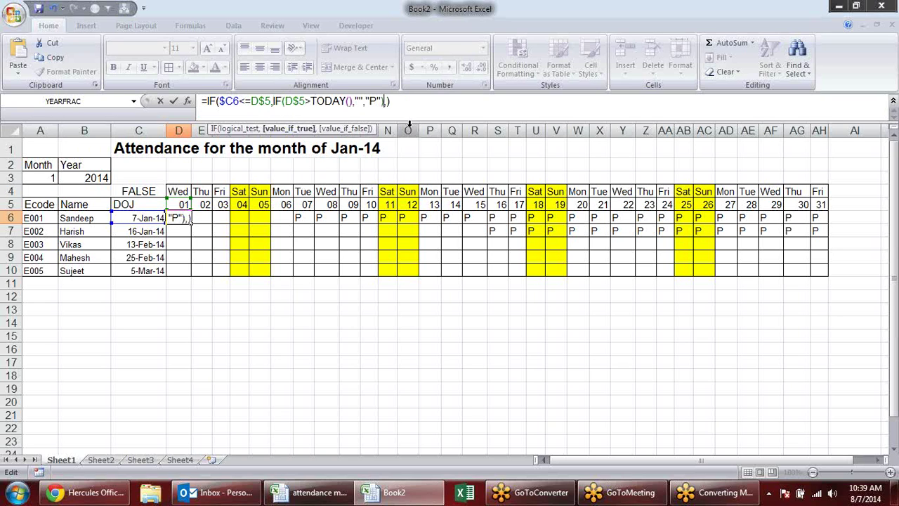
{"action": "left_click", "coordinate": [387, 101]}
{"action": "type", "text": "\"\""}
{"action": "key", "text": "Return"}
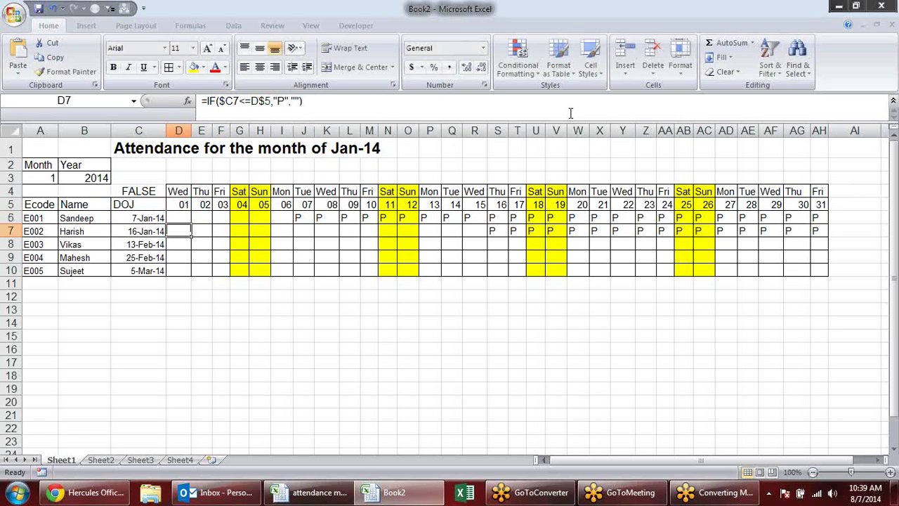
{"action": "left_click", "coordinate": [174, 218]}
- Fill D6's formula across D6:AH10 and switch the month to 8 to check it
{"action": "mouse_move", "coordinate": [191, 223]}
{"action": "left_mouse_down"}
{"action": "mouse_move", "coordinate": [843, 228]}
{"action": "mouse_move", "coordinate": [836, 273]}
{"action": "left_mouse_up"}
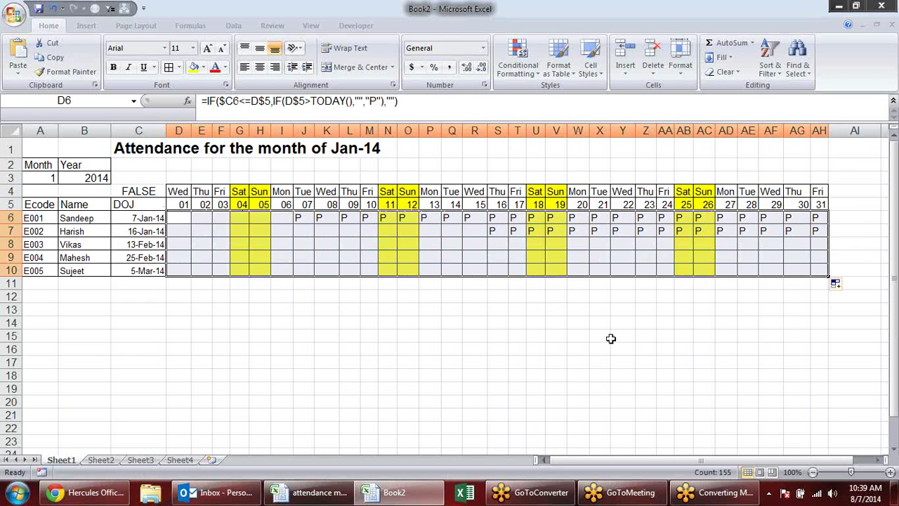
{"action": "left_click", "coordinate": [365, 321]}
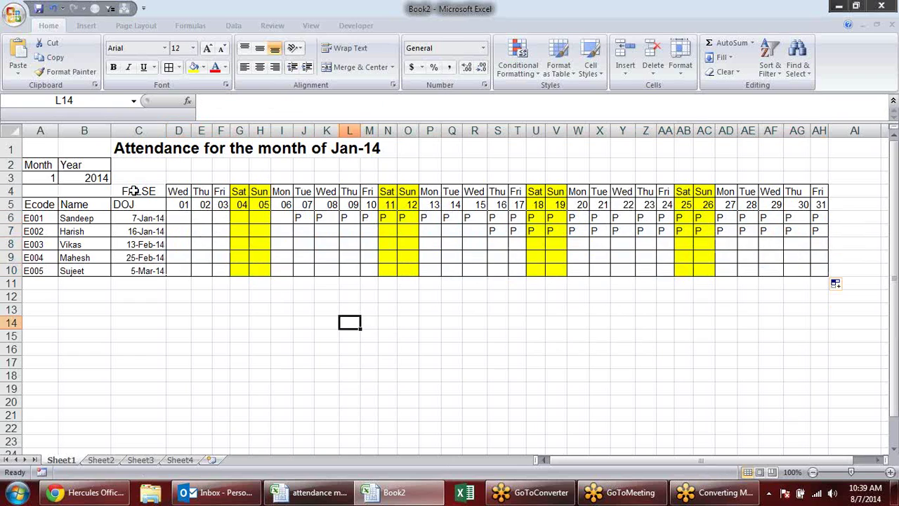
{"action": "left_click", "coordinate": [44, 177]}
{"action": "left_click", "coordinate": [63, 180]}
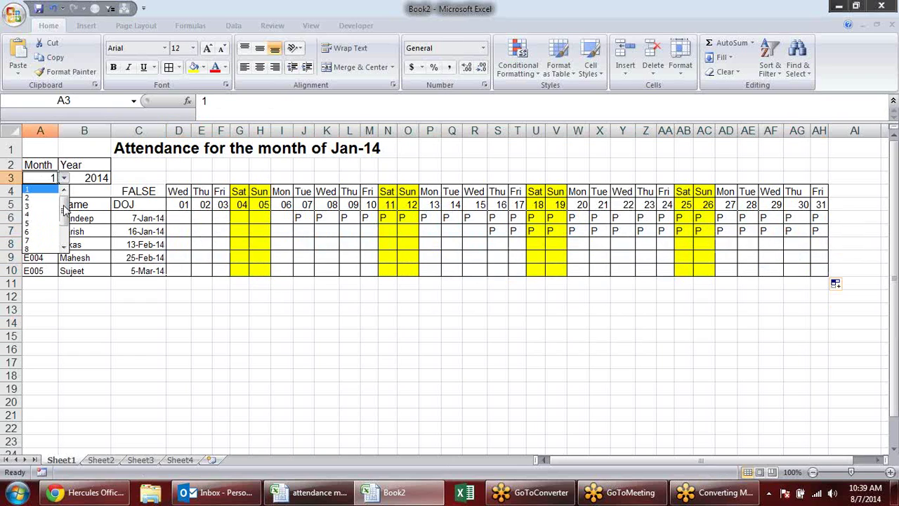
{"action": "left_click_drag", "start_coordinate": [63, 205], "coordinate": [62, 226]}
{"action": "left_click", "coordinate": [44, 240]}
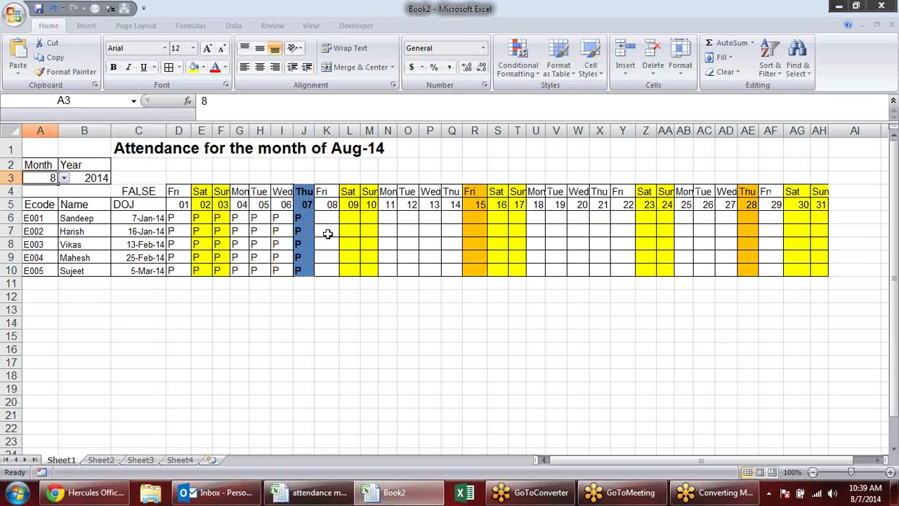
{"action": "left_click", "coordinate": [327, 234]}
{"action": "left_click", "coordinate": [332, 217]}
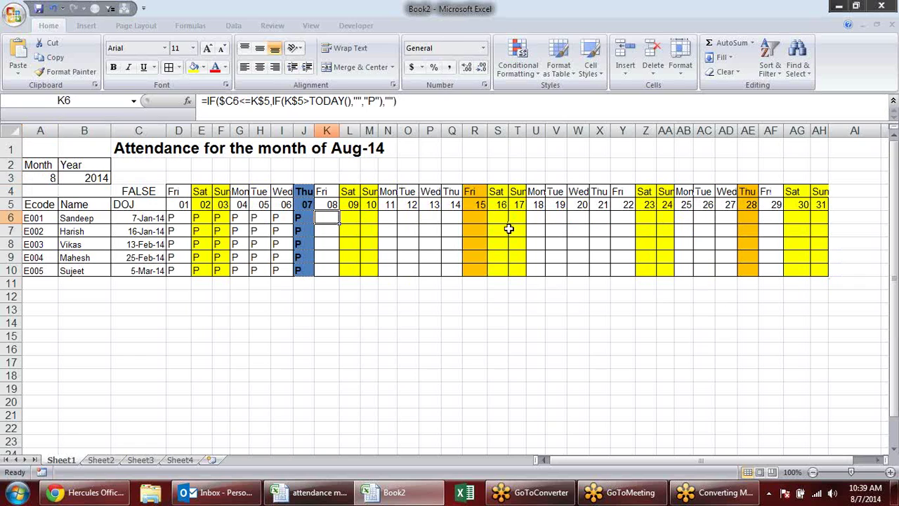
- Switch the month to 3 for Mar-14 and inspect the formulas in H10, D6 and E6
{"action": "left_click", "coordinate": [51, 179]}
{"action": "left_click", "coordinate": [68, 175]}
{"action": "left_click", "coordinate": [56, 180]}
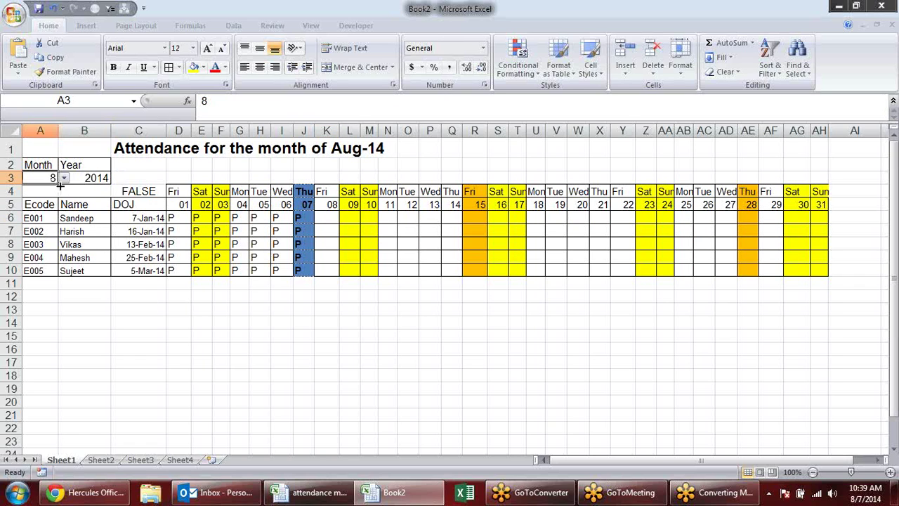
{"action": "left_click", "coordinate": [63, 178]}
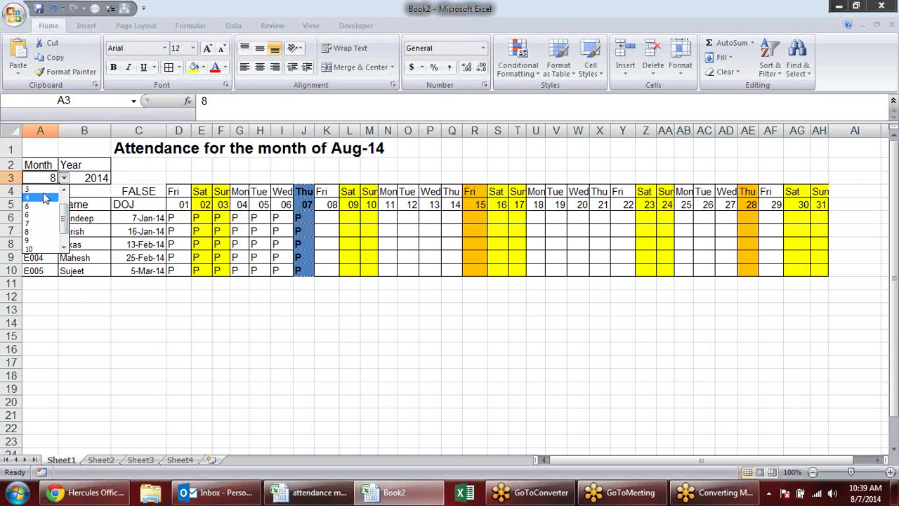
{"action": "left_click", "coordinate": [42, 189]}
{"action": "left_click", "coordinate": [260, 272]}
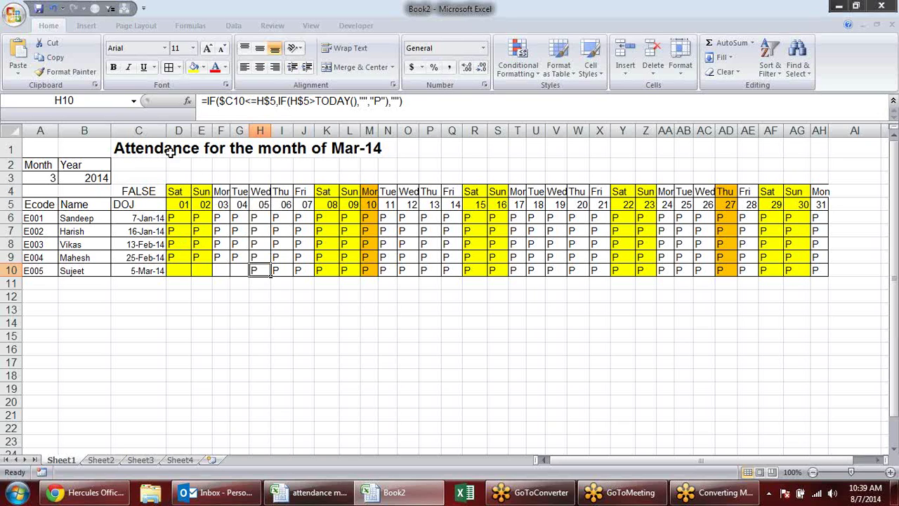
{"action": "left_click", "coordinate": [178, 215]}
{"action": "left_click", "coordinate": [201, 216]}
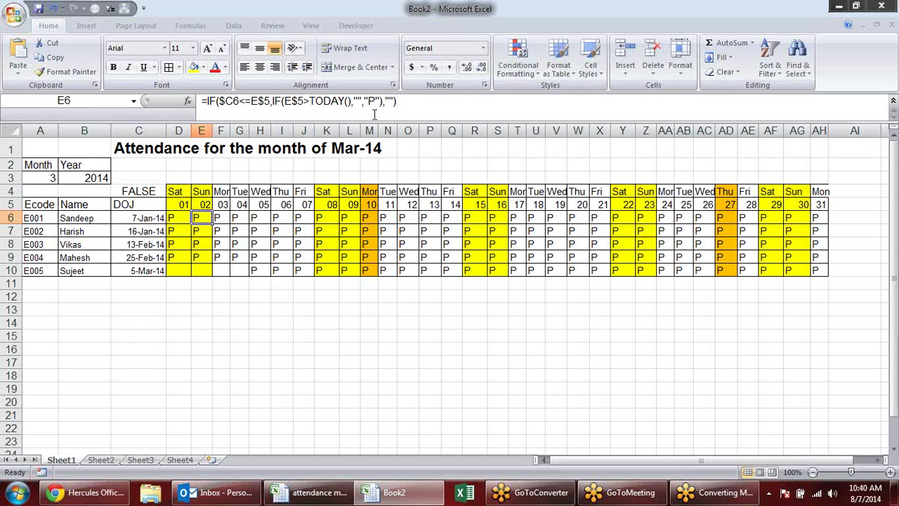
{"action": "left_click", "coordinate": [181, 215]}
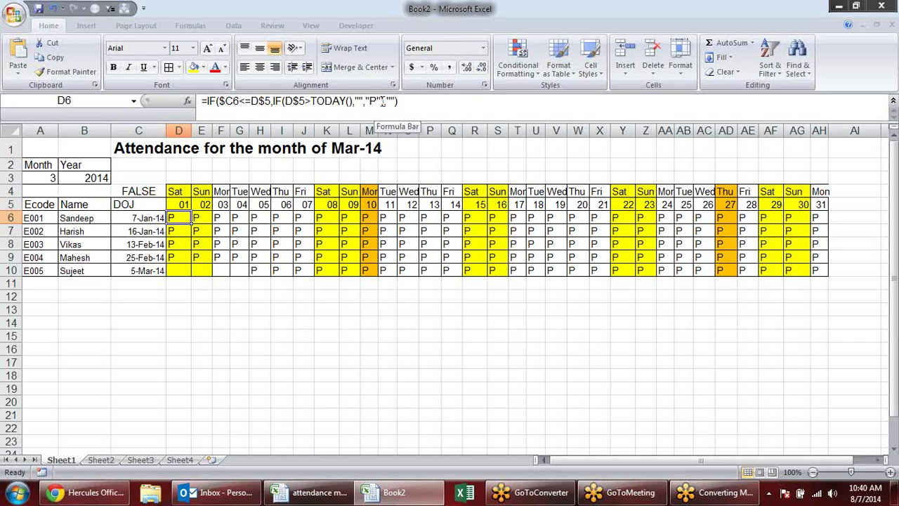
- Replace the "P" result in D6's formula with a nested IF wrapping an OR function
{"action": "left_click", "coordinate": [381, 102]}
{"action": "key", "text": "BackSpace"}
{"action": "key", "text": "BackSpace"}
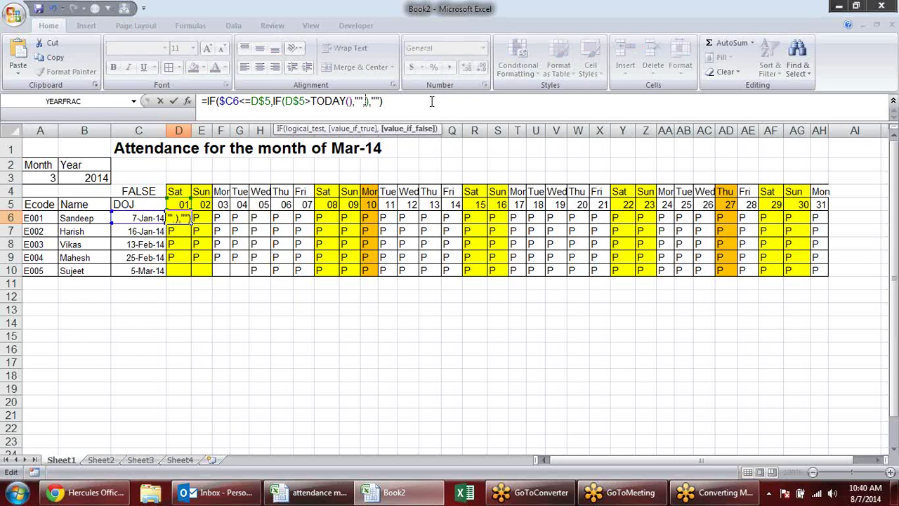
{"action": "type", "text": "if"}
{"action": "key", "text": "Tab"}
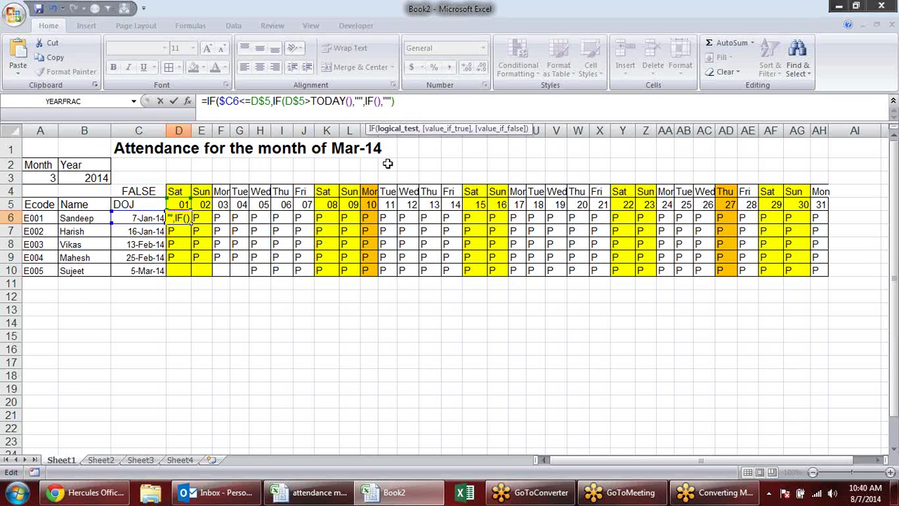
{"action": "key", "text": "Left"}
{"action": "left_click", "coordinate": [181, 191]}
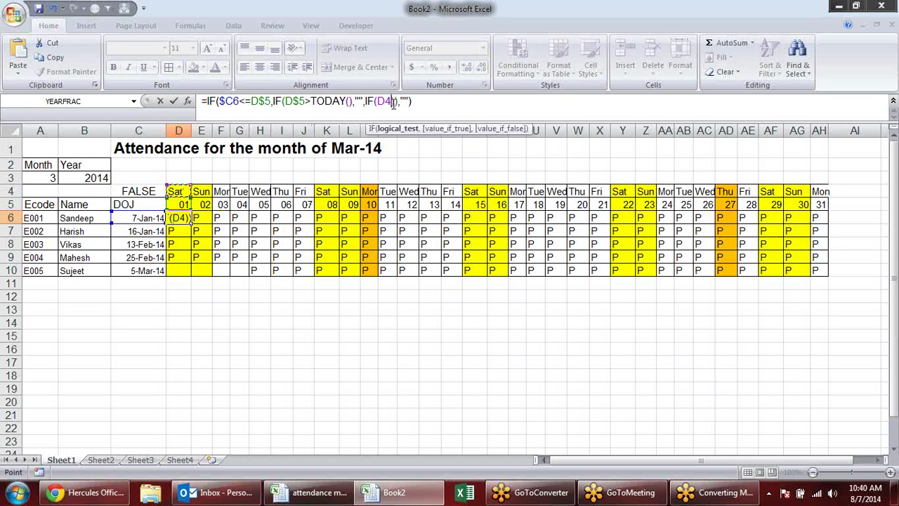
{"action": "key", "text": "BackSpace"}
{"action": "key", "text": "BackSpace"}
{"action": "type", "text": "or"}
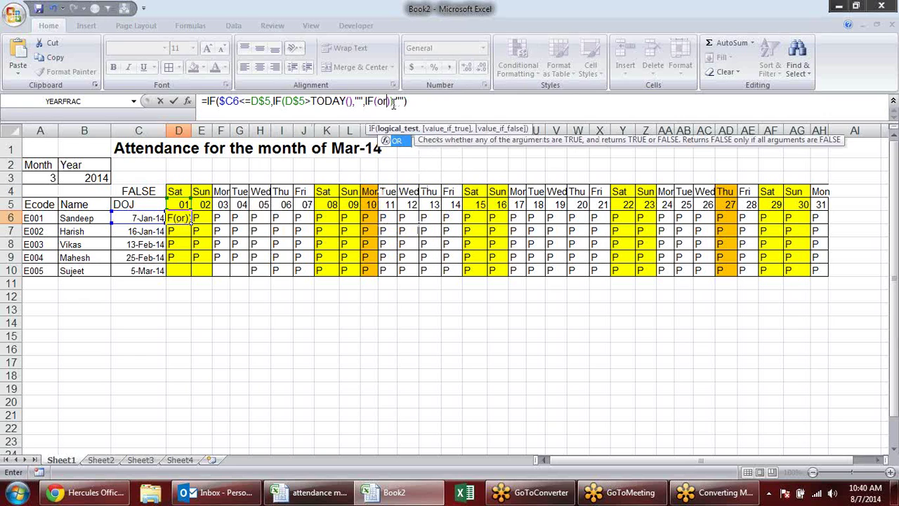
{"action": "key", "text": "Tab"}
- Complete it as IF(OR(D4="Sat",D4="Sun"),"W/o","P") and enter it; Excel reports a formula error
{"action": "type", "text": ")"}
{"action": "left_click", "coordinate": [394, 102]}
{"action": "left_click", "coordinate": [180, 191]}
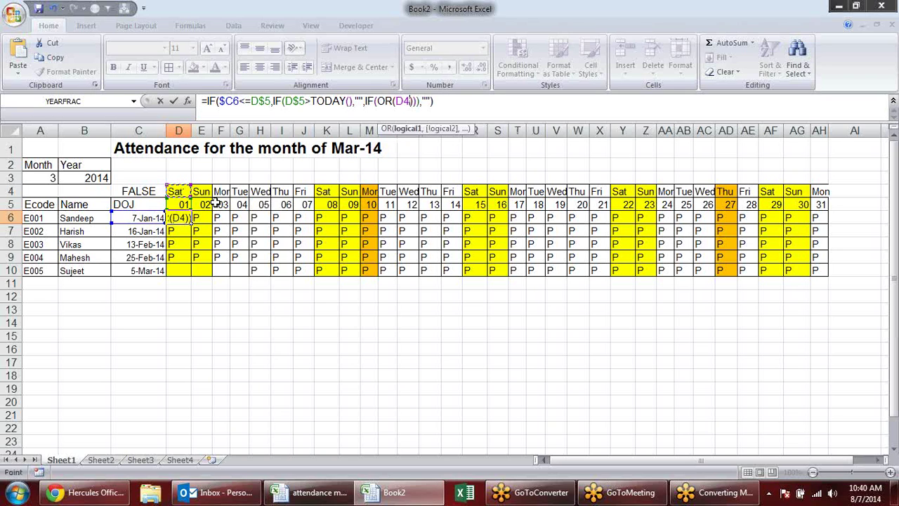
{"action": "type", "text": "=\"\"Sat,"}
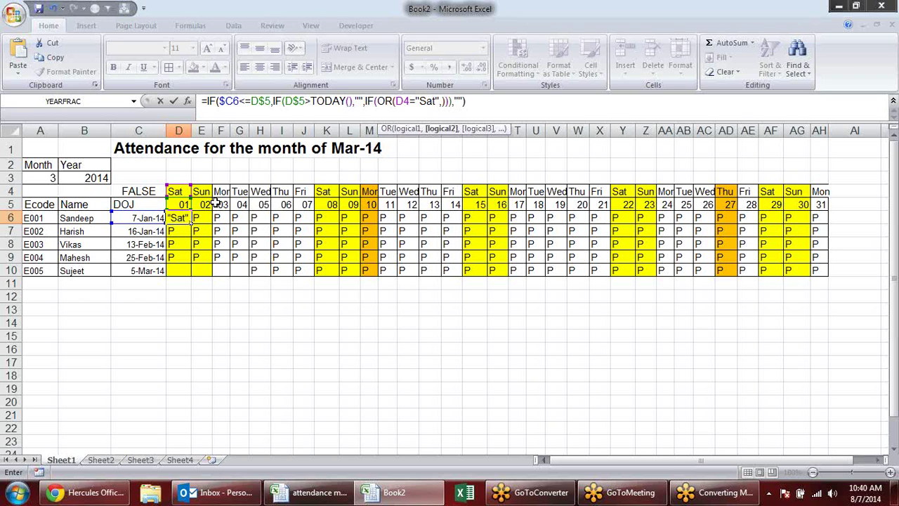
{"action": "left_click", "coordinate": [176, 191]}
{"action": "type", "text": "=\"S"}
{"action": "type", "text": "un\")"}
{"action": "type", "text": ","}
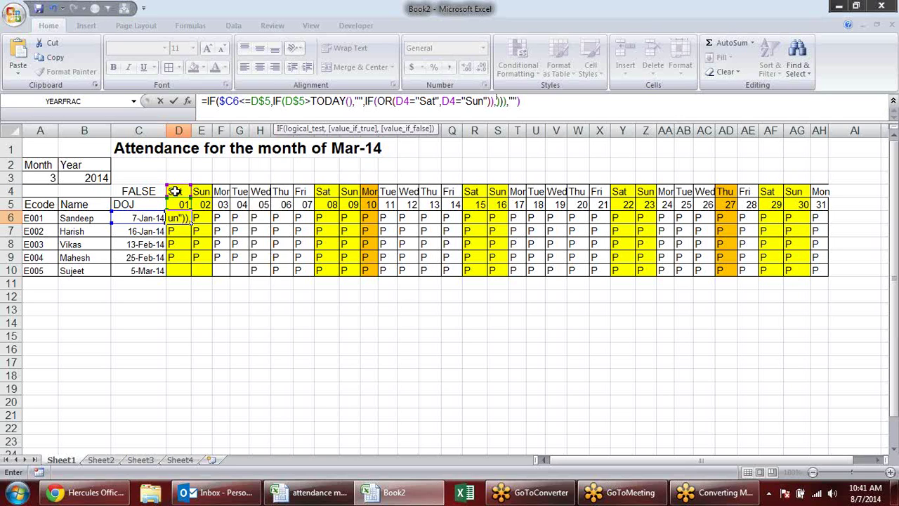
{"action": "key", "text": "BackSpace"}
{"action": "key", "text": "BackSpace"}
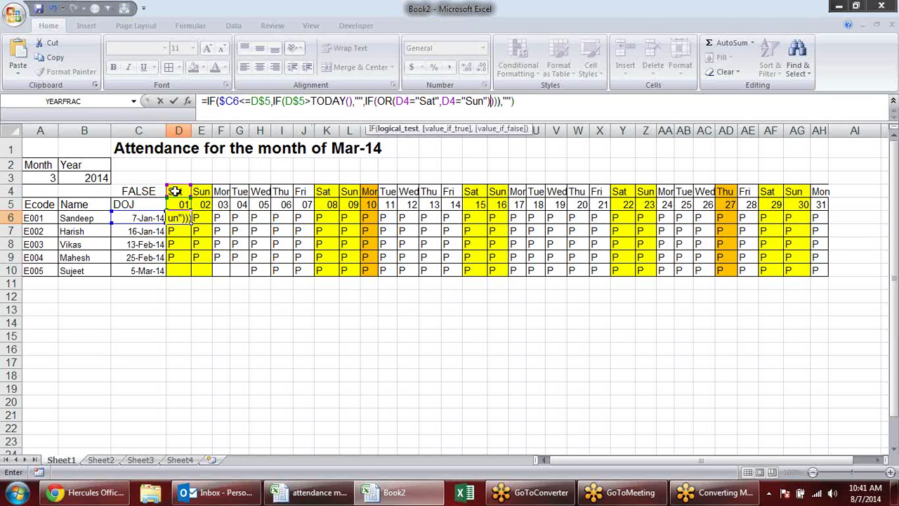
{"action": "type", "text": ","}
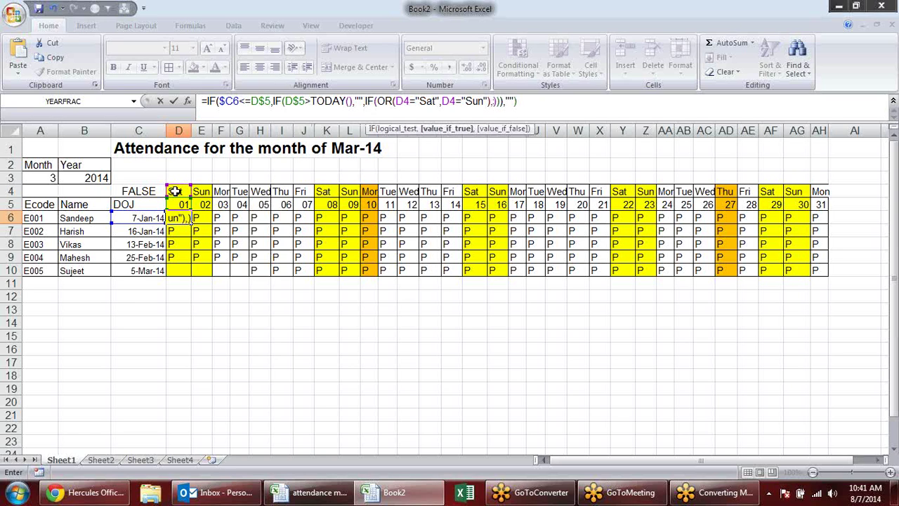
{"action": "type", "text": "\""}
{"action": "type", "text": "W/o\",\"P\""}
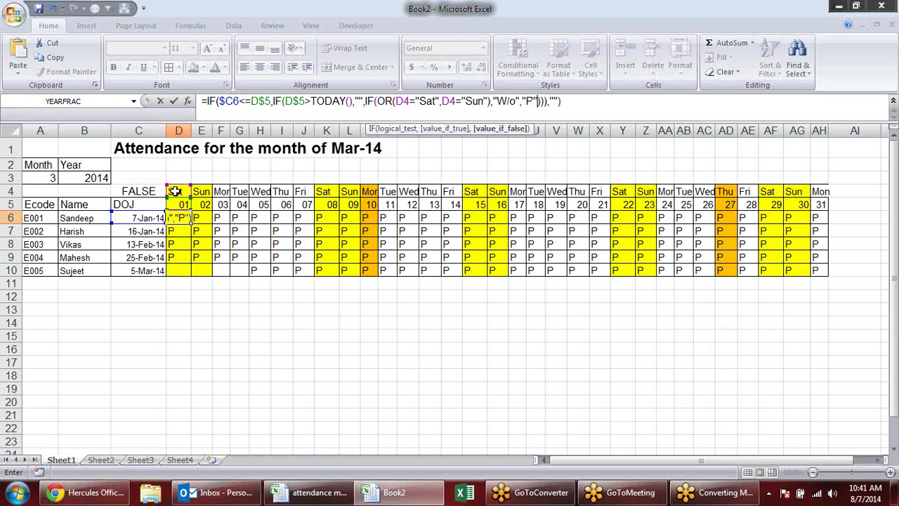
{"action": "key", "text": "Return"}
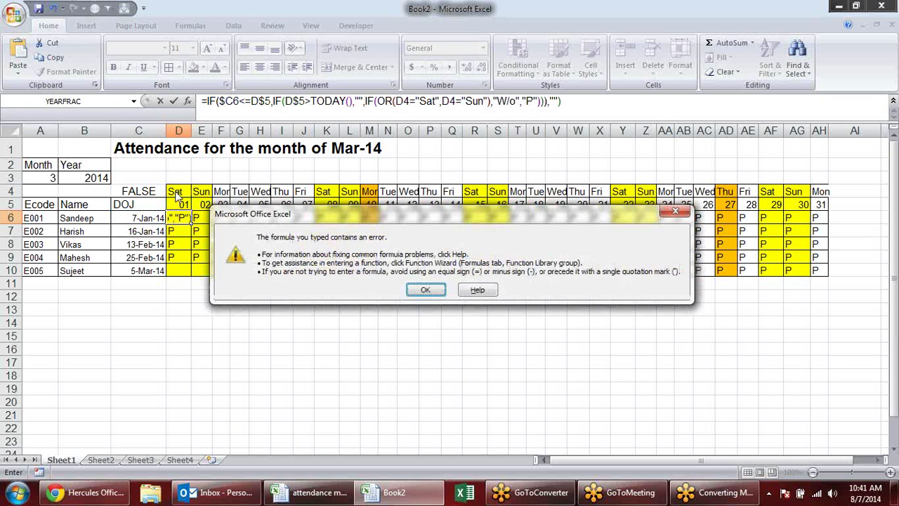
{"action": "key", "text": "Return"}
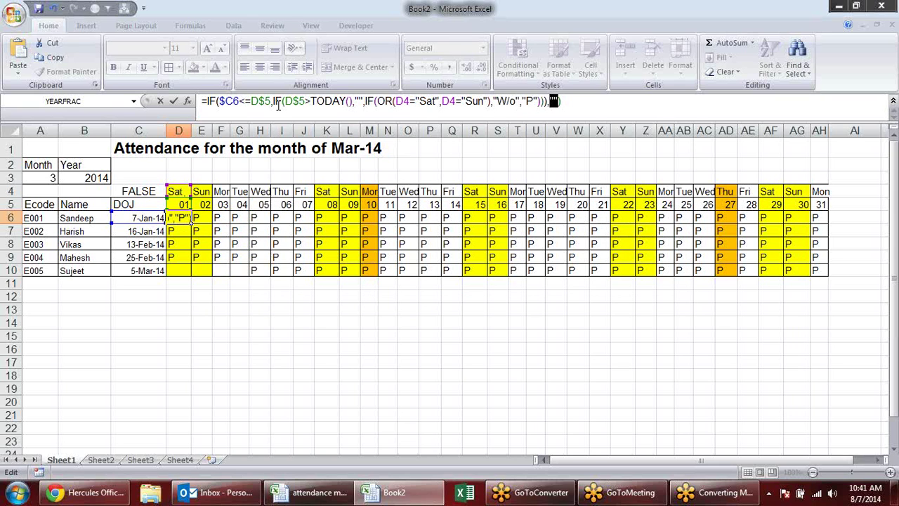
{"action": "left_click", "coordinate": [228, 102]}
{"action": "left_click", "coordinate": [242, 130]}
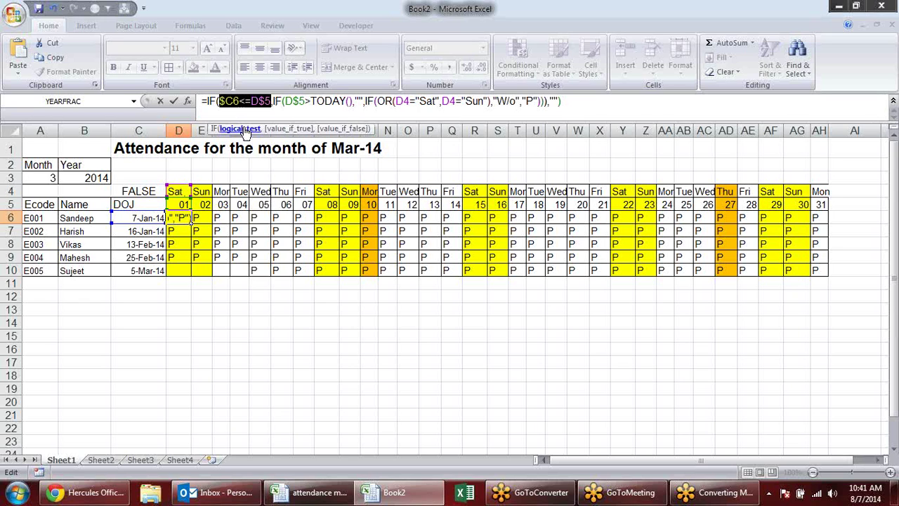
{"action": "left_click", "coordinate": [284, 129]}
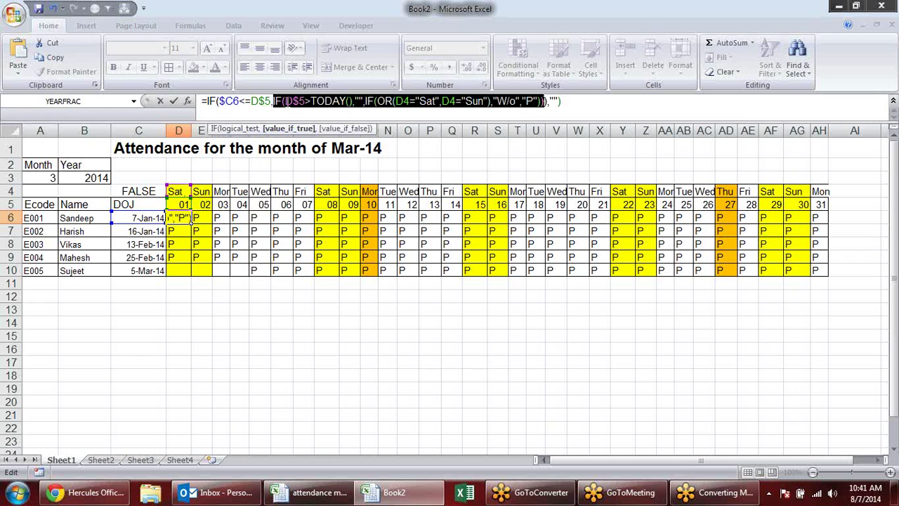
{"action": "left_click", "coordinate": [286, 101]}
{"action": "left_click", "coordinate": [301, 130]}
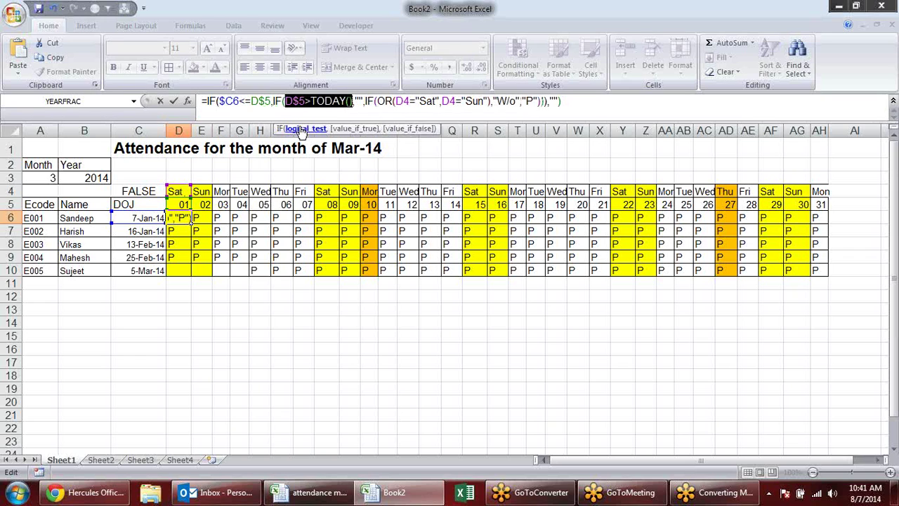
{"action": "left_click", "coordinate": [354, 129]}
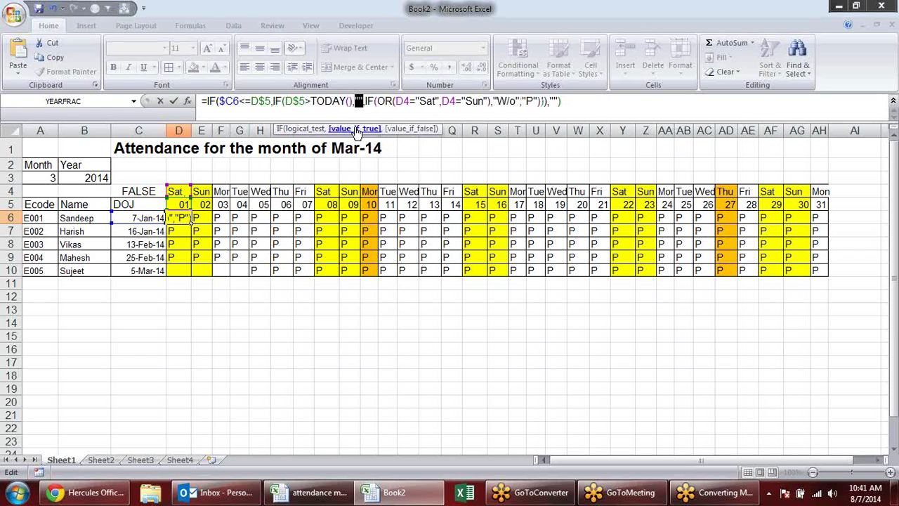
{"action": "left_click", "coordinate": [405, 131]}
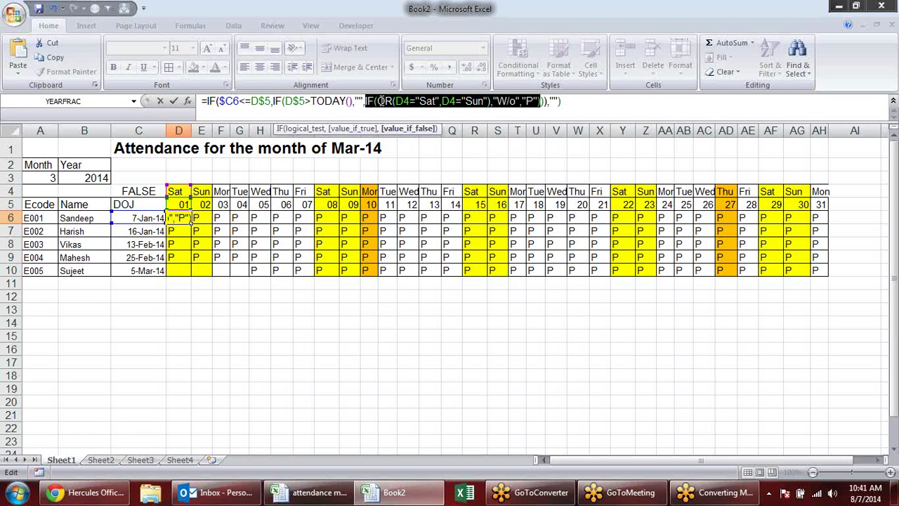
{"action": "left_click", "coordinate": [380, 101]}
{"action": "left_click", "coordinate": [402, 132]}
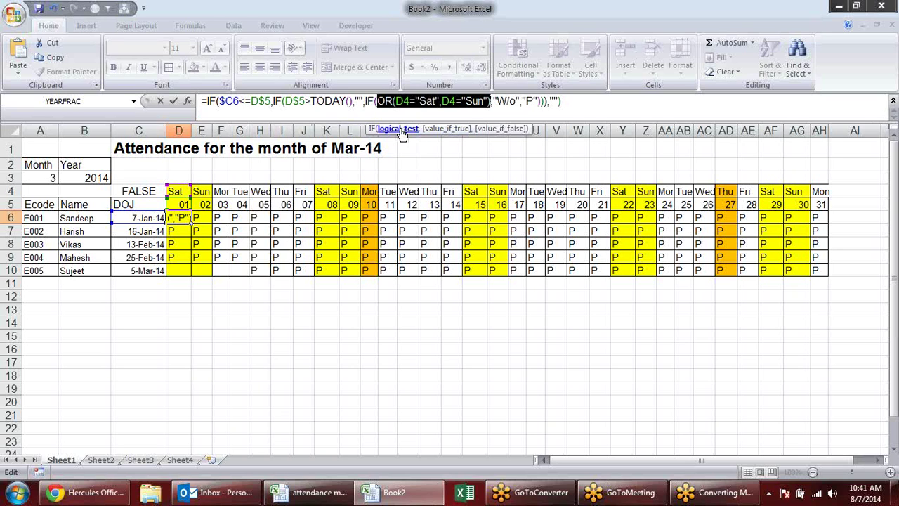
{"action": "left_click", "coordinate": [438, 130]}
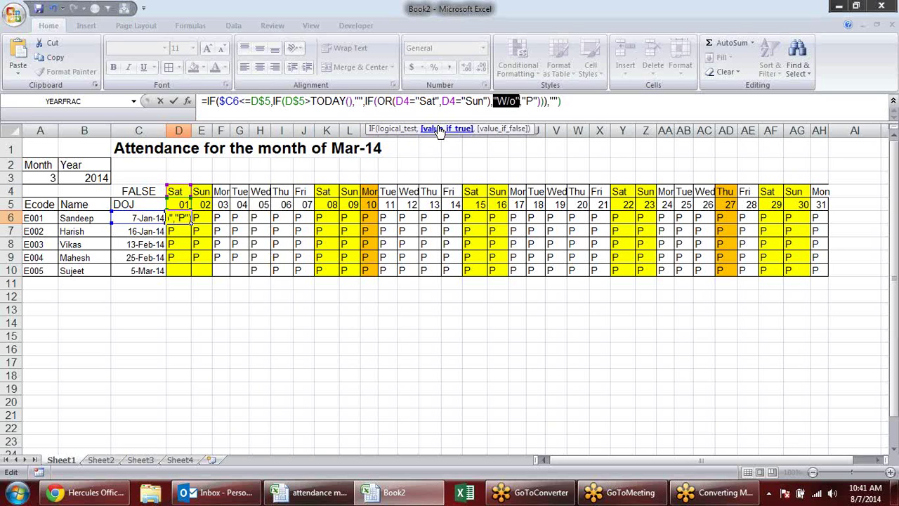
{"action": "left_click", "coordinate": [487, 129]}
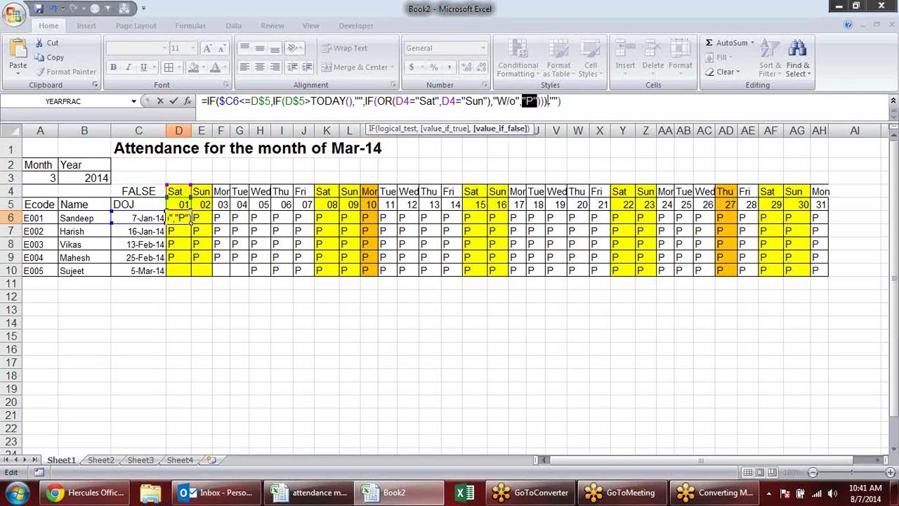
{"action": "left_click", "coordinate": [542, 102]}
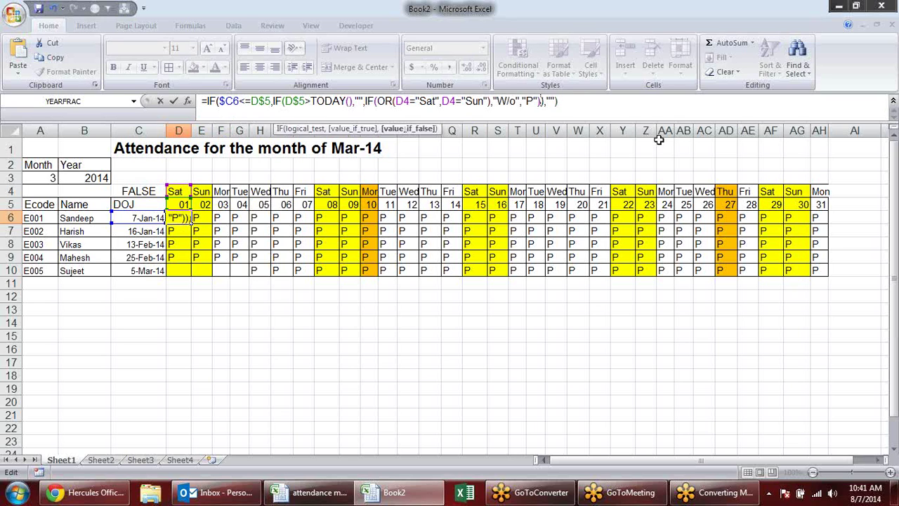
- Fill D6's weekend formula across row 6 to AH6 and down to row 10
{"action": "key", "text": "Return"}
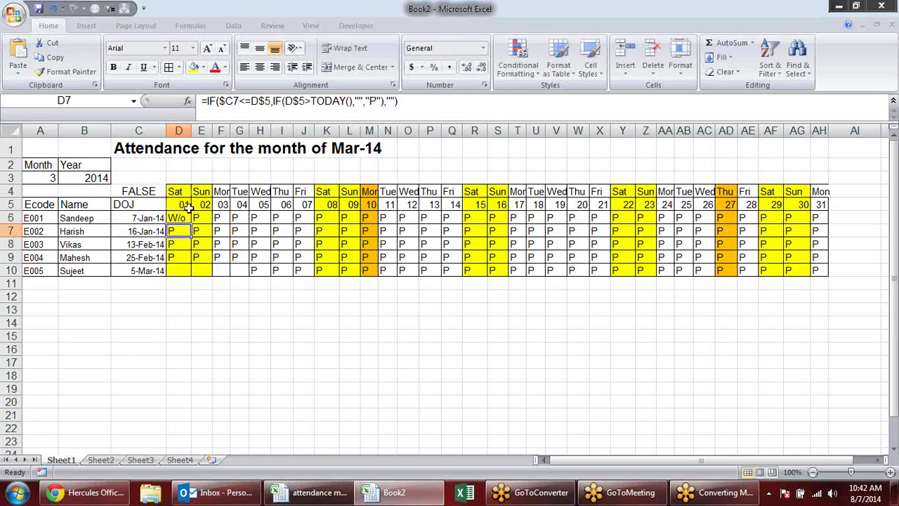
{"action": "left_click", "coordinate": [185, 218]}
{"action": "mouse_move", "coordinate": [192, 222]}
{"action": "left_mouse_down"}
{"action": "mouse_move", "coordinate": [833, 219]}
{"action": "mouse_move", "coordinate": [835, 281]}
{"action": "left_mouse_up"}
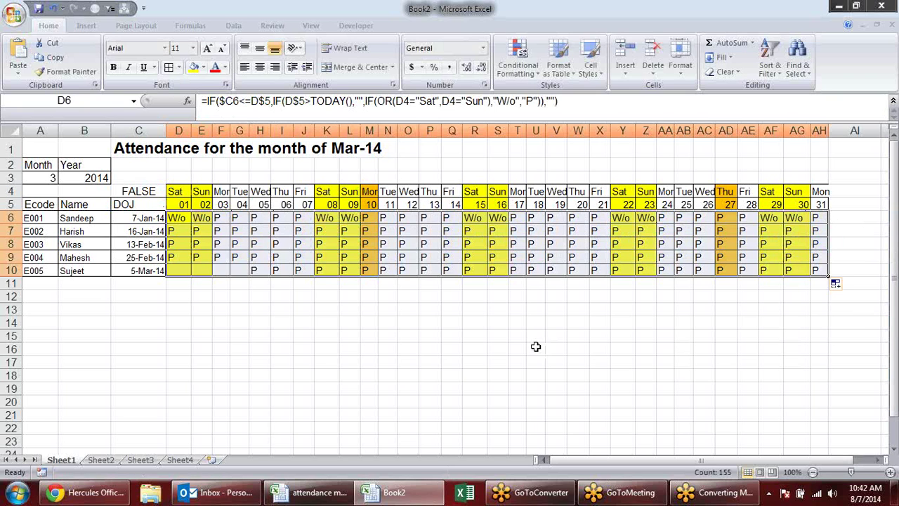
{"action": "left_click", "coordinate": [536, 337]}
- Inspect the filled formulas in D6, K6 and M6, then add the missing quote to M6's formula
{"action": "left_click", "coordinate": [172, 215]}
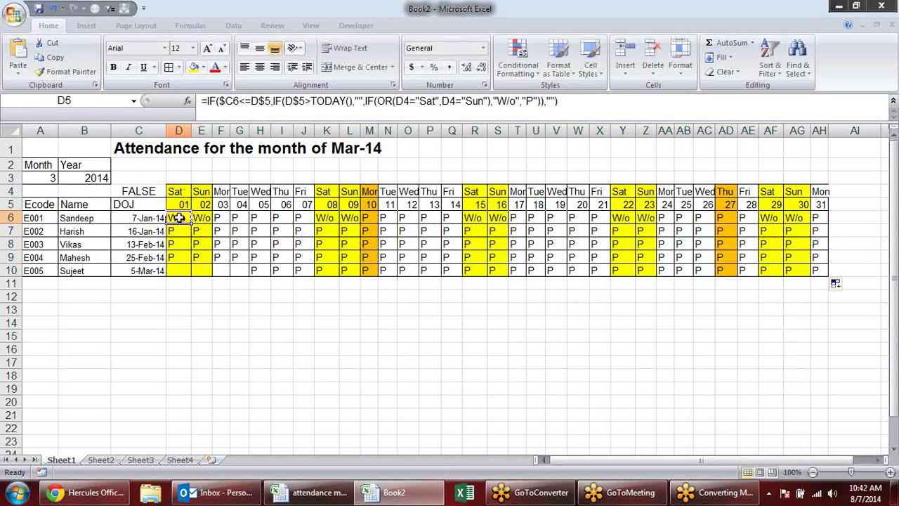
{"action": "left_click", "coordinate": [350, 218]}
{"action": "left_click", "coordinate": [329, 218]}
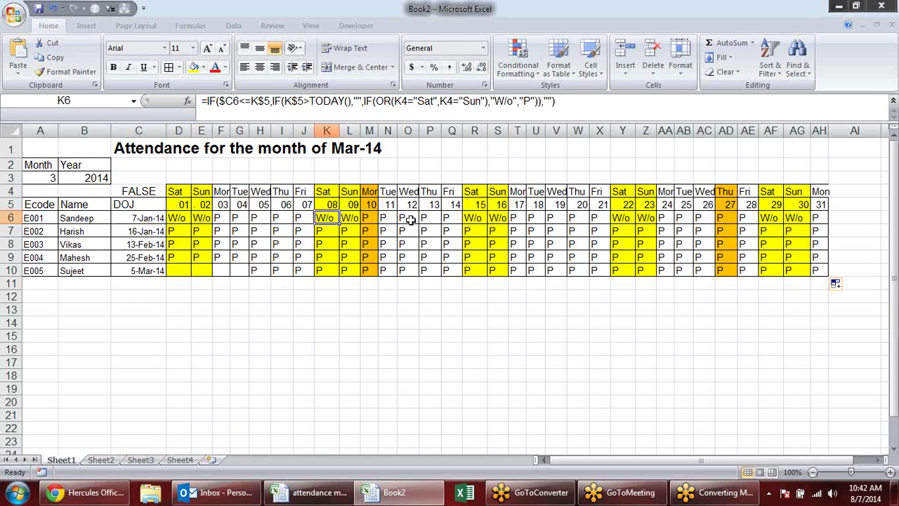
{"action": "left_click", "coordinate": [371, 219]}
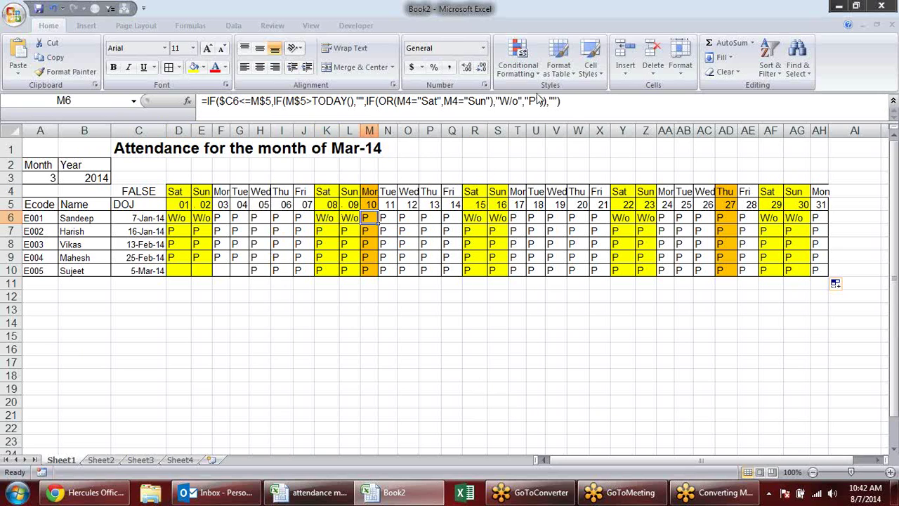
{"action": "left_click", "coordinate": [538, 101]}
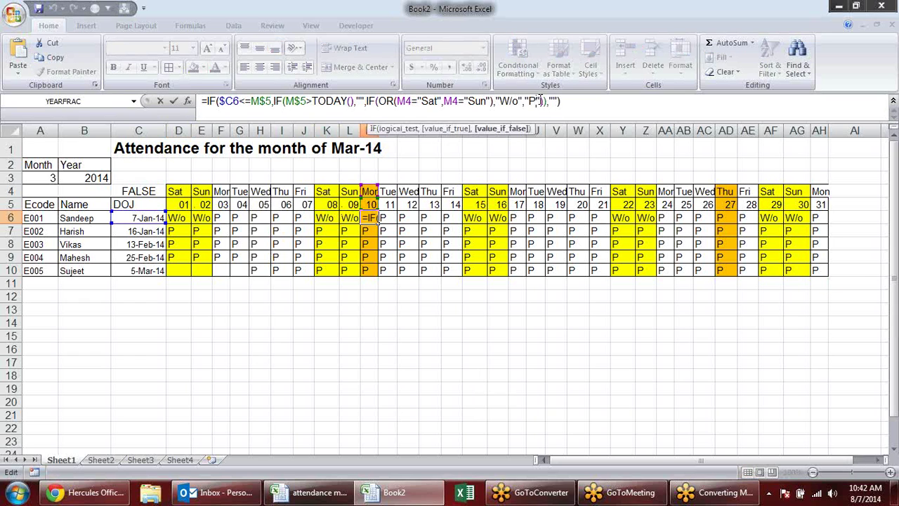
{"action": "type", "text": "\""}
{"action": "key", "text": "Return"}
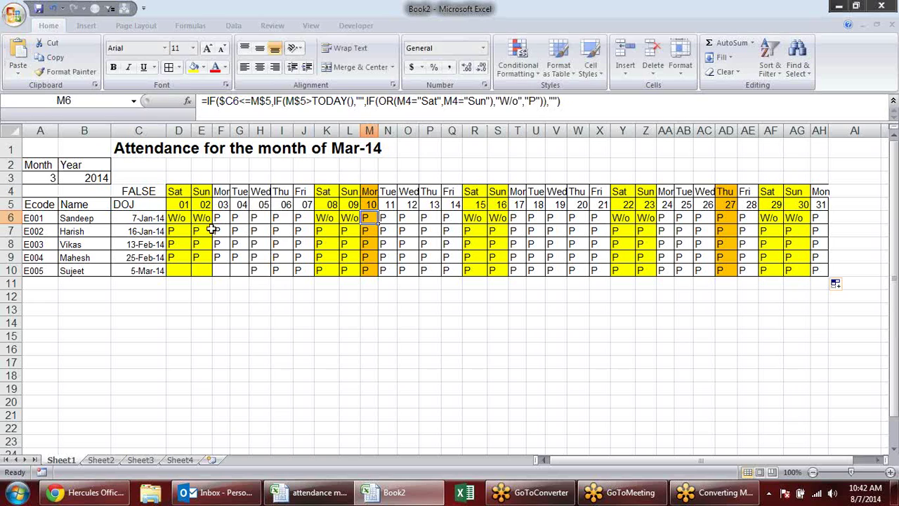
{"action": "left_click", "coordinate": [179, 218]}
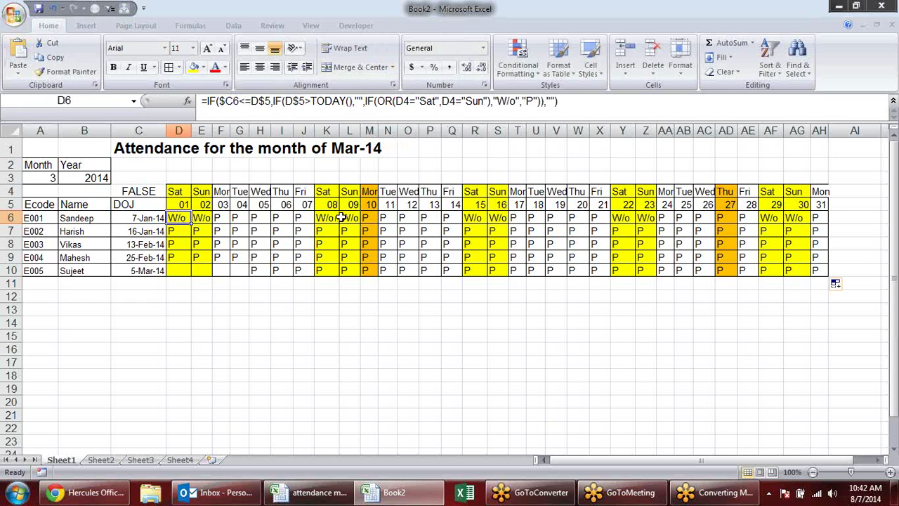
- Change both D4 references in D6's formula to D$4
{"action": "left_click", "coordinate": [405, 103]}
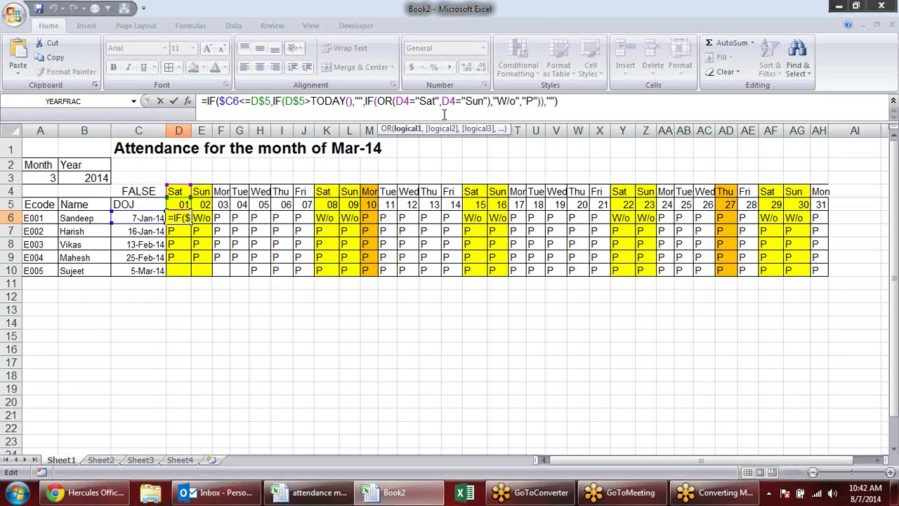
{"action": "type", "text": "$"}
{"action": "left_click", "coordinate": [454, 101]}
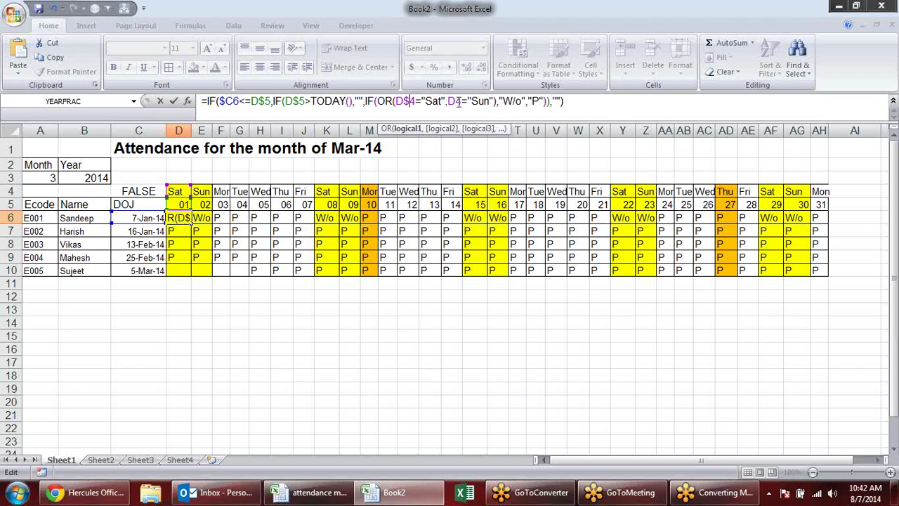
{"action": "type", "text": "$"}
{"action": "key", "text": "Return"}
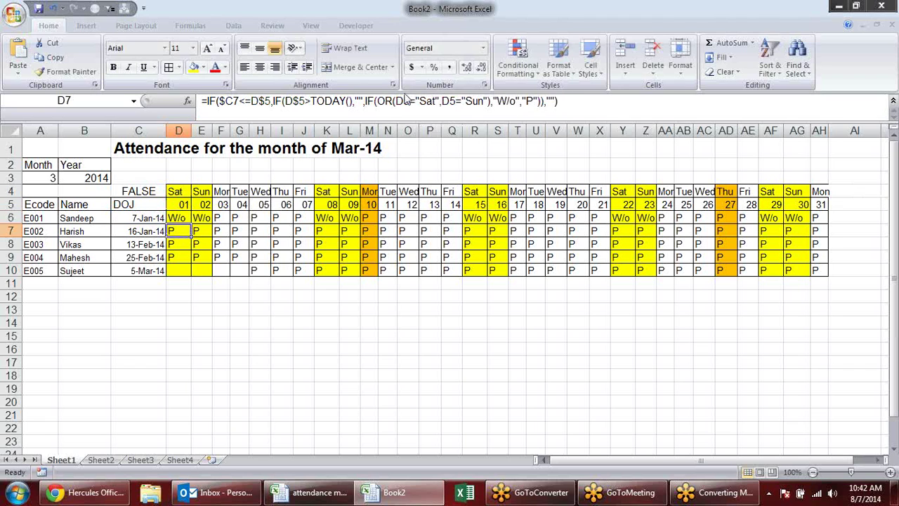
- Fill the row-locked formula from D6 across to AH6 and down through row 10
{"action": "left_click", "coordinate": [179, 218]}
{"action": "left_click_drag", "start_coordinate": [190, 225], "coordinate": [830, 224]}
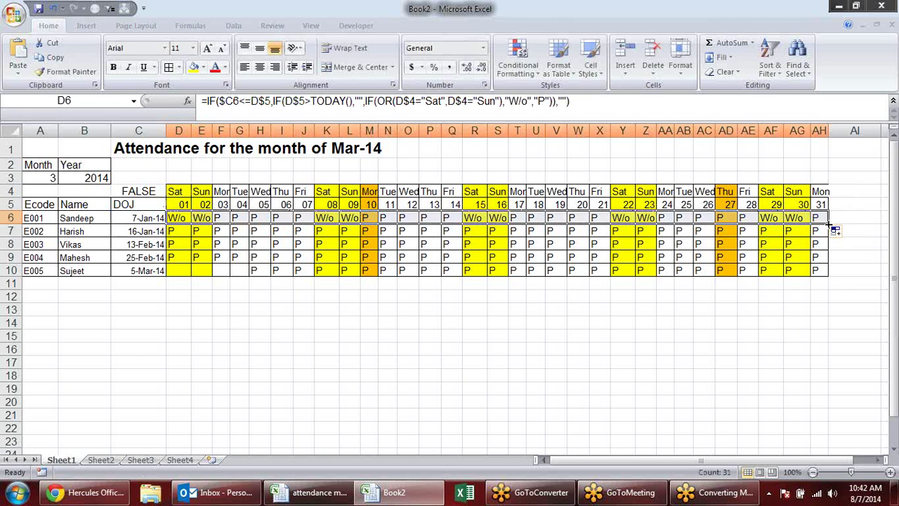
{"action": "double_click", "coordinate": [829, 224]}
{"action": "left_click", "coordinate": [169, 216]}
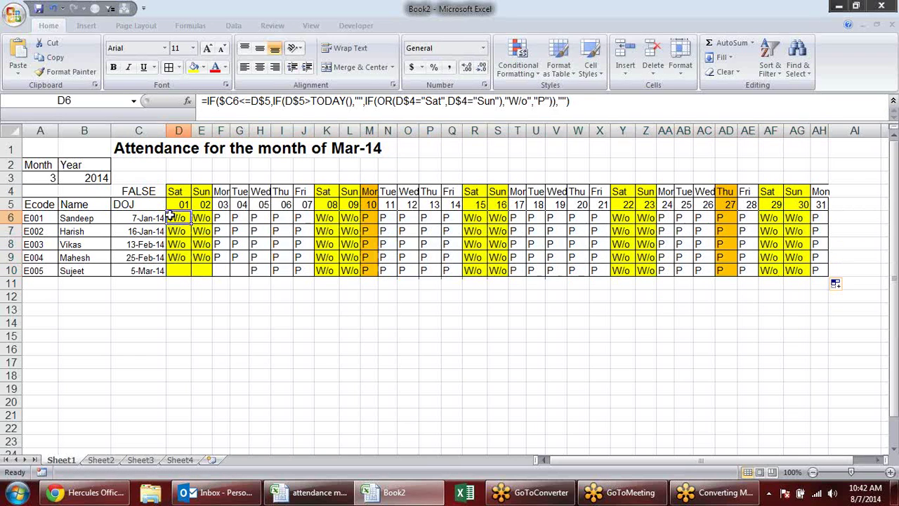
- Replace D6's final "P" result with IF(COUNTIF(hl,D5)) using the holiday list hl
{"action": "left_click", "coordinate": [548, 101]}
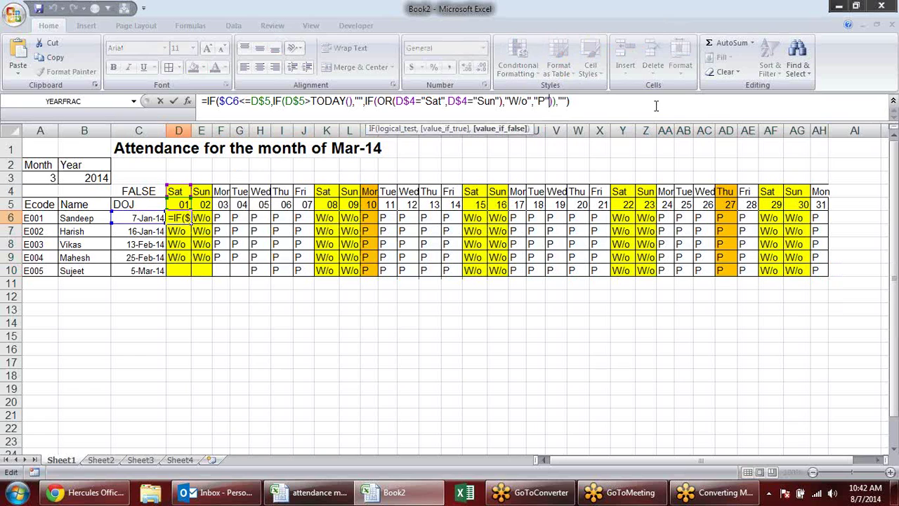
{"action": "key", "text": "BackSpace"}
{"action": "key", "text": "BackSpace"}
{"action": "key", "text": "BackSpace"}
{"action": "type", "text": "IF(countif"}
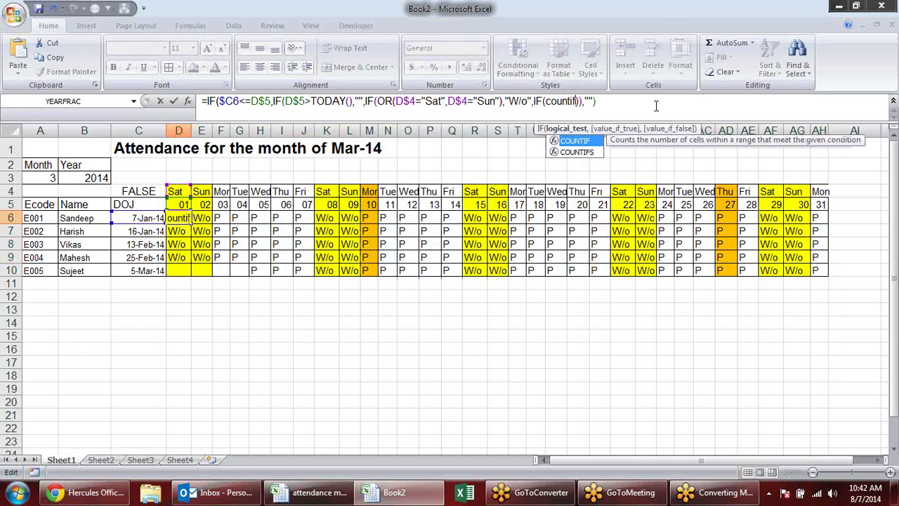
{"action": "type", "text": "()"}
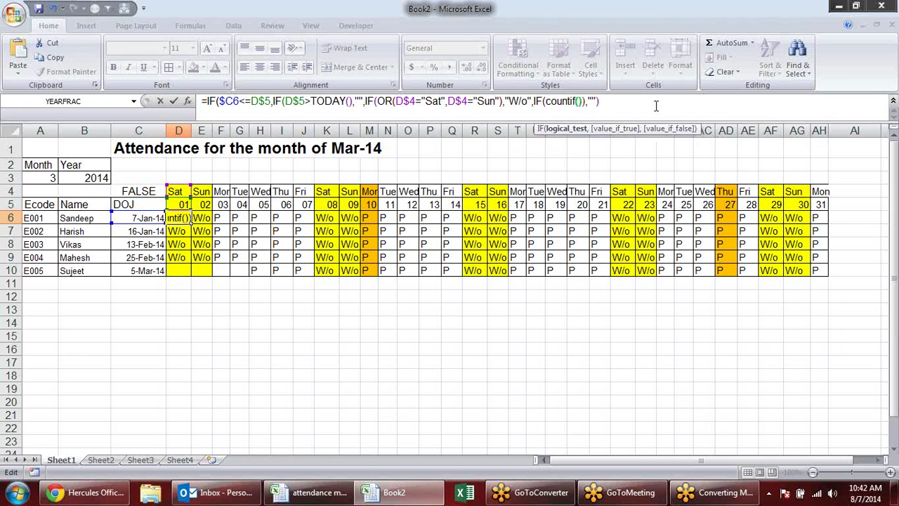
{"action": "key", "text": "Left"}
{"action": "type", "text": "hl"}
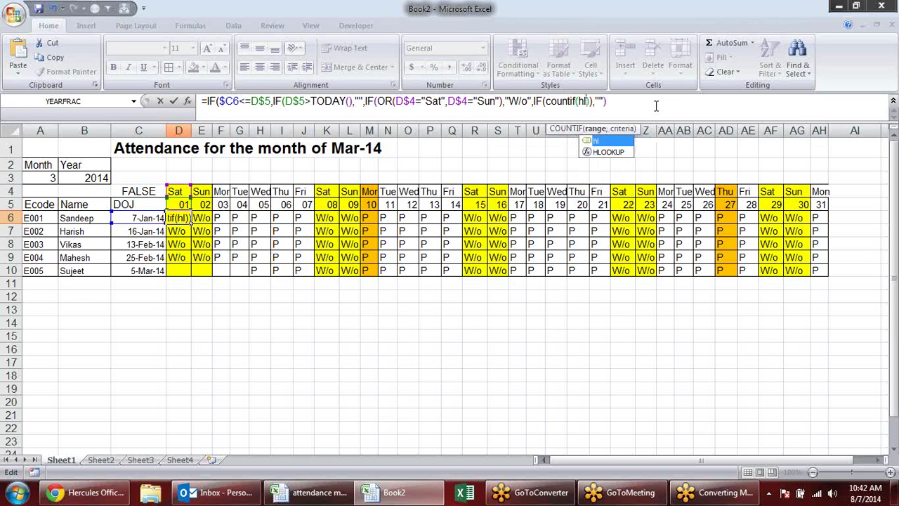
{"action": "type", "text": ","}
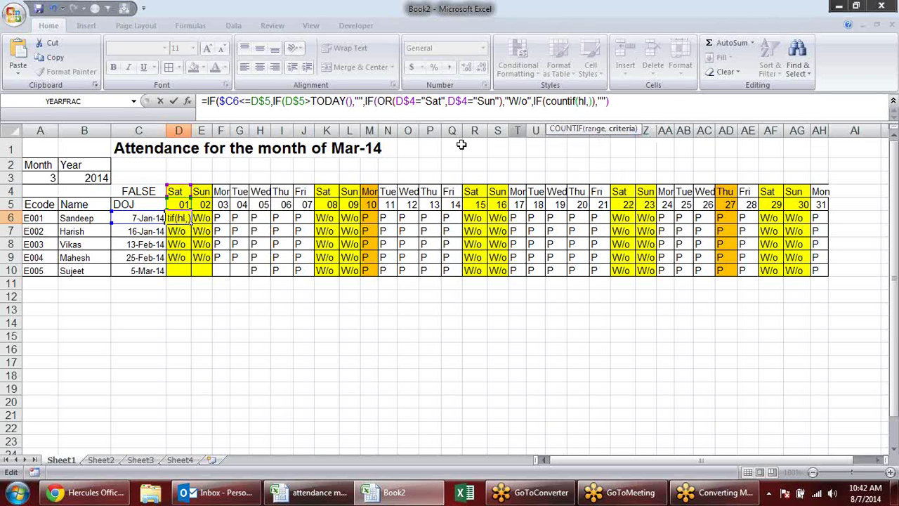
{"action": "left_click", "coordinate": [183, 206]}
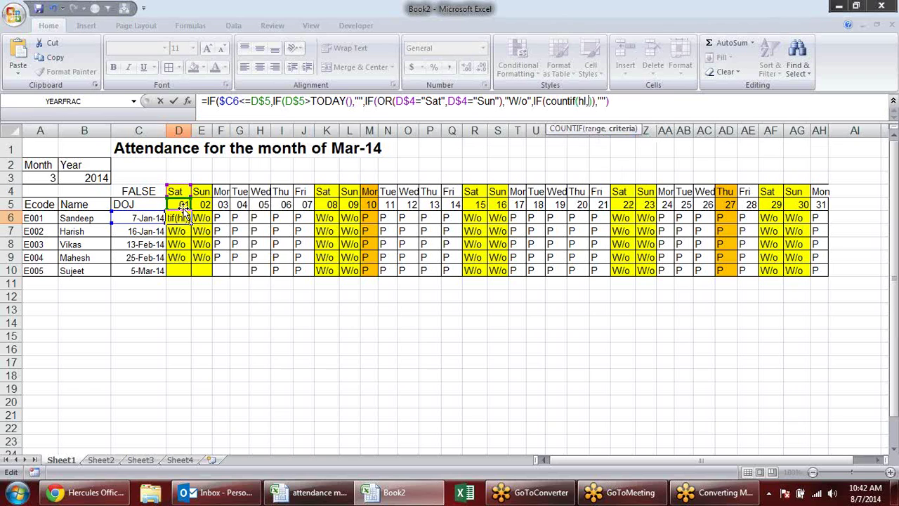
{"action": "left_click", "coordinate": [181, 205]}
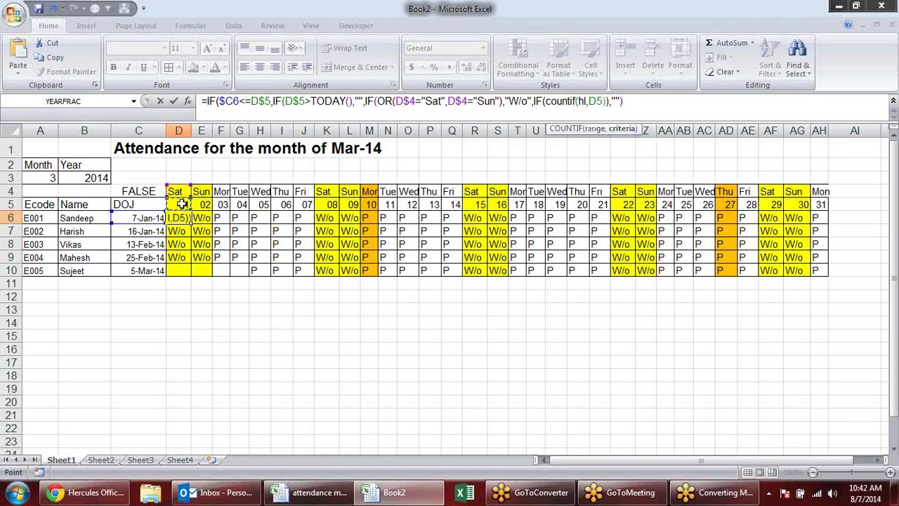
{"action": "type", "text": ")"}
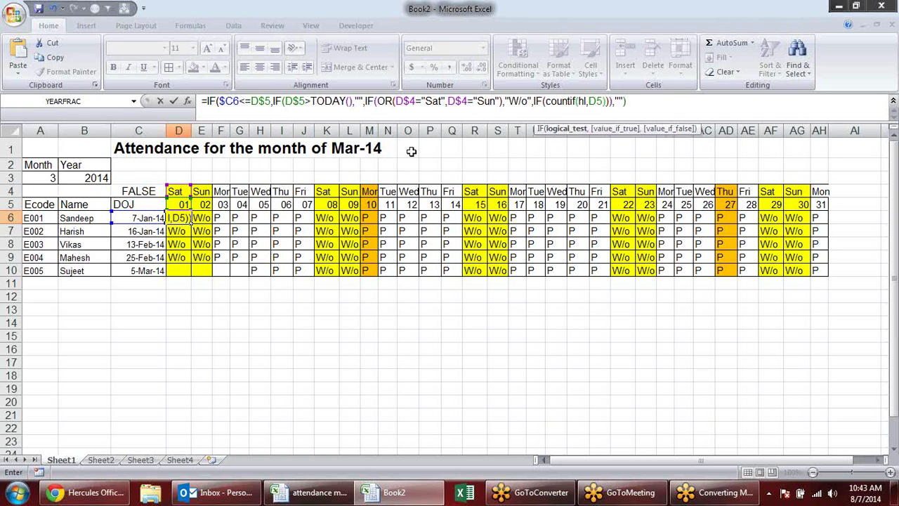
- Lock the criterion as D$5, add >0,"H","P", and fix the closing brackets so it enters
{"action": "left_click", "coordinate": [598, 101]}
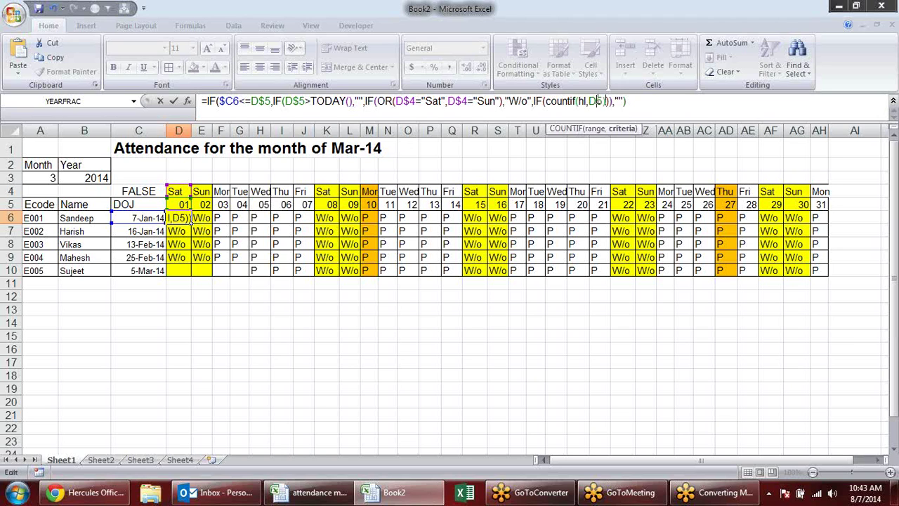
{"action": "type", "text": "$"}
{"action": "left_click", "coordinate": [641, 103]}
{"action": "type", "text": ">0"}
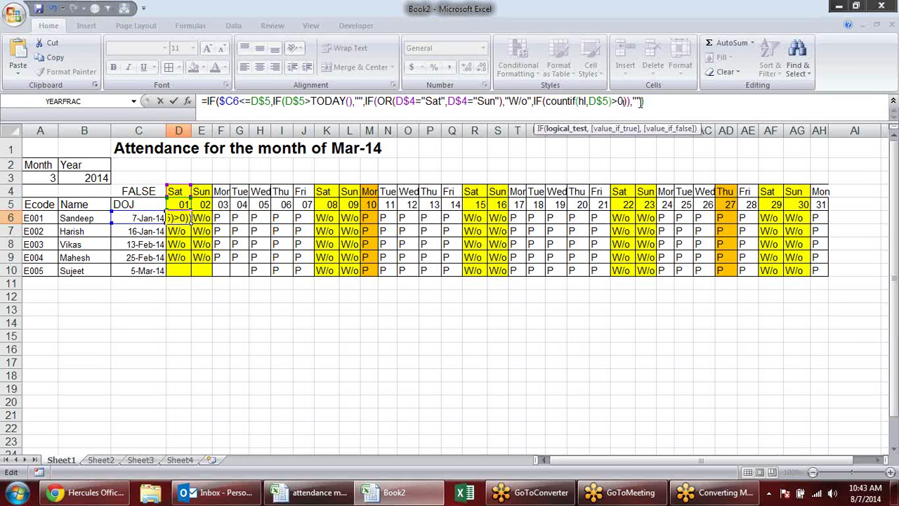
{"action": "type", "text": ",\""}
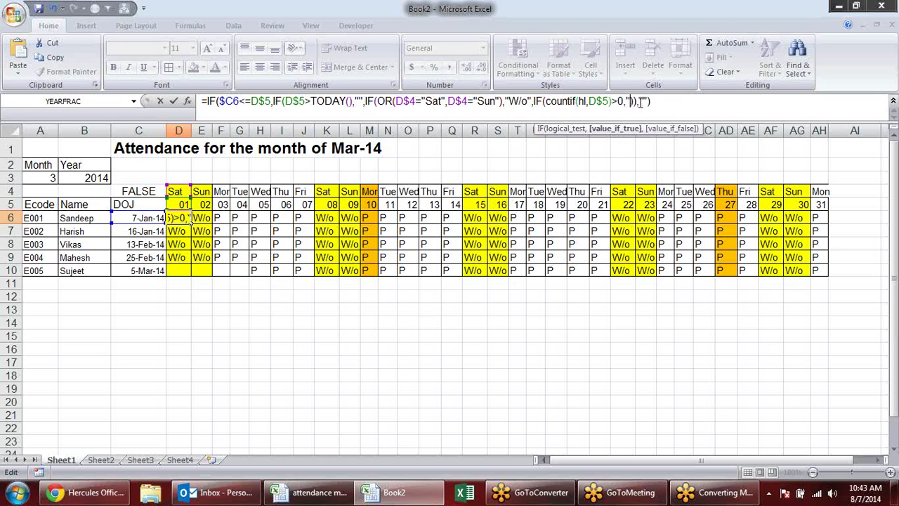
{"action": "type", "text": "H\""}
{"action": "type", "text": ",\"P\""}
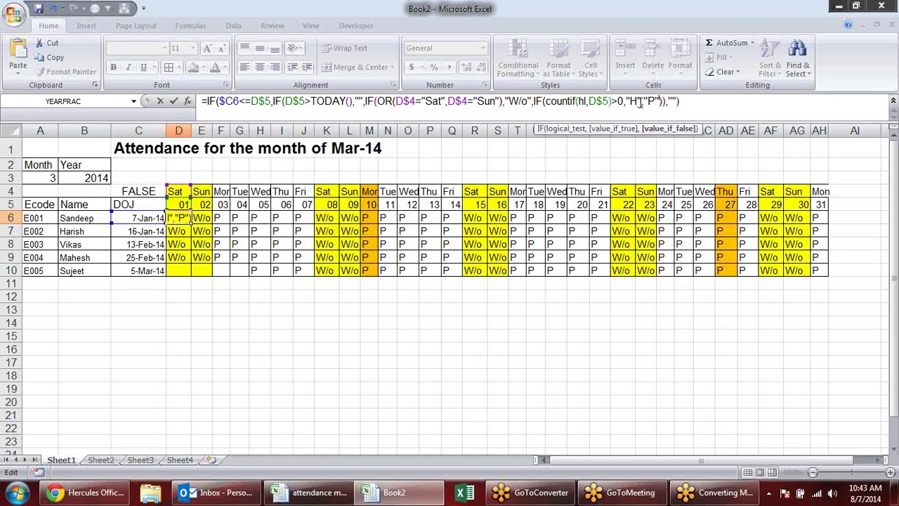
{"action": "key", "text": "Return"}
{"action": "key", "text": "Return"}
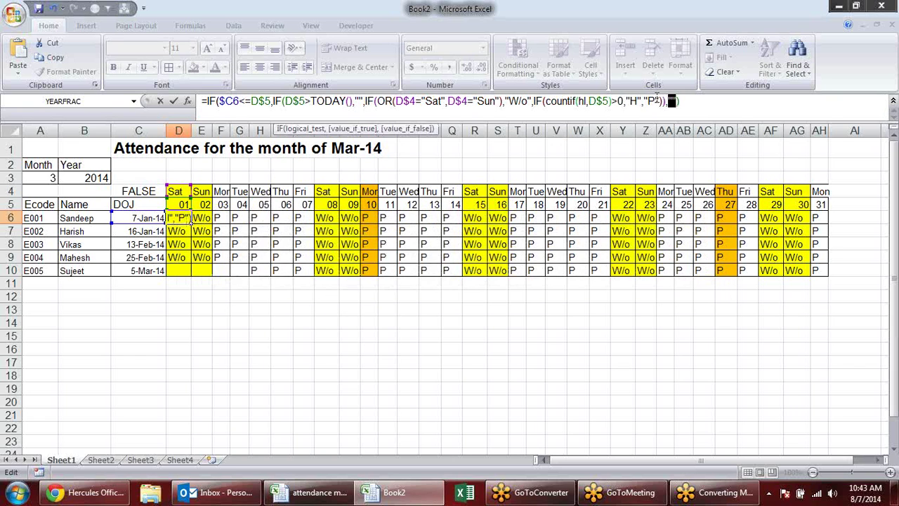
{"action": "type", "text": "\"\""}
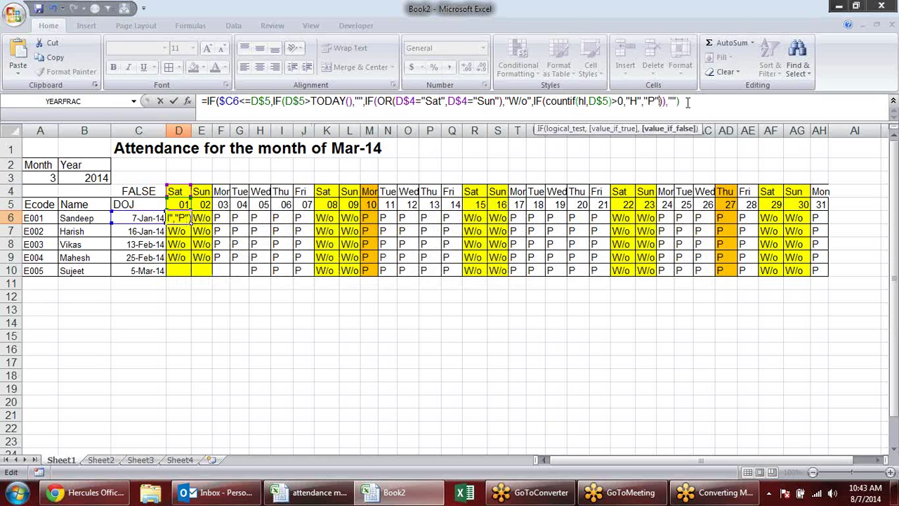
{"action": "type", "text": ")"}
{"action": "key", "text": "Return"}
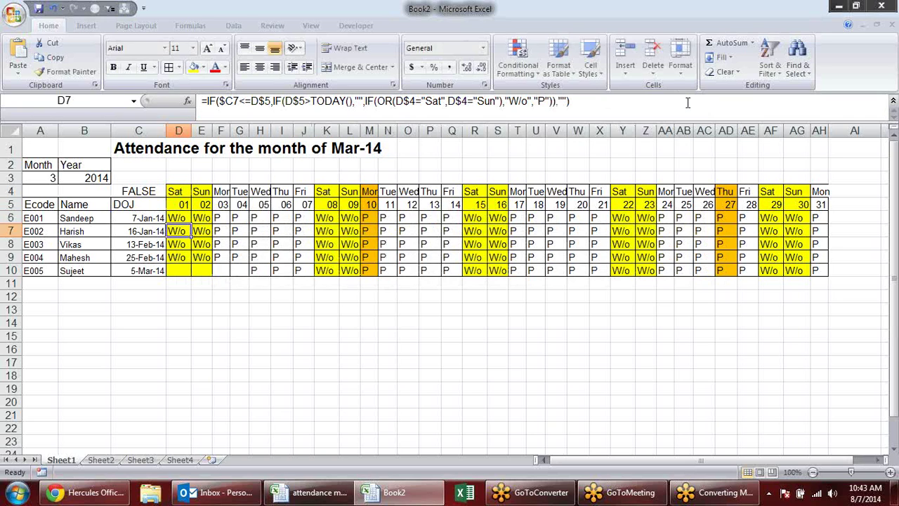
- Fill D6's holiday-aware formula across to AH6 and down to row 10
{"action": "left_click", "coordinate": [178, 217]}
{"action": "left_click_drag", "start_coordinate": [190, 223], "coordinate": [823, 219]}
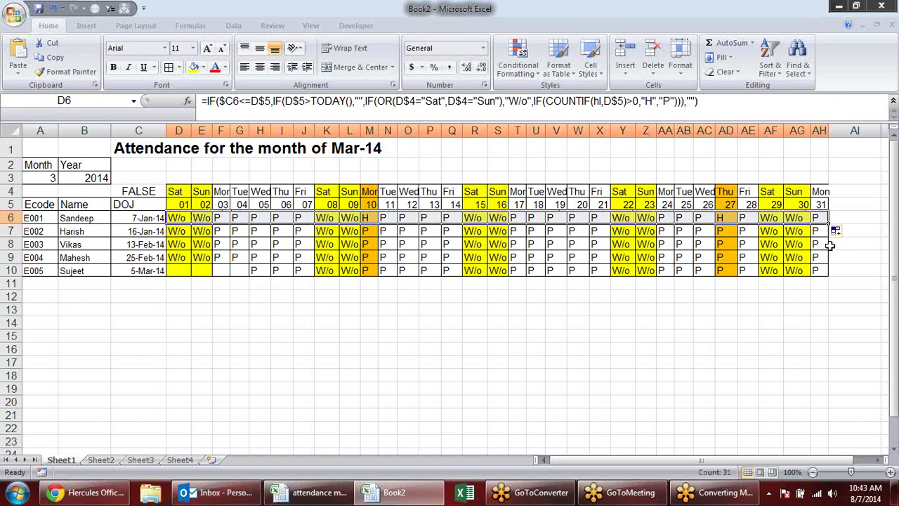
{"action": "left_click_drag", "start_coordinate": [829, 222], "coordinate": [828, 275]}
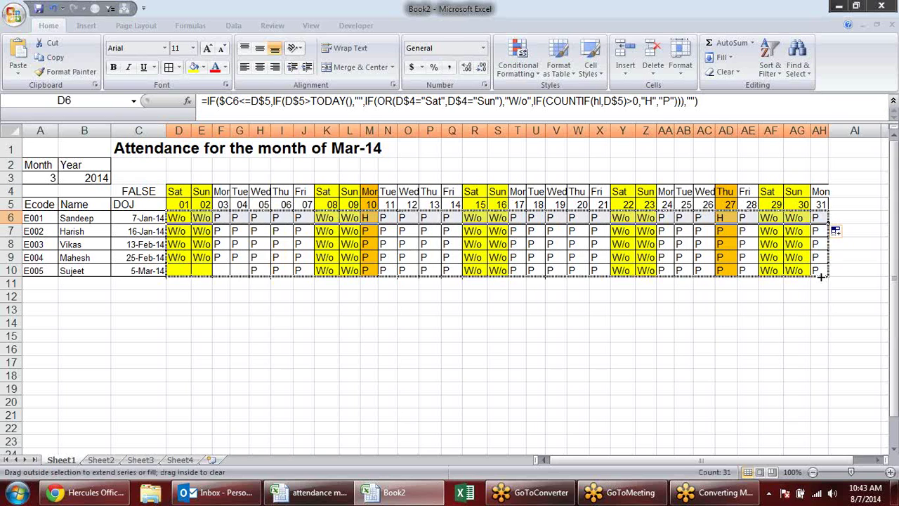
{"action": "left_click", "coordinate": [467, 336]}
- Check that the day-10 and day-27 cells show H for every employee
{"action": "left_click", "coordinate": [722, 229]}
{"action": "left_click", "coordinate": [722, 270]}
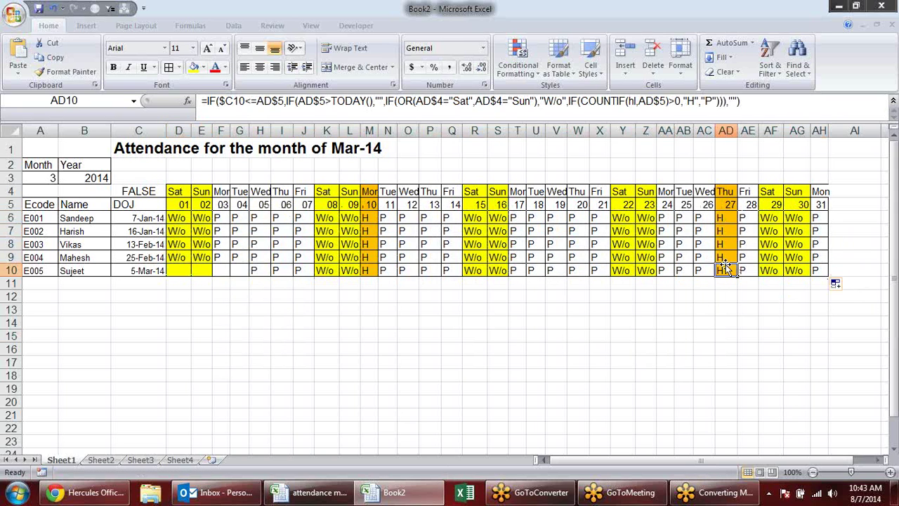
{"action": "left_click", "coordinate": [365, 218]}
{"action": "left_click", "coordinate": [367, 243]}
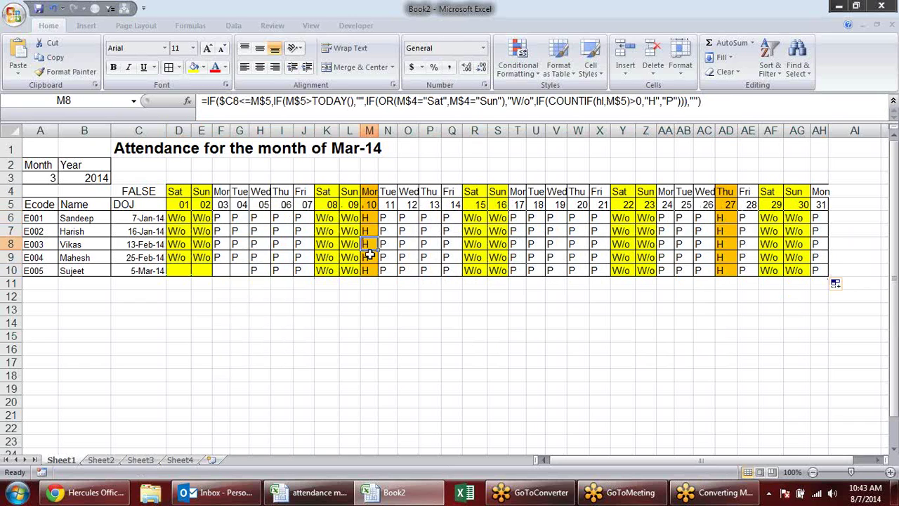
{"action": "left_click", "coordinate": [367, 271]}
{"action": "left_click", "coordinate": [722, 217]}
{"action": "left_click", "coordinate": [723, 257]}
{"action": "left_click", "coordinate": [723, 271]}
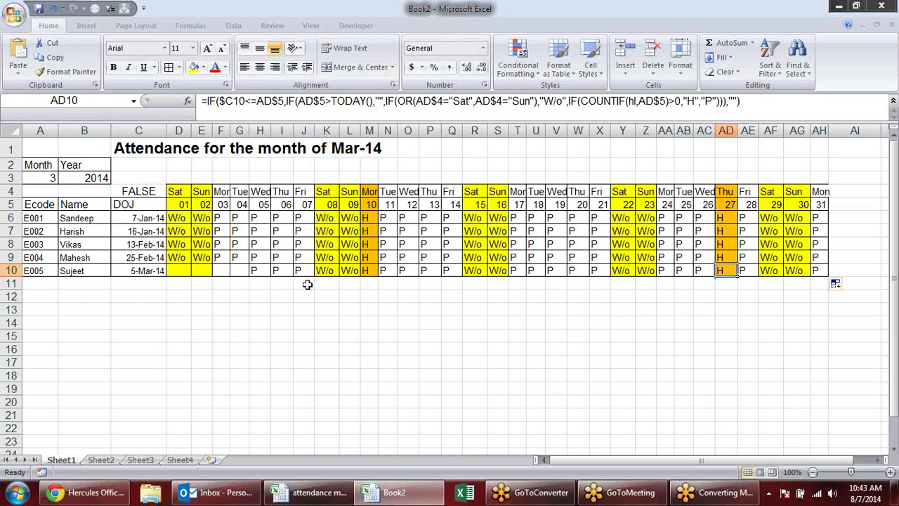
- Spot-check ordinary weekday and weekend cells across the grid, ending at D6
{"action": "left_click", "coordinate": [300, 232]}
{"action": "left_click", "coordinate": [453, 232]}
{"action": "left_click", "coordinate": [576, 234]}
{"action": "left_click", "coordinate": [196, 246]}
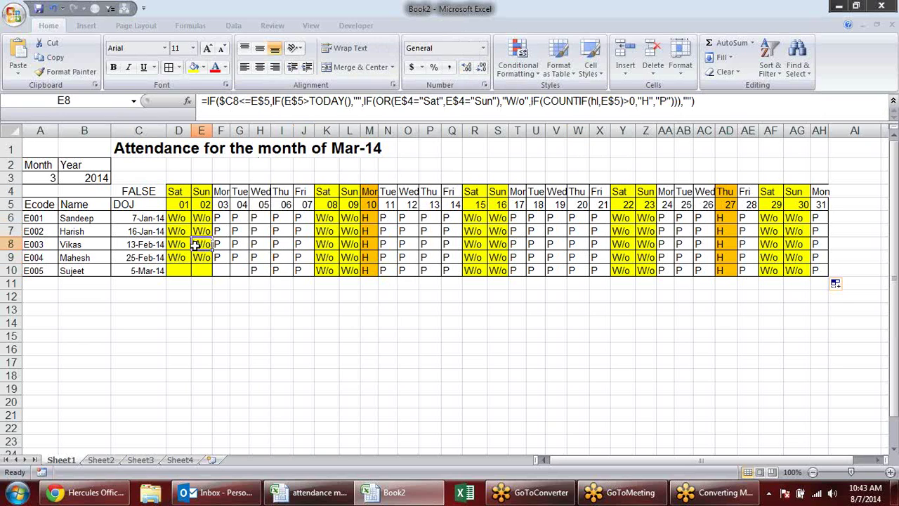
{"action": "left_click", "coordinate": [219, 230]}
{"action": "left_click", "coordinate": [371, 218]}
{"action": "left_click", "coordinate": [514, 241]}
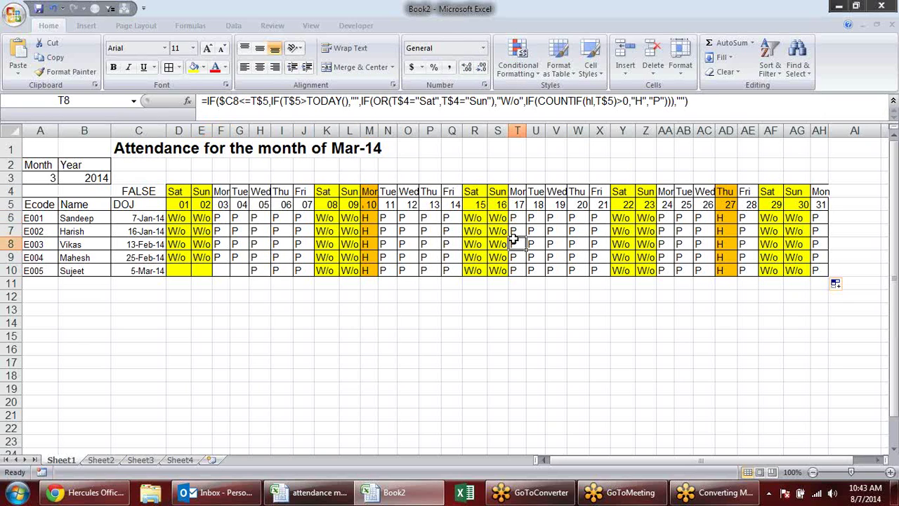
{"action": "left_click", "coordinate": [344, 243]}
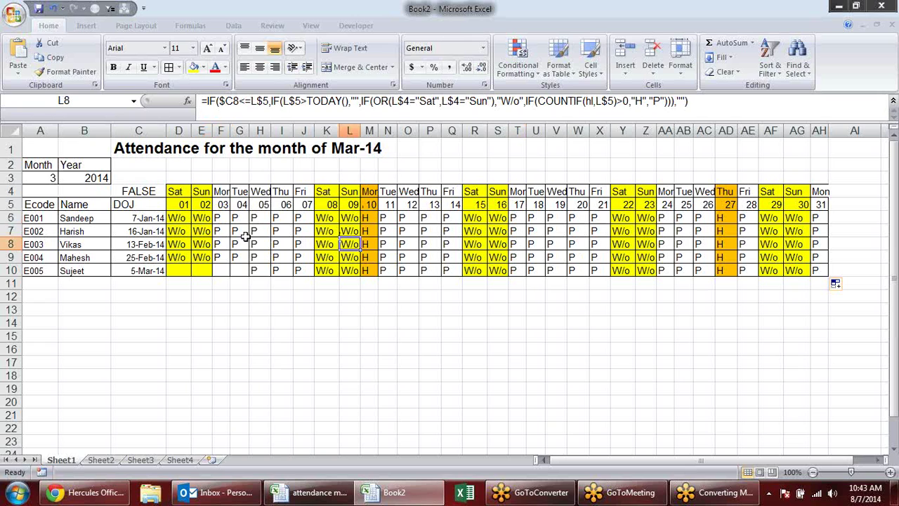
{"action": "left_click", "coordinate": [243, 234]}
{"action": "left_click", "coordinate": [239, 217]}
{"action": "left_click", "coordinate": [187, 216]}
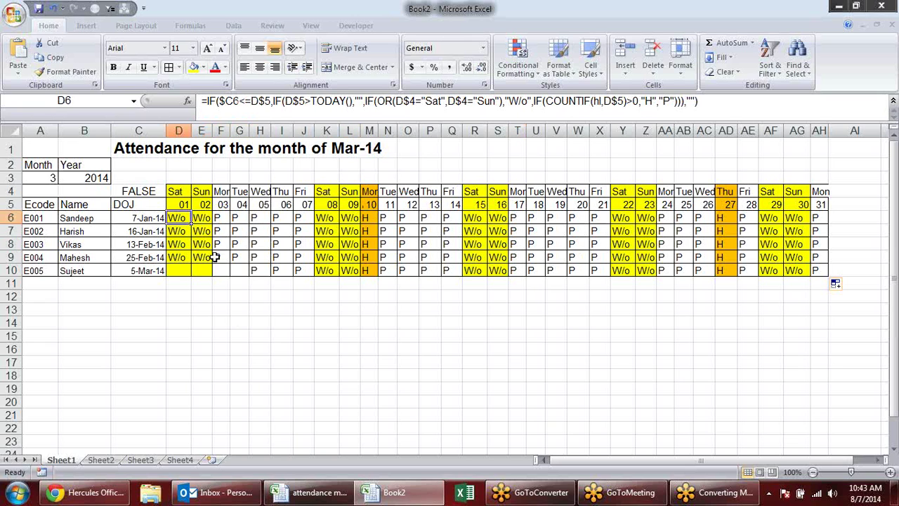
- Rename Sheet2 to Holiday and Sheet3 to Leave
{"action": "left_click", "coordinate": [102, 460]}
{"action": "double_click", "coordinate": [106, 460]}
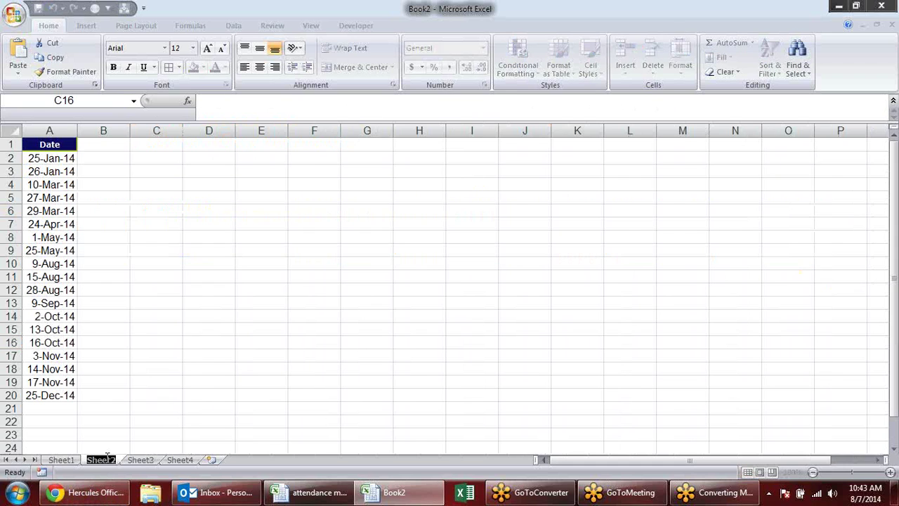
{"action": "type", "text": "Holiday"}
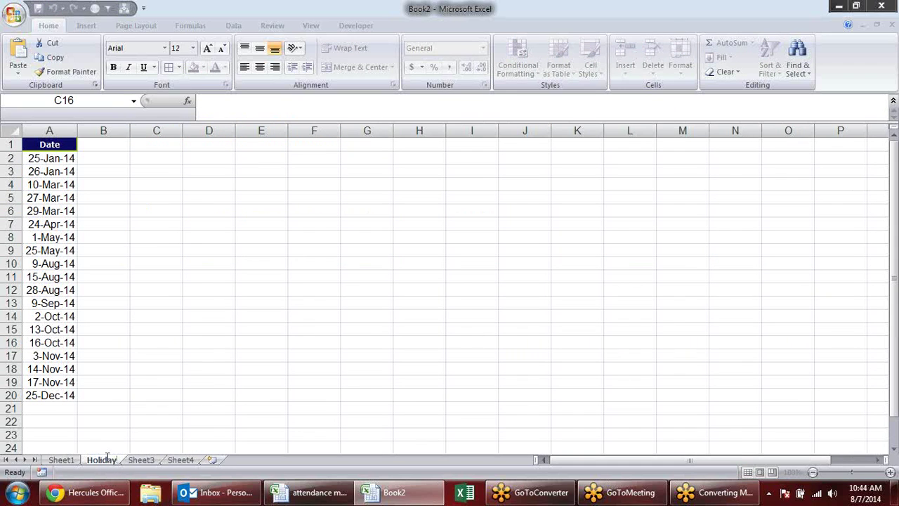
{"action": "key", "text": "Return"}
{"action": "double_click", "coordinate": [141, 460]}
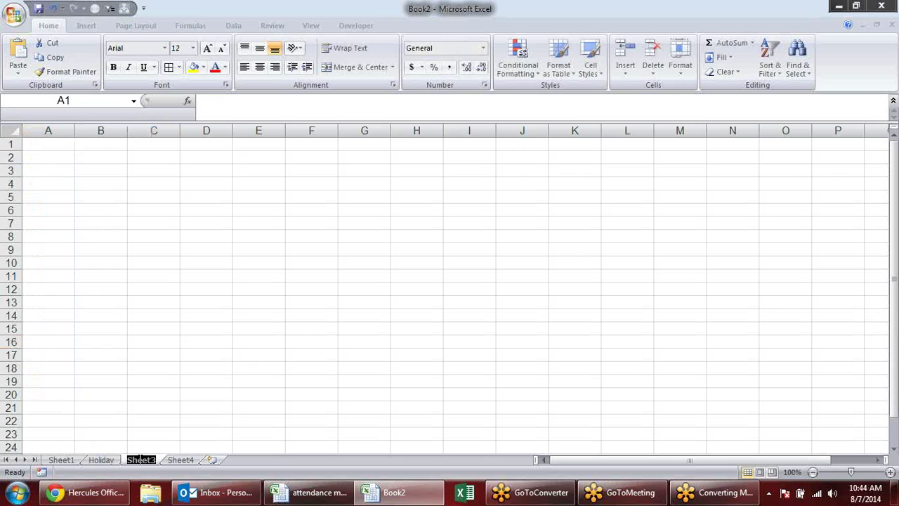
{"action": "type", "text": "Lea"}
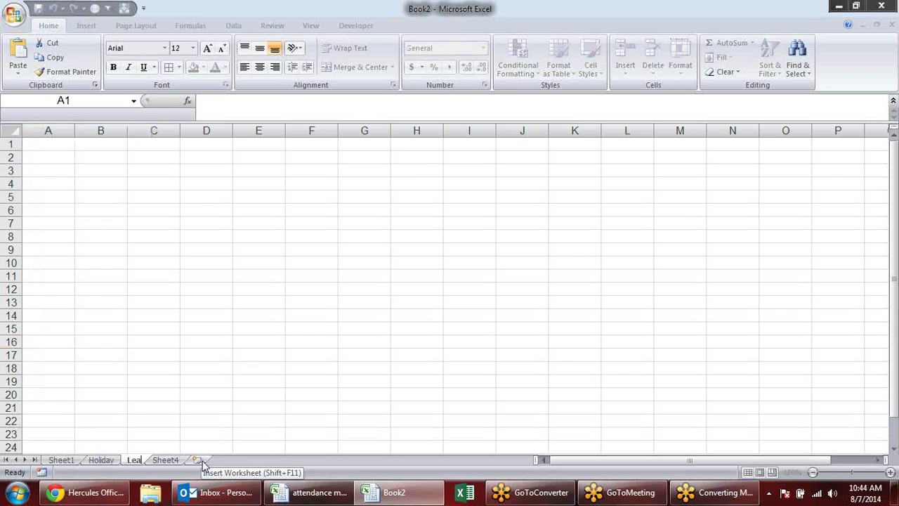
{"action": "type", "text": "ve"}
{"action": "key", "text": "Return"}
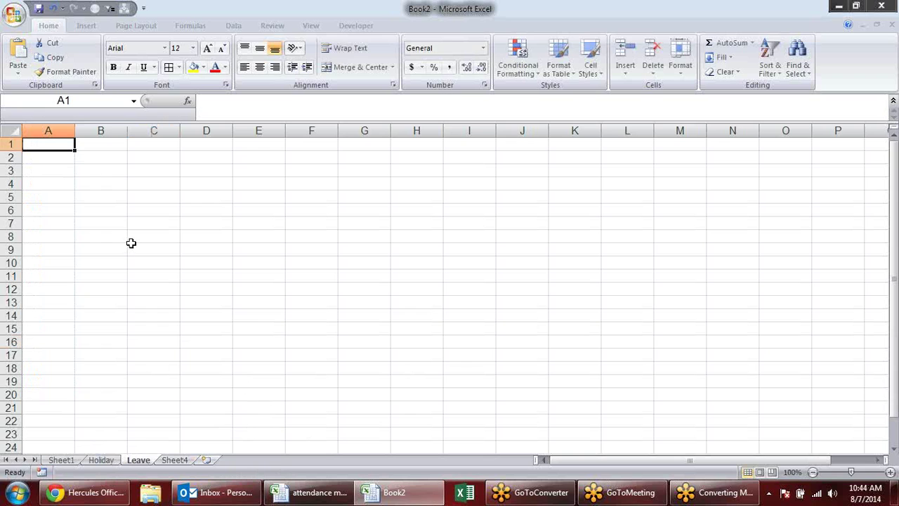
- On the Leave sheet, enter the headings Name in B1 and Date in C1
{"action": "left_click", "coordinate": [107, 142]}
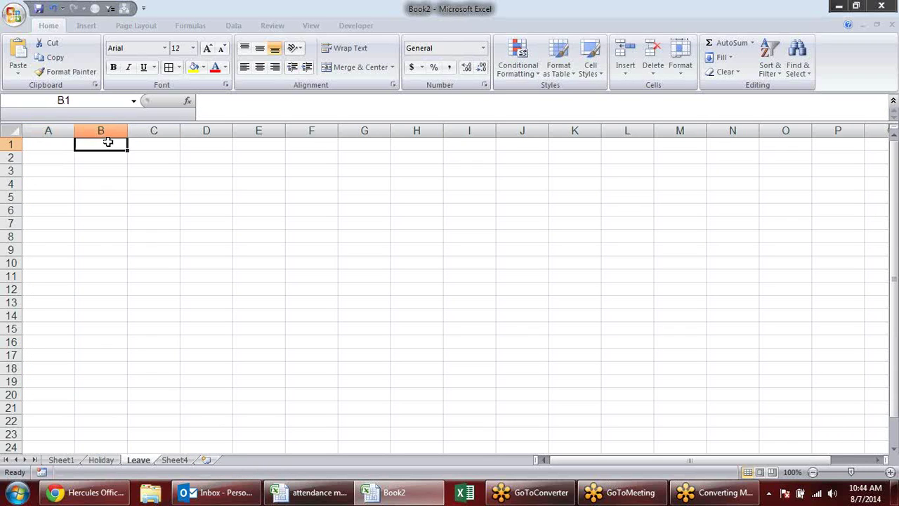
{"action": "type", "text": "Name"}
{"action": "key", "text": "Tab"}
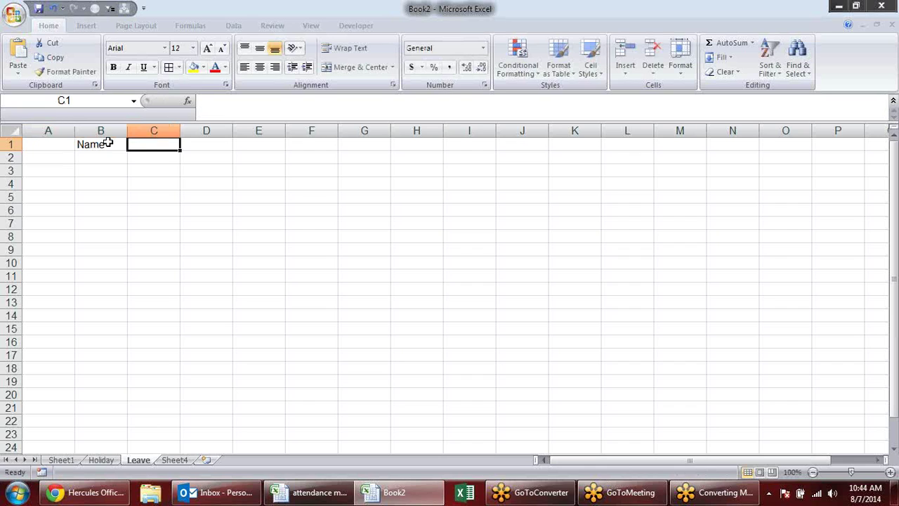
{"action": "type", "text": "Date"}
{"action": "key", "text": "Return"}
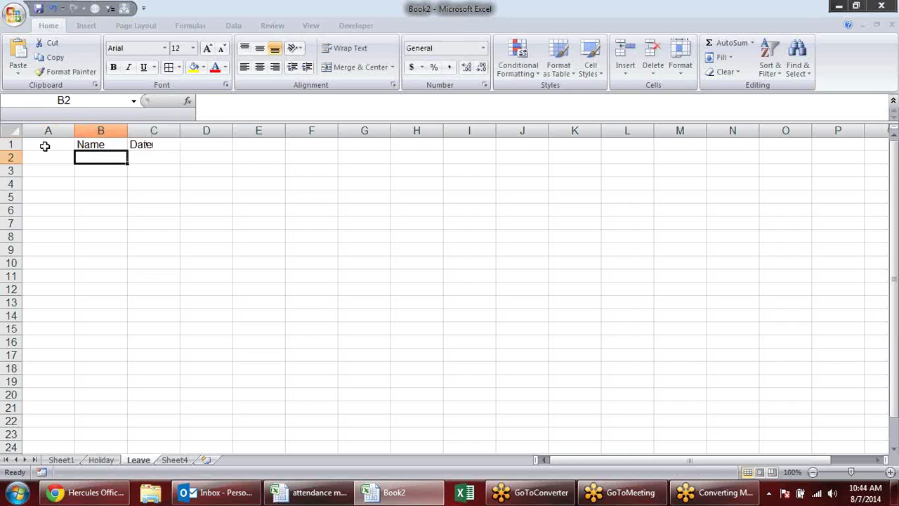
- Insert a new column B before Name on the Leave sheet and enter the header Ecode in B1
{"action": "right_click", "coordinate": [112, 134]}
{"action": "key", "text": "Escape"}
{"action": "right_click", "coordinate": [116, 135]}
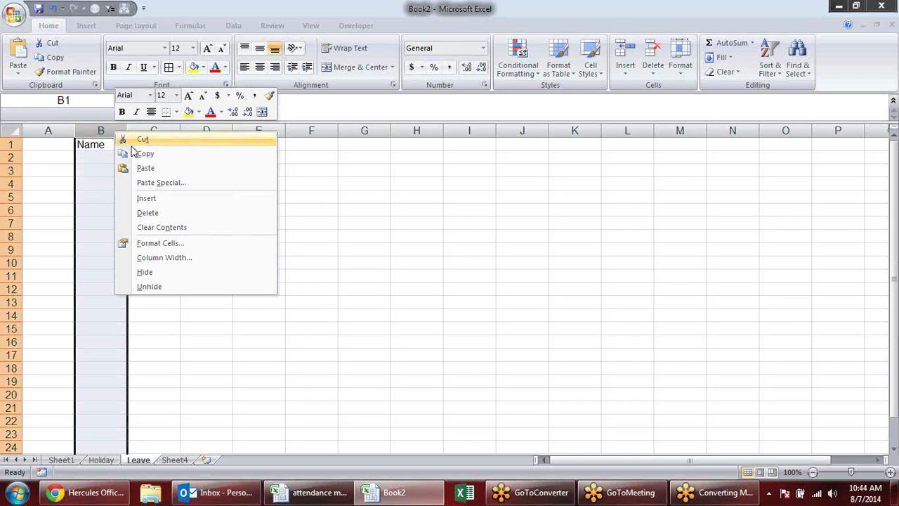
{"action": "left_click", "coordinate": [159, 200]}
{"action": "left_click", "coordinate": [115, 144]}
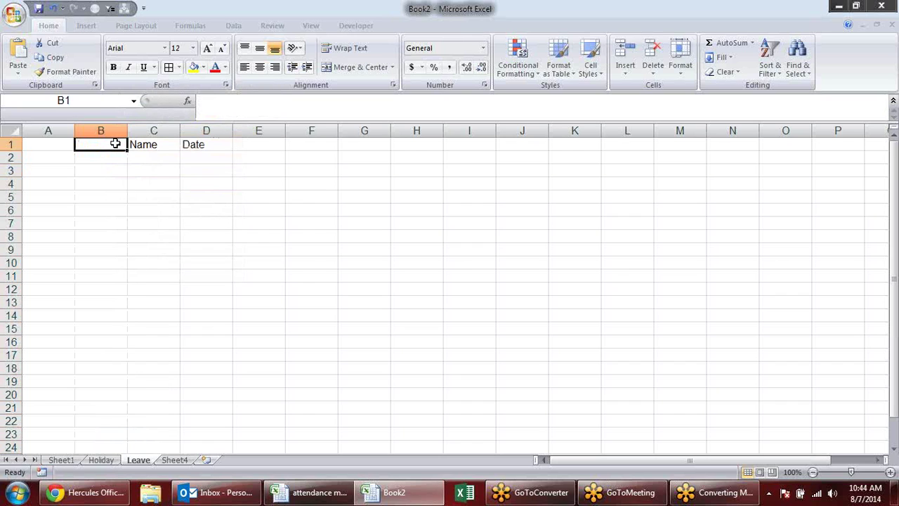
{"action": "type", "text": "Em"}
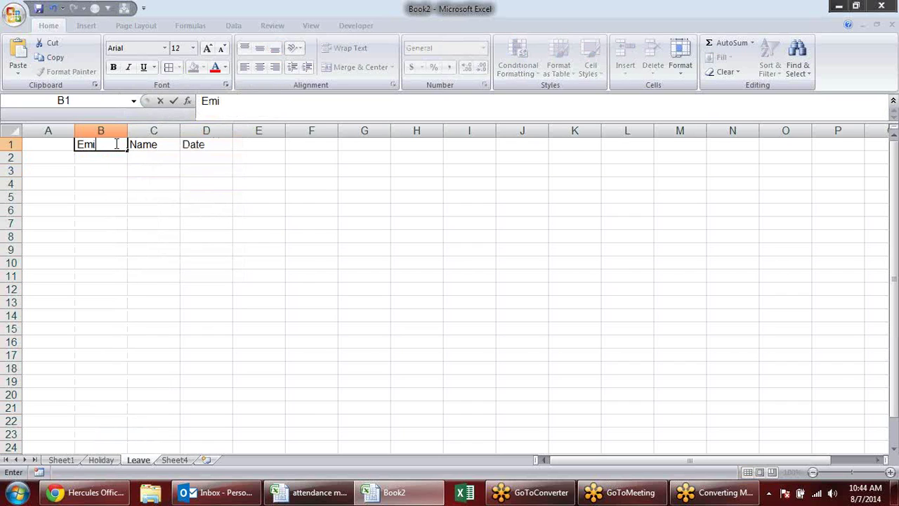
{"action": "key", "text": "BackSpace"}
{"action": "type", "text": "Code"}
{"action": "key", "text": "Return"}
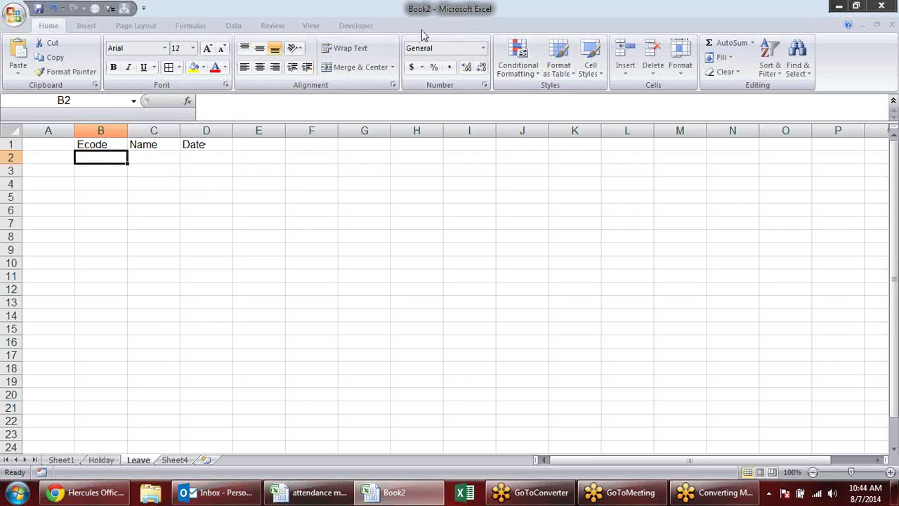
- Start list data validation for B2, then cancel it without setting a source
{"action": "left_click", "coordinate": [233, 25]}
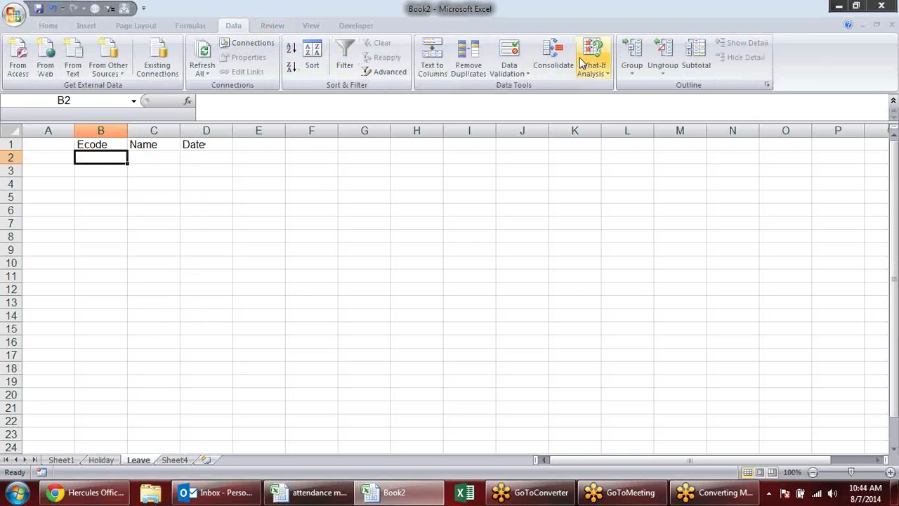
{"action": "left_click", "coordinate": [432, 60]}
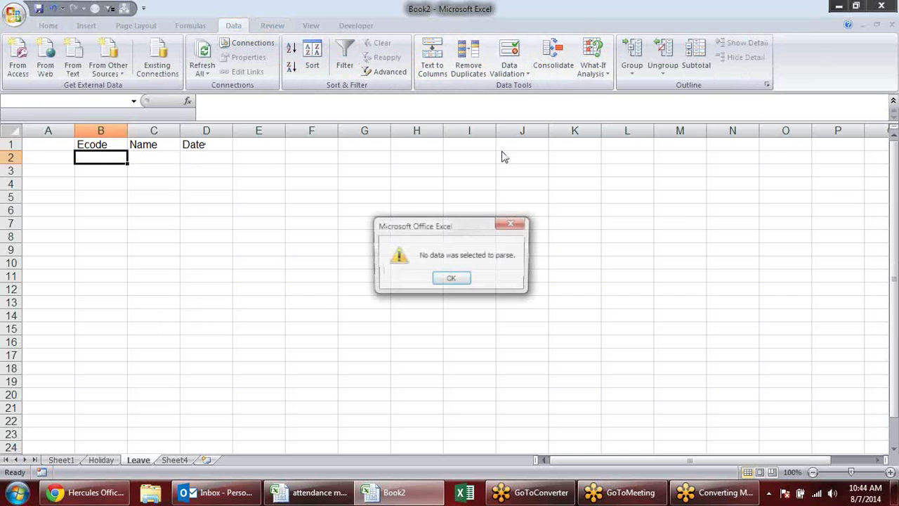
{"action": "left_click", "coordinate": [513, 219]}
{"action": "left_click", "coordinate": [508, 57]}
{"action": "left_click", "coordinate": [342, 252]}
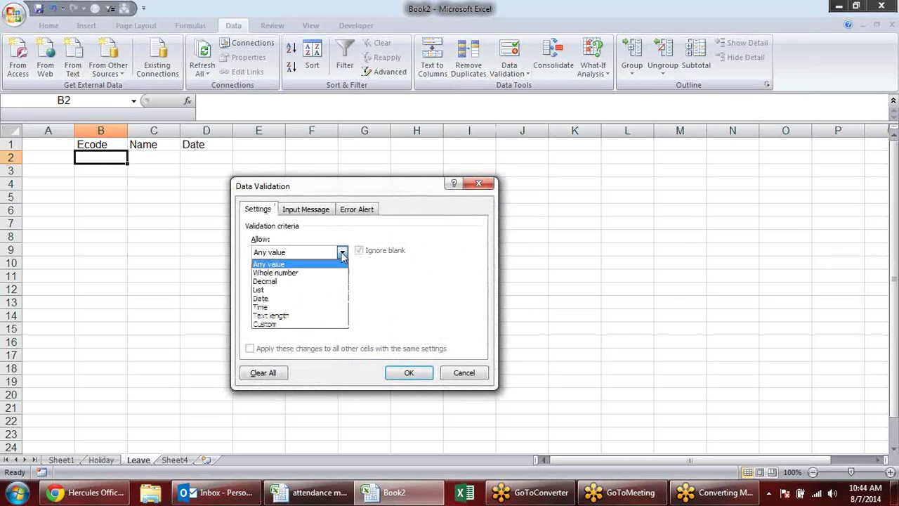
{"action": "left_click", "coordinate": [296, 290]}
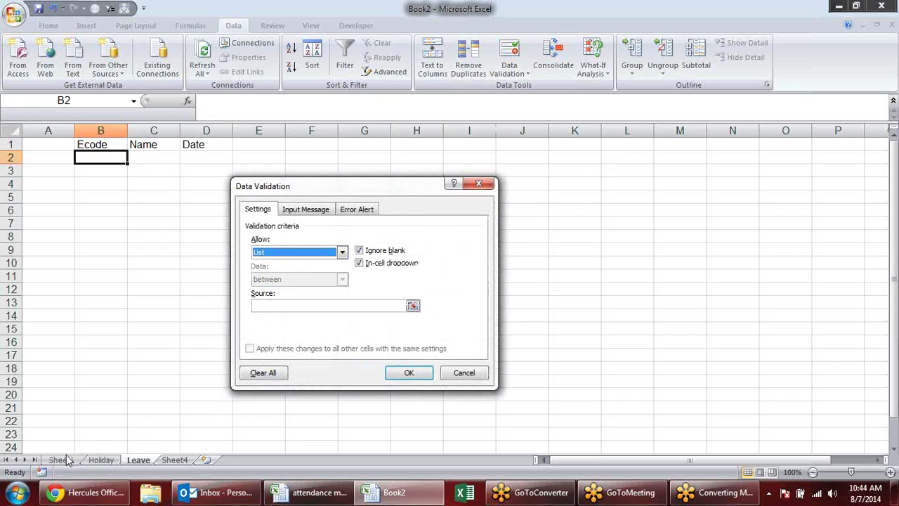
{"action": "left_click", "coordinate": [413, 306]}
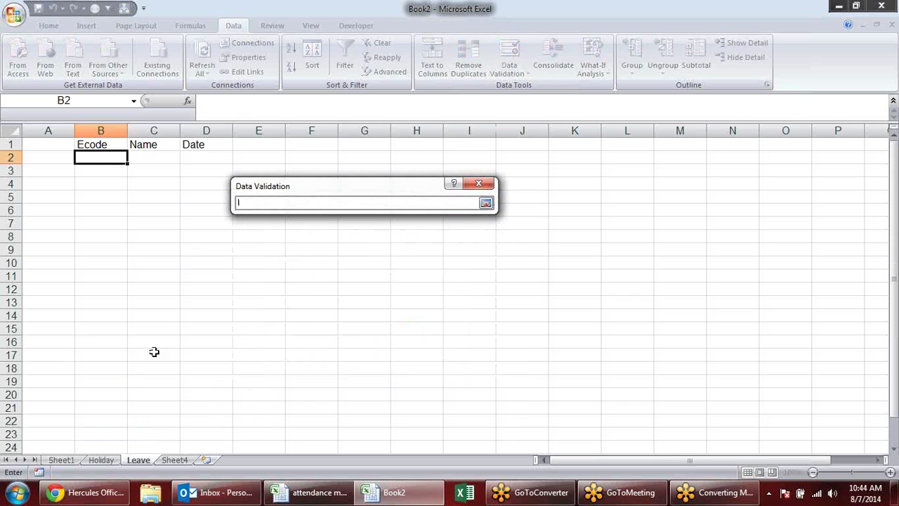
{"action": "key", "text": "Return"}
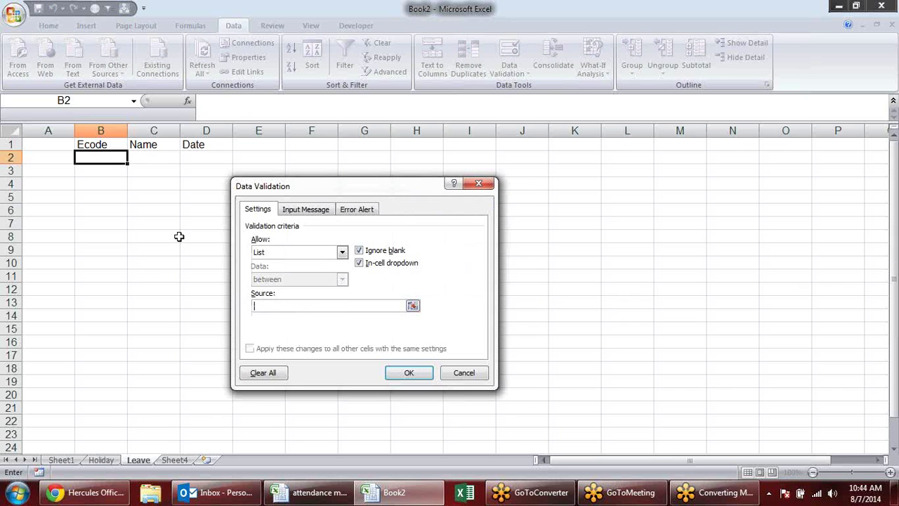
{"action": "key", "text": "Escape"}
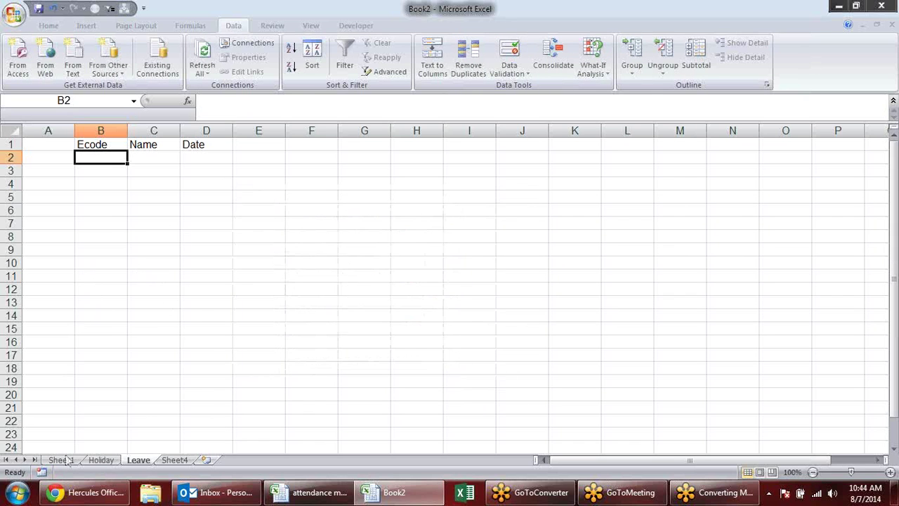
- On Sheet1, name the employee codes A6:A10 as the range ecode
{"action": "left_click", "coordinate": [62, 460]}
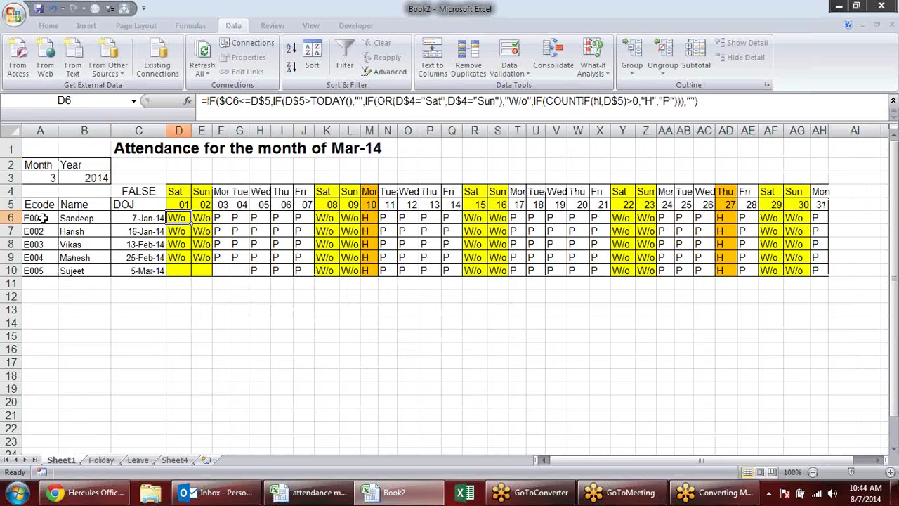
{"action": "left_click_drag", "start_coordinate": [44, 218], "coordinate": [36, 265]}
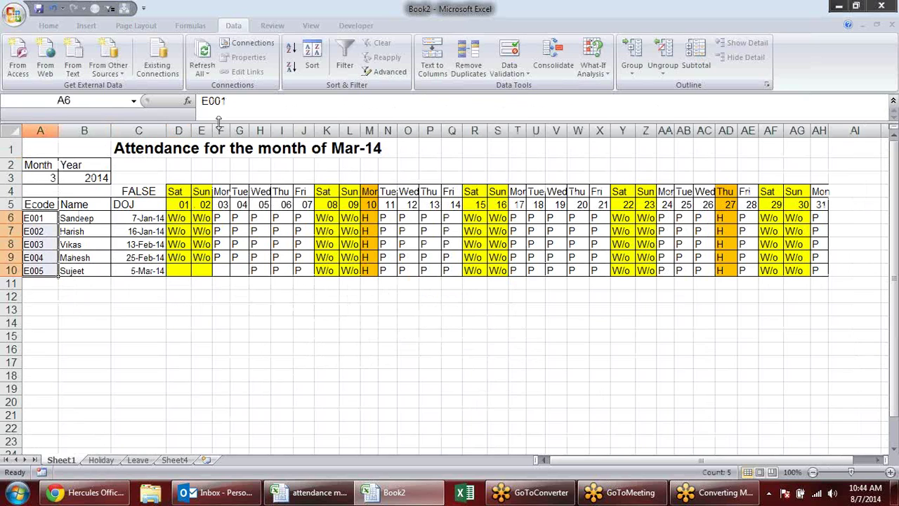
{"action": "left_click", "coordinate": [118, 99]}
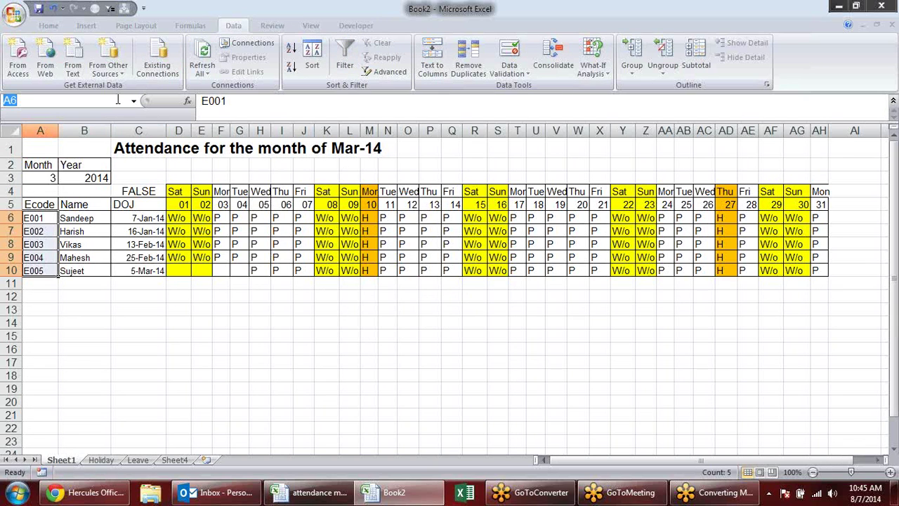
{"action": "type", "text": "ecode"}
{"action": "key", "text": "Return"}
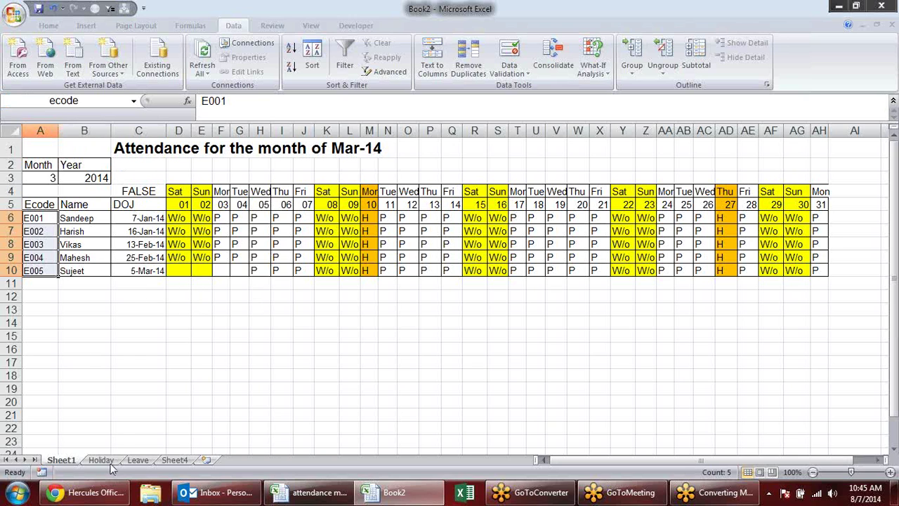
- Give B2 on the Leave sheet list validation with source =ecode
{"action": "left_click", "coordinate": [139, 460]}
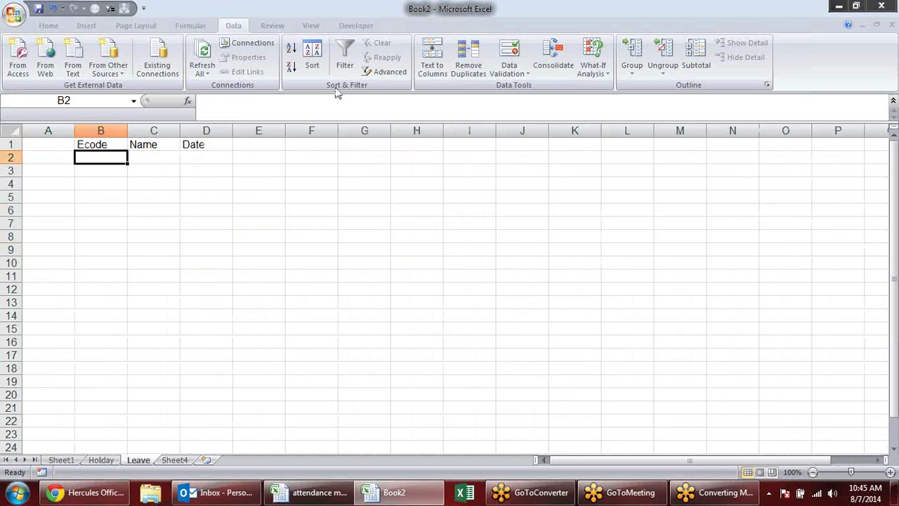
{"action": "left_click", "coordinate": [507, 56]}
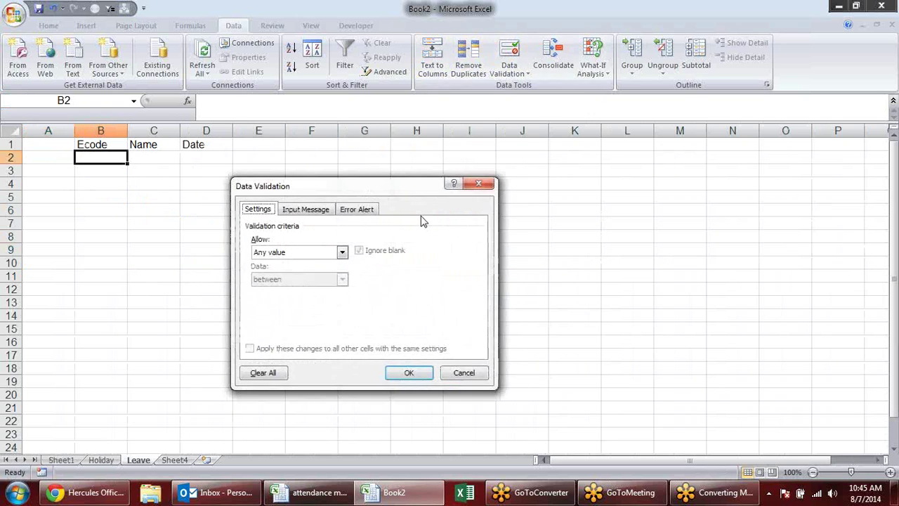
{"action": "left_click", "coordinate": [324, 253]}
{"action": "left_click", "coordinate": [302, 290]}
{"action": "left_click", "coordinate": [302, 305]}
{"action": "type", "text": "=ecode"}
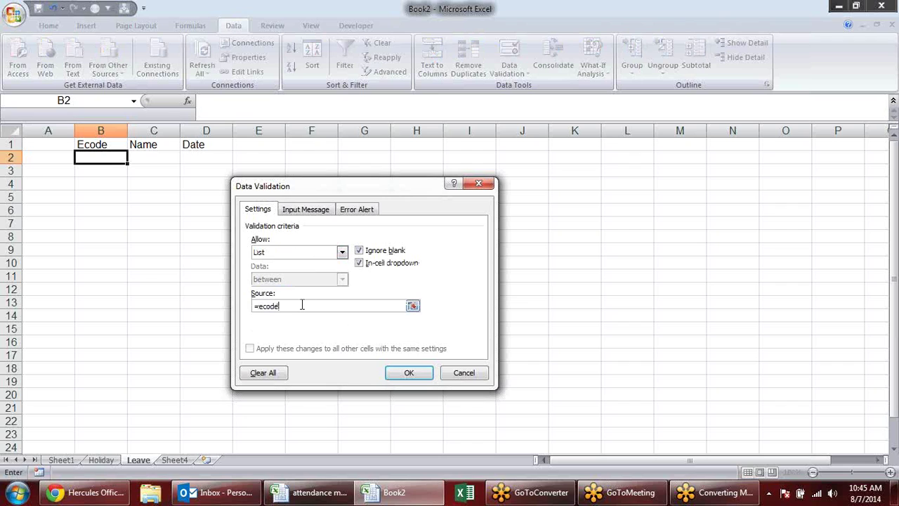
{"action": "key", "text": "Return"}
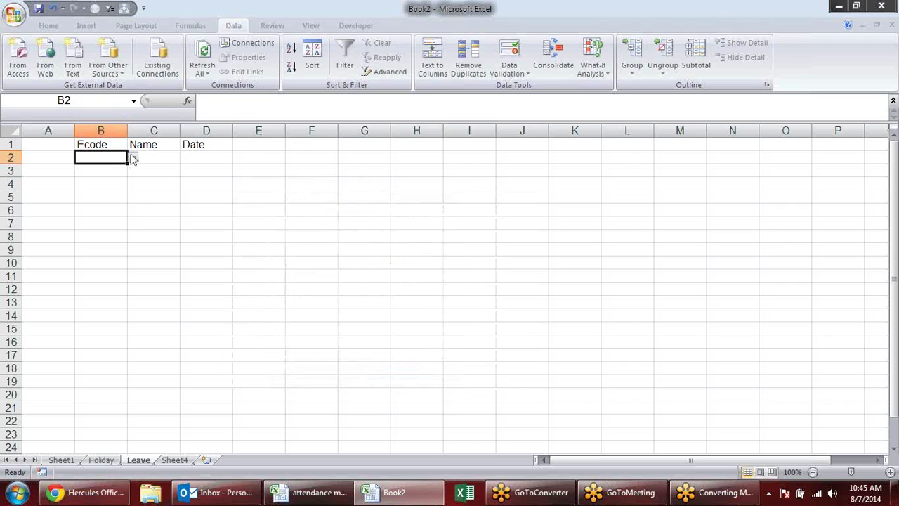
- Check that B2's drop-down offers E001–E005, then close it without choosing
{"action": "left_click", "coordinate": [133, 158]}
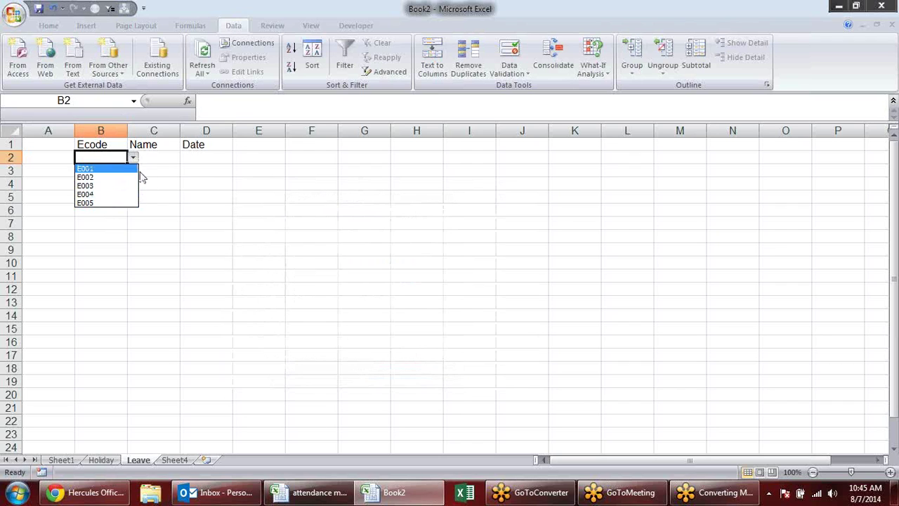
{"action": "left_click", "coordinate": [239, 216]}
{"action": "left_click", "coordinate": [162, 158]}
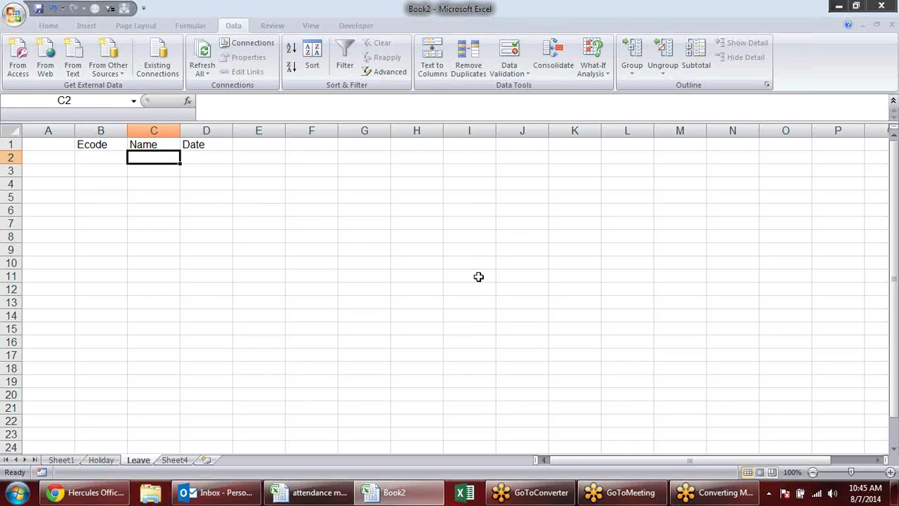
- Enter =VLOOKUP(B2,Sheet1!$A$6:$B$10,2,0) in C2 to look up the employee name
{"action": "type", "text": "=vlo"}
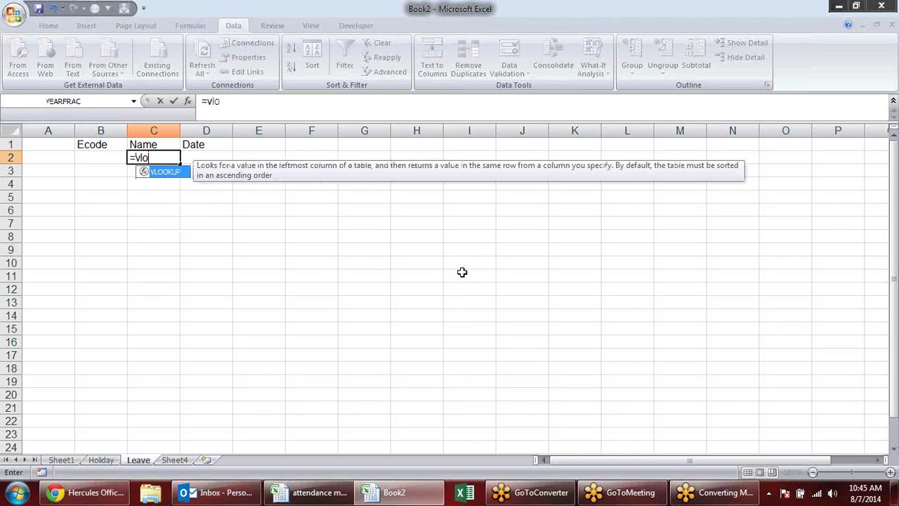
{"action": "key", "text": "Tab"}
{"action": "left_click", "coordinate": [103, 157]}
{"action": "type", "text": ","}
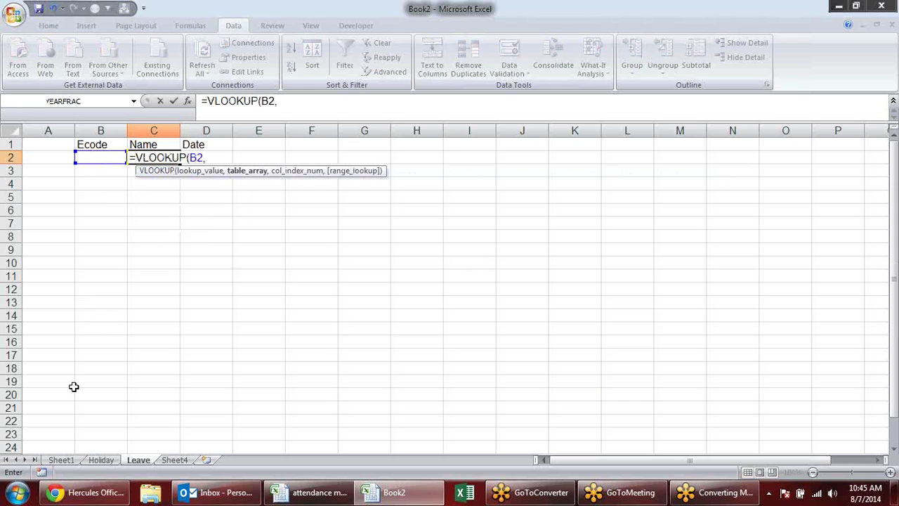
{"action": "left_click", "coordinate": [61, 459]}
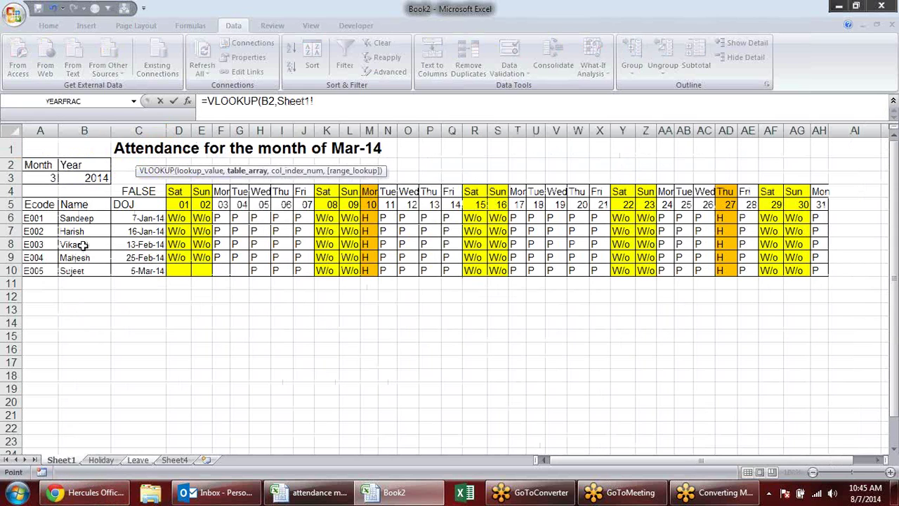
{"action": "left_click_drag", "start_coordinate": [51, 220], "coordinate": [86, 266]}
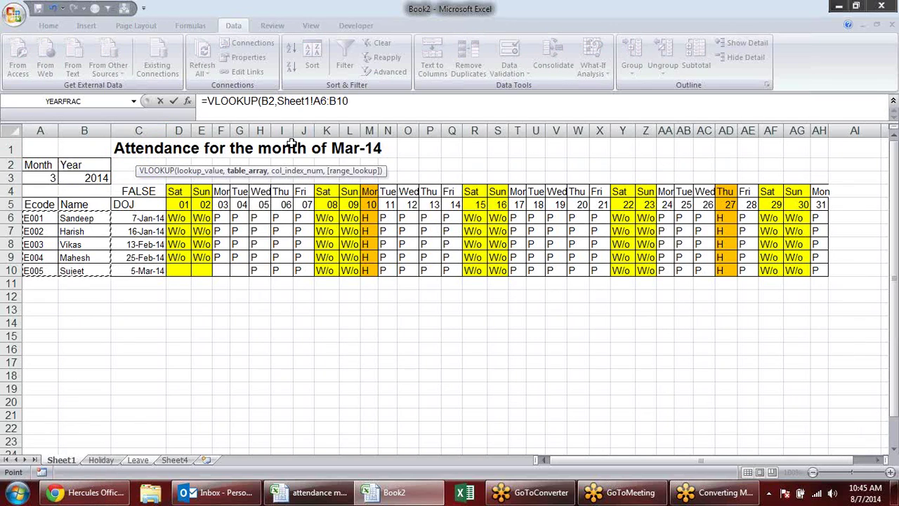
{"action": "left_click_drag", "start_coordinate": [363, 100], "coordinate": [314, 100]}
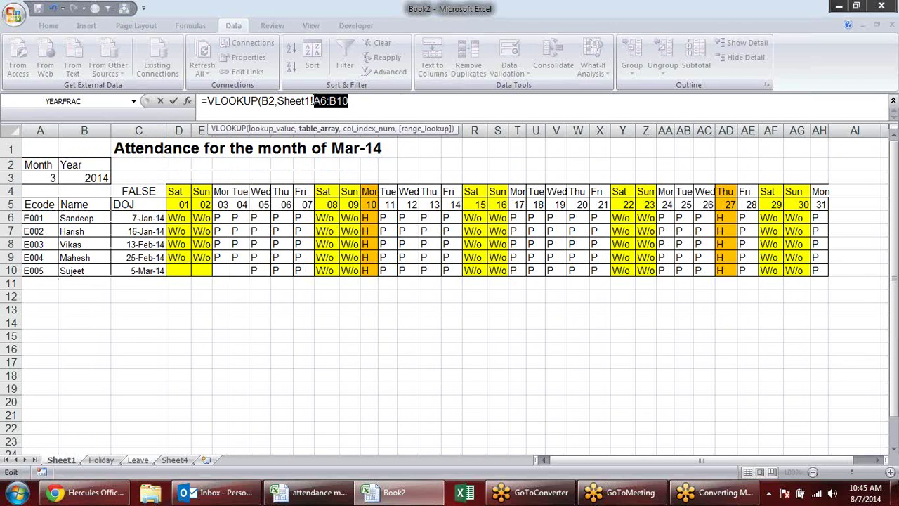
{"action": "key", "text": "F4"}
{"action": "left_click", "coordinate": [422, 102]}
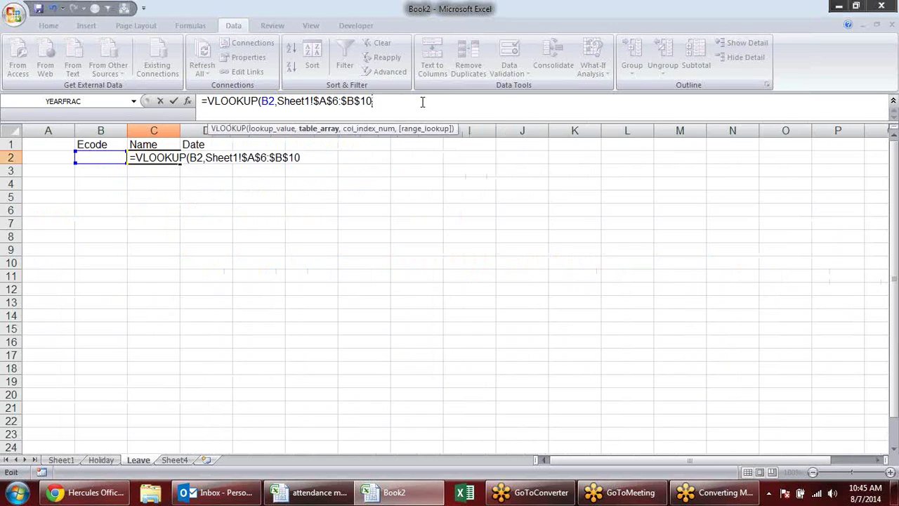
{"action": "type", "text": ","}
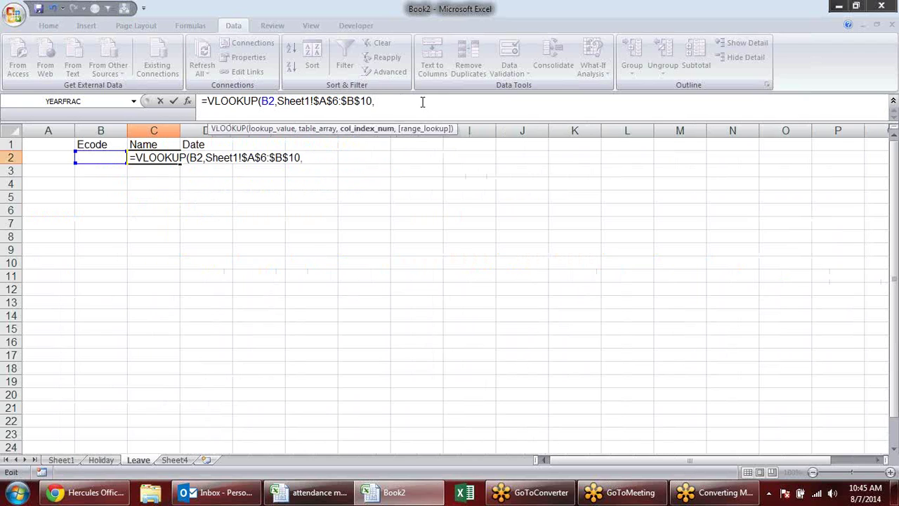
{"action": "type", "text": "2,"}
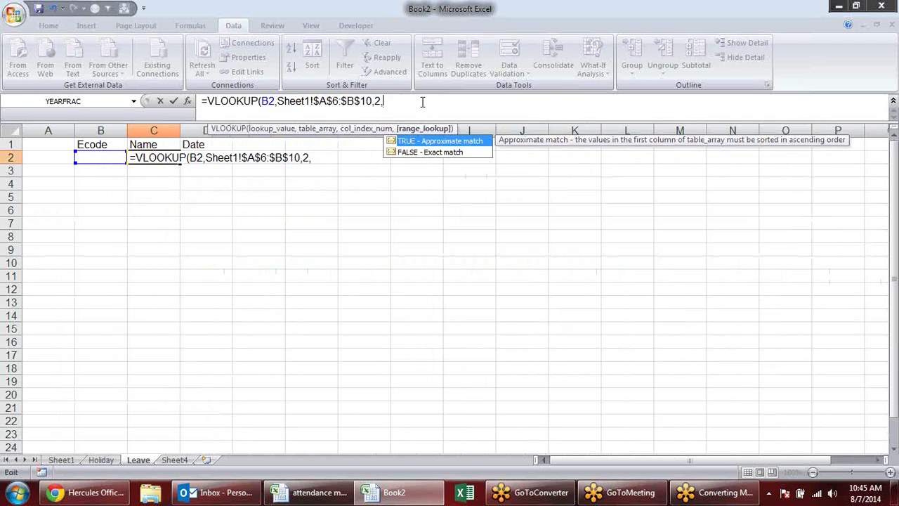
{"action": "type", "text": "0)"}
{"action": "key", "text": "Return"}
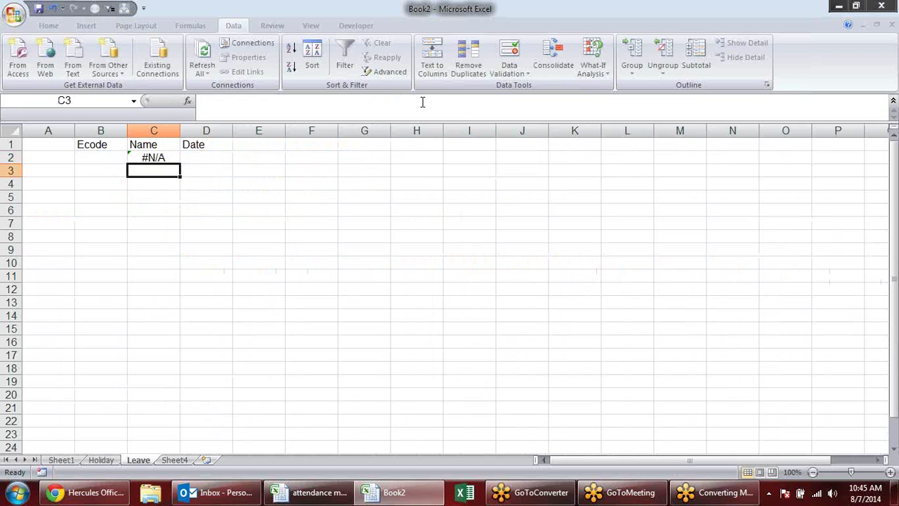
- Wrap the C2 lookup in IFERROR(…,"") so a missing Ecode shows blank
{"action": "left_click", "coordinate": [165, 156]}
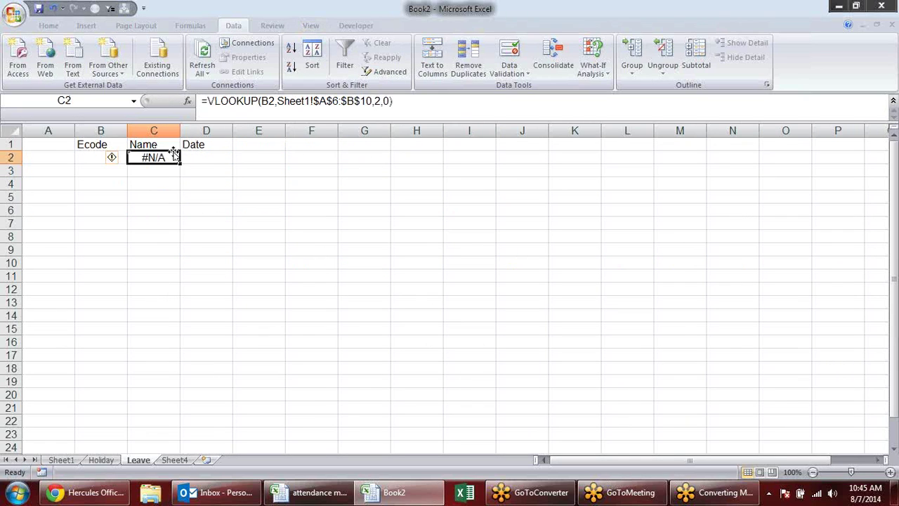
{"action": "left_click", "coordinate": [207, 101]}
{"action": "type", "text": "i"}
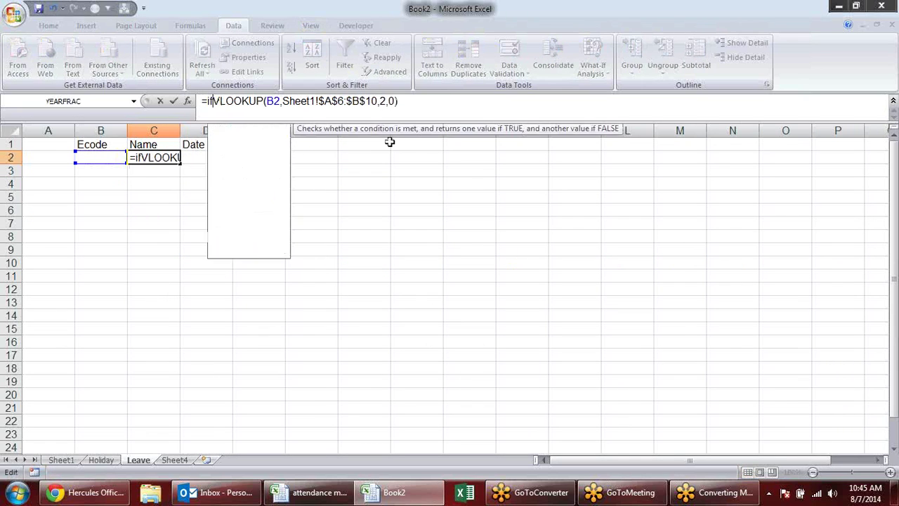
{"action": "type", "text": "f"}
{"action": "key", "text": "Down"}
{"action": "key", "text": "Tab"}
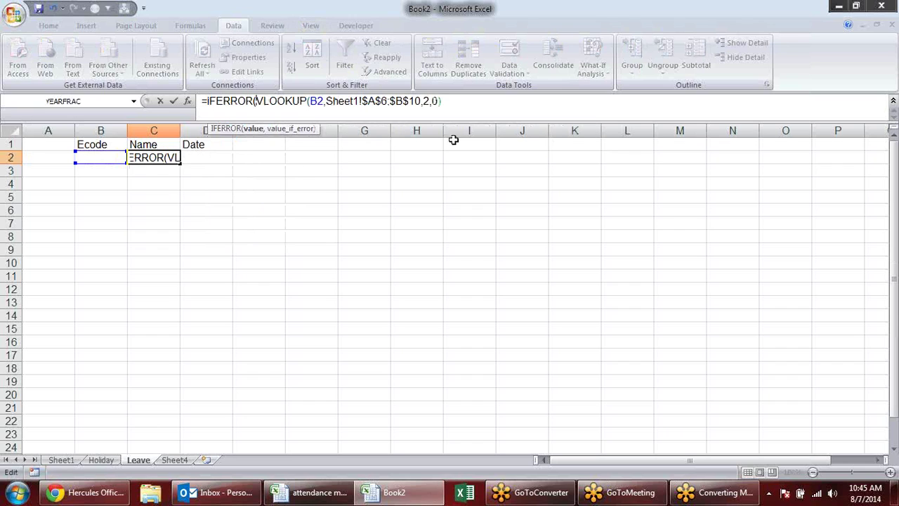
{"action": "type", "text": ","}
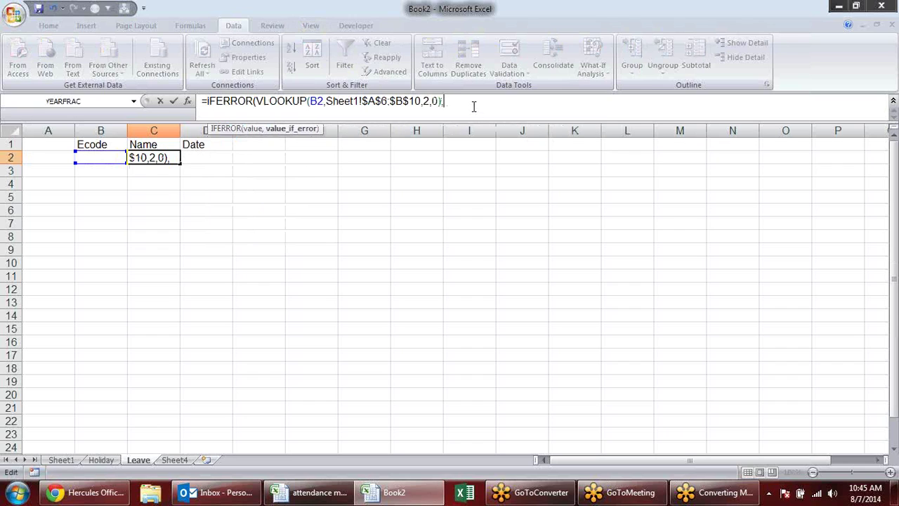
{"action": "key", "text": "Return"}
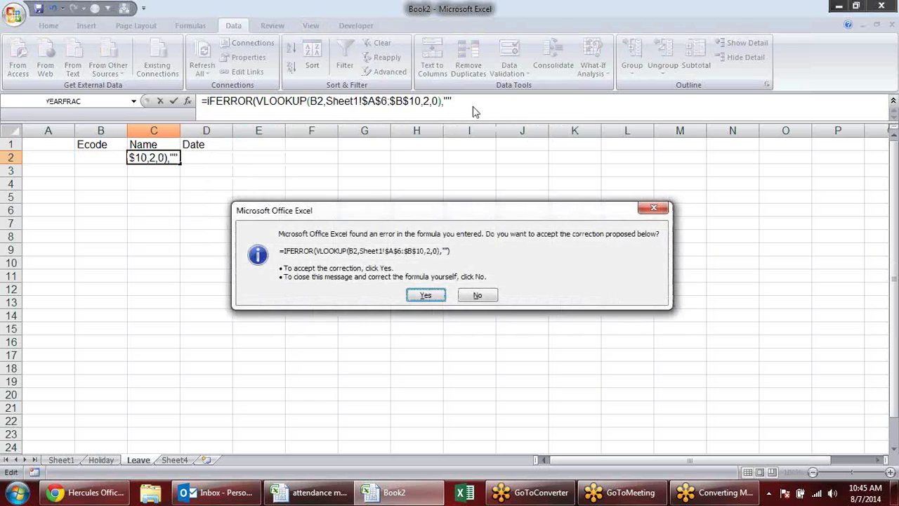
{"action": "key", "text": "Return"}
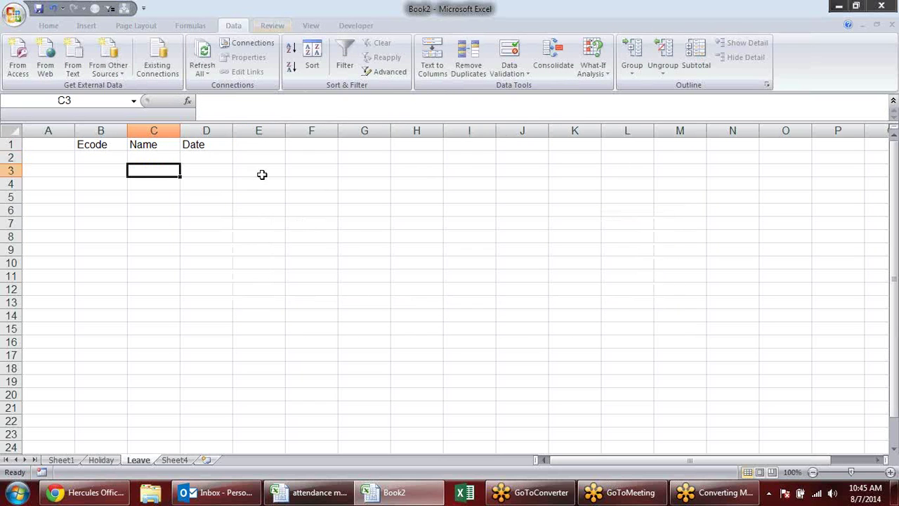
- Fill the C2 name formula down column C and paste B2's Ecode validation onto B3:B20
{"action": "left_click", "coordinate": [164, 156]}
{"action": "mouse_move", "coordinate": [181, 163]}
{"action": "left_mouse_down"}
{"action": "mouse_move", "coordinate": [186, 465]}
{"action": "mouse_move", "coordinate": [204, 206]}
{"action": "left_mouse_up"}
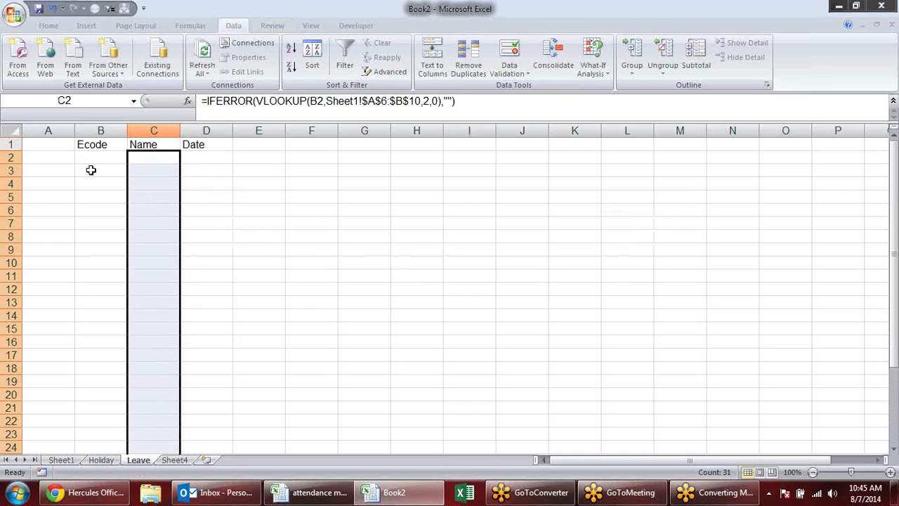
{"action": "key", "text": "Left"}
{"action": "key", "text": "ctrl+c"}
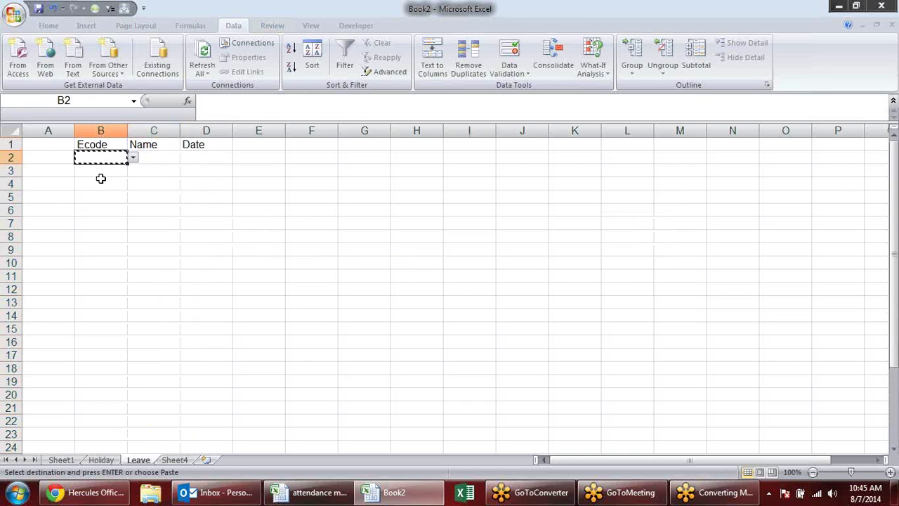
{"action": "mouse_move", "coordinate": [103, 169]}
{"action": "left_mouse_down"}
{"action": "mouse_move", "coordinate": [113, 439]}
{"action": "mouse_move", "coordinate": [120, 418]}
{"action": "left_mouse_up"}
{"action": "key", "text": "alt+e"}
{"action": "key", "text": "s"}
{"action": "left_click", "coordinate": [283, 278]}
{"action": "left_click", "coordinate": [395, 376]}
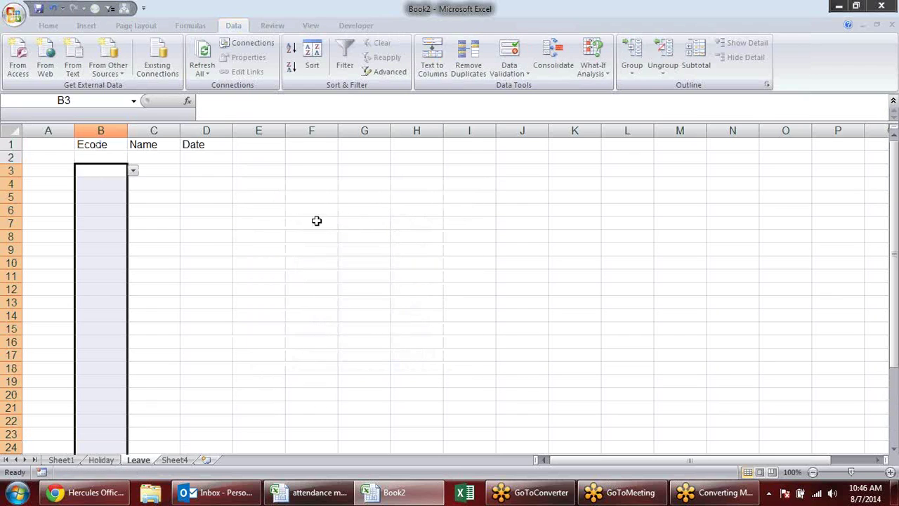
- Choose E002 in B2 and E001 in B3 from the Ecode drop-downs
{"action": "left_click", "coordinate": [223, 195]}
{"action": "left_click", "coordinate": [112, 159]}
{"action": "left_click", "coordinate": [132, 158]}
{"action": "left_click", "coordinate": [85, 177]}
{"action": "left_click", "coordinate": [237, 183]}
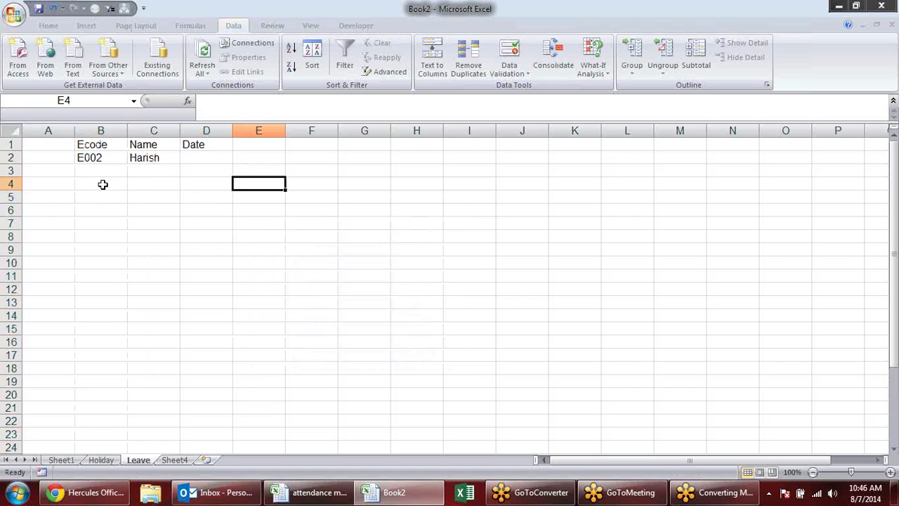
{"action": "left_click", "coordinate": [106, 171]}
{"action": "left_click", "coordinate": [133, 170]}
{"action": "left_click", "coordinate": [106, 183]}
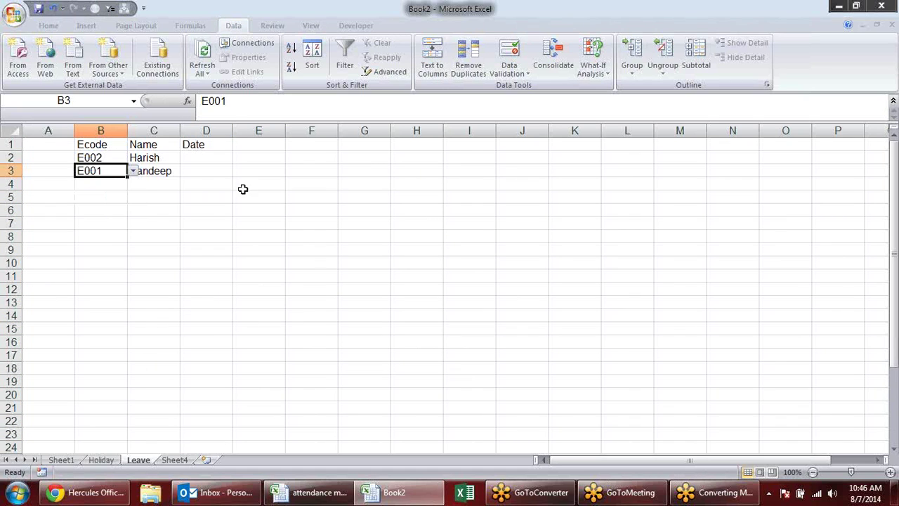
{"action": "left_click", "coordinate": [259, 187]}
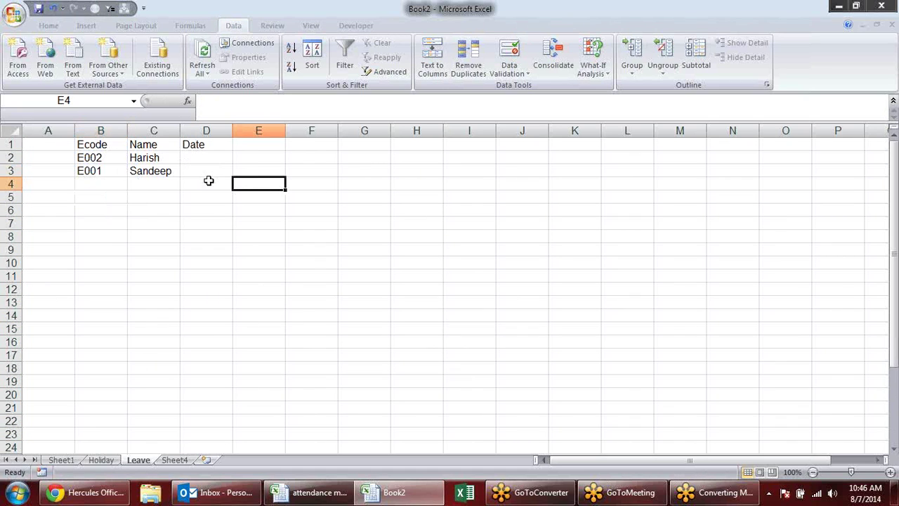
- Enter the header Helper in A1
{"action": "left_click", "coordinate": [29, 148]}
{"action": "type", "text": "Help"}
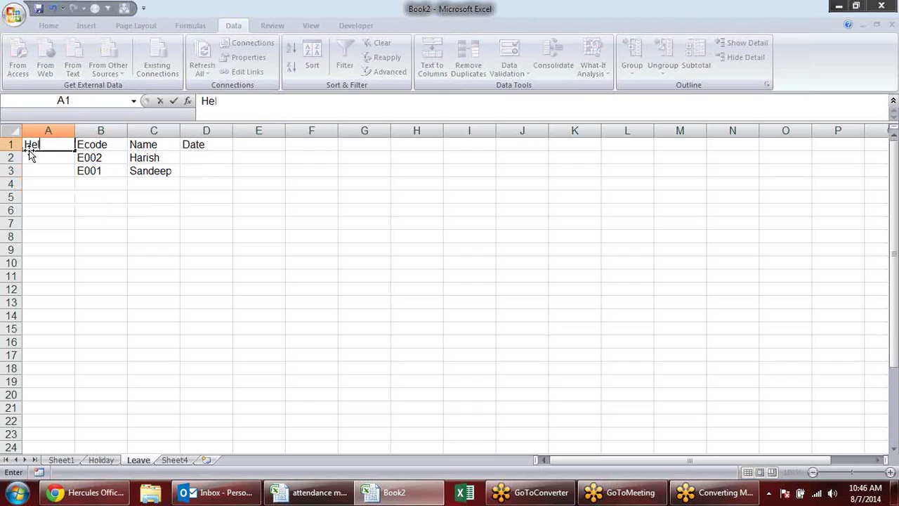
{"action": "type", "text": "er"}
{"action": "key", "text": "Return"}
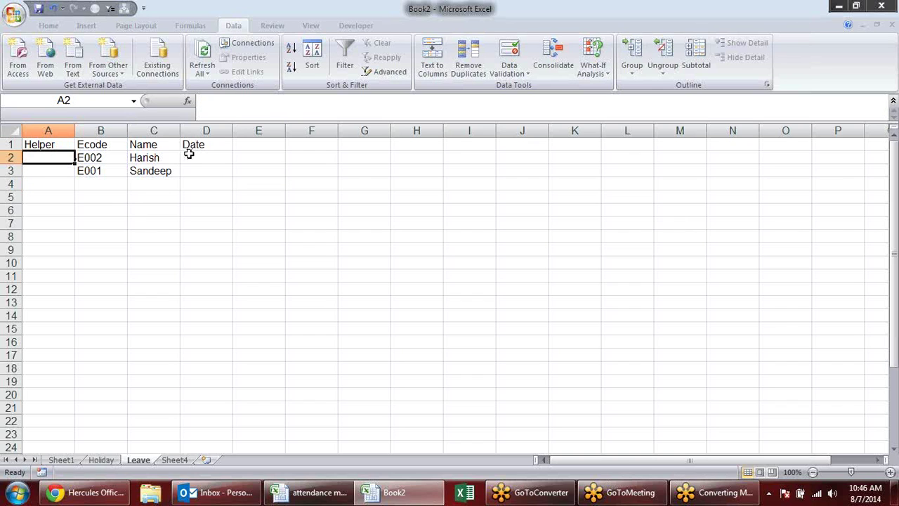
{"action": "left_click", "coordinate": [189, 154]}
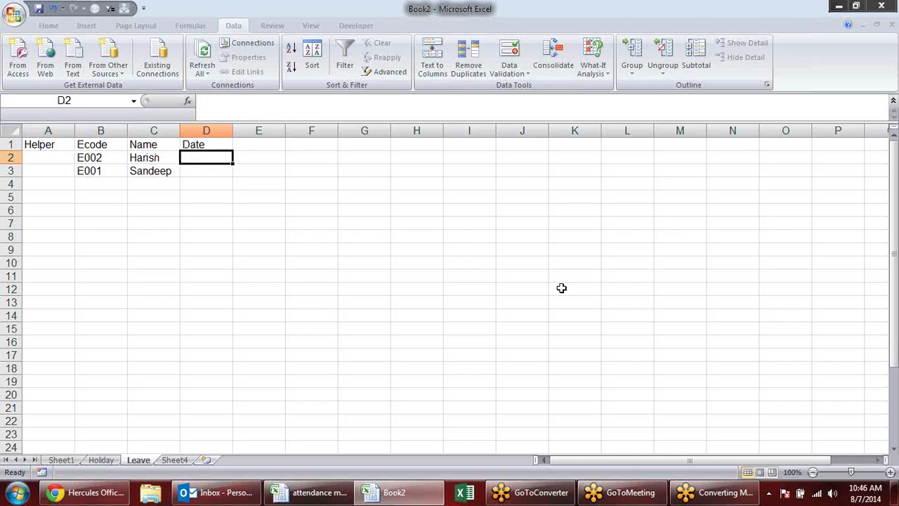
- Enter 6-Aug-14 as the leave date in D2, then review Sheet1's Ecode and day formula
{"action": "type", "text": "6-aug"}
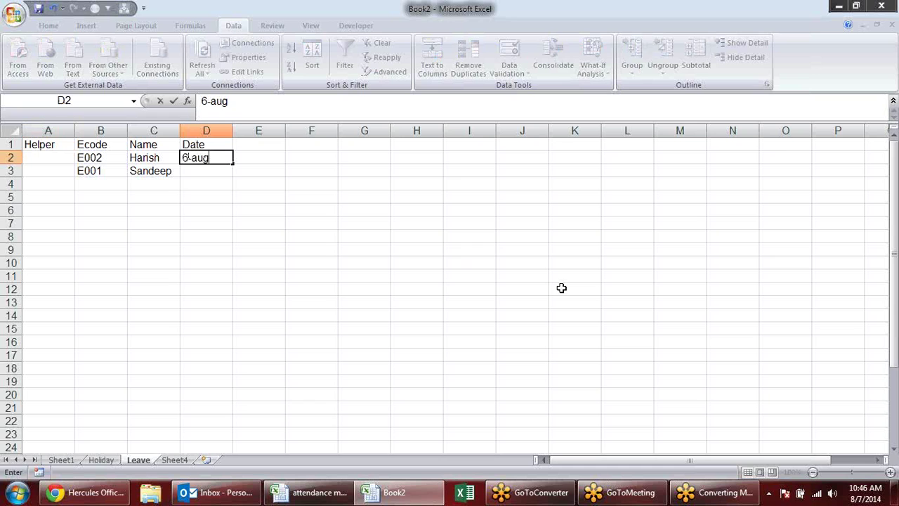
{"action": "type", "text": "14"}
{"action": "key", "text": "Return"}
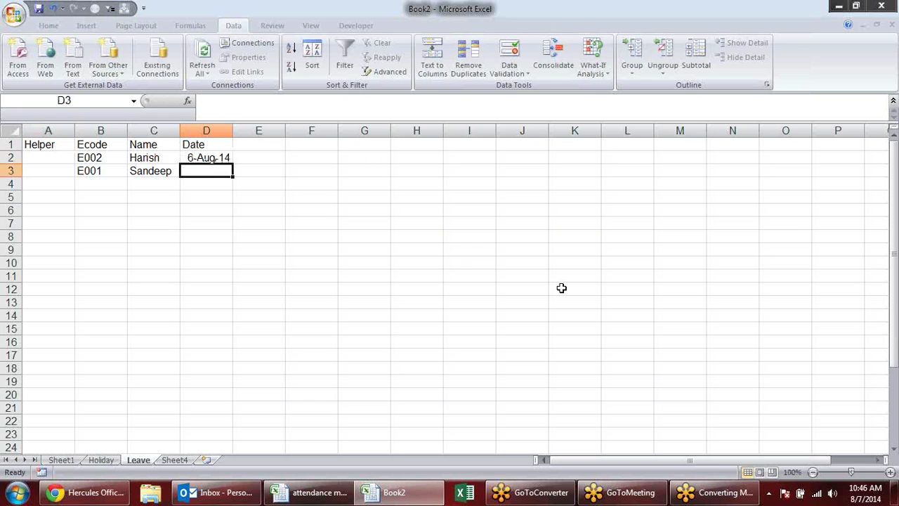
{"action": "left_click", "coordinate": [62, 460]}
{"action": "left_click", "coordinate": [394, 322]}
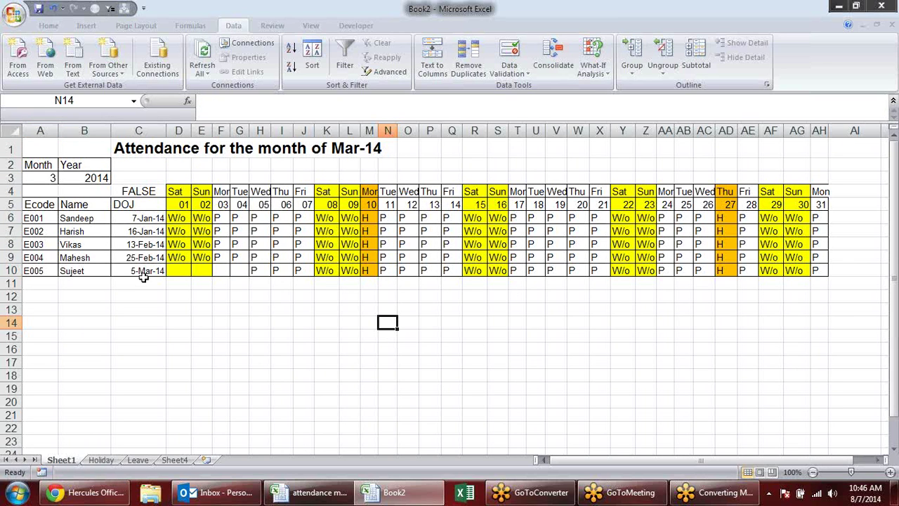
{"action": "left_click", "coordinate": [47, 220]}
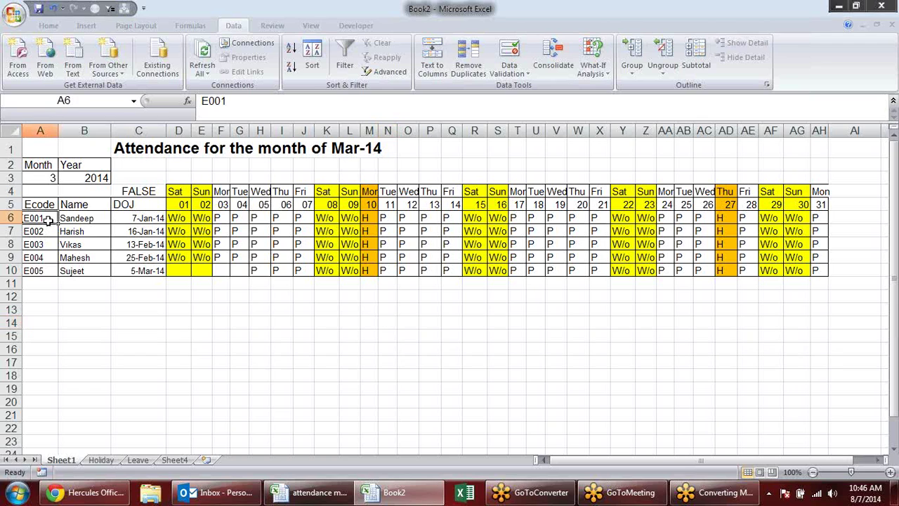
{"action": "left_click", "coordinate": [223, 204]}
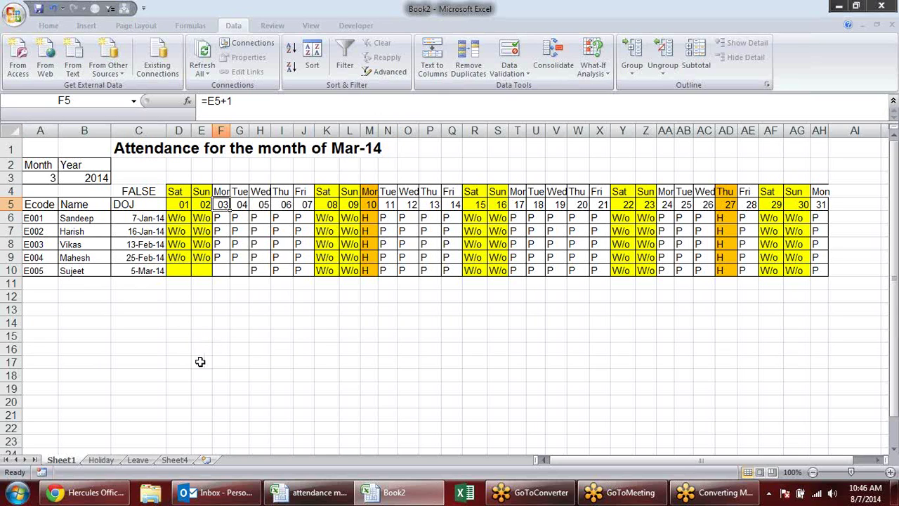
{"action": "left_click", "coordinate": [175, 460]}
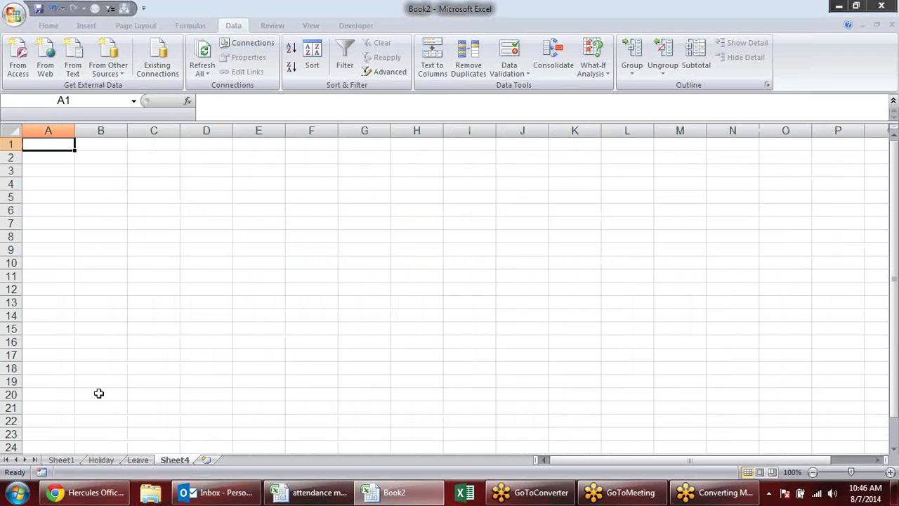
{"action": "left_click", "coordinate": [138, 460]}
- Enter the helper formula =B2&D2 in A2 and widen column A to show E00241857
{"action": "left_click", "coordinate": [58, 157]}
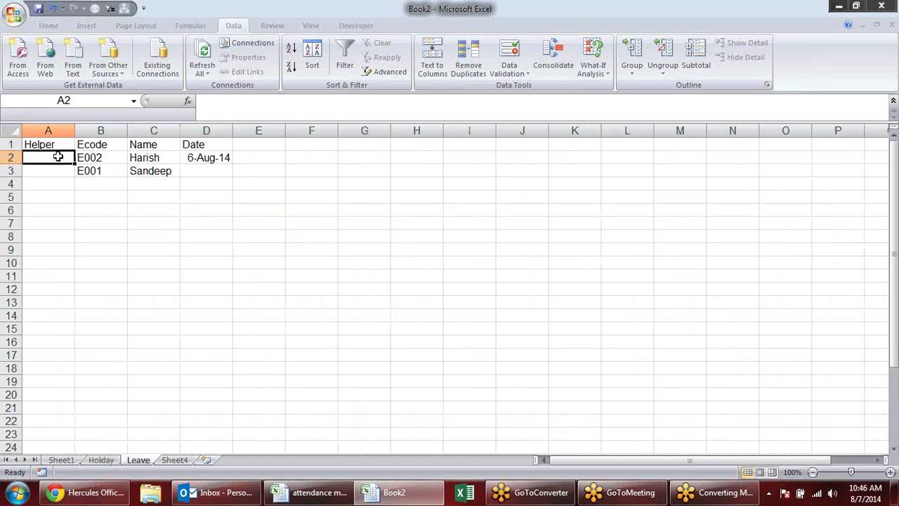
{"action": "type", "text": "="}
{"action": "left_click", "coordinate": [84, 156]}
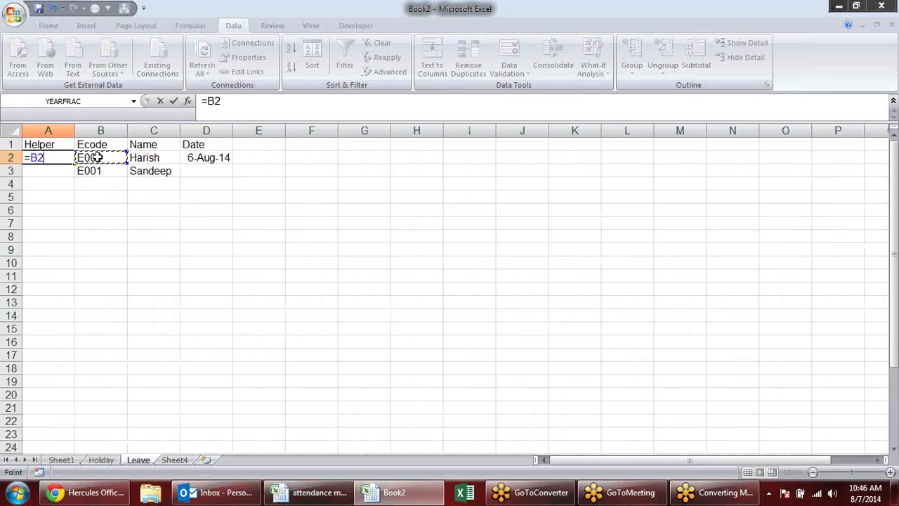
{"action": "type", "text": "&"}
{"action": "left_click", "coordinate": [218, 157]}
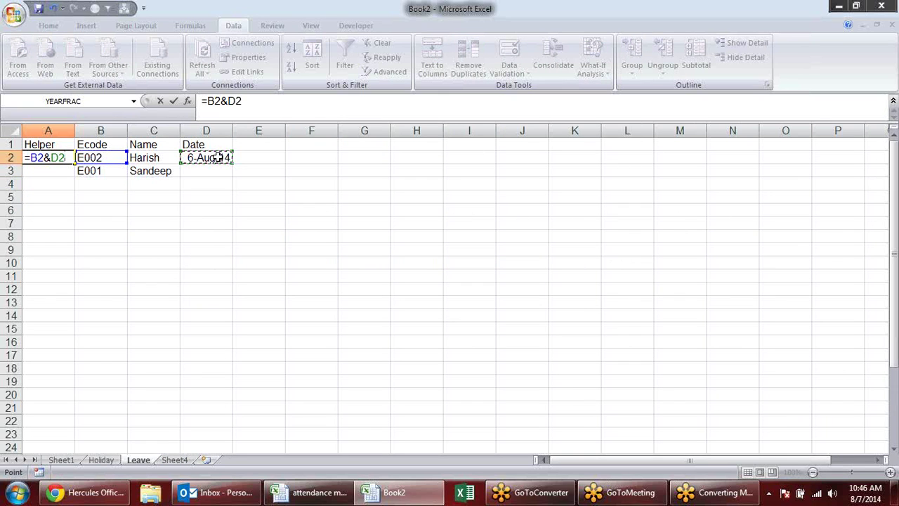
{"action": "key", "text": "Return"}
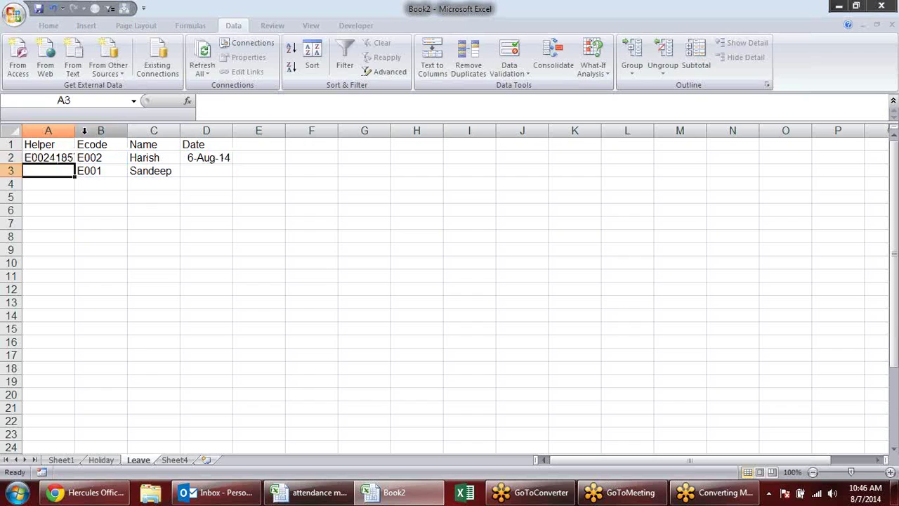
{"action": "left_click_drag", "start_coordinate": [76, 131], "coordinate": [83, 131]}
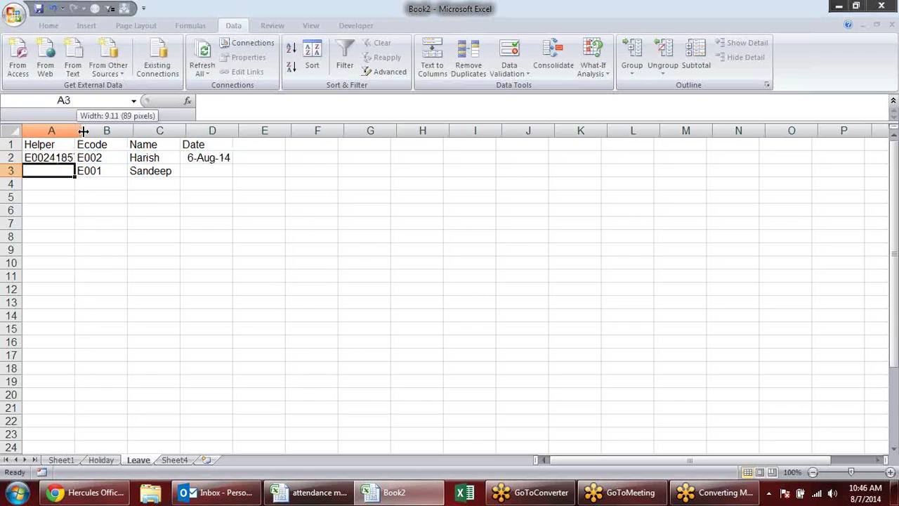
{"action": "left_click", "coordinate": [68, 159]}
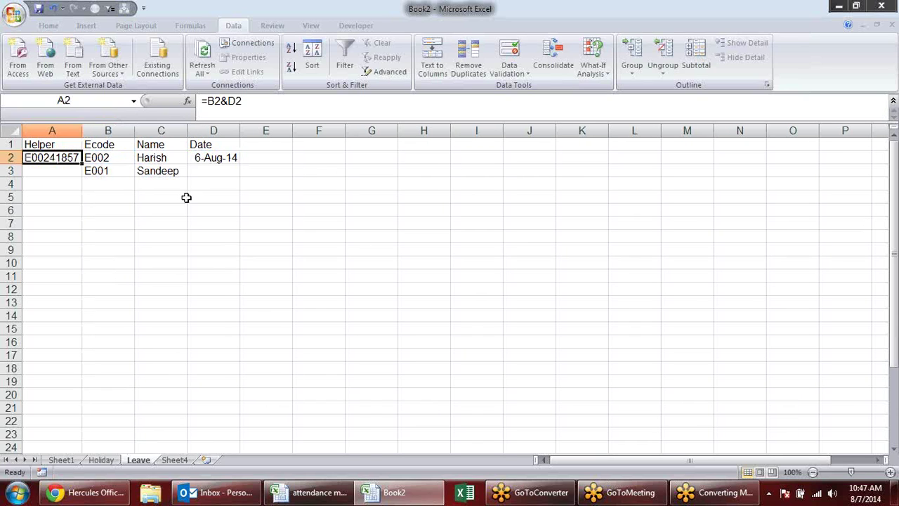
- Review Sheet1's first-day attendance formula and the holiday workbook, then return to the Leave sheet
{"action": "key", "text": "alt+Tab"}
{"action": "key", "text": "alt+Tab"}
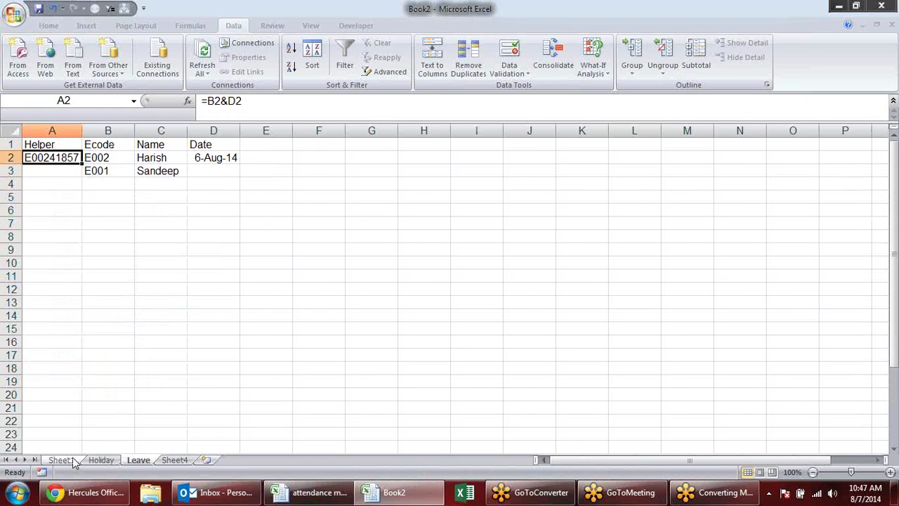
{"action": "left_click", "coordinate": [71, 460]}
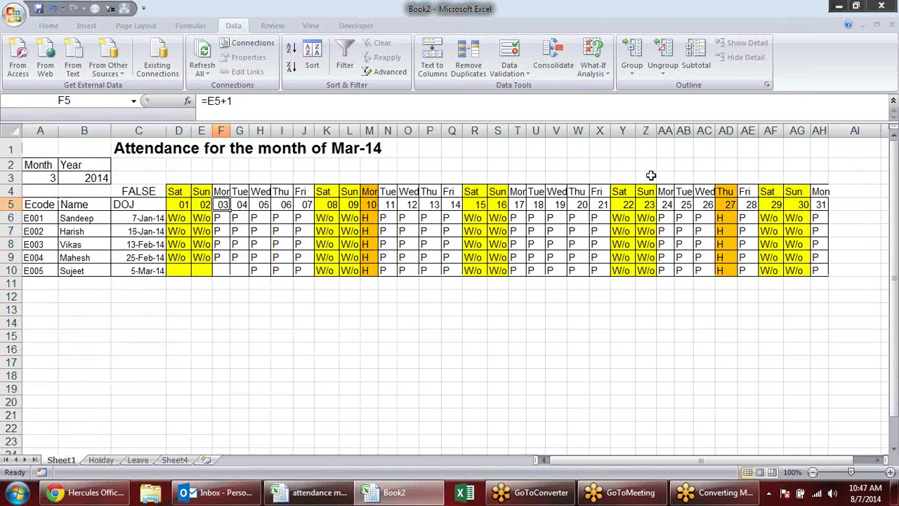
{"action": "left_click", "coordinate": [116, 295]}
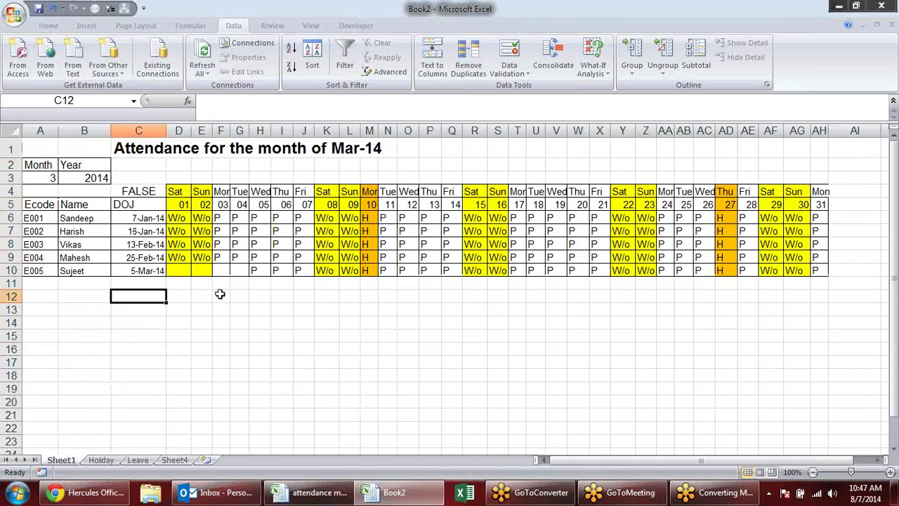
{"action": "left_click", "coordinate": [173, 218]}
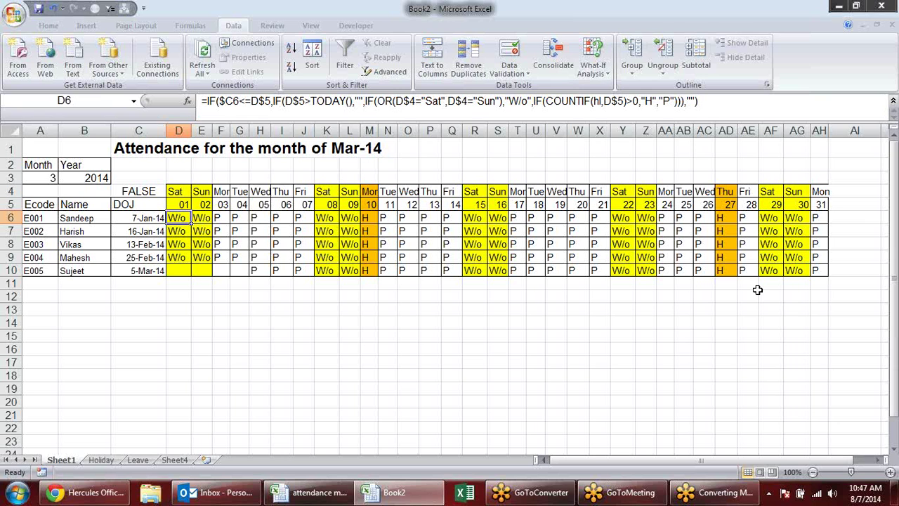
{"action": "key", "text": "ctrl+Tab"}
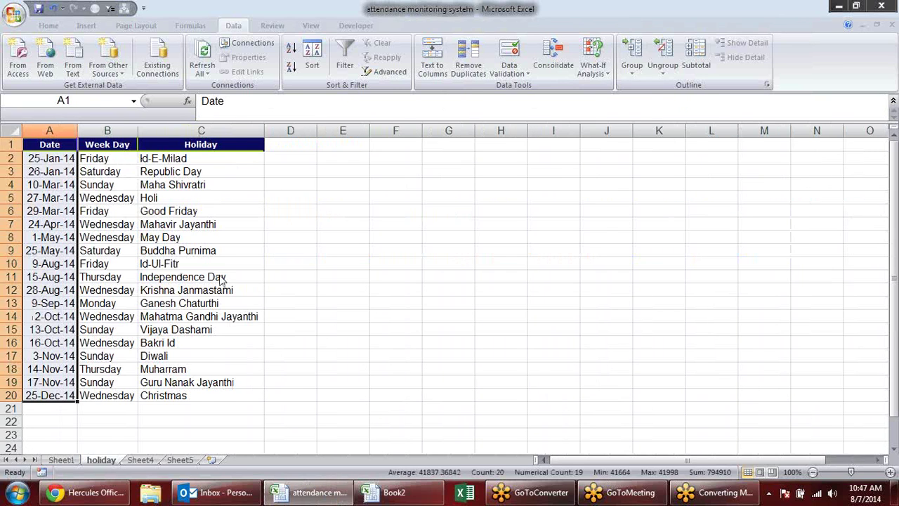
{"action": "key", "text": "ctrl+Tab"}
{"action": "left_click", "coordinate": [139, 460]}
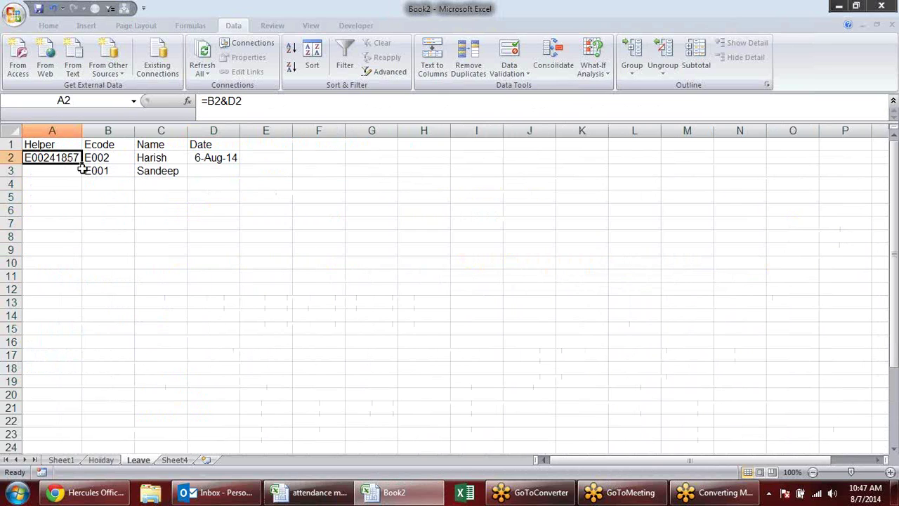
- Fill the Helper formula down to A22 and record 5-Aug-14 in D3 for E001
{"action": "left_click_drag", "start_coordinate": [84, 163], "coordinate": [77, 424]}
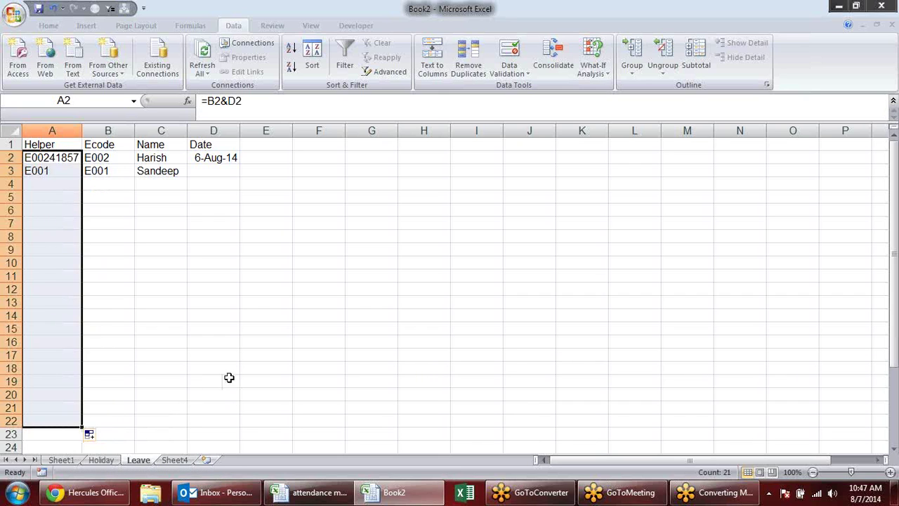
{"action": "left_click", "coordinate": [234, 173]}
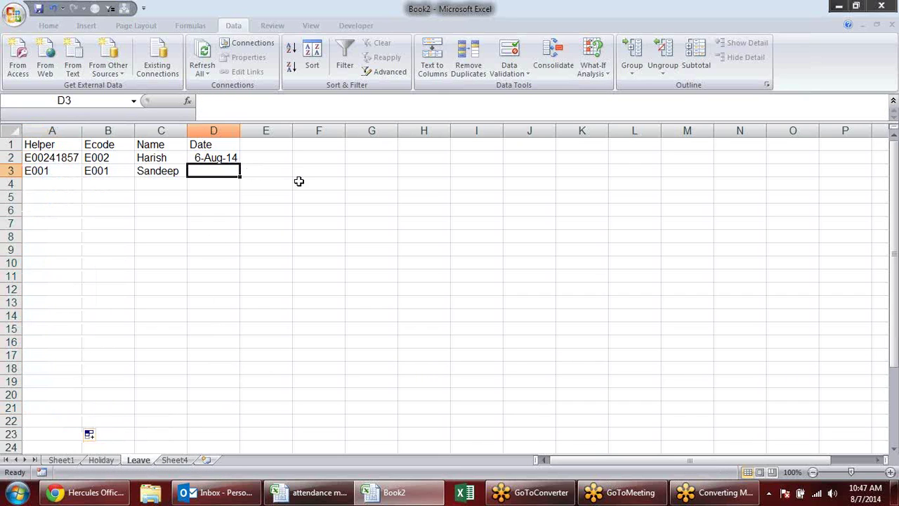
{"action": "type", "text": "5-aug-14"}
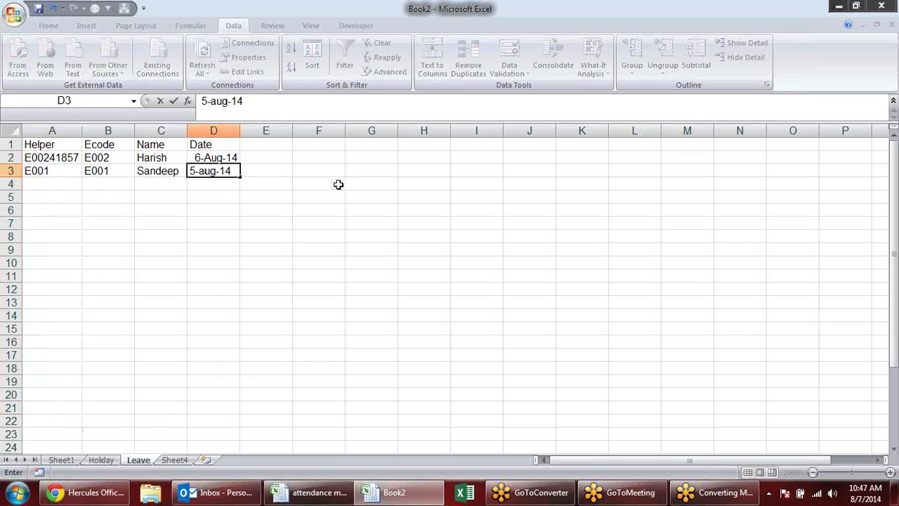
{"action": "key", "text": "Return"}
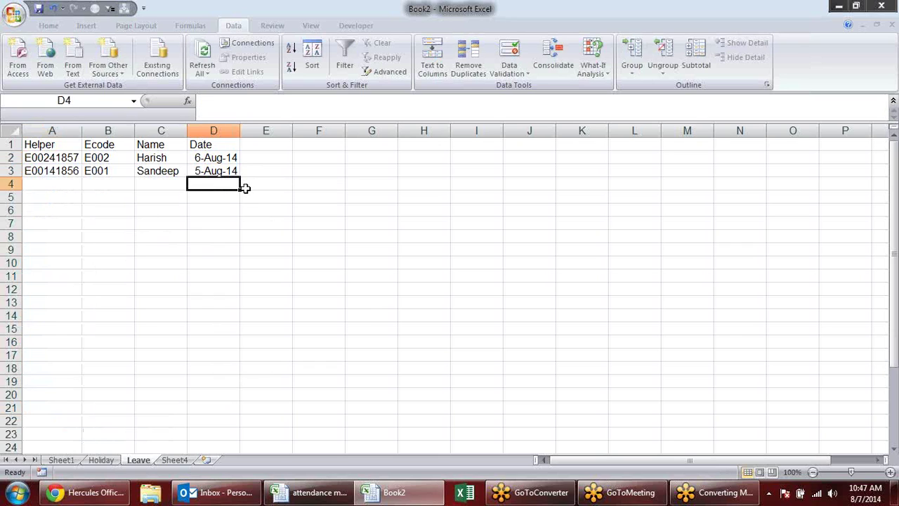
{"action": "left_click", "coordinate": [316, 208]}
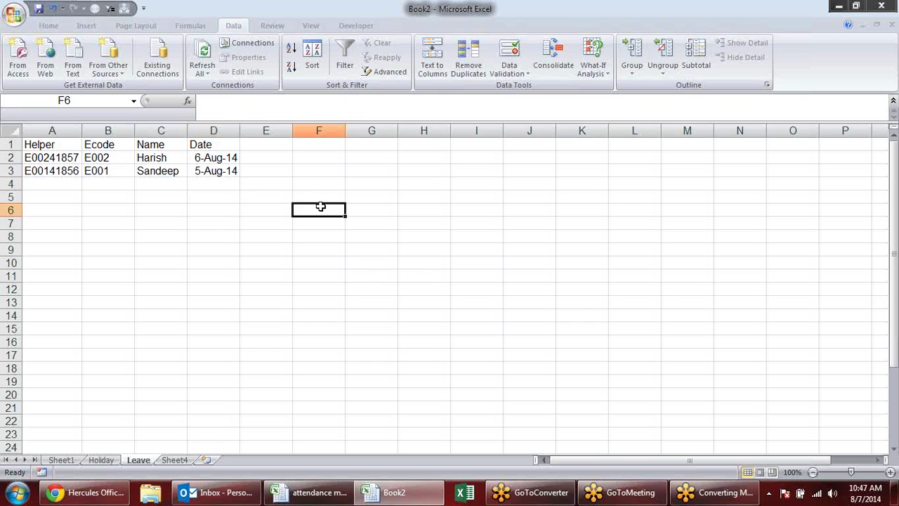
{"action": "left_click", "coordinate": [228, 160]}
- Name the whole of column A as the range leave
{"action": "left_click_drag", "start_coordinate": [73, 155], "coordinate": [64, 309]}
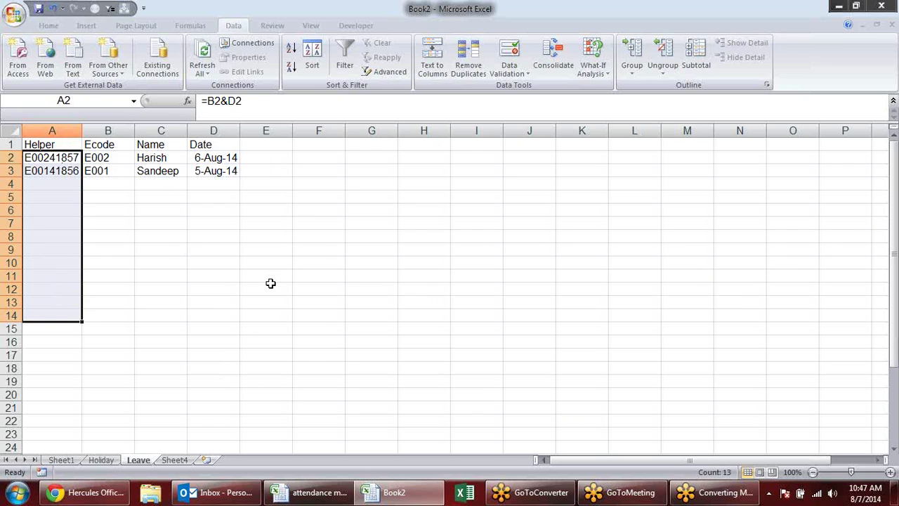
{"action": "key", "text": "shift+Down"}
{"action": "key", "text": "shift+Down"}
{"action": "key", "text": "shift+Down"}
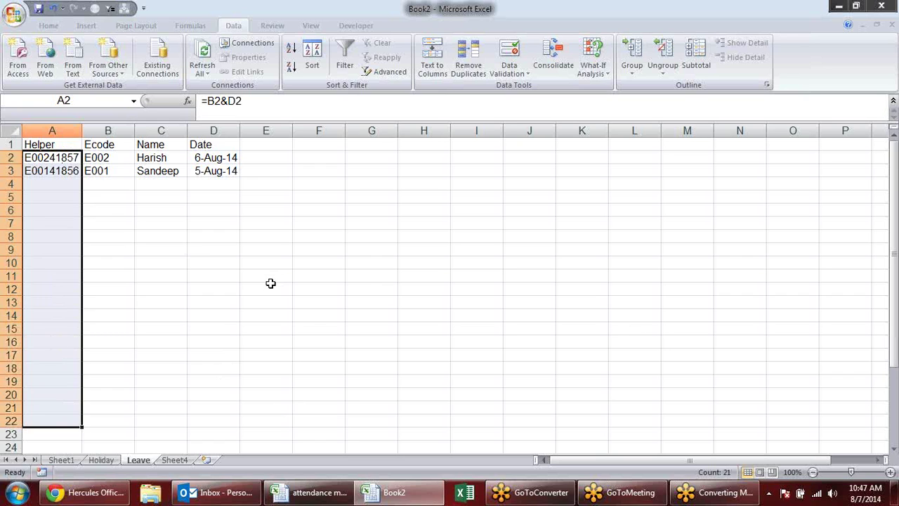
{"action": "left_click", "coordinate": [323, 273]}
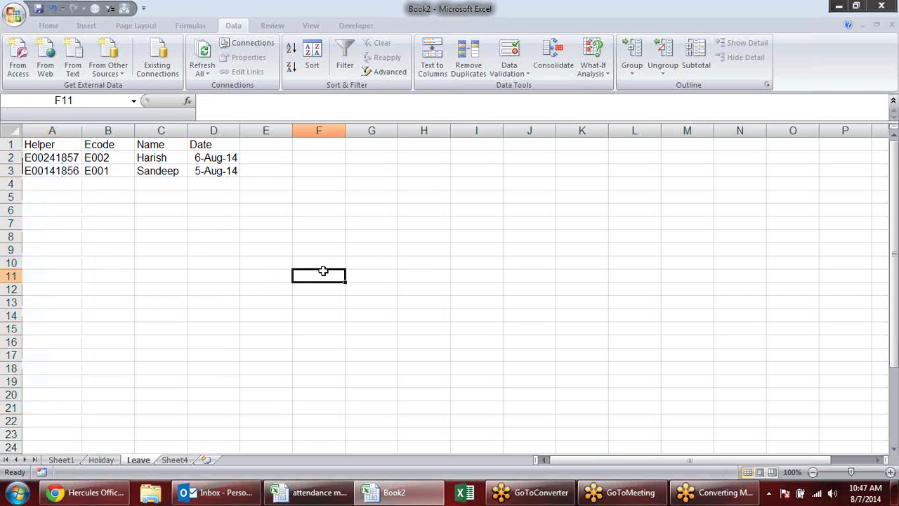
{"action": "left_click", "coordinate": [68, 123]}
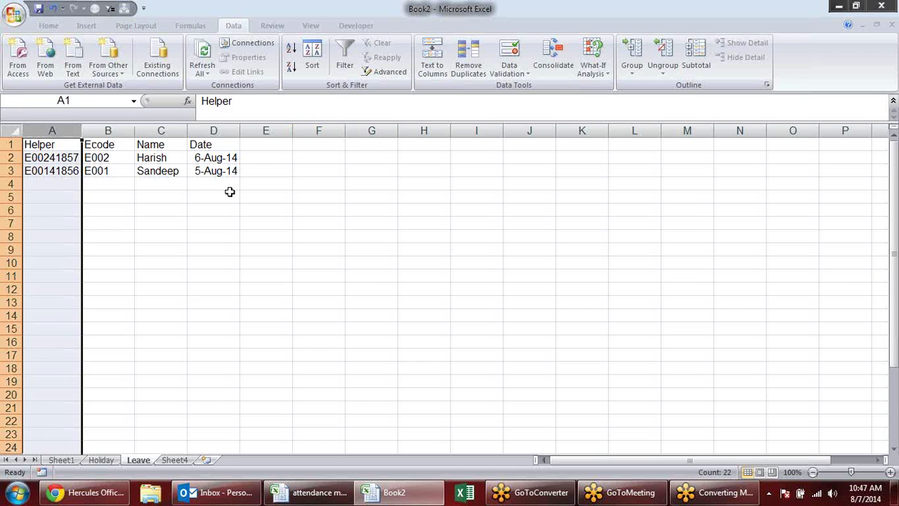
{"action": "left_click", "coordinate": [103, 101]}
{"action": "type", "text": "leave"}
{"action": "key", "text": "Return"}
- Check the C9 name lookup, then return to Book2's Sheet1 attendance grid
{"action": "left_click", "coordinate": [172, 246]}
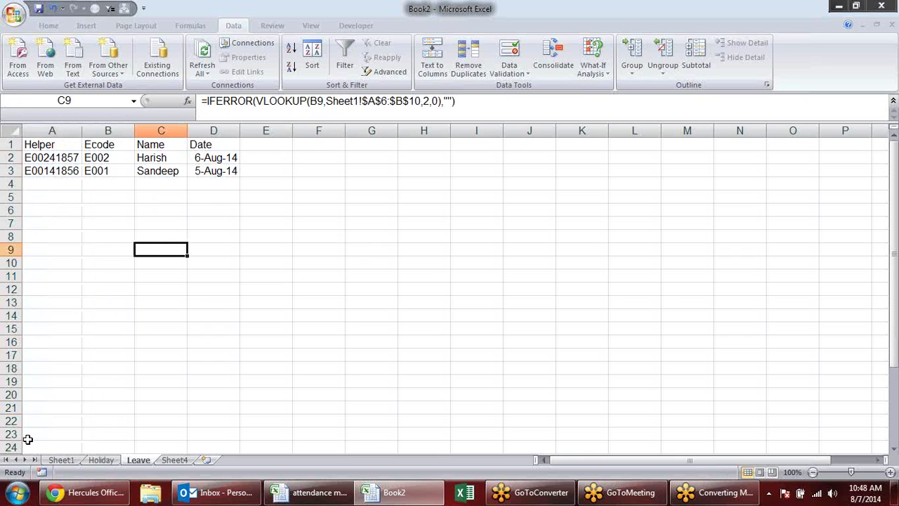
{"action": "key", "text": "ctrl+Tab"}
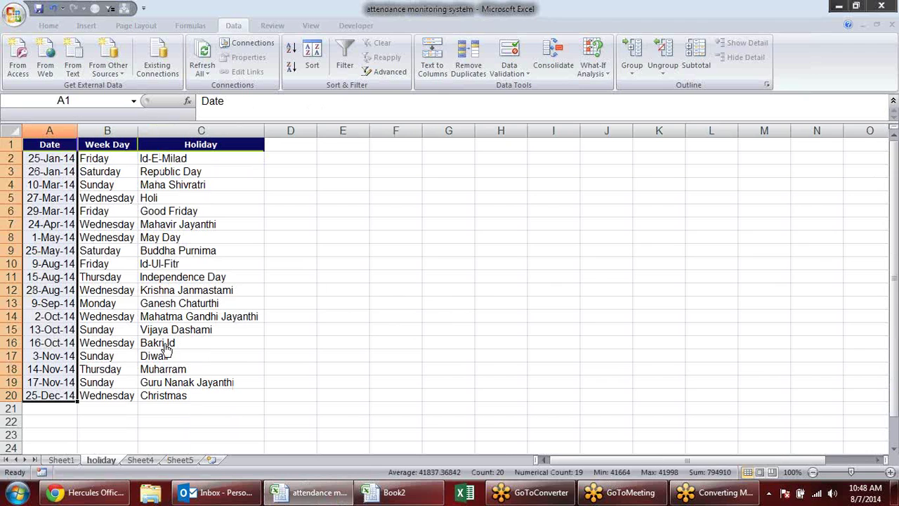
{"action": "key", "text": "ctrl+Tab"}
{"action": "left_click", "coordinate": [74, 460]}
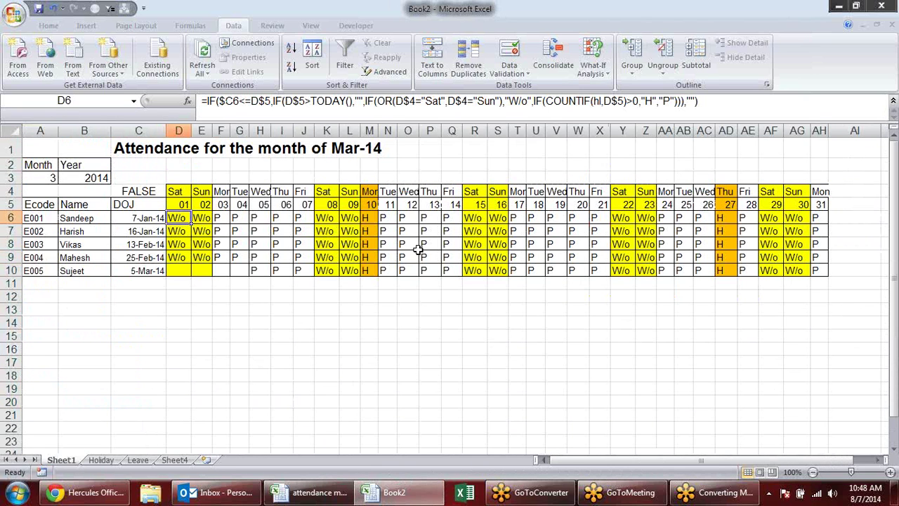
- Enter =COUNTIF(leave,A6&H5) in C12 as a test, which returns 0
{"action": "left_click", "coordinate": [129, 288]}
{"action": "left_click", "coordinate": [131, 296]}
{"action": "type", "text": "="}
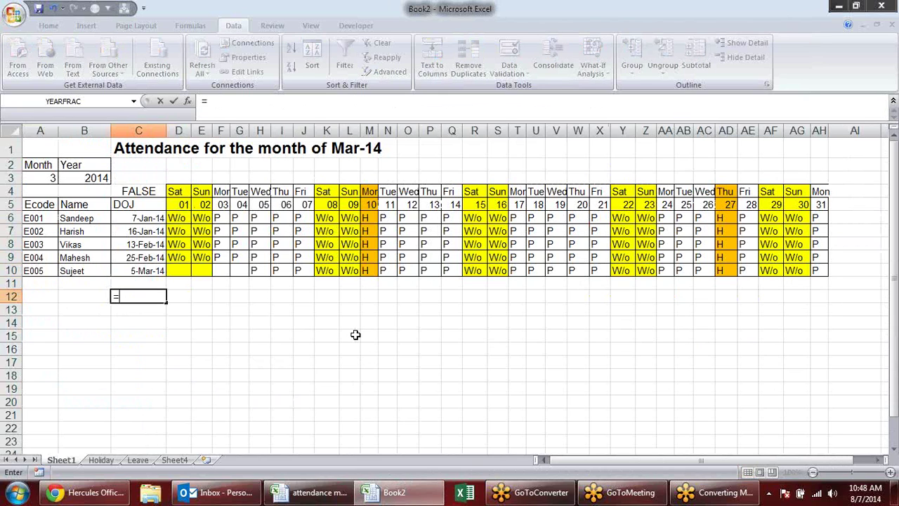
{"action": "type", "text": "coun"}
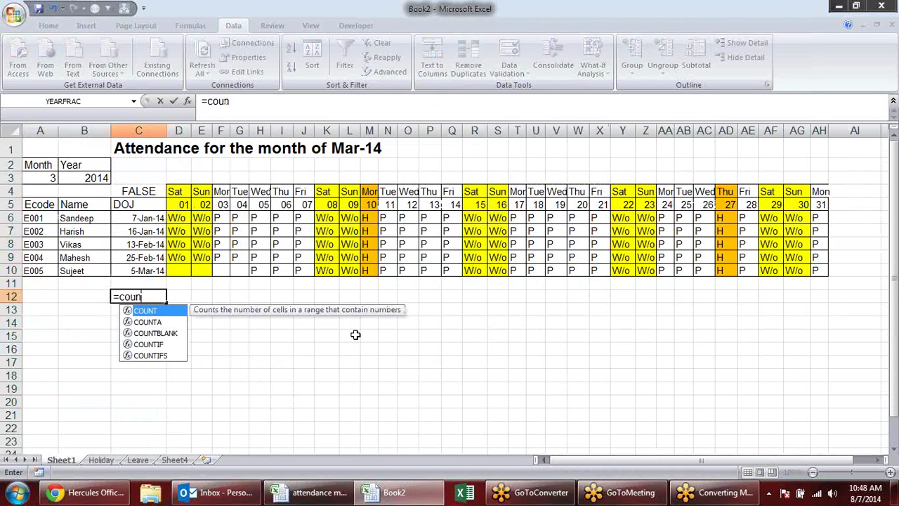
{"action": "key", "text": "Down"}
{"action": "key", "text": "Down"}
{"action": "key", "text": "Down"}
{"action": "key", "text": "Tab"}
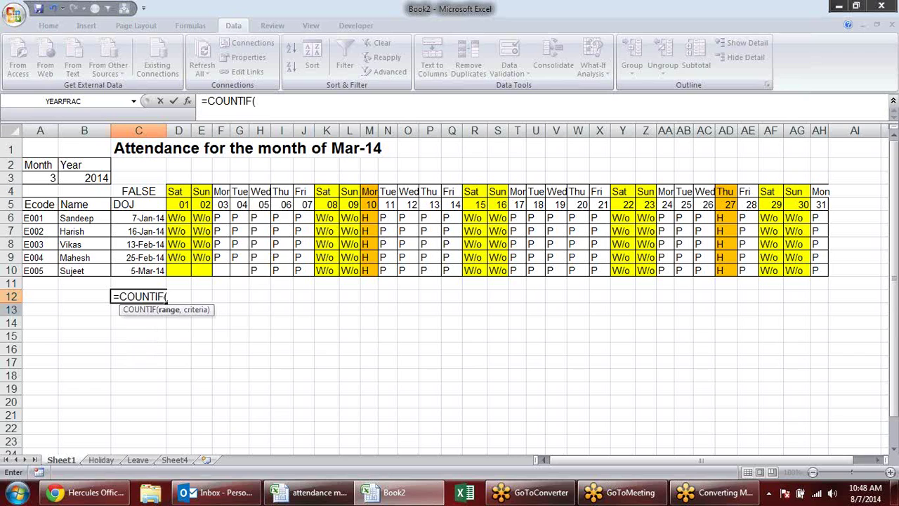
{"action": "type", "text": "le"}
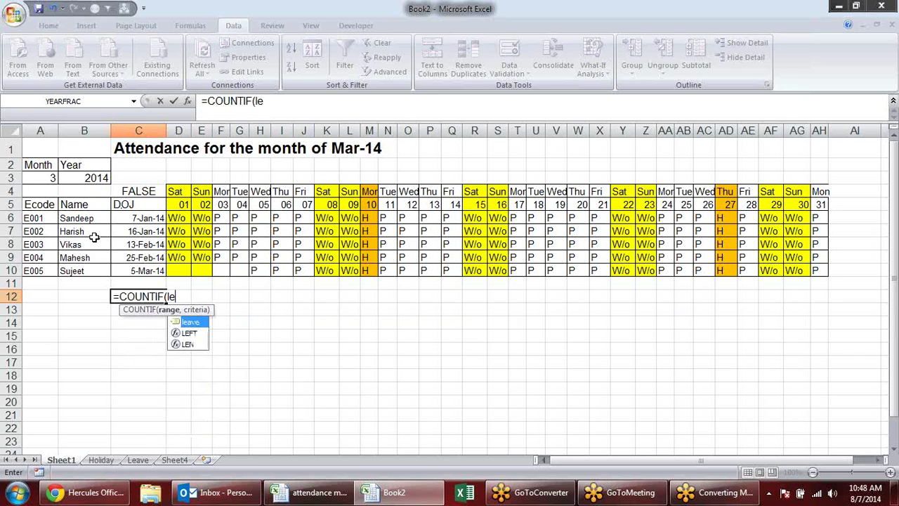
{"action": "key", "text": "Tab"}
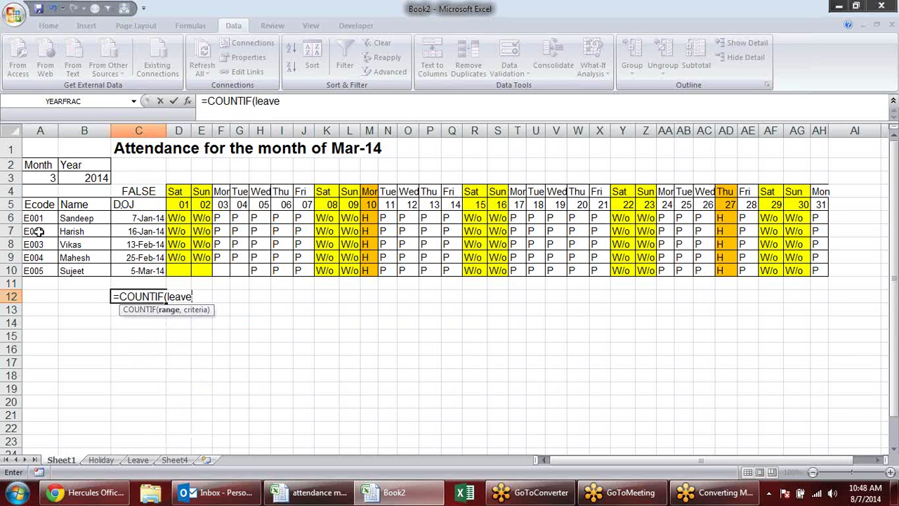
{"action": "type", "text": ","}
{"action": "left_click", "coordinate": [44, 219]}
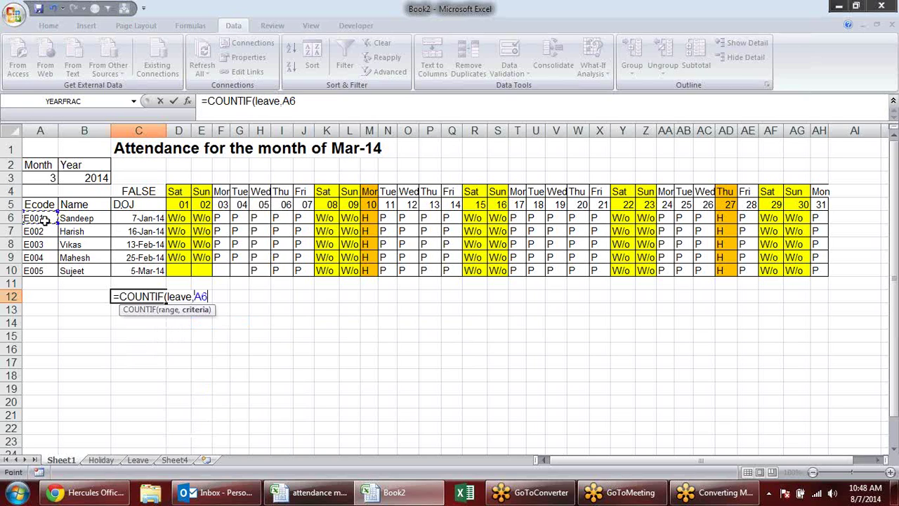
{"action": "type", "text": "&"}
{"action": "left_click", "coordinate": [261, 204]}
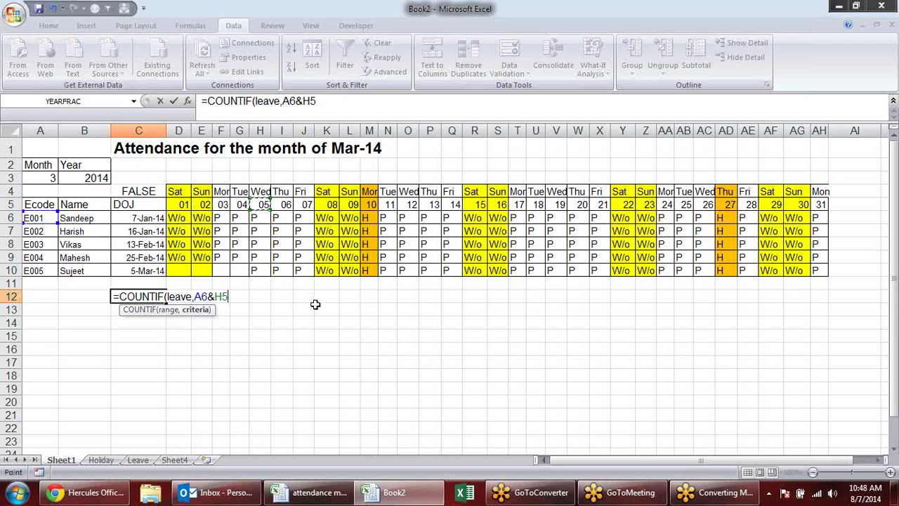
{"action": "key", "text": "Return"}
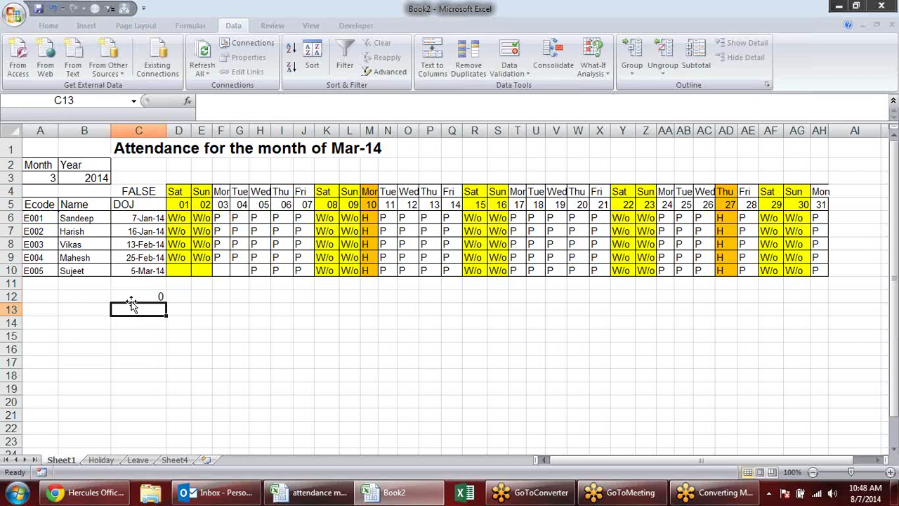
{"action": "left_click", "coordinate": [144, 295]}
{"action": "left_click", "coordinate": [55, 178]}
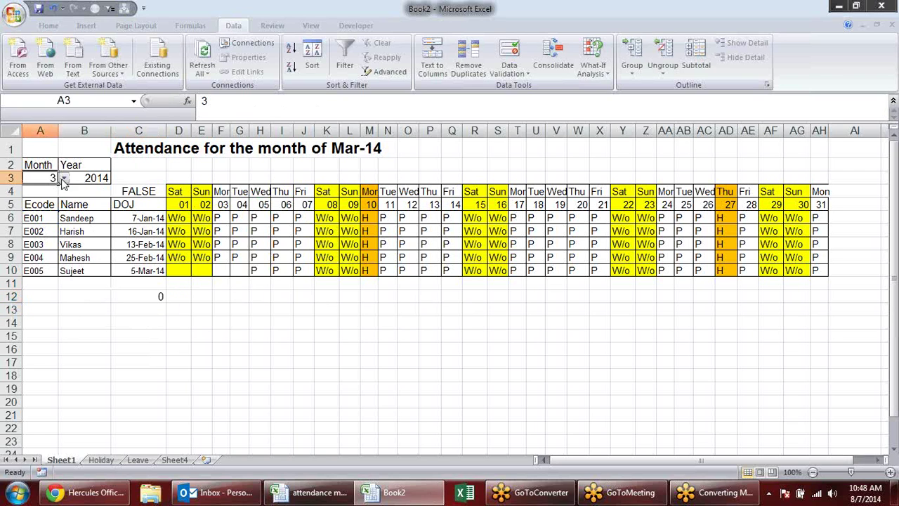
- Switch the month in A3 to 8 (Aug-14) and reselect test cell C12
{"action": "left_click", "coordinate": [63, 179]}
{"action": "left_click", "coordinate": [56, 232]}
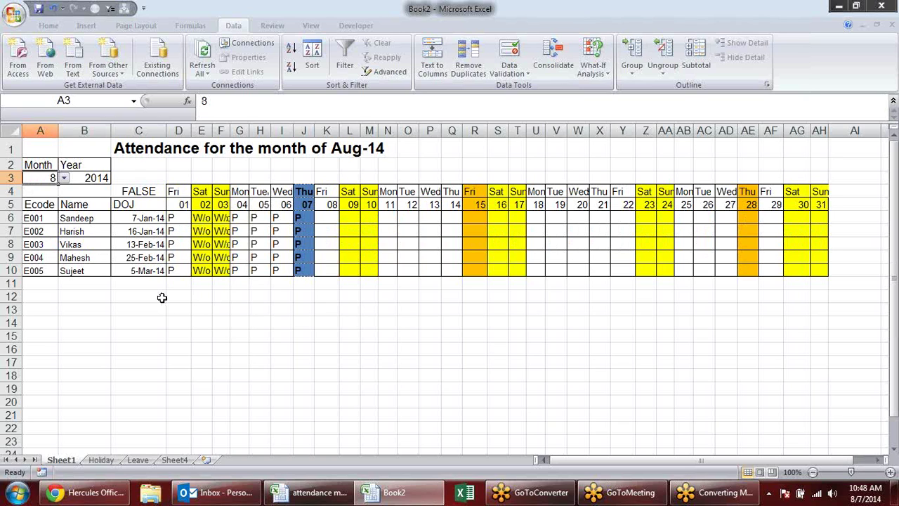
{"action": "left_click", "coordinate": [161, 297]}
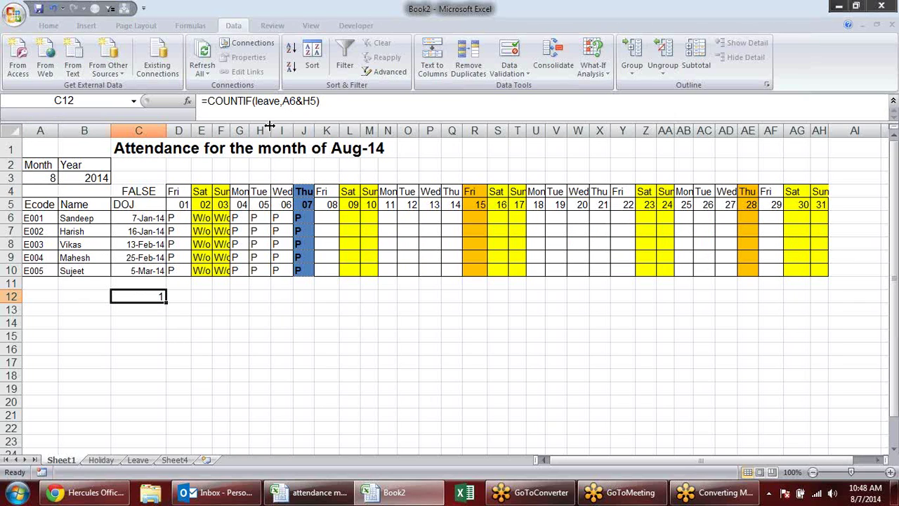
- Anchor C12's references so it reads =COUNTIF(leave,$A6&H$5)
{"action": "left_click", "coordinate": [295, 102]}
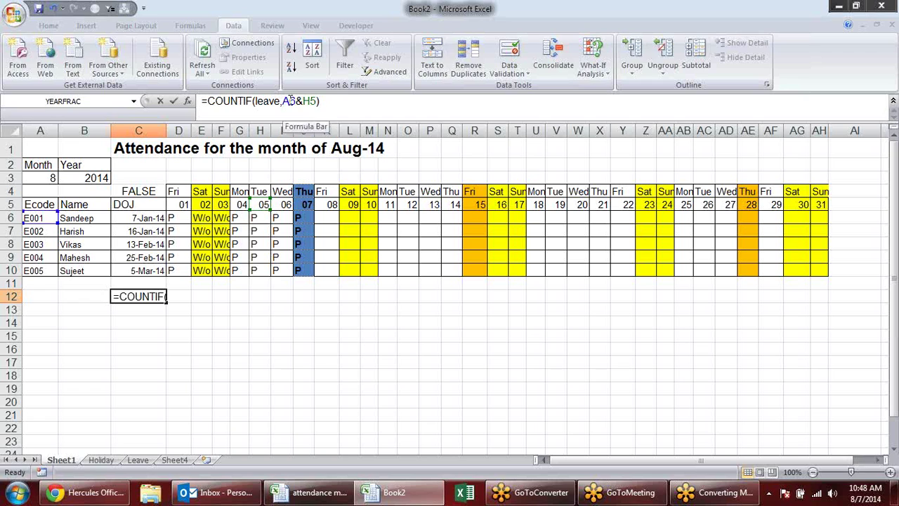
{"action": "left_click", "coordinate": [152, 301]}
{"action": "double_click", "coordinate": [161, 296]}
{"action": "left_click", "coordinate": [203, 297]}
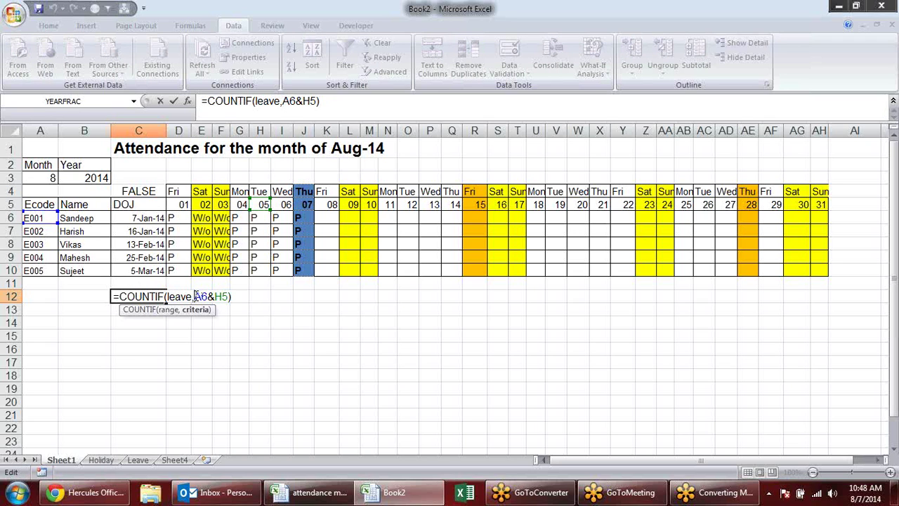
{"action": "type", "text": "$"}
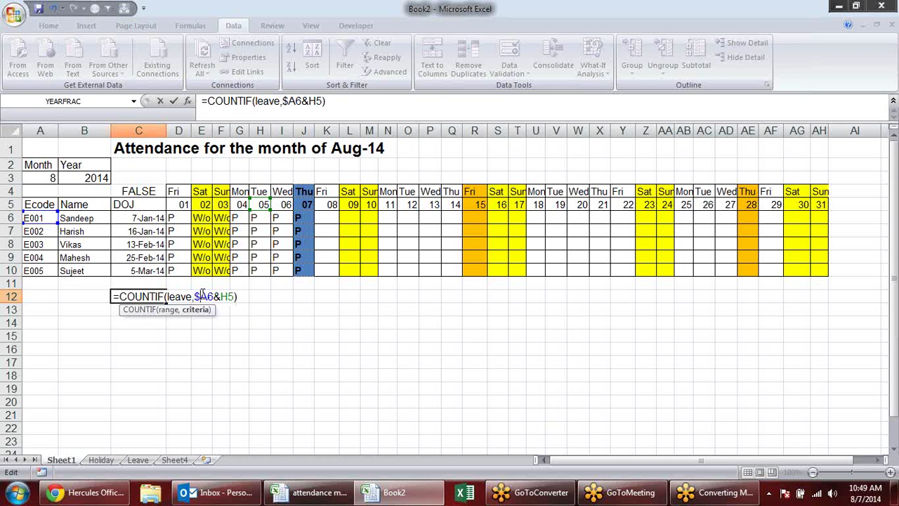
{"action": "left_click", "coordinate": [229, 296]}
{"action": "type", "text": "$"}
{"action": "key", "text": "Return"}
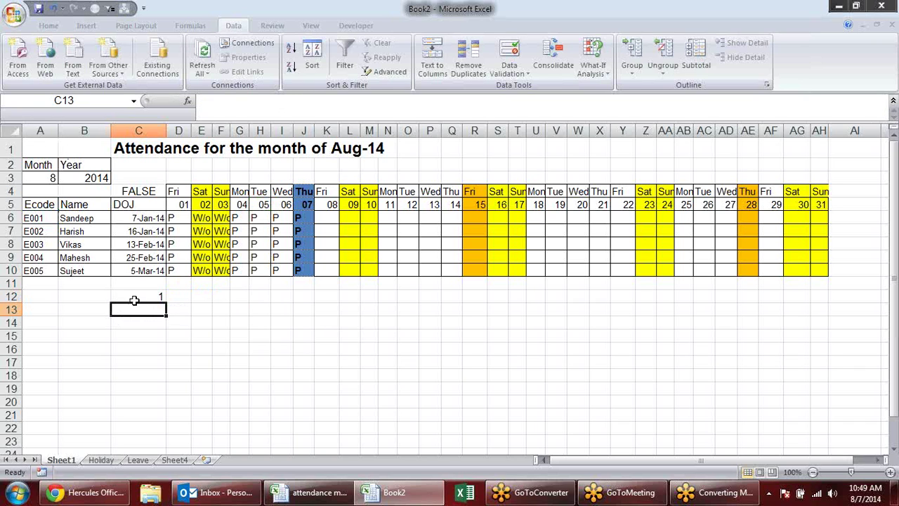
- Append >0 to C12's COUNTIF so it returns TRUE for E001's leave date
{"action": "left_click", "coordinate": [140, 293]}
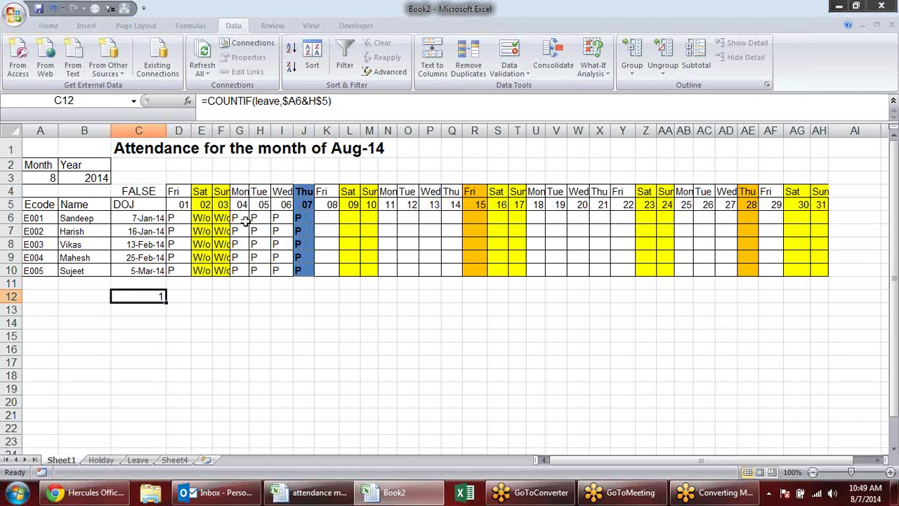
{"action": "key", "text": "F2"}
{"action": "type", "text": ">"}
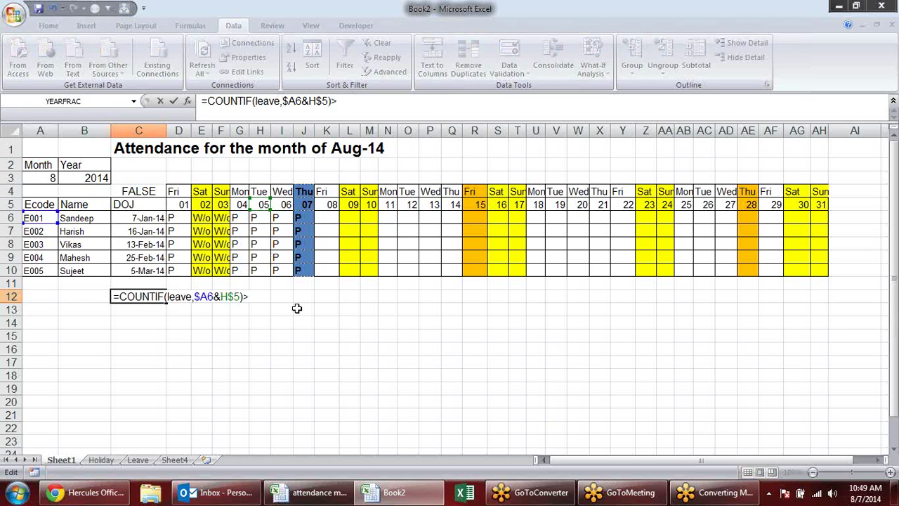
{"action": "type", "text": "0"}
{"action": "key", "text": "Return"}
{"action": "double_click", "coordinate": [149, 296]}
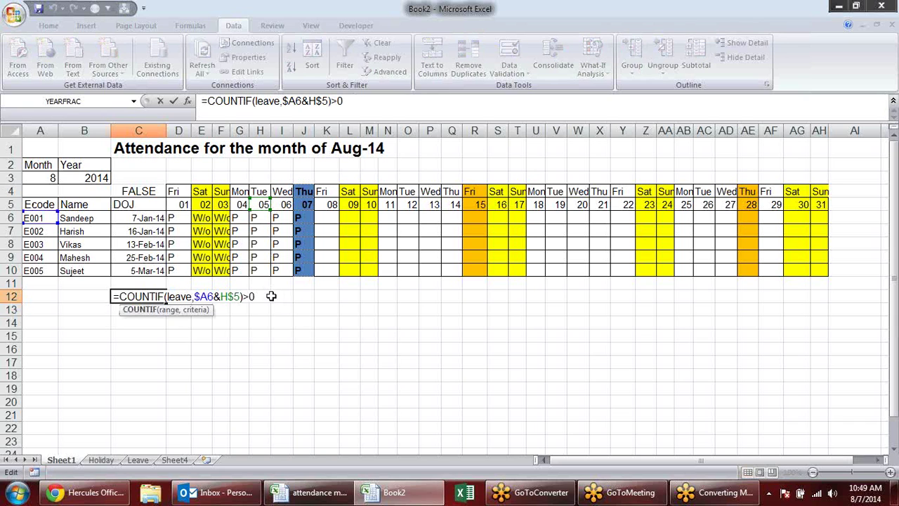
{"action": "left_click_drag", "start_coordinate": [266, 297], "coordinate": [133, 286]}
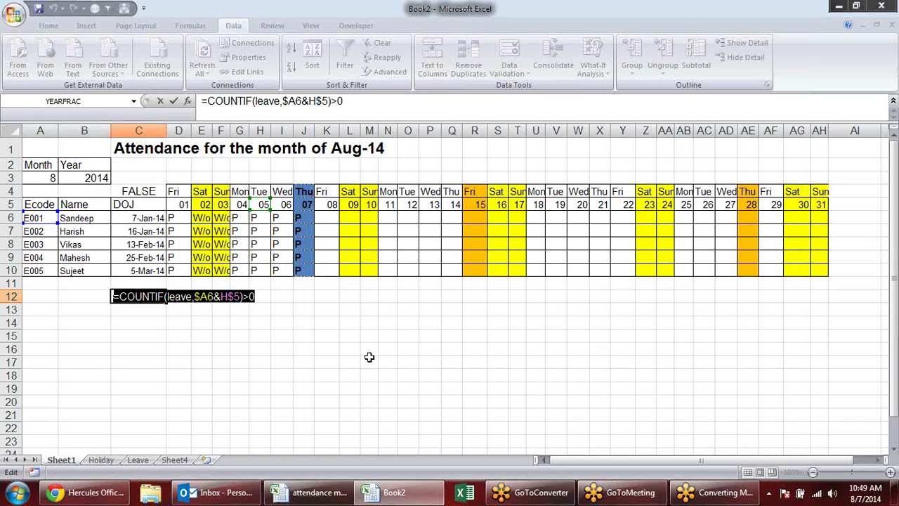
{"action": "left_click_drag", "start_coordinate": [259, 295], "coordinate": [113, 295]}
{"action": "key", "text": "Escape"}
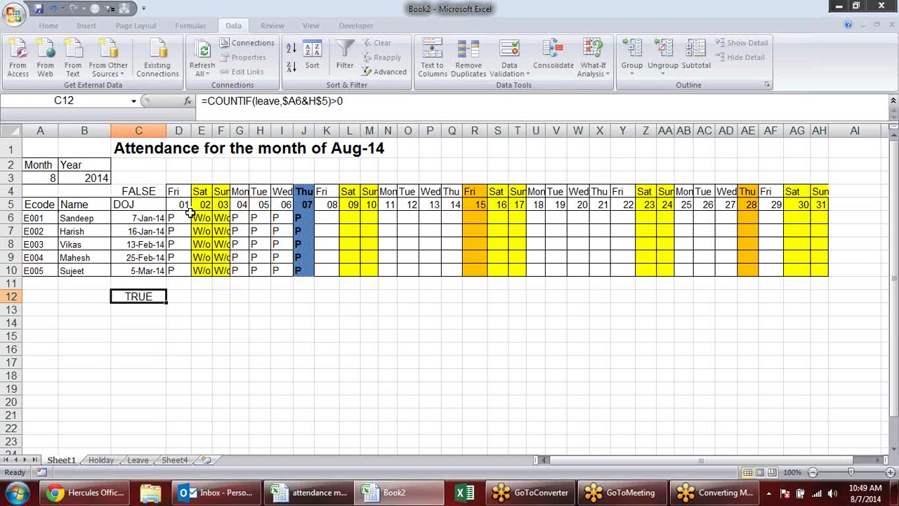
{"action": "left_click", "coordinate": [182, 218]}
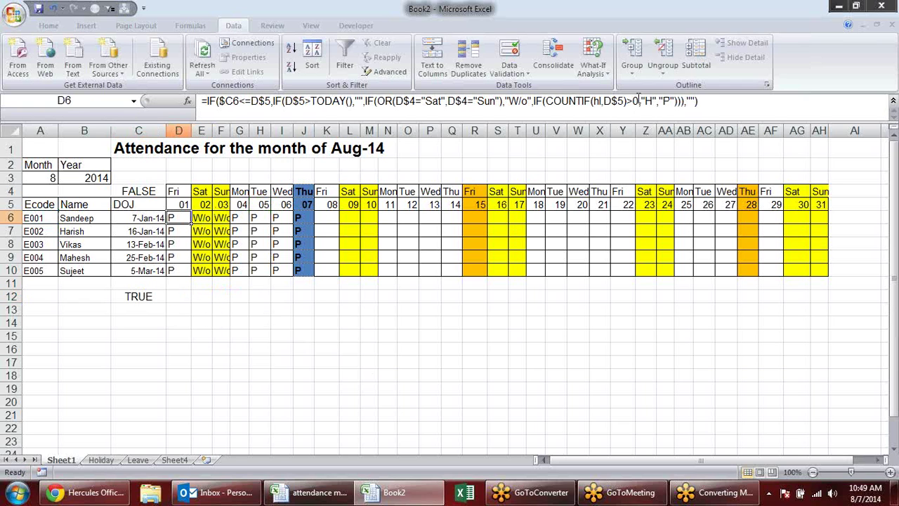
- Replace D6's final "P" with if(COUNTIF(leave,$A6&H$5)>0,"L","P")
{"action": "double_click", "coordinate": [670, 101]}
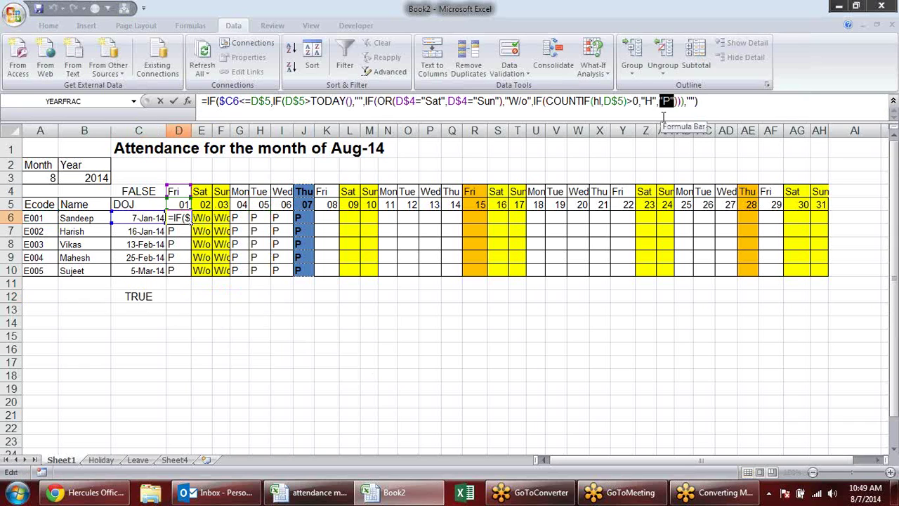
{"action": "type", "text": "if"}
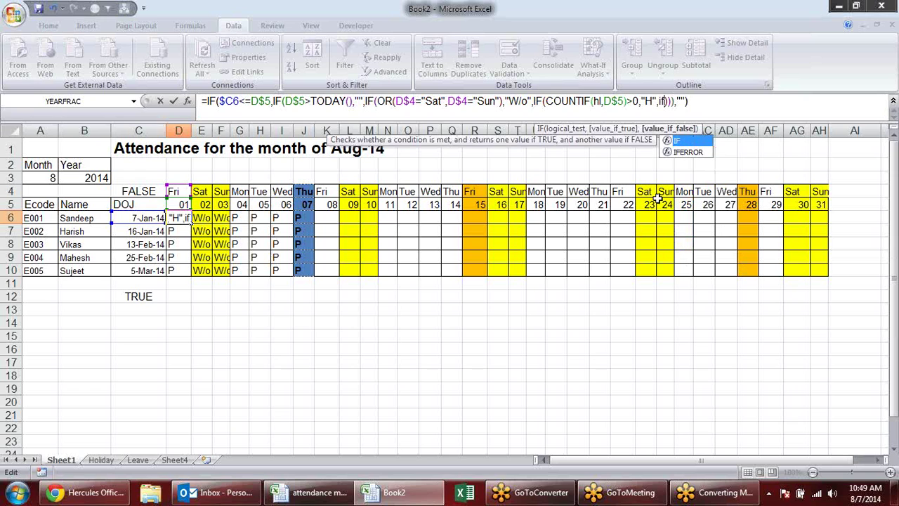
{"action": "type", "text": "()"}
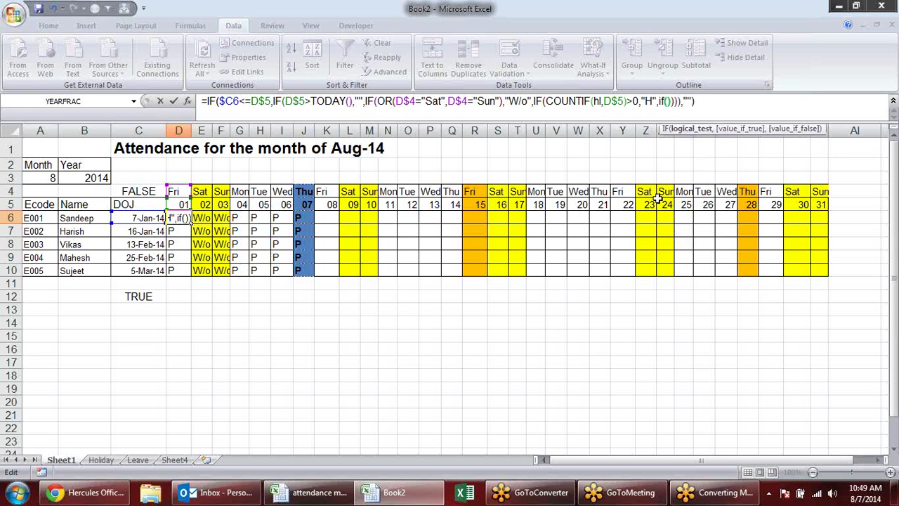
{"action": "left_click", "coordinate": [669, 101]}
{"action": "key", "text": "ctrl+v"}
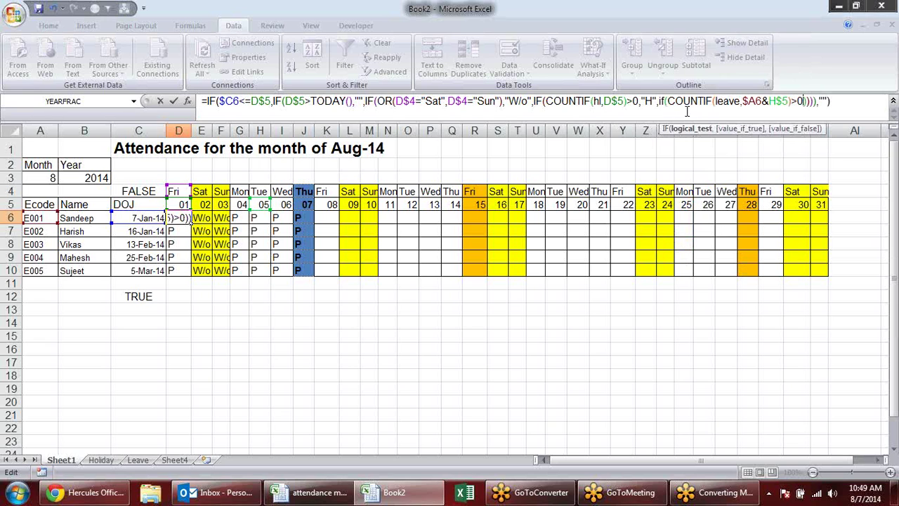
{"action": "type", "text": ","}
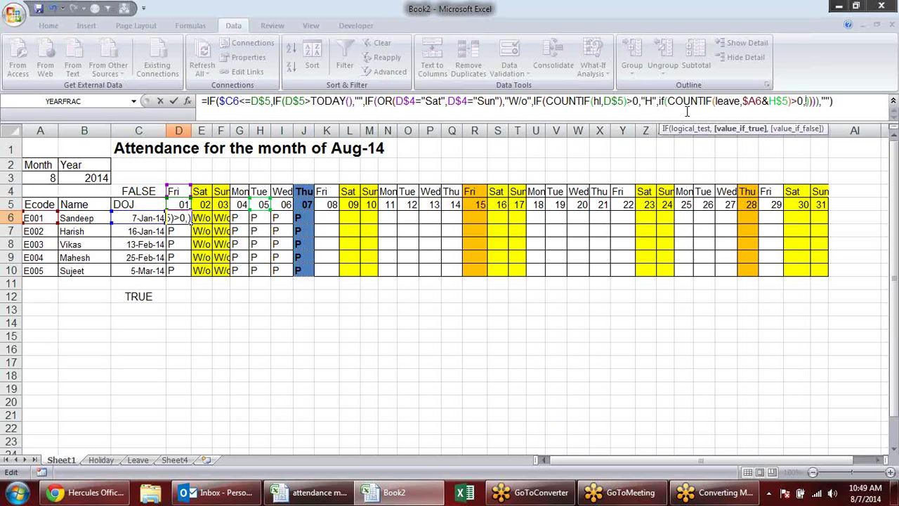
{"action": "type", "text": "\"L\""}
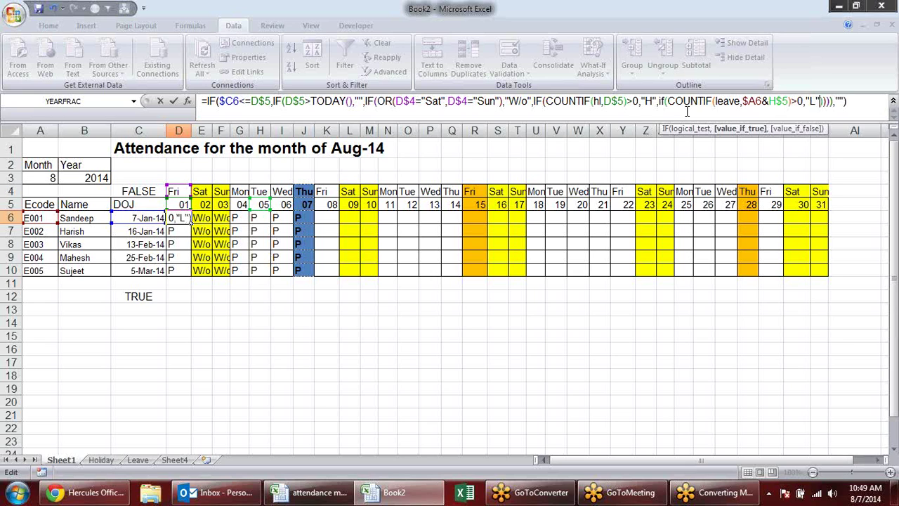
{"action": "type", "text": ",\"P\""}
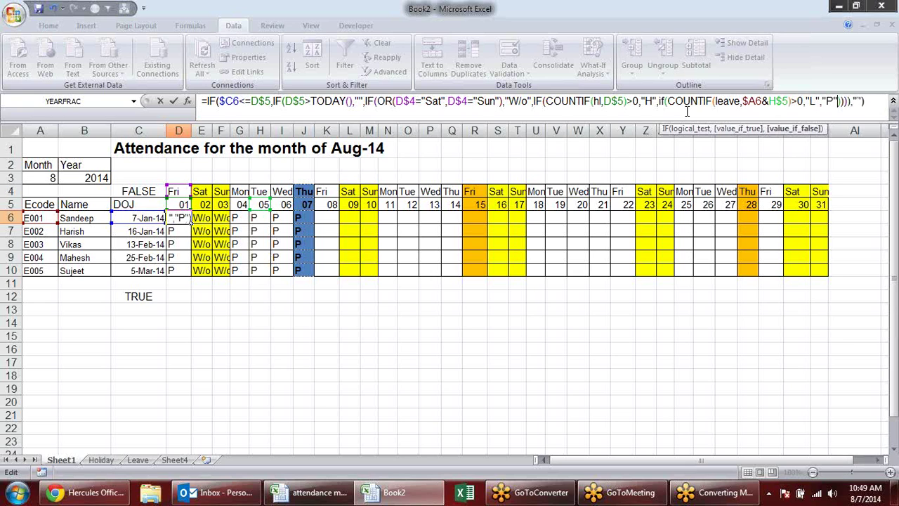
{"action": "key", "text": "Return"}
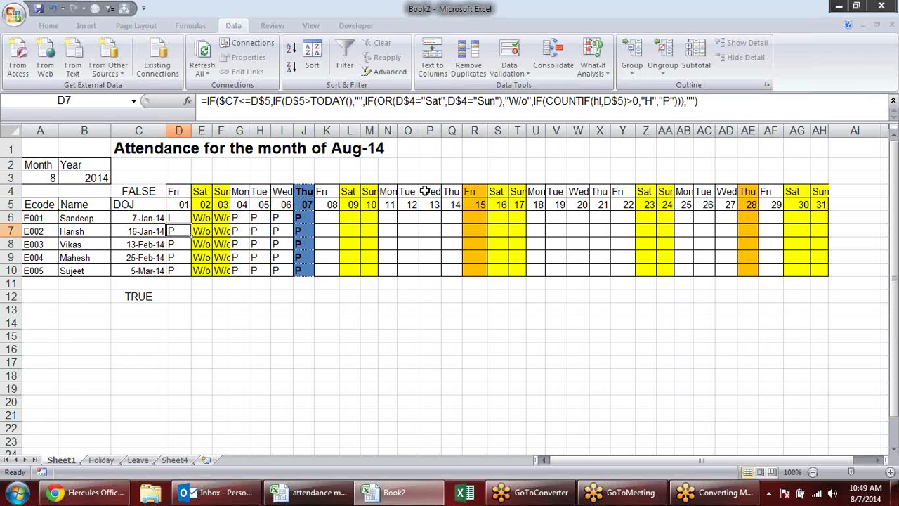
- Fill D6's attendance formula across to column AH and down to row 10
{"action": "left_click", "coordinate": [182, 217]}
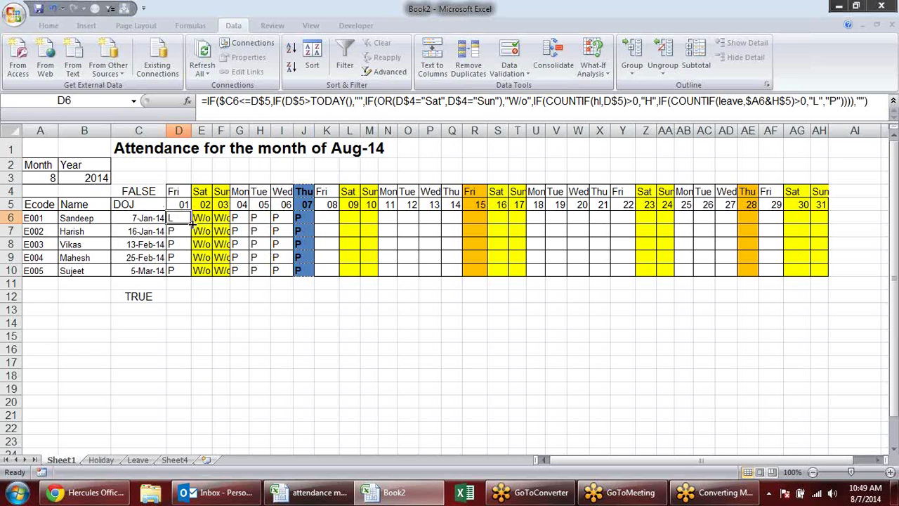
{"action": "left_click_drag", "start_coordinate": [191, 223], "coordinate": [823, 275]}
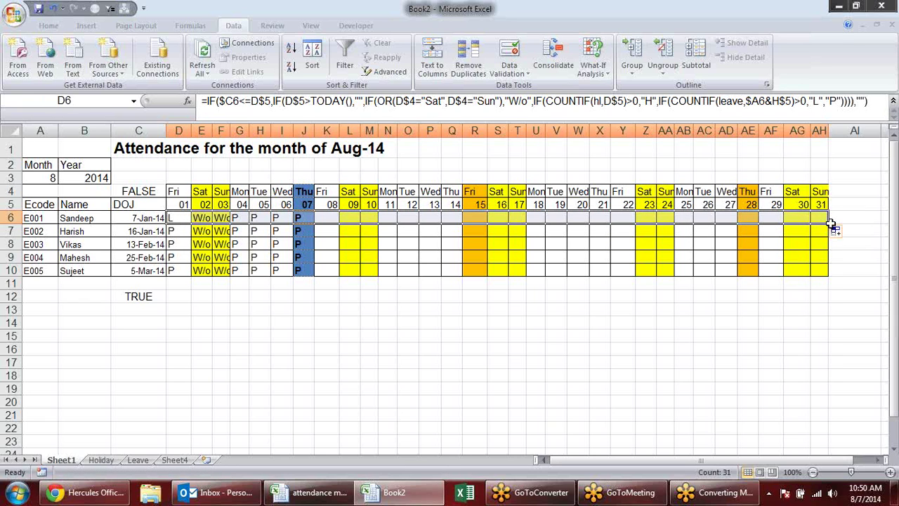
{"action": "left_click_drag", "start_coordinate": [827, 223], "coordinate": [829, 278]}
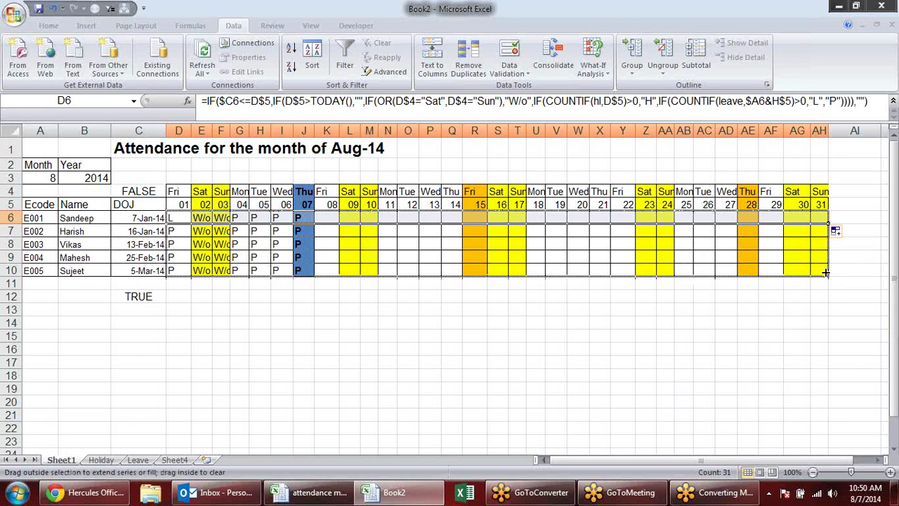
- Check D6's formula and the Holiday sheet's 9-Aug-14 date, then return to Sheet1's Formulas ribbon
{"action": "left_click", "coordinate": [405, 323]}
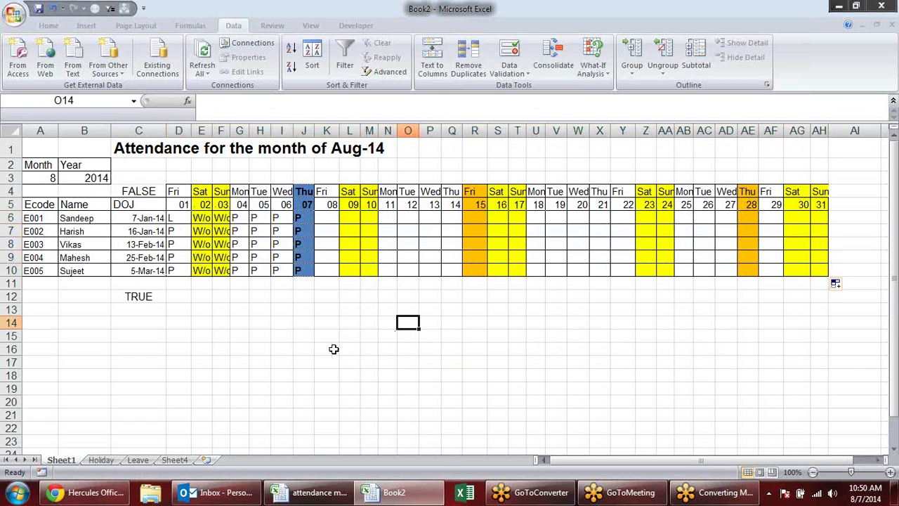
{"action": "left_click", "coordinate": [184, 220]}
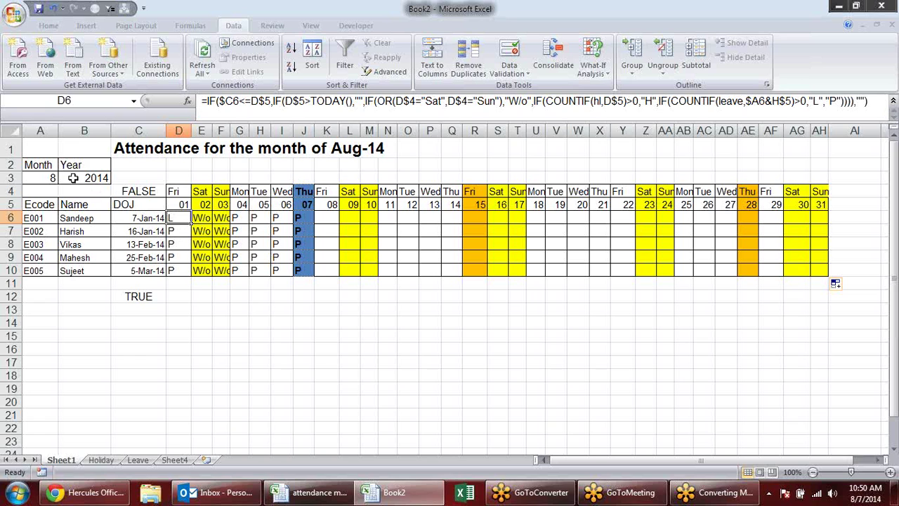
{"action": "left_click", "coordinate": [101, 460]}
{"action": "left_click", "coordinate": [57, 262]}
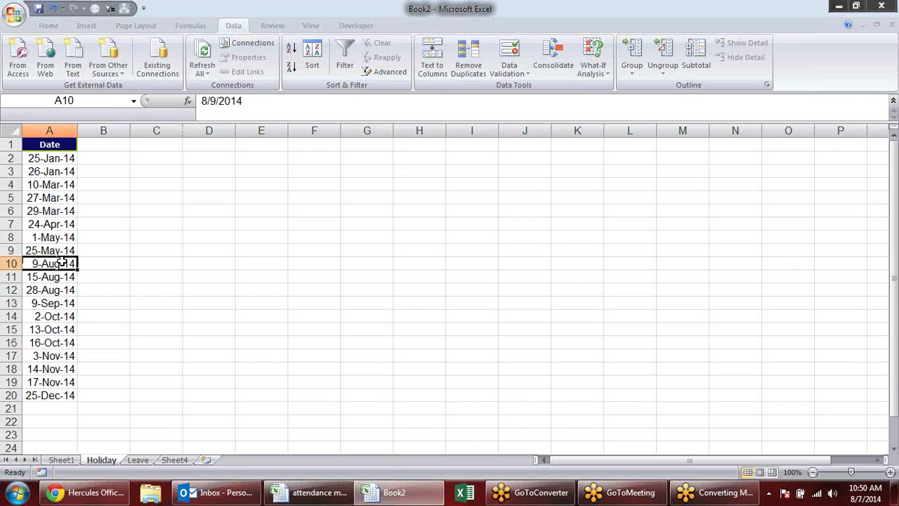
{"action": "left_click", "coordinate": [61, 460]}
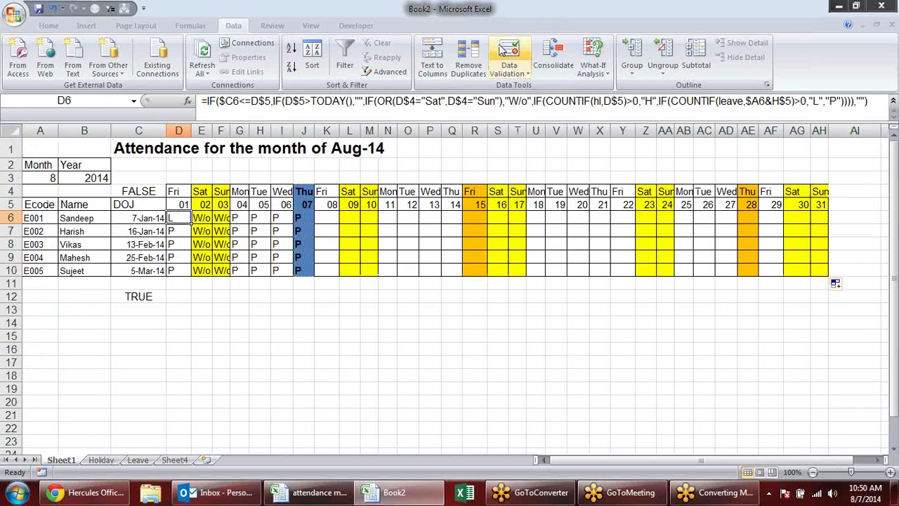
{"action": "left_click", "coordinate": [191, 26]}
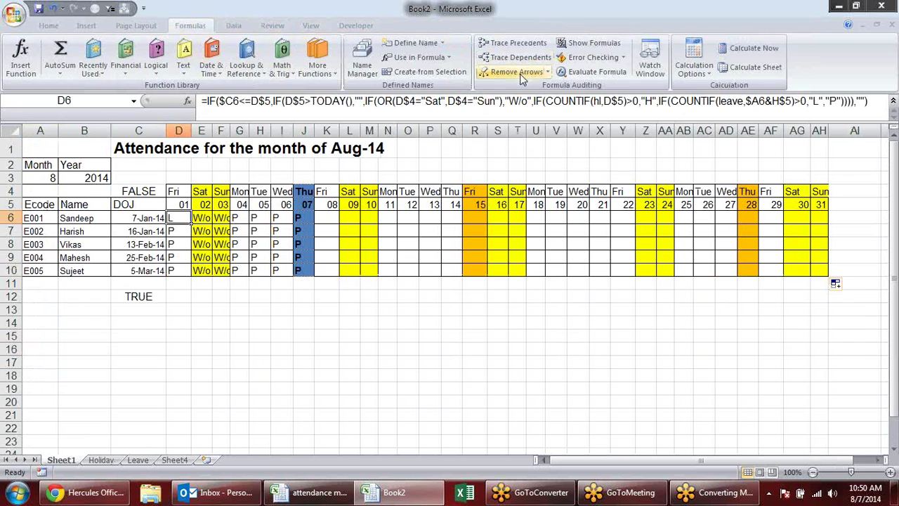
- Evaluate D6's formula step by step through the joining-date, future-date, weekend and holiday checks
{"action": "left_click", "coordinate": [593, 72]}
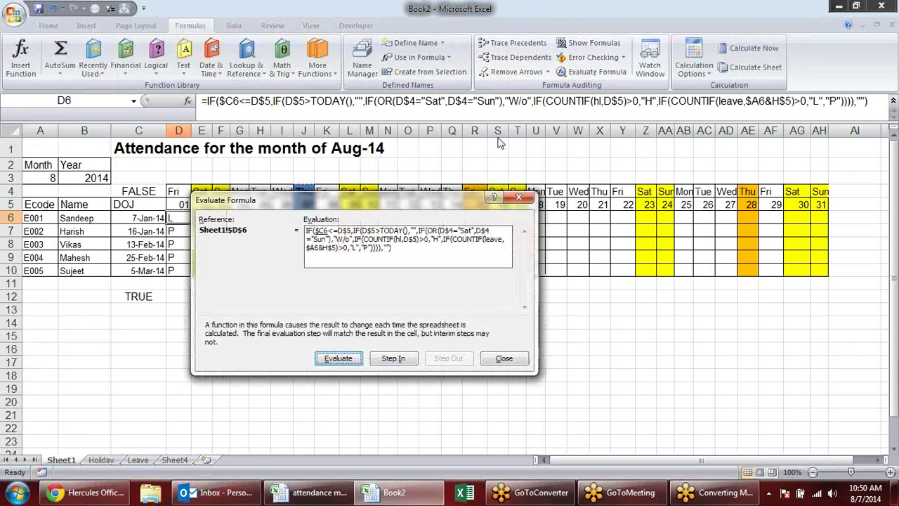
{"action": "left_click", "coordinate": [343, 361]}
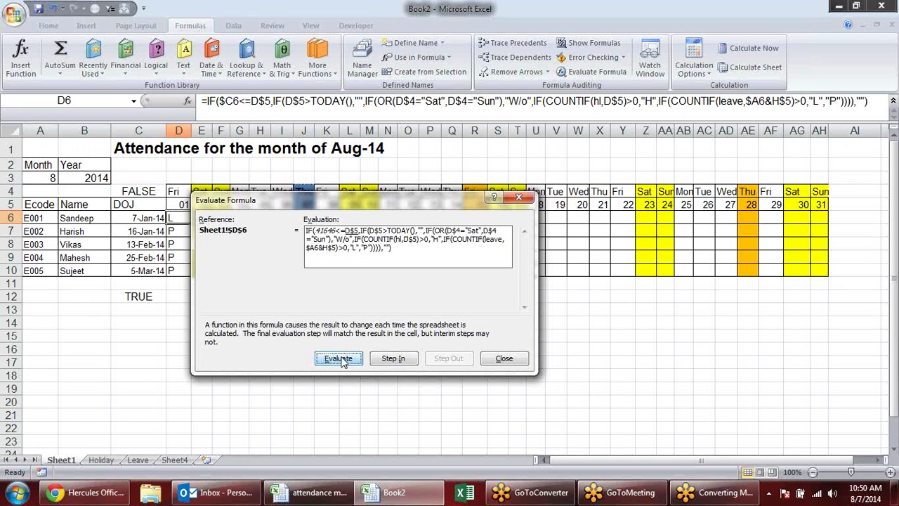
{"action": "left_click", "coordinate": [342, 360]}
{"action": "left_click", "coordinate": [343, 360]}
{"action": "left_click", "coordinate": [338, 358]}
{"action": "left_click", "coordinate": [338, 358]}
{"action": "left_click", "coordinate": [343, 361]}
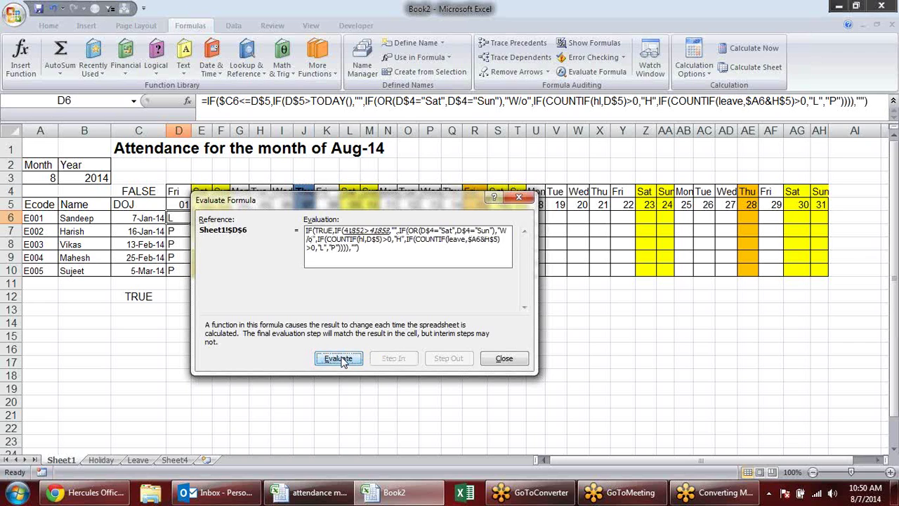
{"action": "left_click", "coordinate": [342, 359]}
{"action": "left_click", "coordinate": [341, 359]}
{"action": "left_click", "coordinate": [341, 359]}
{"action": "left_click", "coordinate": [341, 360]}
{"action": "left_click", "coordinate": [342, 361]}
{"action": "left_click", "coordinate": [342, 361]}
{"action": "left_click", "coordinate": [343, 362]}
{"action": "left_click", "coordinate": [342, 361]}
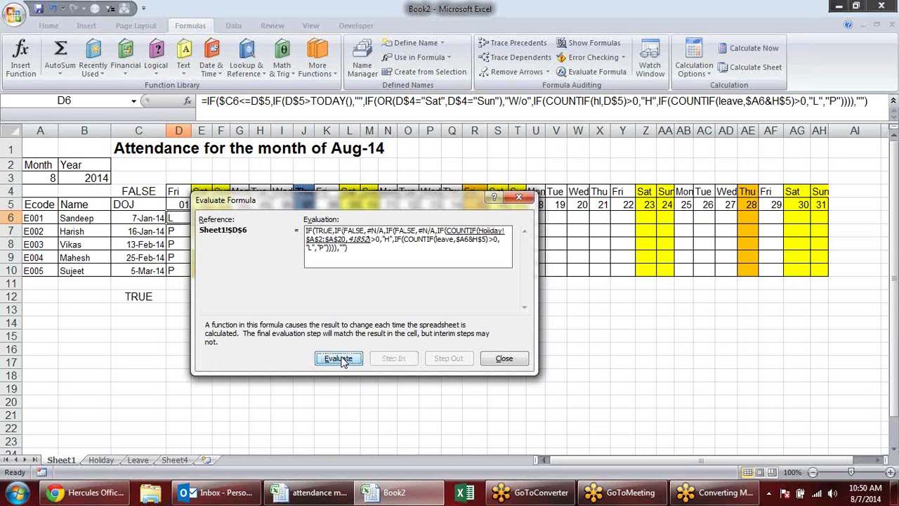
{"action": "left_click", "coordinate": [342, 361]}
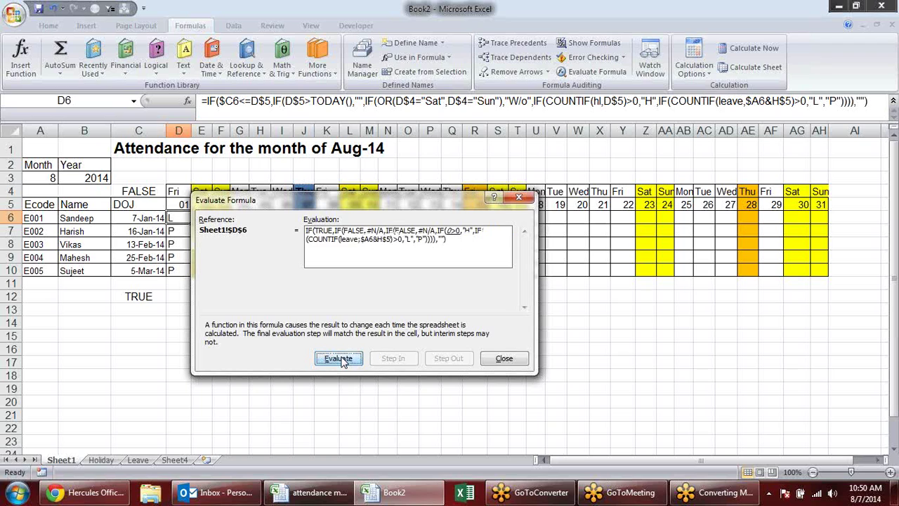
{"action": "left_click", "coordinate": [342, 361]}
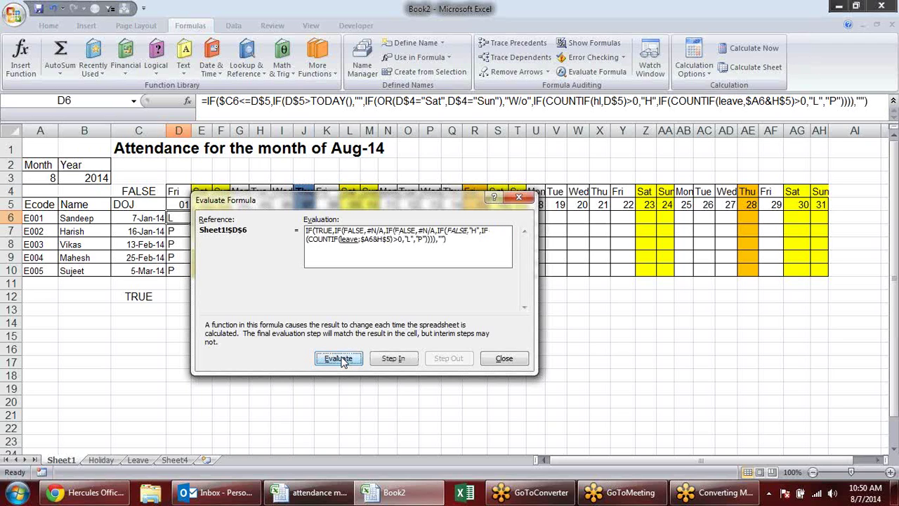
- Step through the leave COUNTIF until it resolves TRUE, giving L, then close the evaluation
{"action": "left_click", "coordinate": [343, 361]}
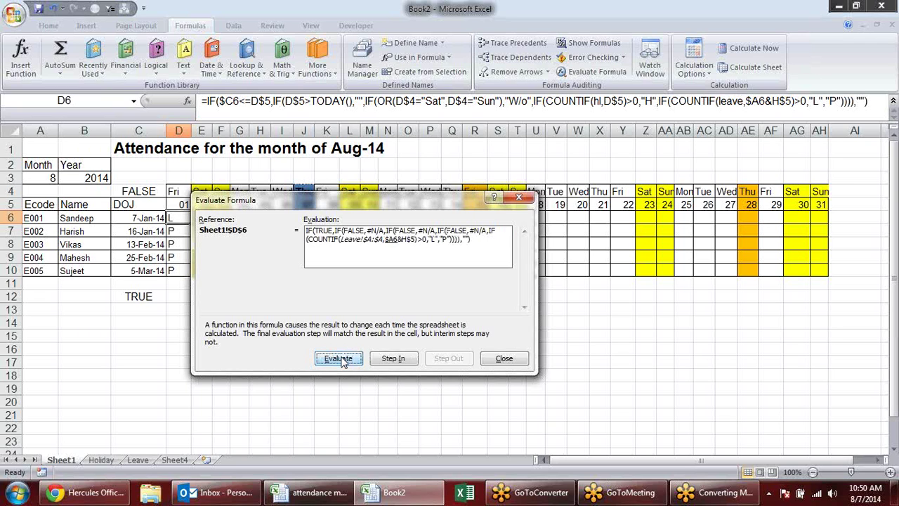
{"action": "left_click", "coordinate": [342, 361]}
{"action": "left_click", "coordinate": [343, 361]}
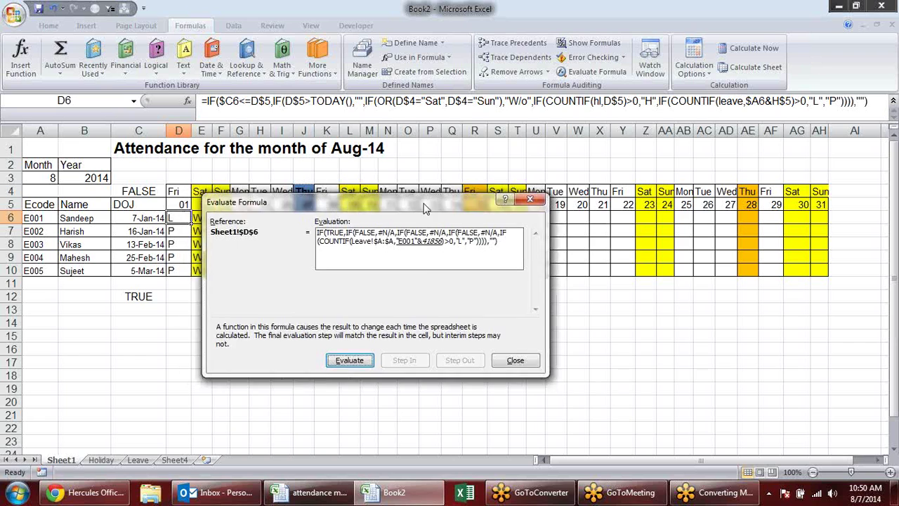
{"action": "left_click_drag", "start_coordinate": [351, 205], "coordinate": [508, 206]}
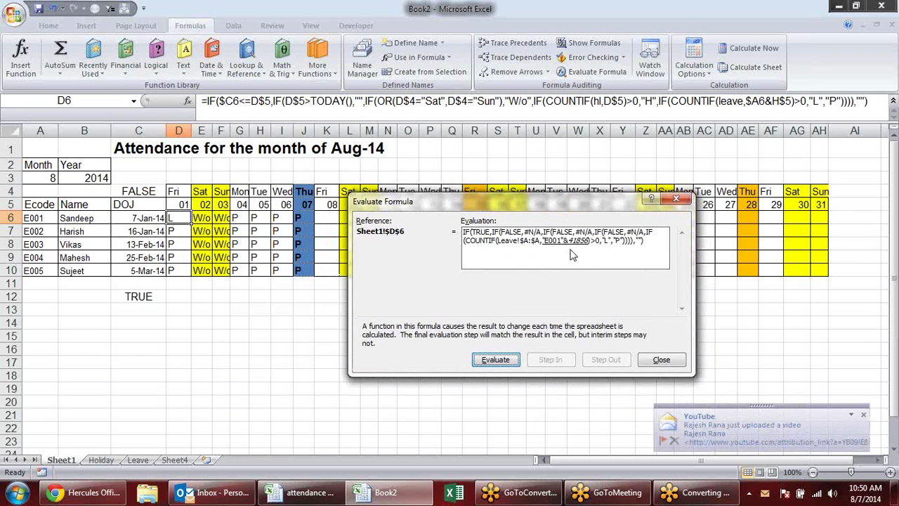
{"action": "left_click", "coordinate": [511, 360]}
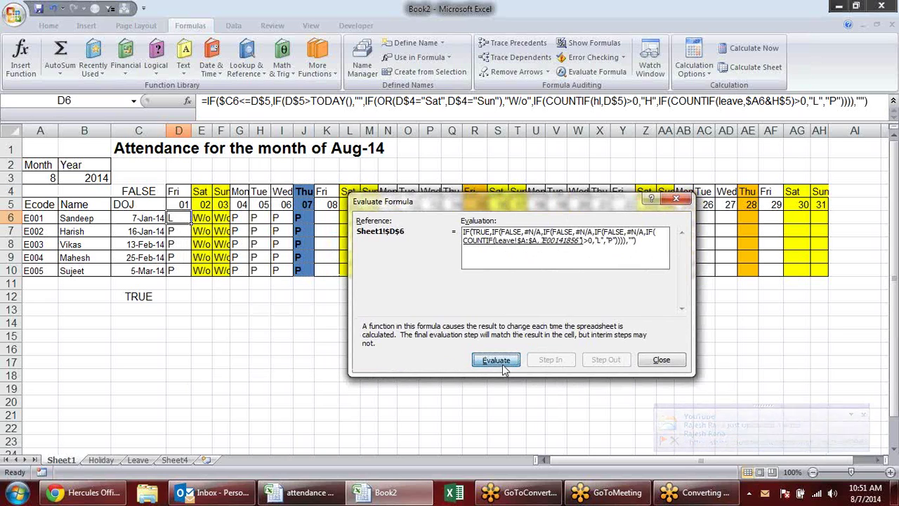
{"action": "left_click", "coordinate": [502, 364]}
{"action": "left_click", "coordinate": [502, 364]}
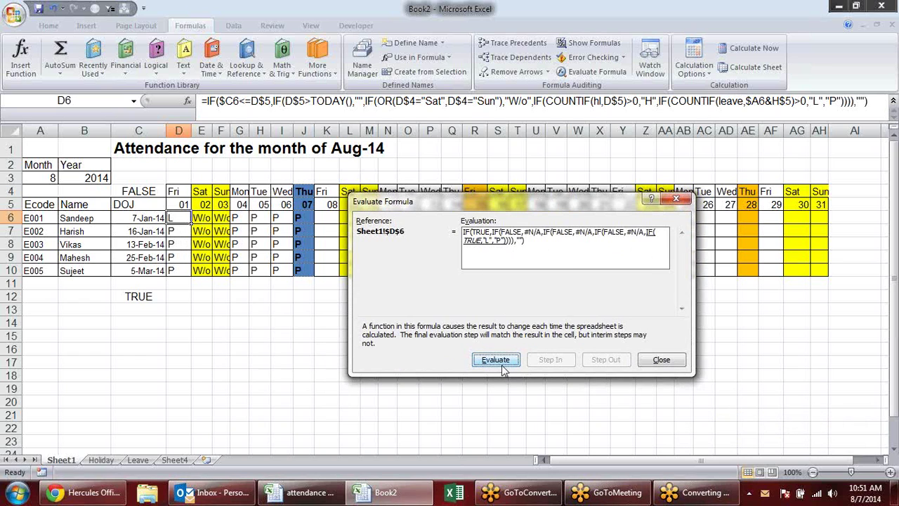
{"action": "left_click", "coordinate": [503, 368]}
{"action": "left_click", "coordinate": [660, 360]}
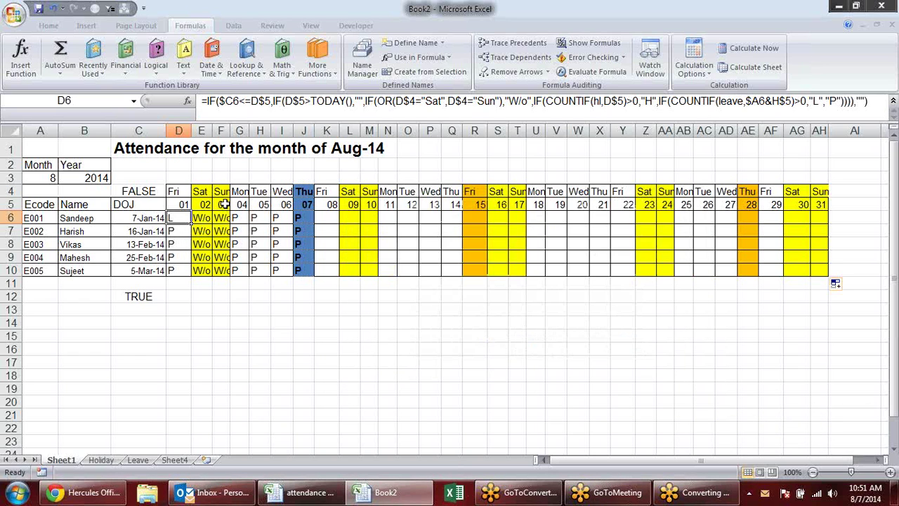
- Inspect the Holiday sheet and the Leave sheet's C4 and A3 Helper formulas, then reopen C12 for editing
{"action": "left_click", "coordinate": [106, 460]}
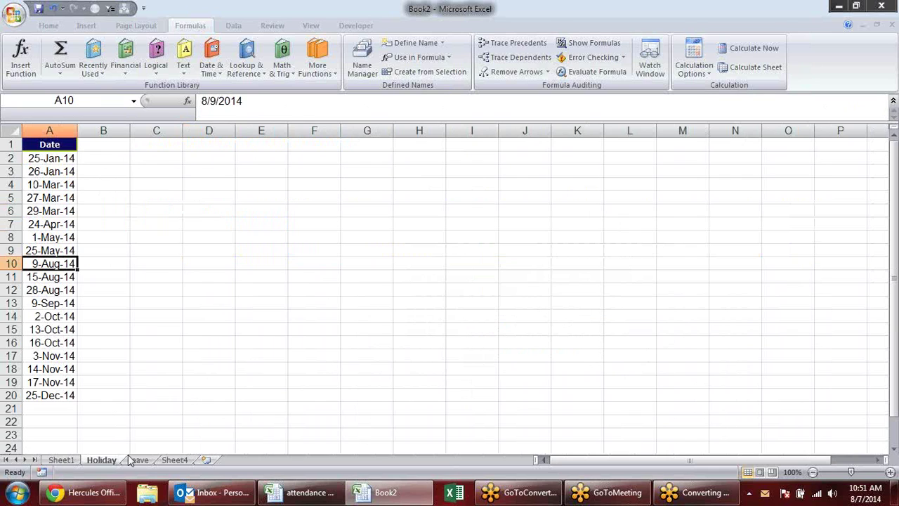
{"action": "left_click", "coordinate": [138, 460]}
{"action": "left_click", "coordinate": [172, 184]}
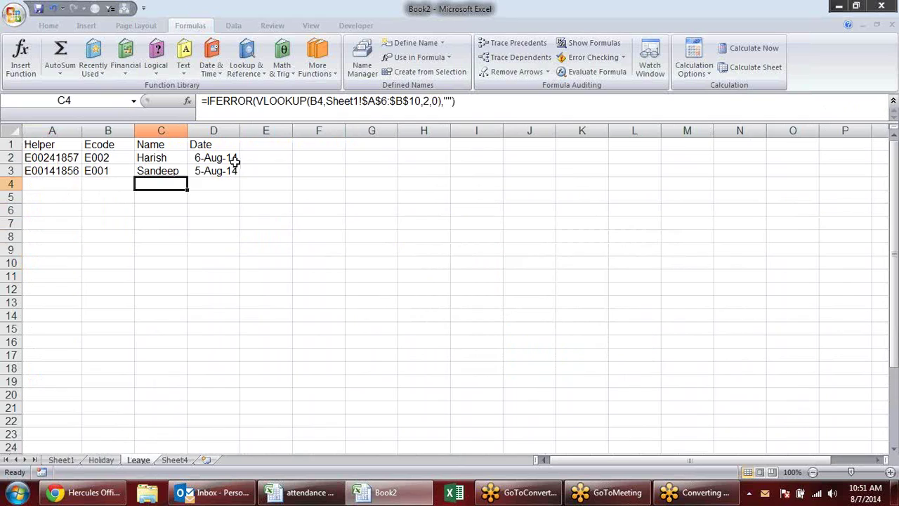
{"action": "left_click", "coordinate": [61, 172]}
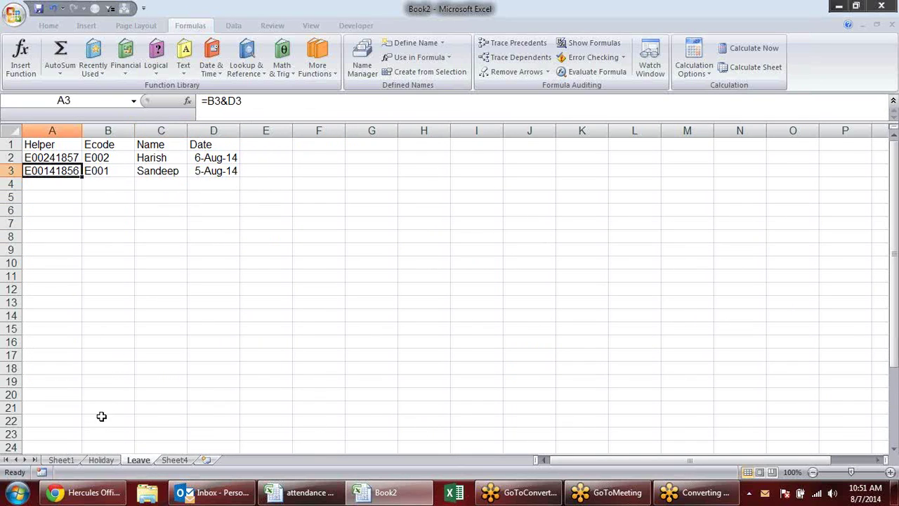
{"action": "left_click", "coordinate": [62, 459]}
{"action": "left_click", "coordinate": [135, 296]}
{"action": "double_click", "coordinate": [144, 297]}
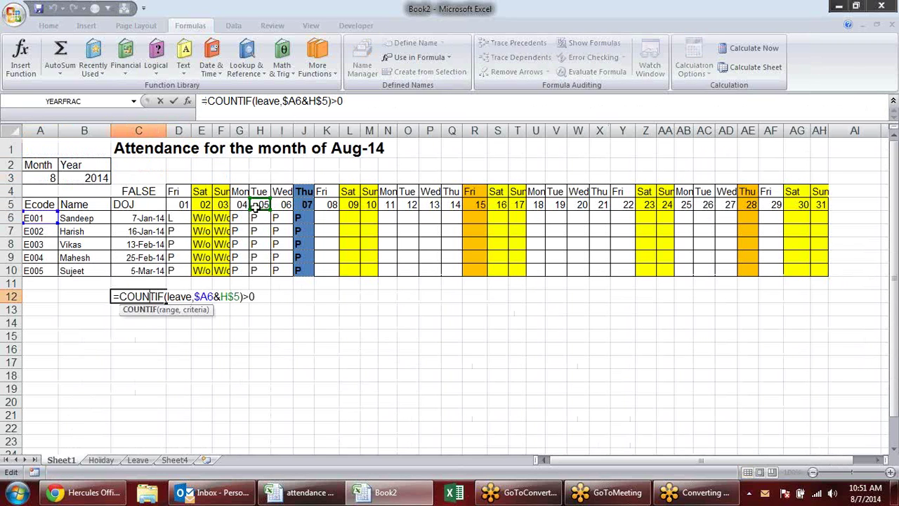
- Change D6's leave lookup to use D$5 instead of H$5
{"action": "left_click", "coordinate": [182, 218]}
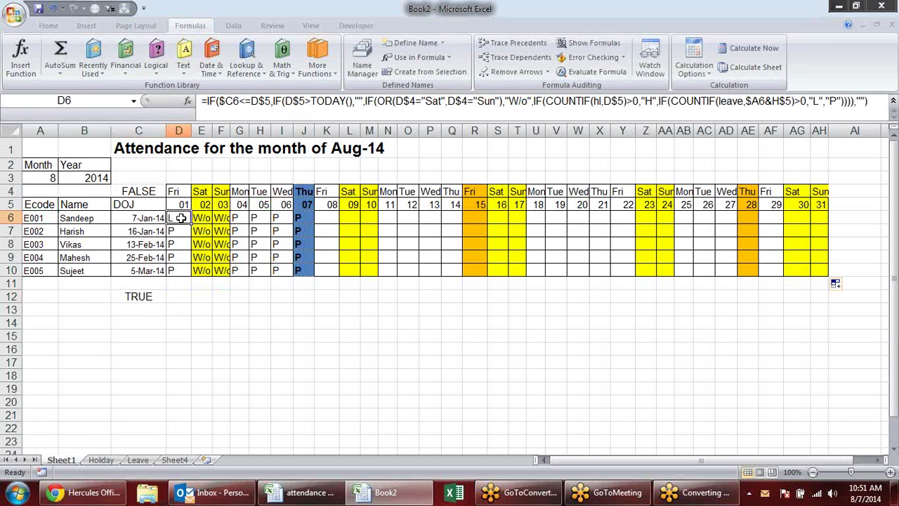
{"action": "double_click", "coordinate": [181, 219]}
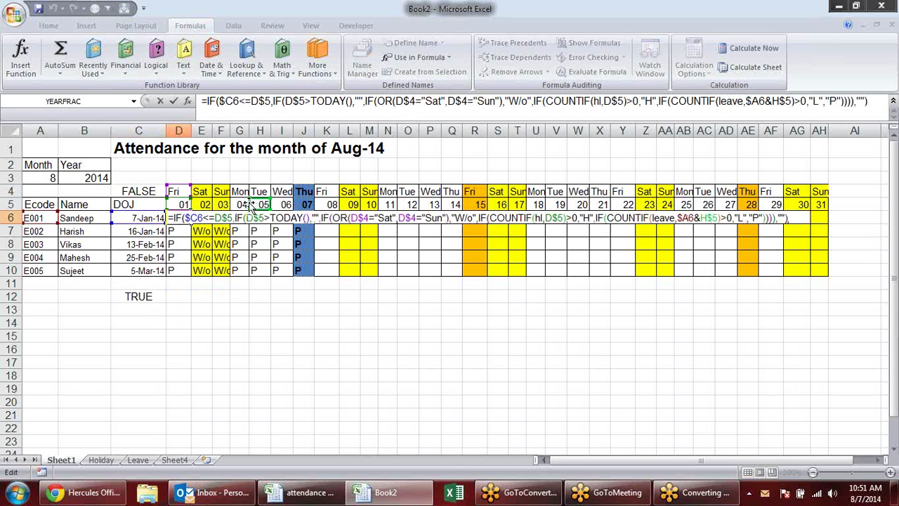
{"action": "left_click_drag", "start_coordinate": [250, 204], "coordinate": [169, 204]}
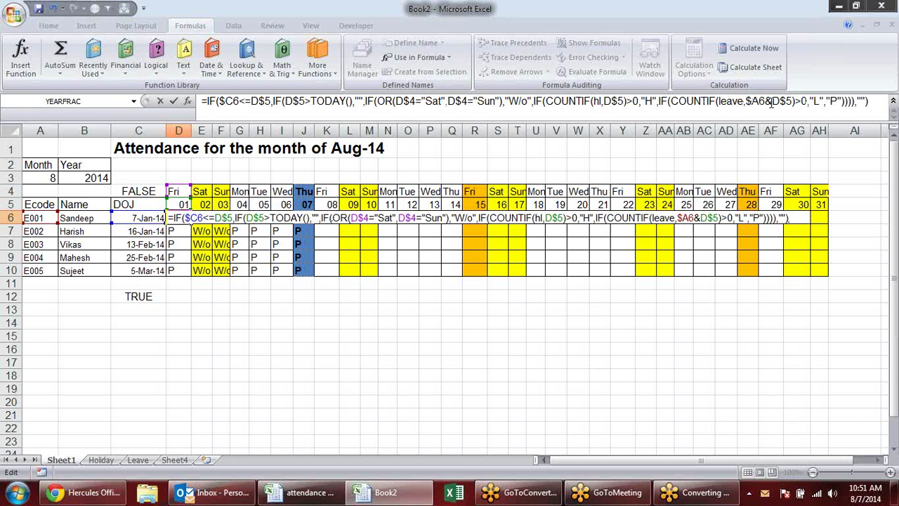
{"action": "key", "text": "Return"}
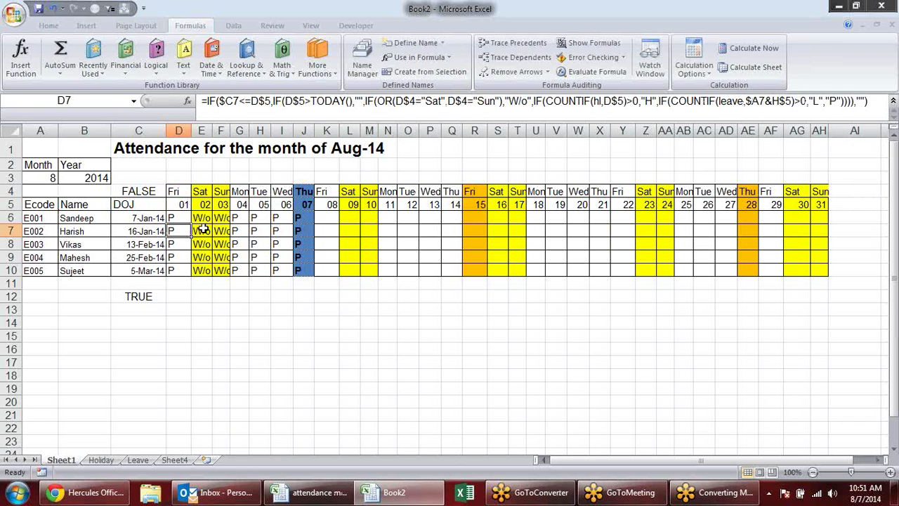
- Refill D6's corrected formula across D6:AH10
{"action": "left_click", "coordinate": [184, 218]}
{"action": "left_click_drag", "start_coordinate": [190, 223], "coordinate": [651, 226]}
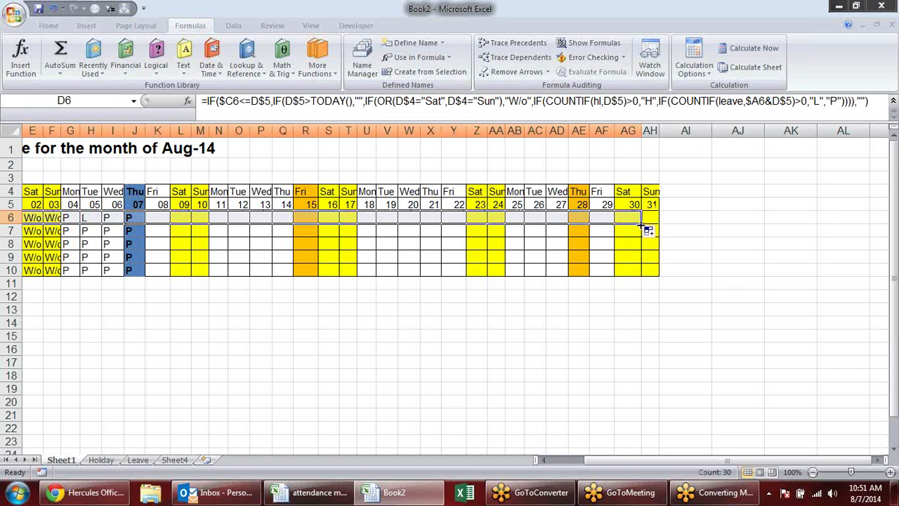
{"action": "mouse_move", "coordinate": [641, 224]}
{"action": "left_mouse_down"}
{"action": "mouse_move", "coordinate": [660, 226]}
{"action": "mouse_move", "coordinate": [661, 276]}
{"action": "left_mouse_up"}
{"action": "left_click_drag", "start_coordinate": [646, 465], "coordinate": [556, 461]}
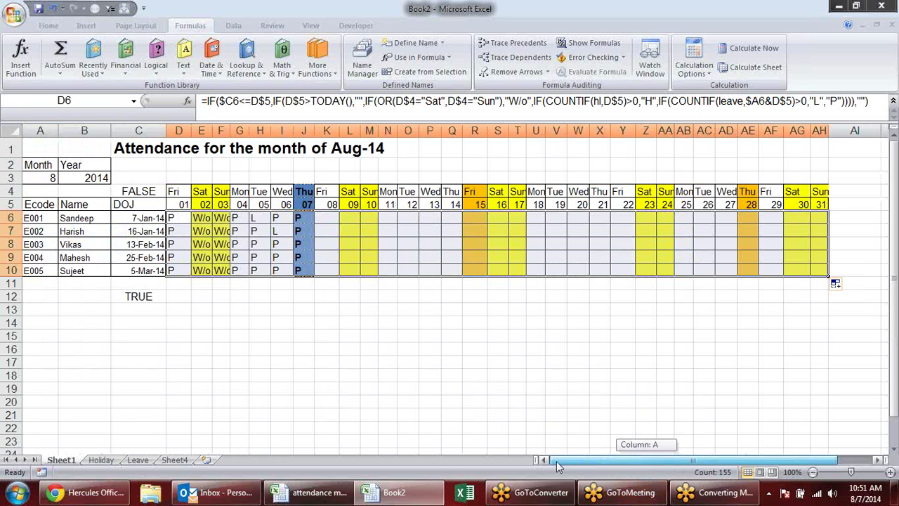
{"action": "left_click", "coordinate": [325, 336]}
- Verify the L marks in H6 and I7 against the leave date in Leave!D3
{"action": "left_click", "coordinate": [251, 217]}
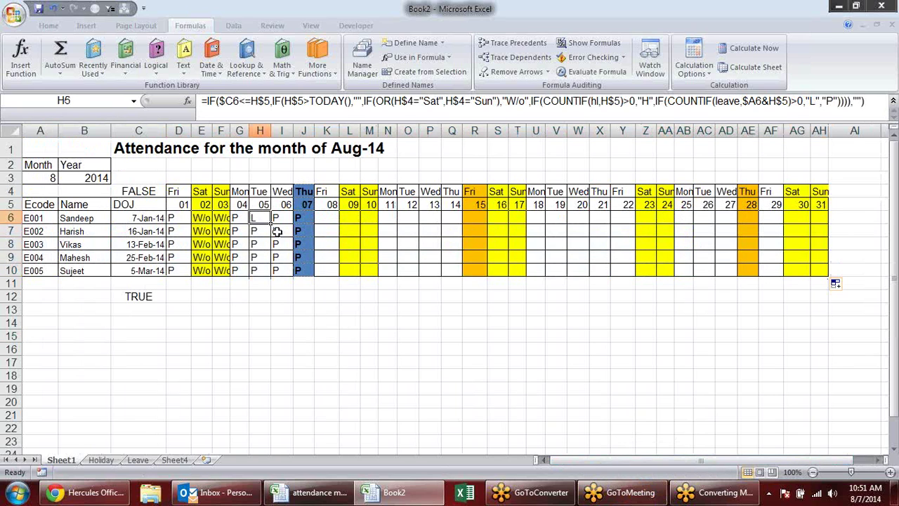
{"action": "left_click", "coordinate": [281, 231]}
{"action": "left_click", "coordinate": [257, 219]}
{"action": "left_click", "coordinate": [284, 232]}
{"action": "left_click", "coordinate": [141, 460]}
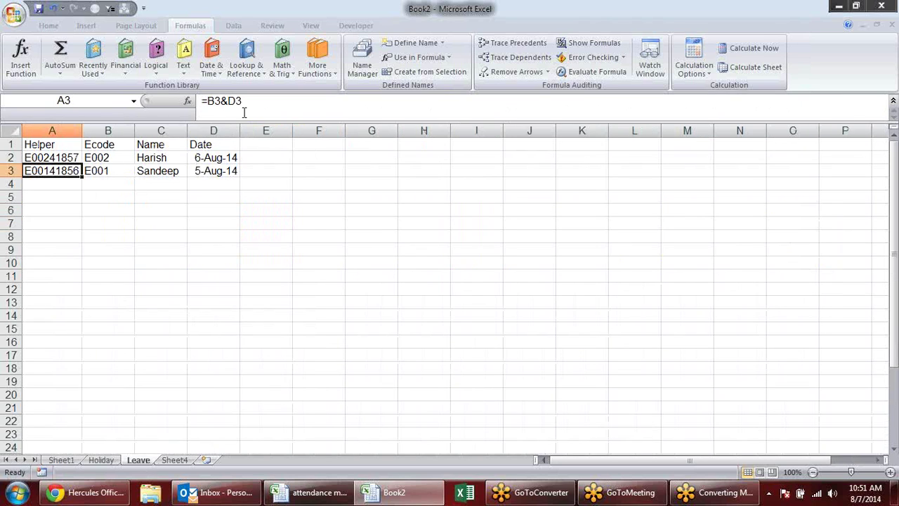
{"action": "left_click", "coordinate": [217, 171]}
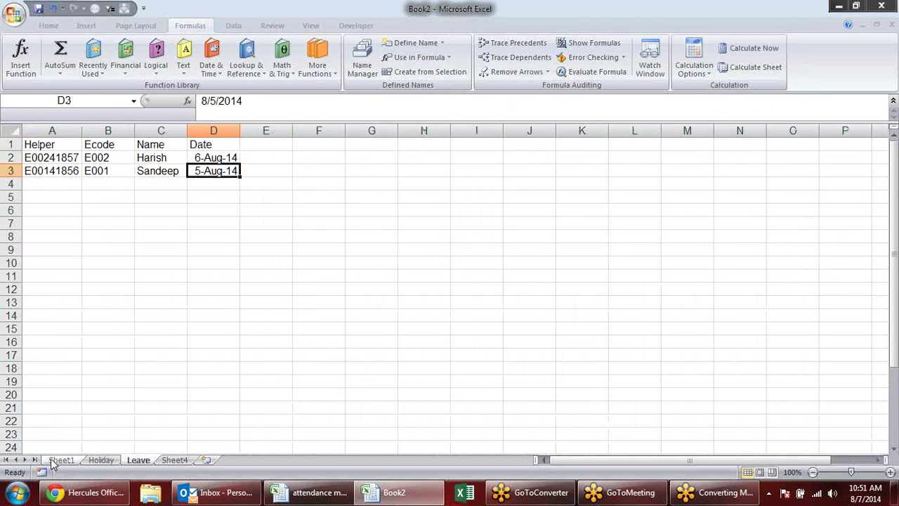
{"action": "left_click", "coordinate": [62, 460]}
{"action": "left_click", "coordinate": [313, 363]}
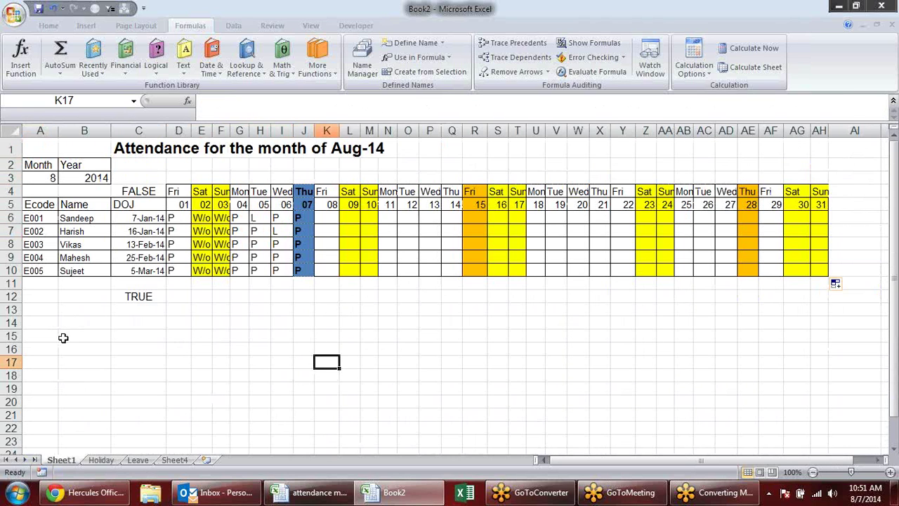
- Delete the TRUE test value in C12 and the FALSE value in C4
{"action": "left_click", "coordinate": [150, 306]}
{"action": "left_click", "coordinate": [160, 297]}
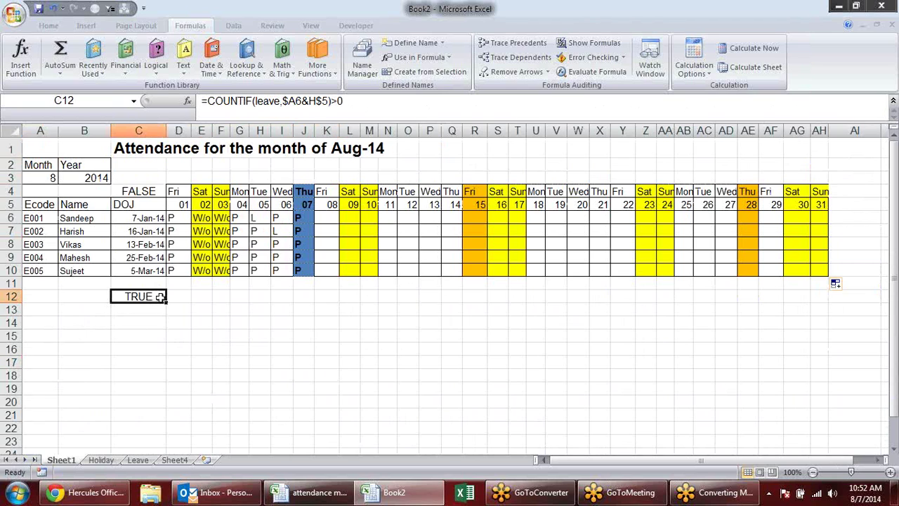
{"action": "key", "text": "Delete"}
{"action": "left_click", "coordinate": [124, 190]}
{"action": "key", "text": "Delete"}
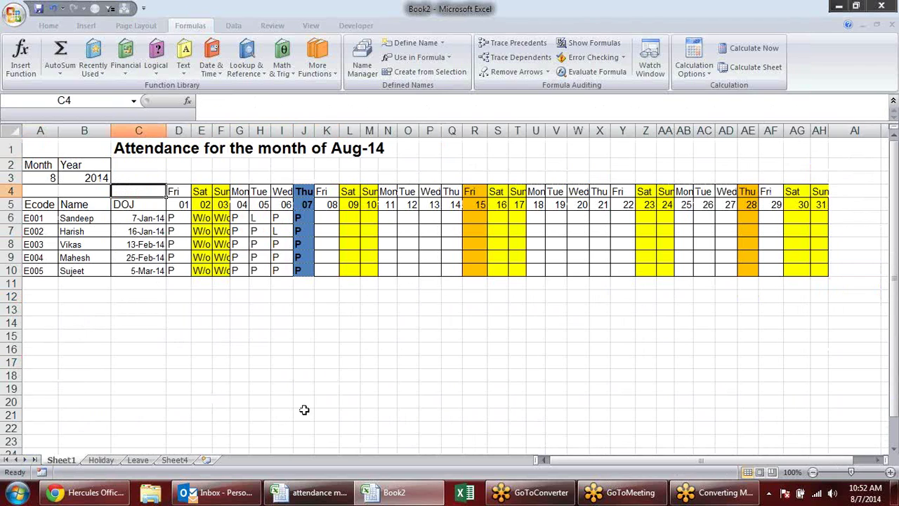
{"action": "left_click", "coordinate": [305, 309]}
{"action": "left_click", "coordinate": [255, 219]}
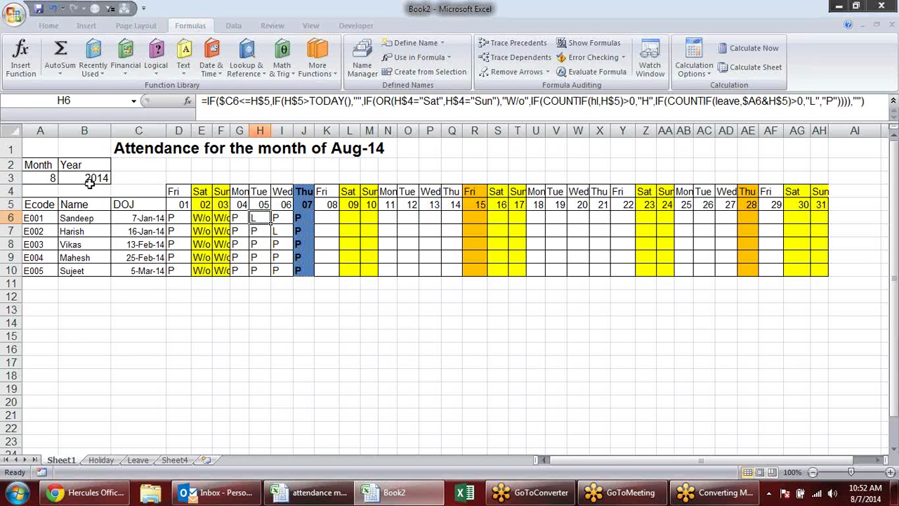
{"action": "left_click", "coordinate": [52, 26]}
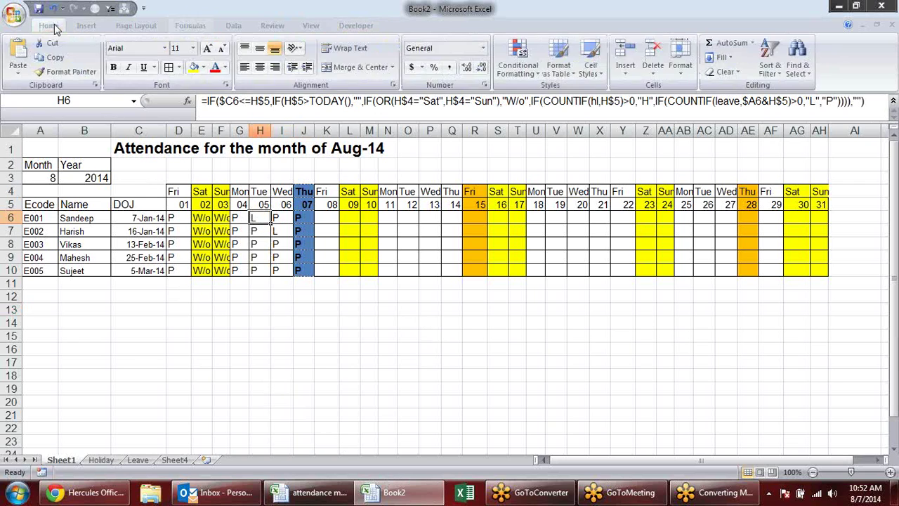
{"action": "left_click", "coordinate": [172, 219]}
- Give D6 a formula-based conditional format rule =d6="L" with red fill and bold text
{"action": "left_click", "coordinate": [558, 59]}
{"action": "left_click", "coordinate": [529, 77]}
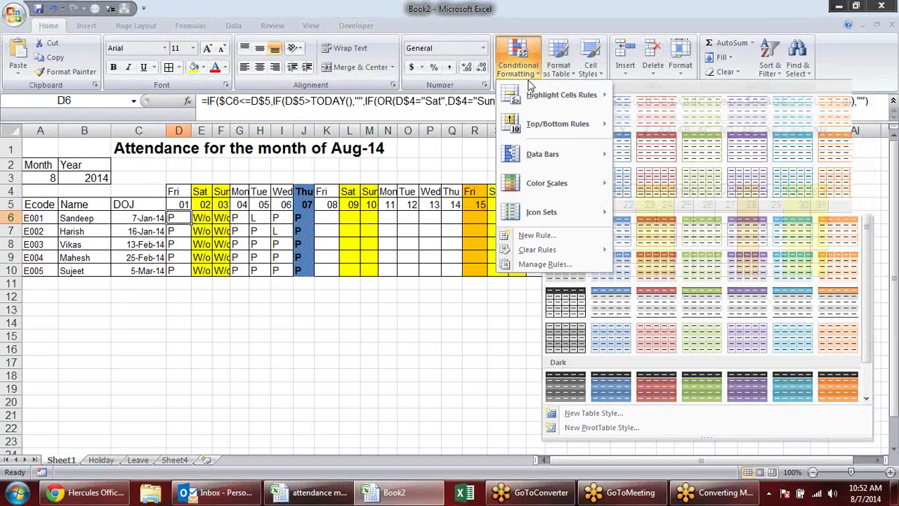
{"action": "left_click", "coordinate": [540, 234]}
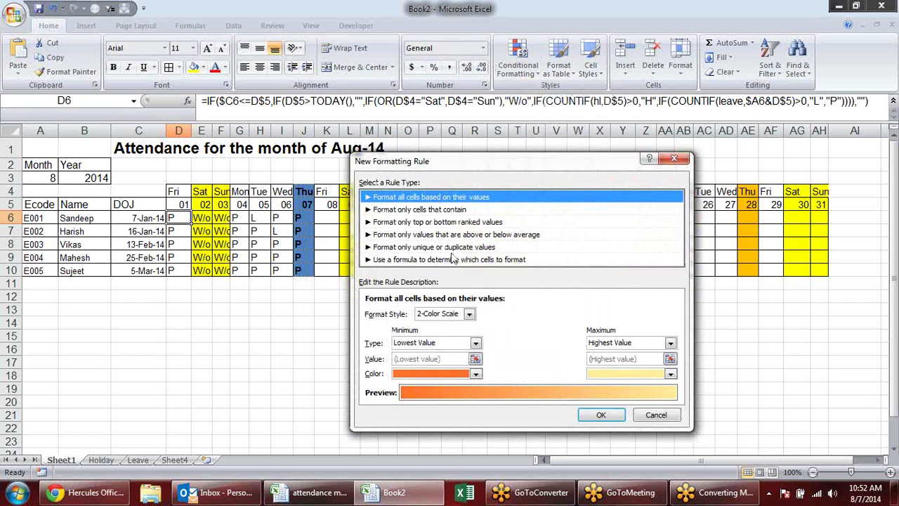
{"action": "left_click", "coordinate": [453, 247]}
{"action": "left_click", "coordinate": [458, 260]}
{"action": "left_click", "coordinate": [435, 313]}
{"action": "type", "text": "=d6=\"L\""}
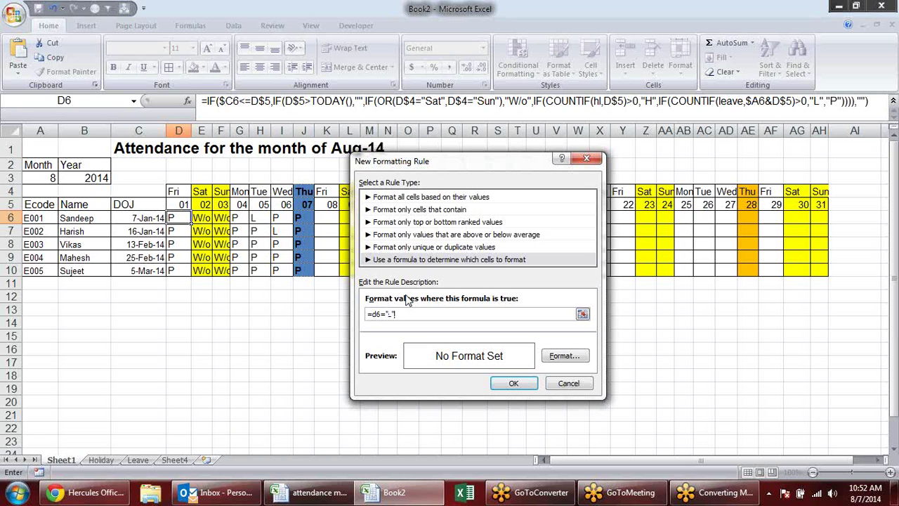
{"action": "left_click", "coordinate": [564, 355]}
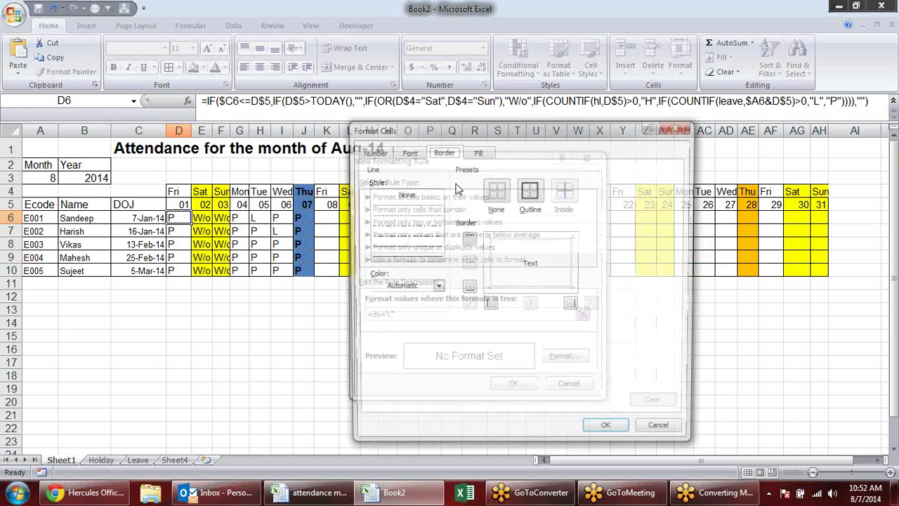
{"action": "left_click", "coordinate": [476, 151]}
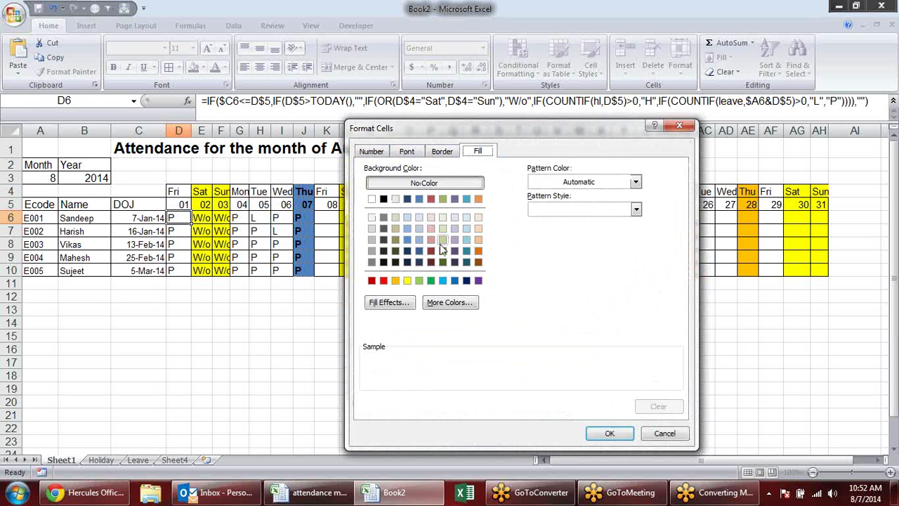
{"action": "left_click", "coordinate": [371, 281]}
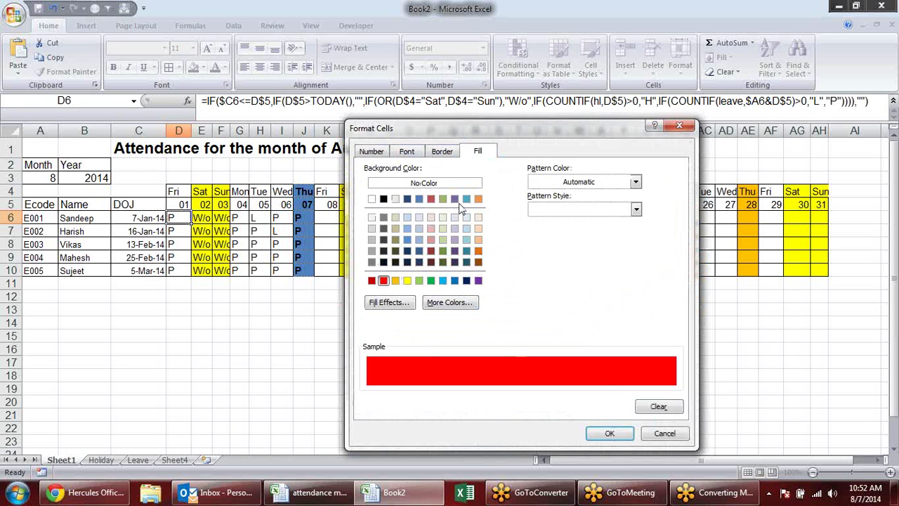
{"action": "left_click", "coordinate": [438, 152]}
{"action": "left_click", "coordinate": [407, 151]}
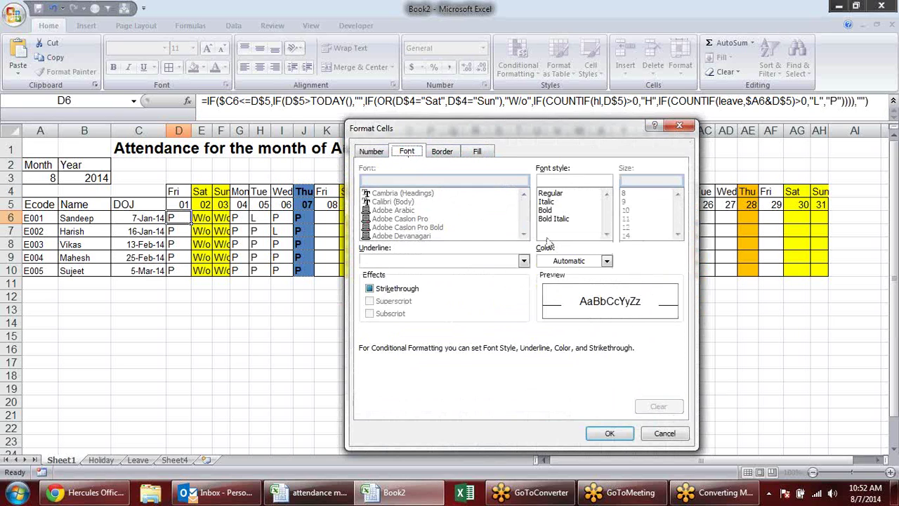
{"action": "left_click", "coordinate": [552, 211]}
{"action": "left_click", "coordinate": [616, 434]}
{"action": "left_click", "coordinate": [523, 390]}
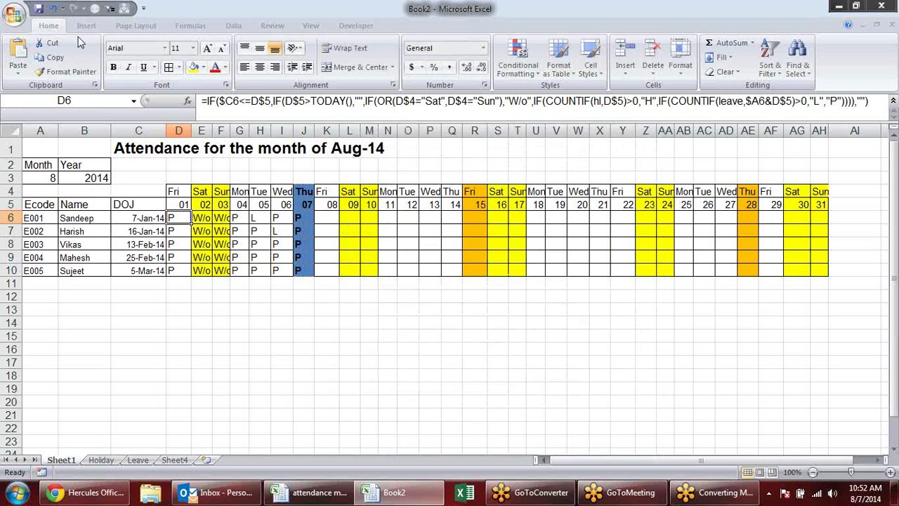
- Copy D6's formatting across D6:AH10 with Format Painter so leave marks show red
{"action": "left_click", "coordinate": [69, 71]}
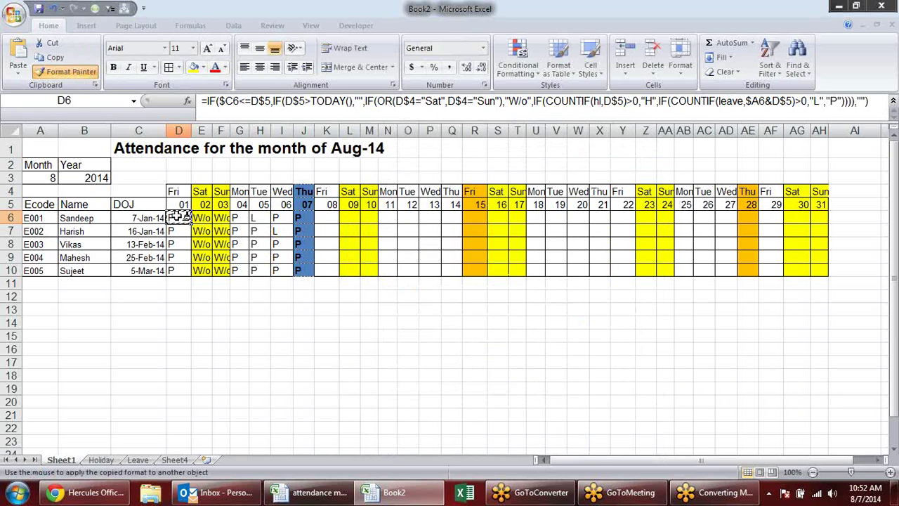
{"action": "left_click_drag", "start_coordinate": [179, 217], "coordinate": [819, 270]}
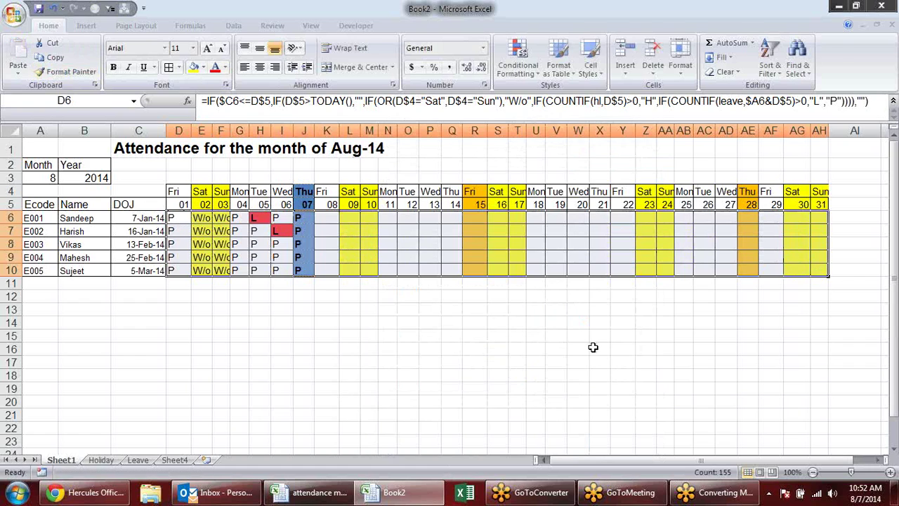
{"action": "left_click", "coordinate": [593, 347]}
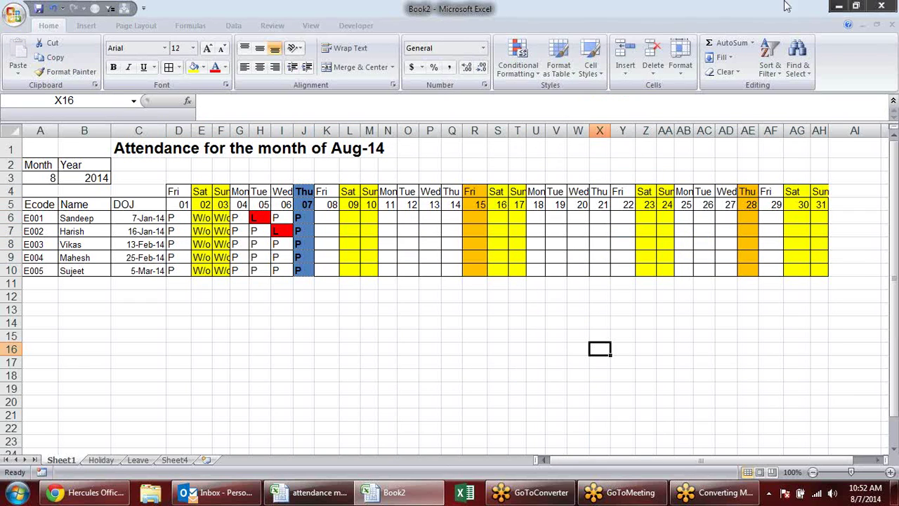
- Switch the month in A3 to 1 (Jan-14), then to 3 (Mar-14)
{"action": "left_click", "coordinate": [47, 178]}
{"action": "left_click", "coordinate": [64, 180]}
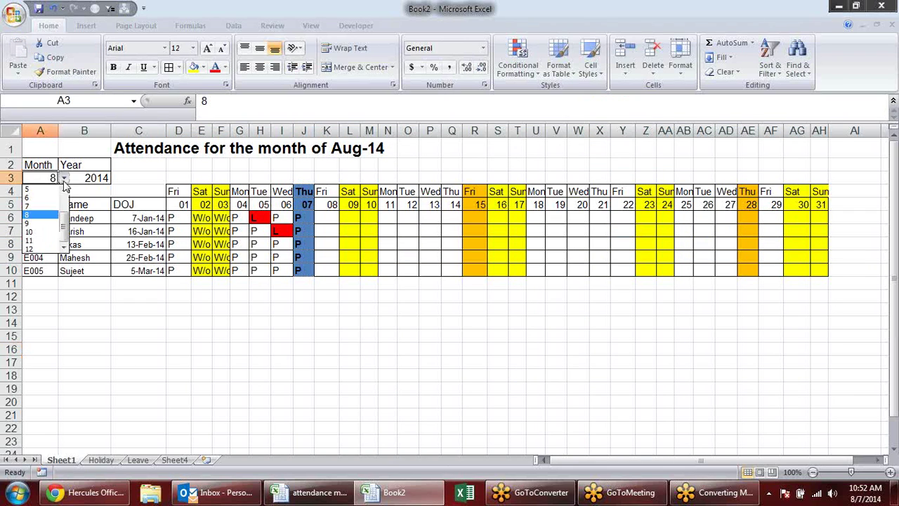
{"action": "scroll", "coordinate": [42, 217], "scroll_direction": "up", "scroll_amount": 3}
{"action": "left_click", "coordinate": [53, 190]}
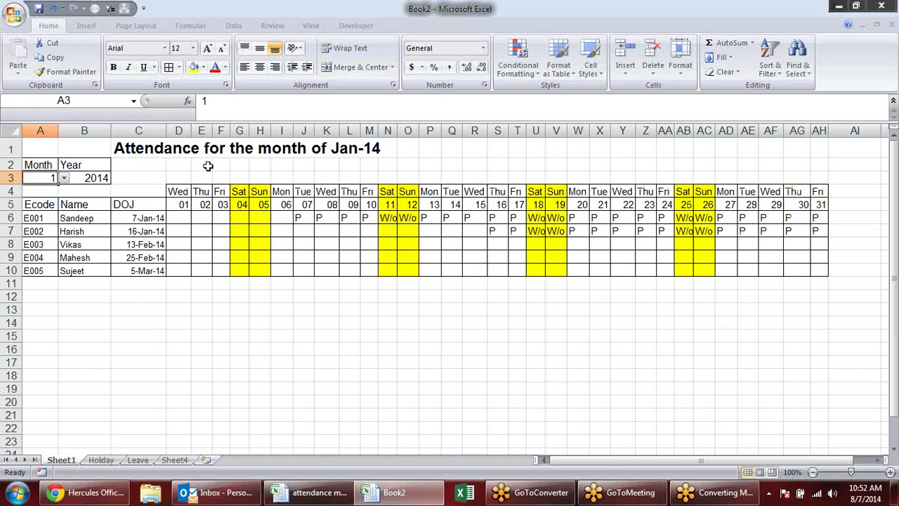
{"action": "left_click", "coordinate": [65, 178]}
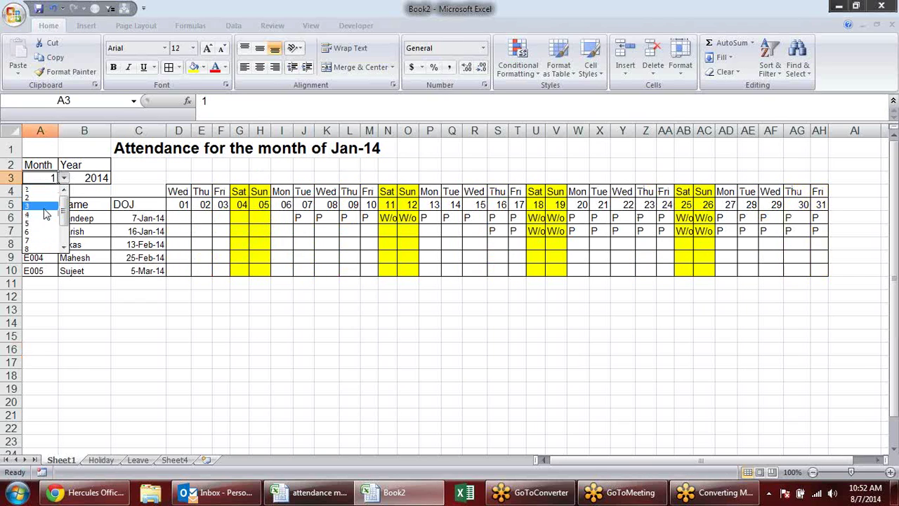
{"action": "left_click", "coordinate": [28, 205]}
{"action": "left_click", "coordinate": [367, 335]}
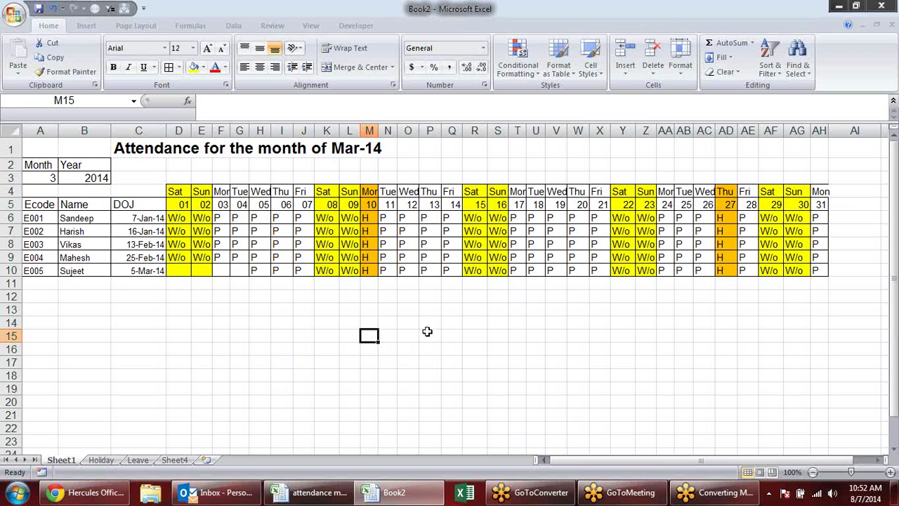
- Save the workbook to the Desktop as AMS, a macro-enabled workbook
{"action": "key", "text": "ctrl+s"}
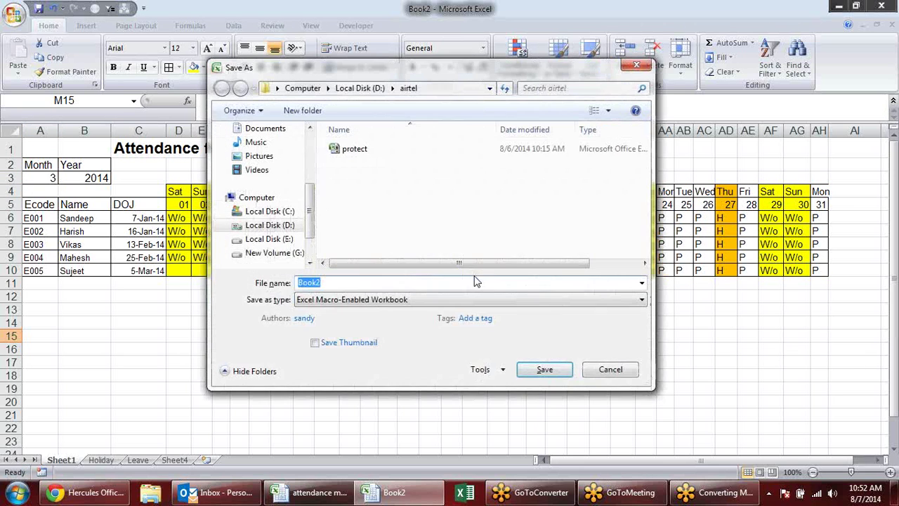
{"action": "left_click_drag", "start_coordinate": [310, 204], "coordinate": [312, 105]}
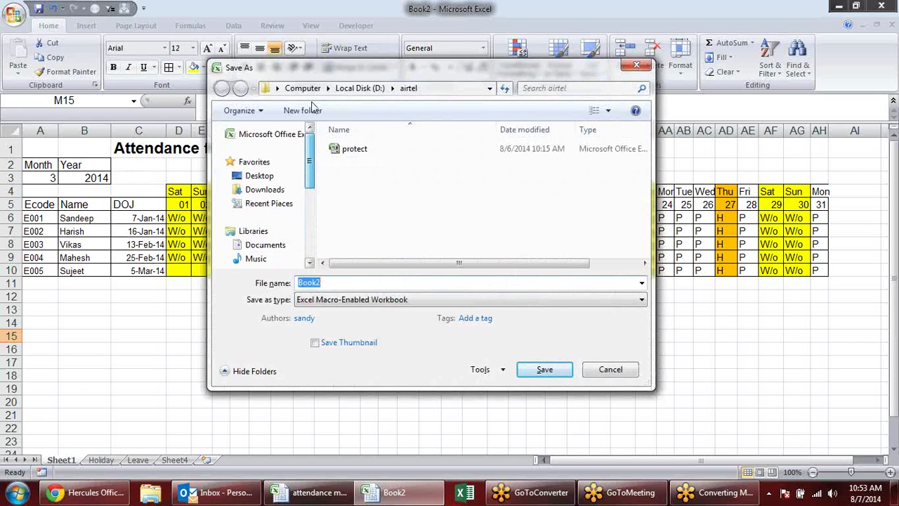
{"action": "left_click", "coordinate": [278, 178]}
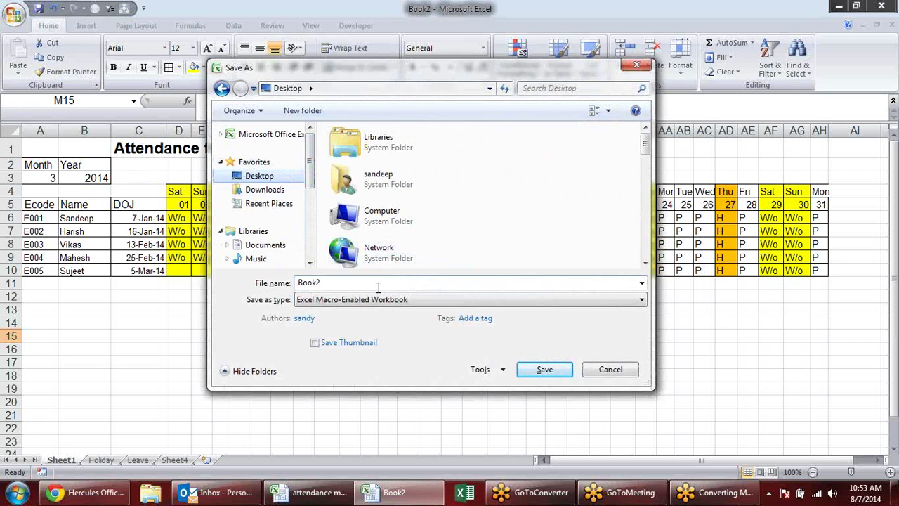
{"action": "left_click_drag", "start_coordinate": [644, 153], "coordinate": [644, 144]}
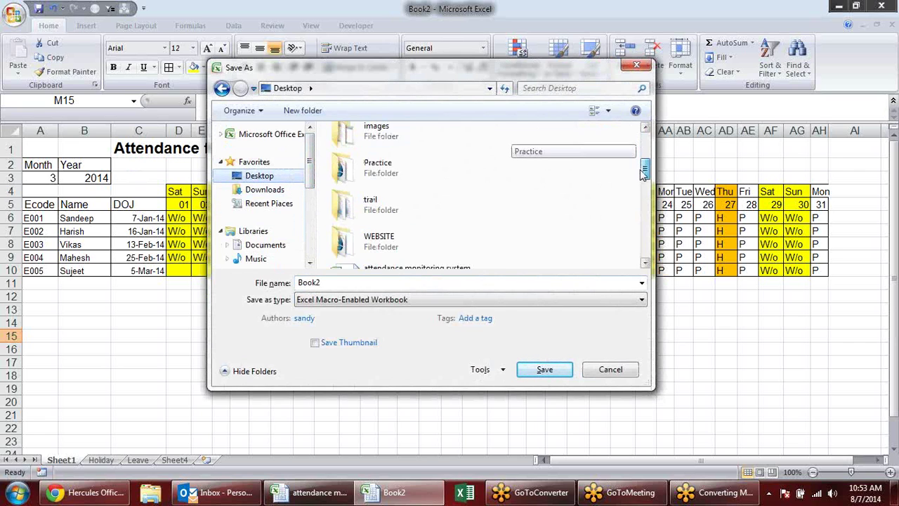
{"action": "left_click", "coordinate": [363, 283]}
{"action": "type", "text": "a"}
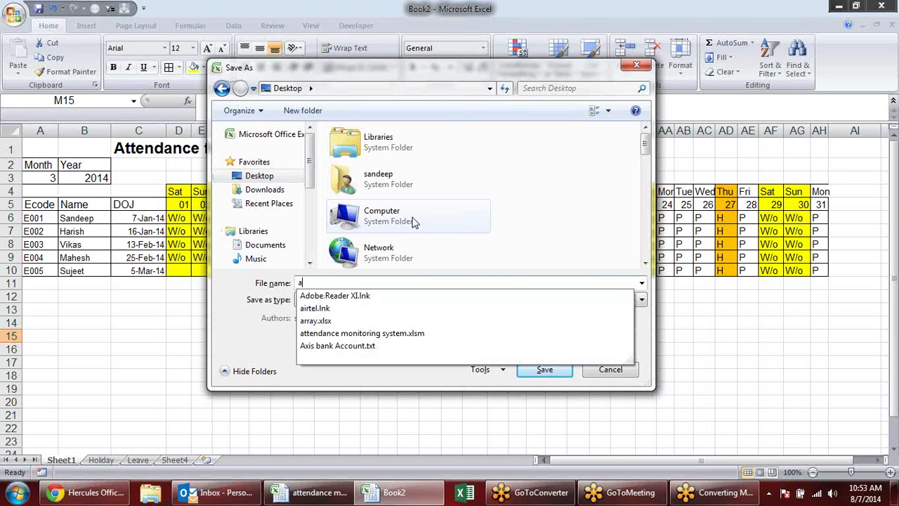
{"action": "type", "text": "t"}
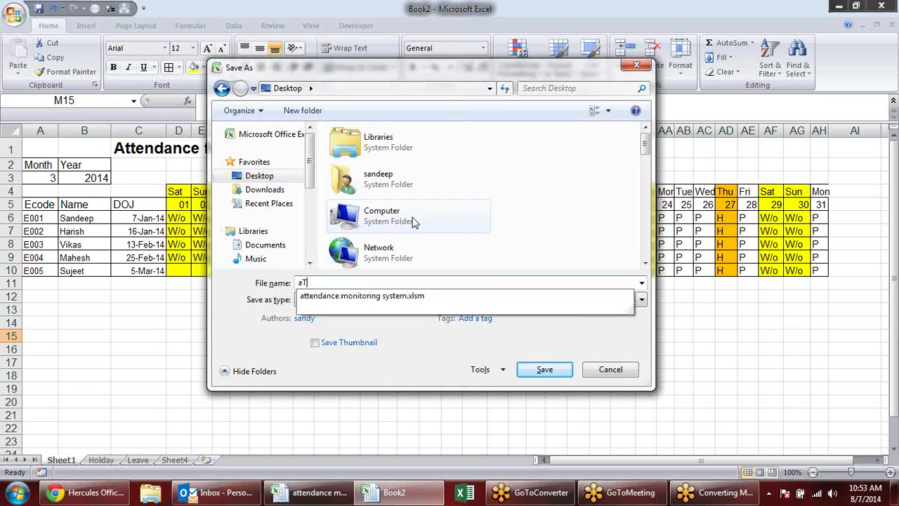
{"action": "type", "text": "m"}
{"action": "key", "text": "BackSpace"}
{"action": "key", "text": "BackSpace"}
{"action": "key", "text": "BackSpace"}
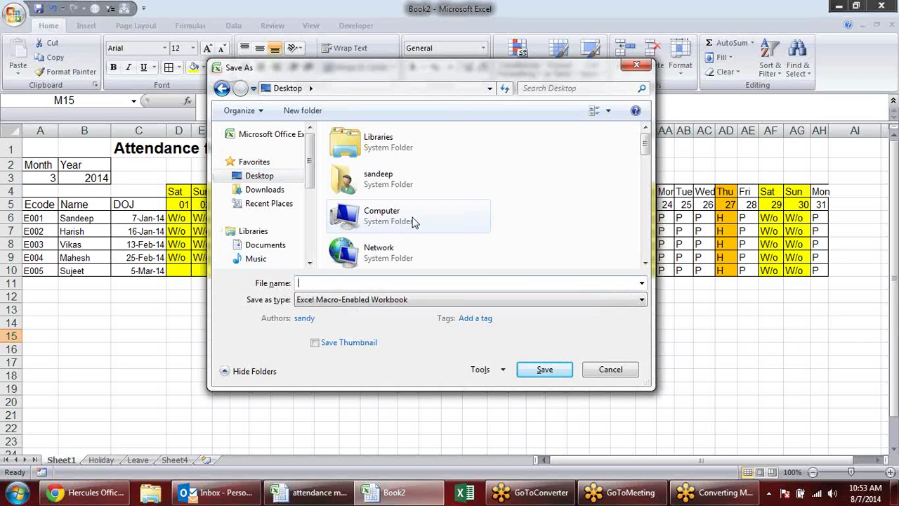
{"action": "type", "text": "MS"}
{"action": "key", "text": "Return"}
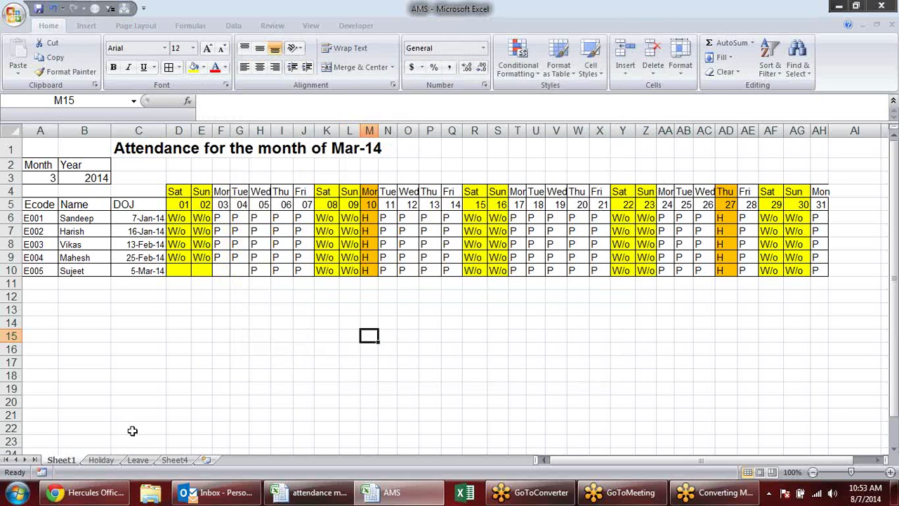
- Hide the Helper column A on the Leave sheet
{"action": "left_click", "coordinate": [178, 461]}
{"action": "left_click", "coordinate": [137, 460]}
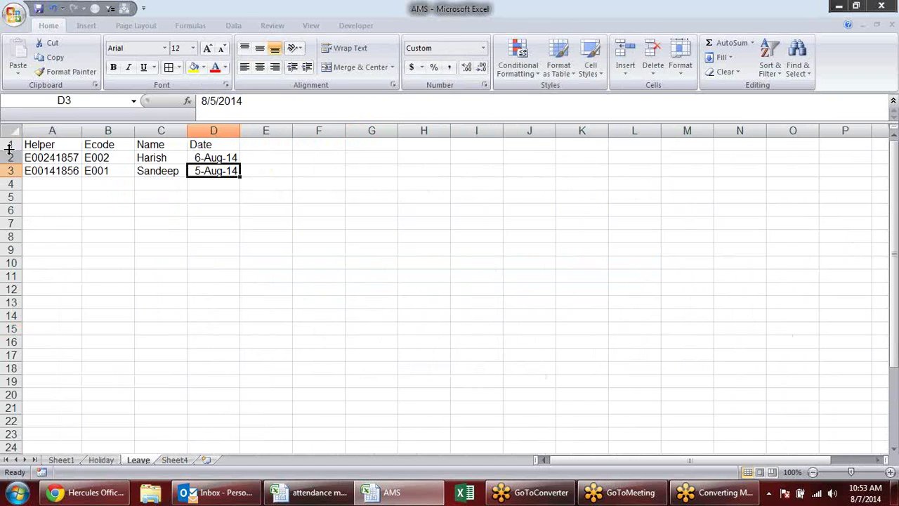
{"action": "right_click", "coordinate": [45, 126]}
{"action": "left_click", "coordinate": [122, 269]}
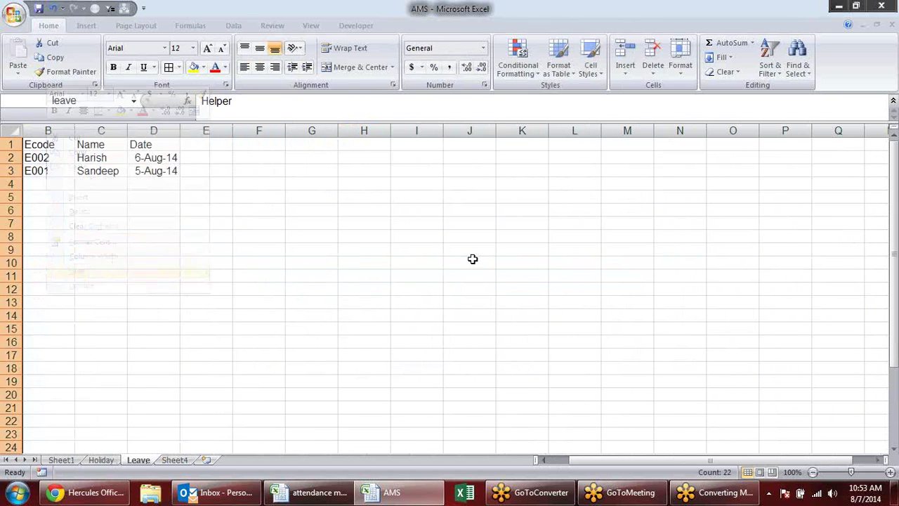
{"action": "left_click", "coordinate": [473, 259]}
- Add a leave row for employee E002 dated 7-Aug-14 in B4 and D4, then return to Sheet1
{"action": "left_click", "coordinate": [59, 184]}
{"action": "left_click", "coordinate": [81, 184]}
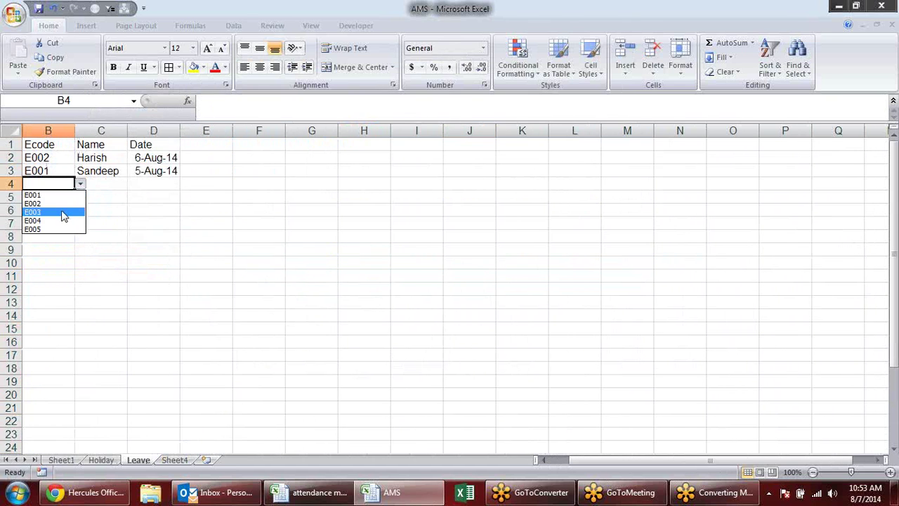
{"action": "left_click", "coordinate": [71, 208]}
{"action": "left_click", "coordinate": [155, 183]}
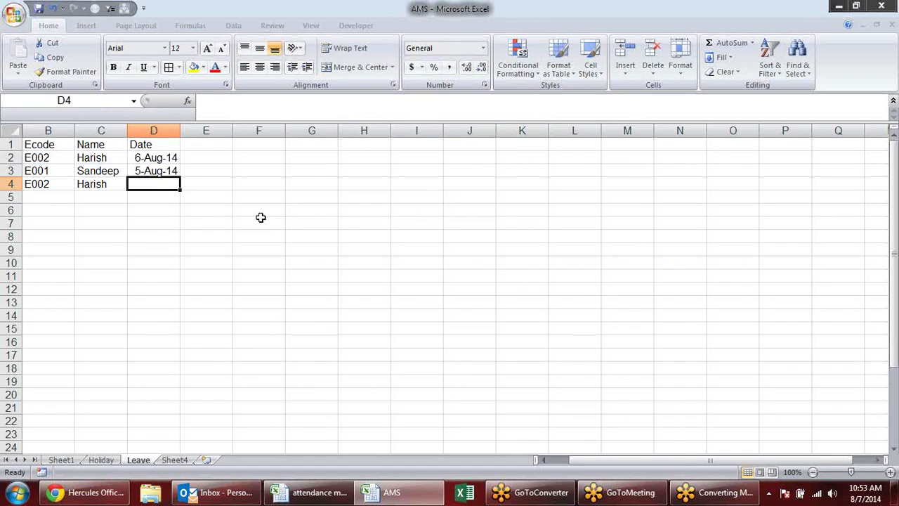
{"action": "type", "text": "7-au"}
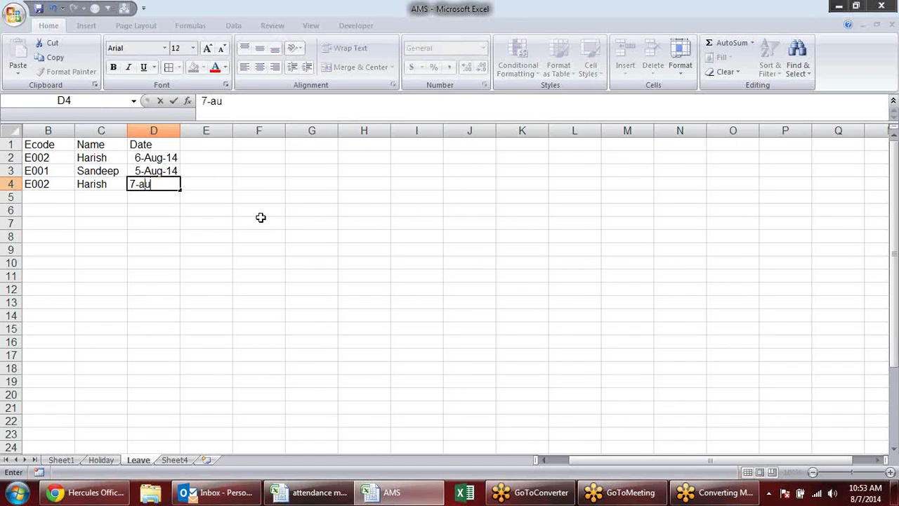
{"action": "type", "text": "4"}
{"action": "key", "text": "Return"}
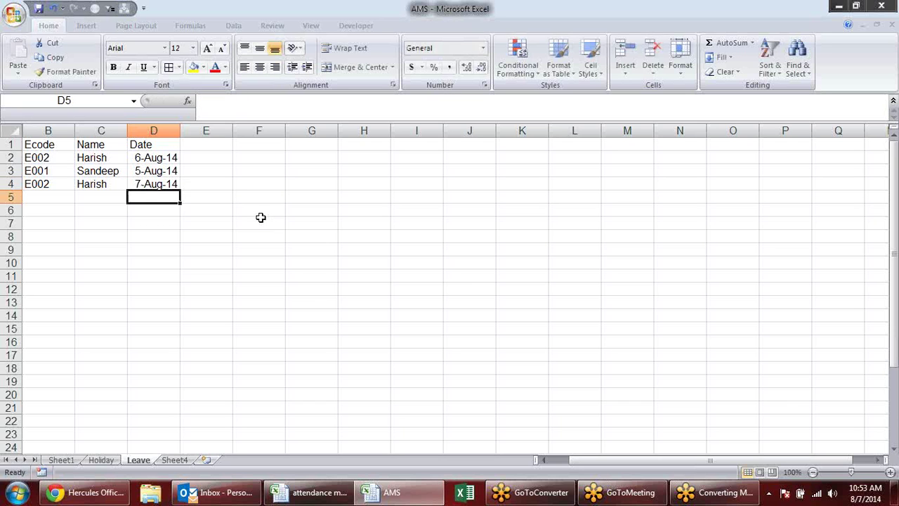
{"action": "left_click", "coordinate": [61, 459]}
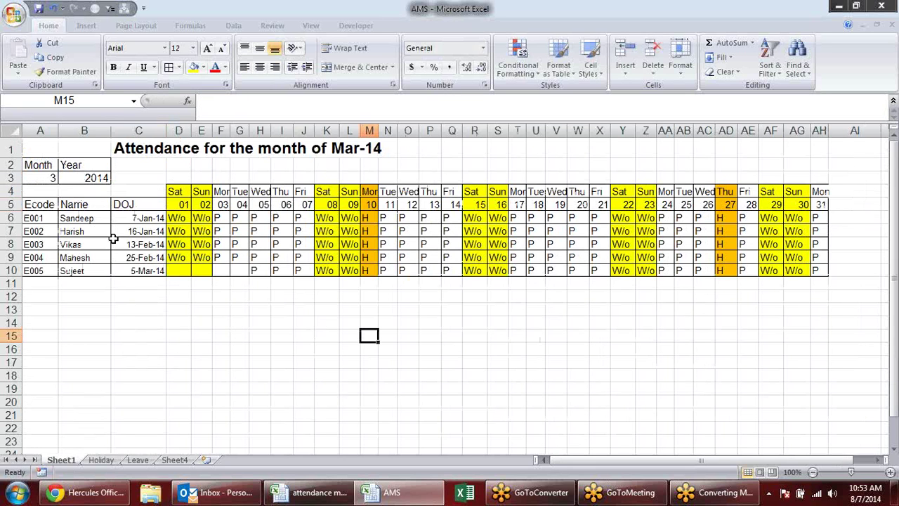
- Switch the month in A3 to 7, then to 8, showing Aug-14 attendance
{"action": "left_click", "coordinate": [55, 177]}
{"action": "left_click", "coordinate": [63, 179]}
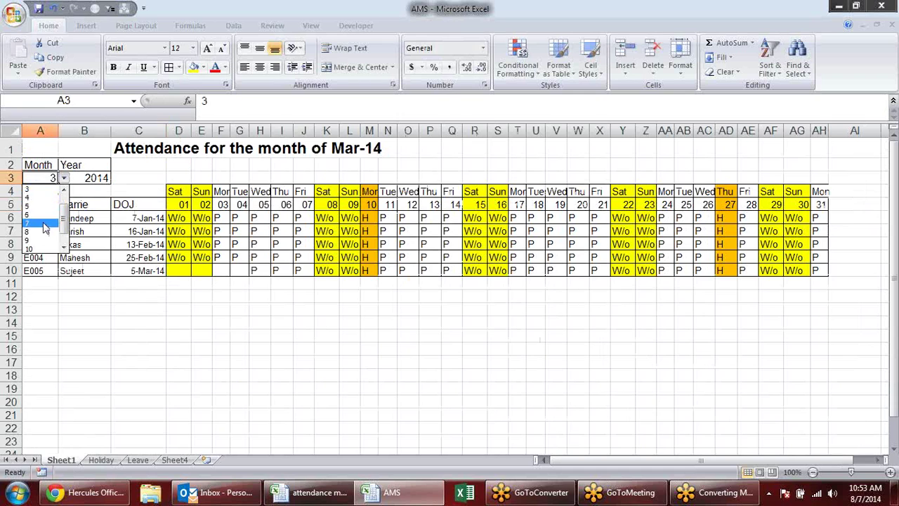
{"action": "left_click", "coordinate": [44, 224]}
{"action": "left_click", "coordinate": [63, 178]}
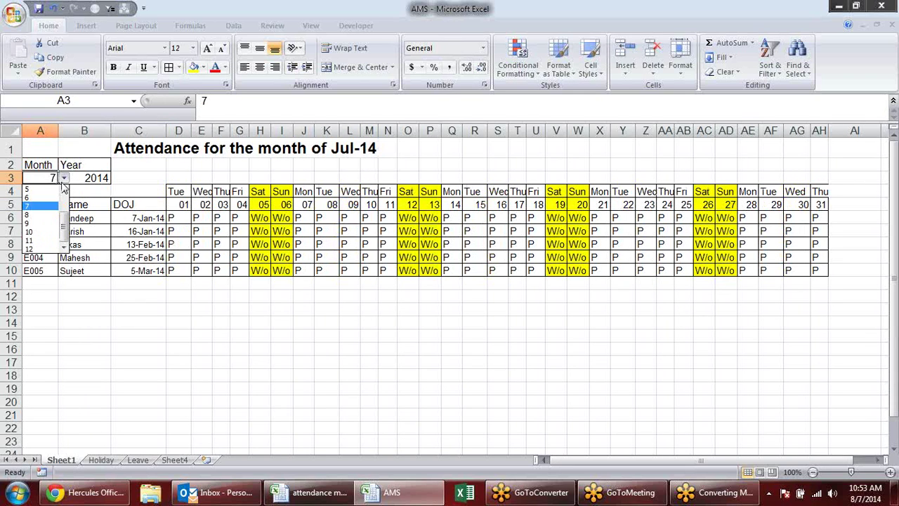
{"action": "left_click", "coordinate": [55, 214]}
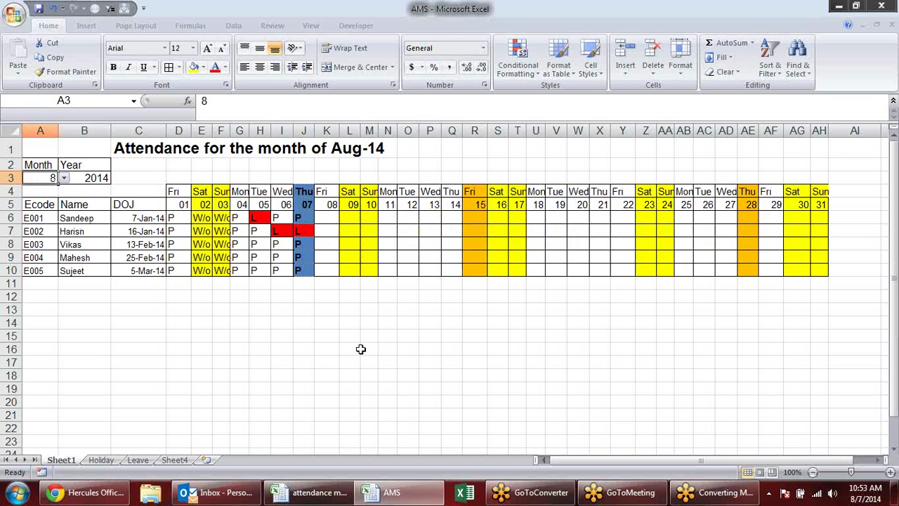
- Back in the AMS workbook, make the Month and Year labels in A2:B2 bold
{"action": "key", "text": "alt+Tab"}
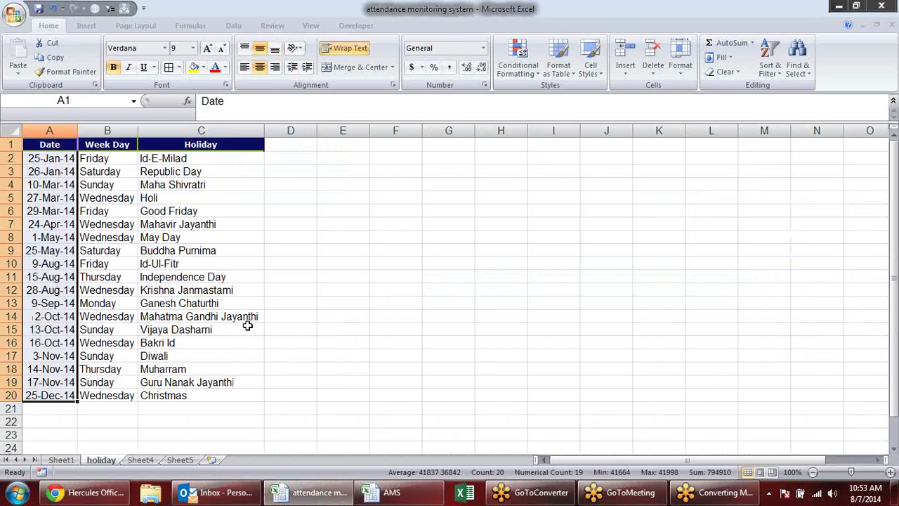
{"action": "left_click", "coordinate": [247, 325]}
{"action": "key", "text": "alt+Tab"}
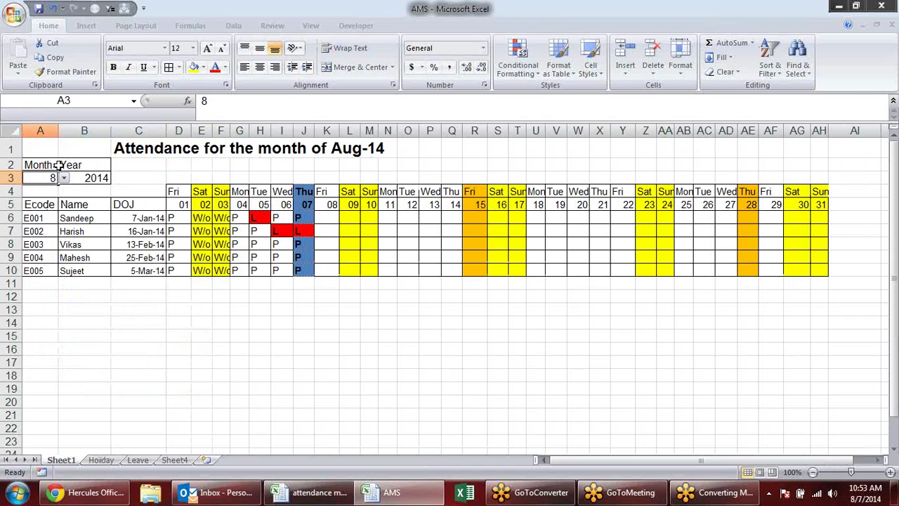
{"action": "left_click_drag", "start_coordinate": [60, 165], "coordinate": [74, 167]}
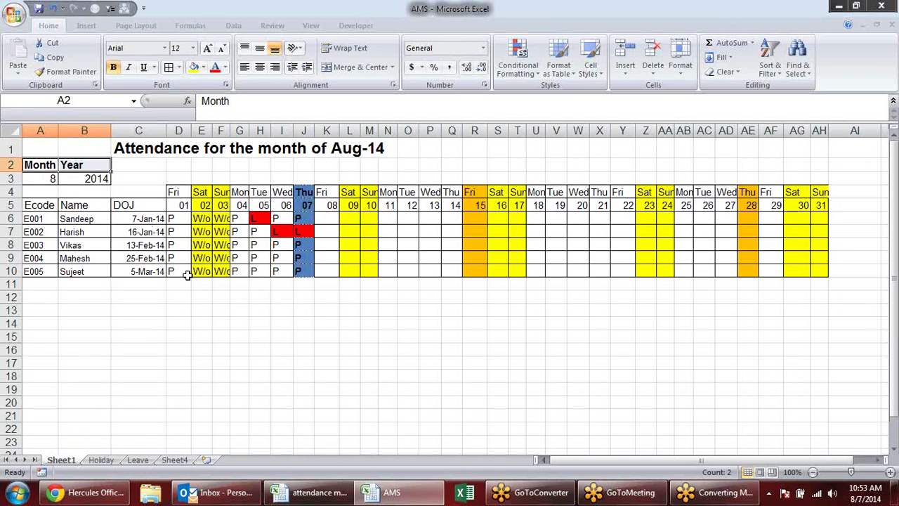
{"action": "left_click", "coordinate": [236, 334]}
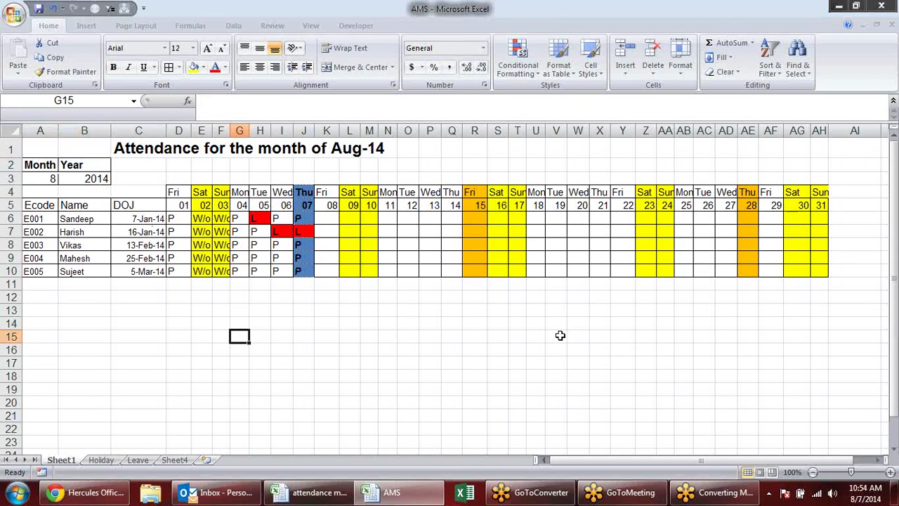